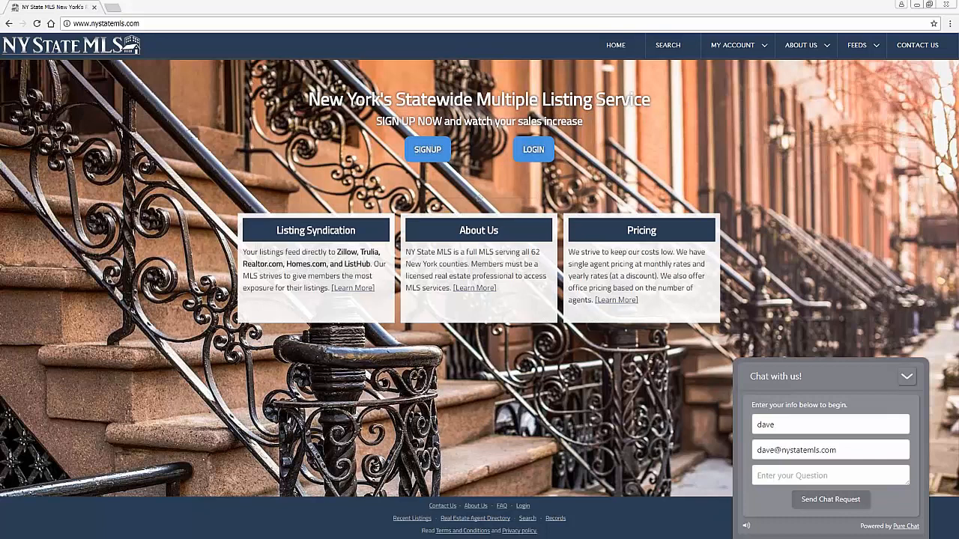
Log in from the NY State MLS homepage to reach the members dashboard
{"action": "left_click", "coordinate": [526, 155]}
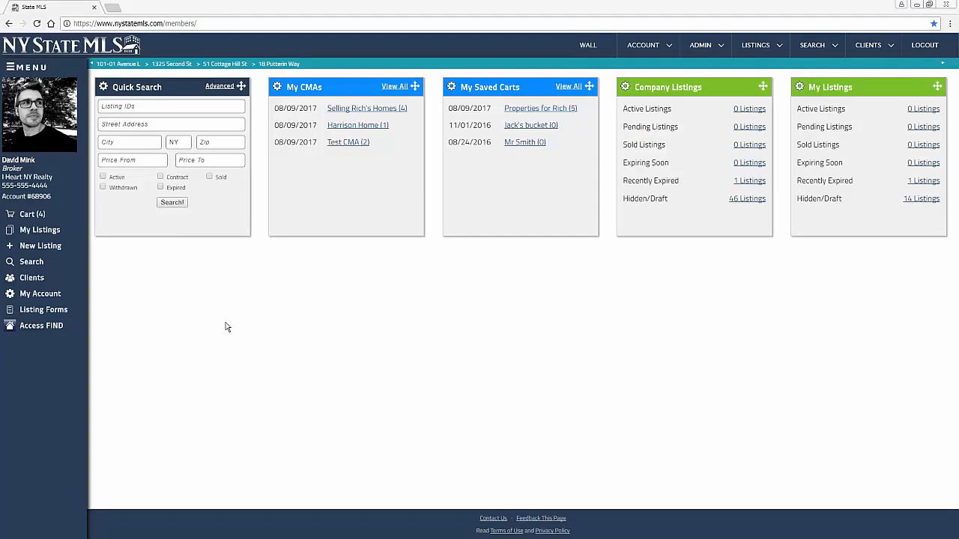
Zoom the dashboard page in with Ctrl+Plus so the widgets reflow into three columns
{"action": "left_click", "coordinate": [271, 389]}
{"action": "key", "text": "ctrl+plus"}
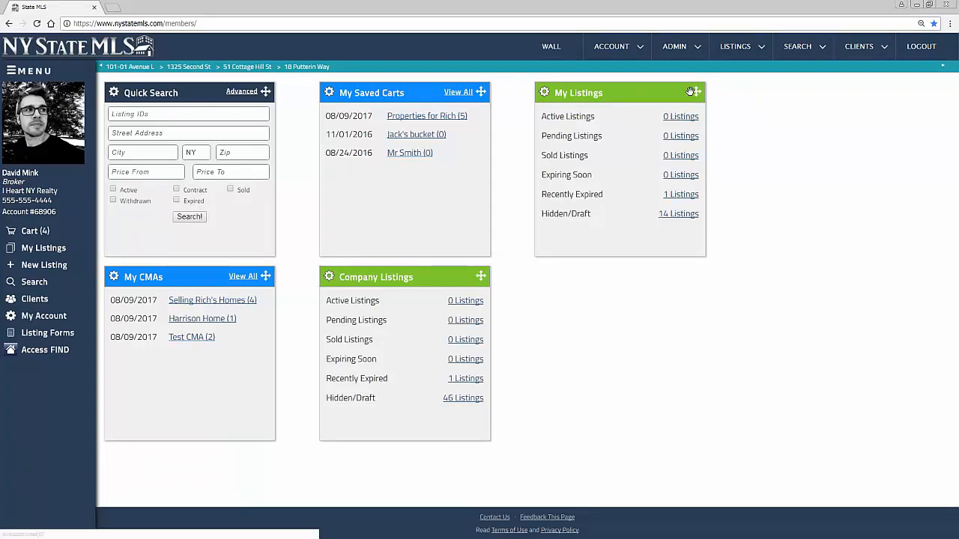
Drag My Listings and My Saved Carts to new positions on the dashboard
{"action": "left_click_drag", "start_coordinate": [697, 91], "coordinate": [297, 284]}
{"action": "left_click_drag", "start_coordinate": [481, 275], "coordinate": [674, 132]}
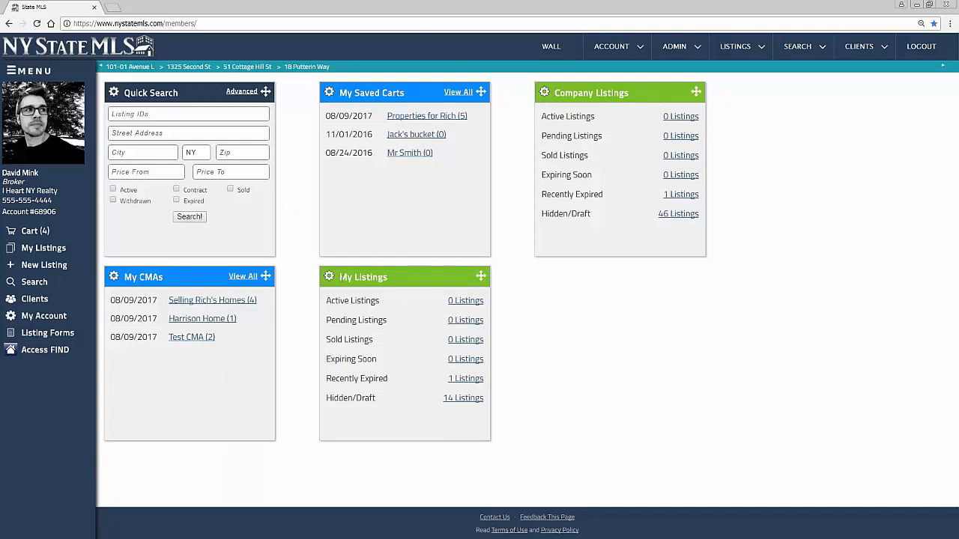
Add the Mortgage Calculator widget and give its header a crimson colour
{"action": "left_click", "coordinate": [329, 276]}
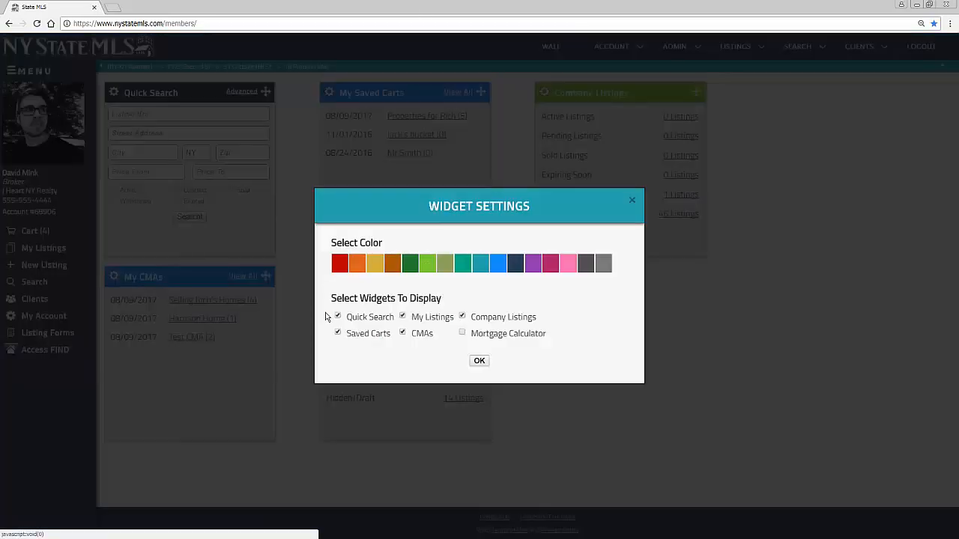
{"action": "left_click", "coordinate": [462, 334]}
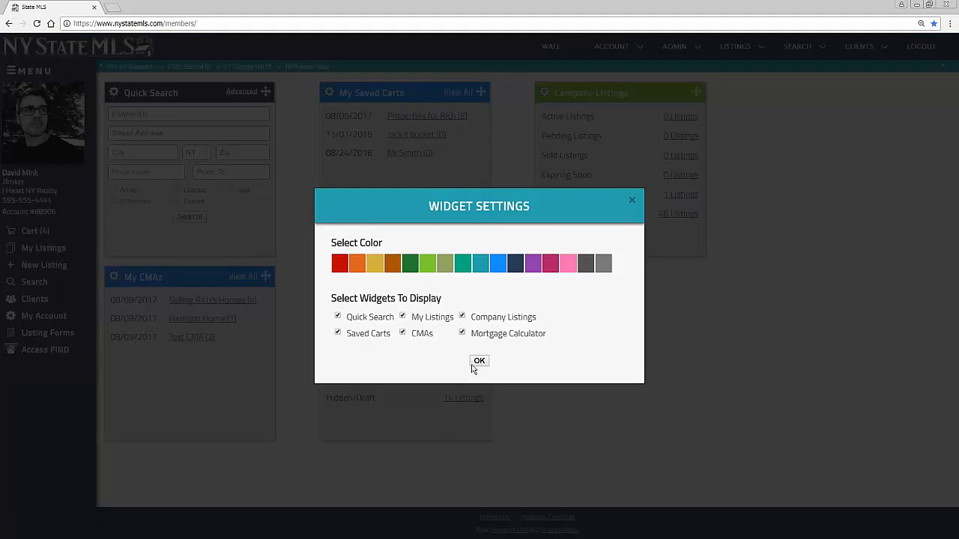
{"action": "left_click", "coordinate": [479, 362]}
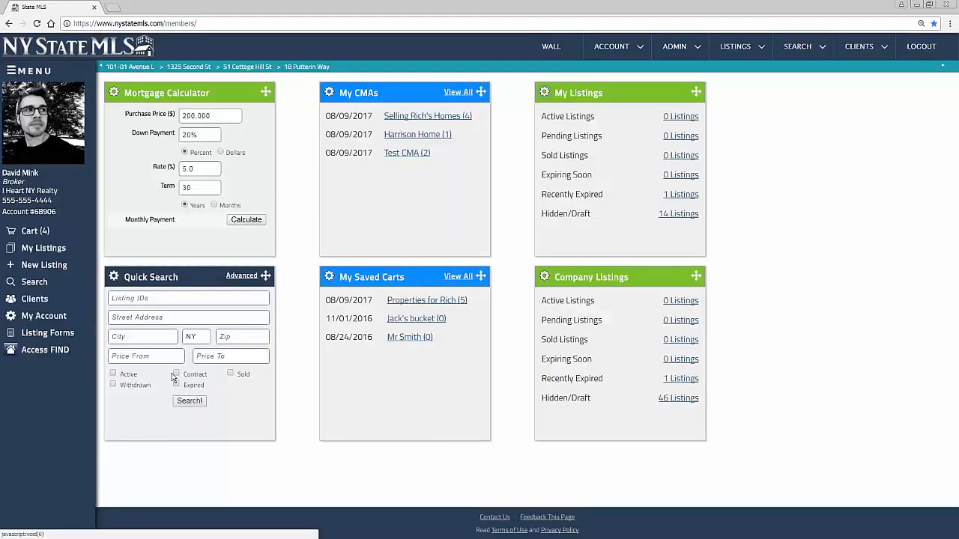
{"action": "left_click", "coordinate": [114, 93]}
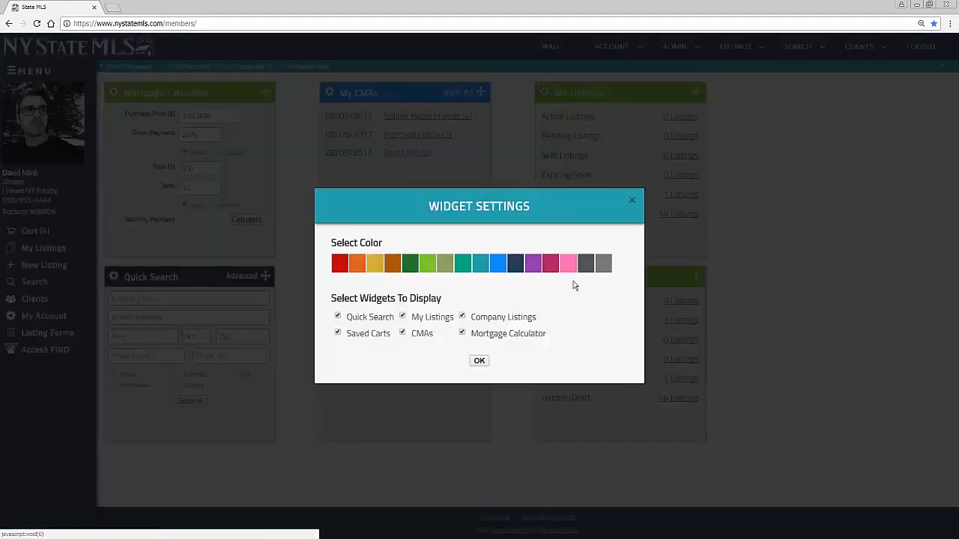
{"action": "left_click", "coordinate": [551, 265]}
{"action": "left_click", "coordinate": [479, 362]}
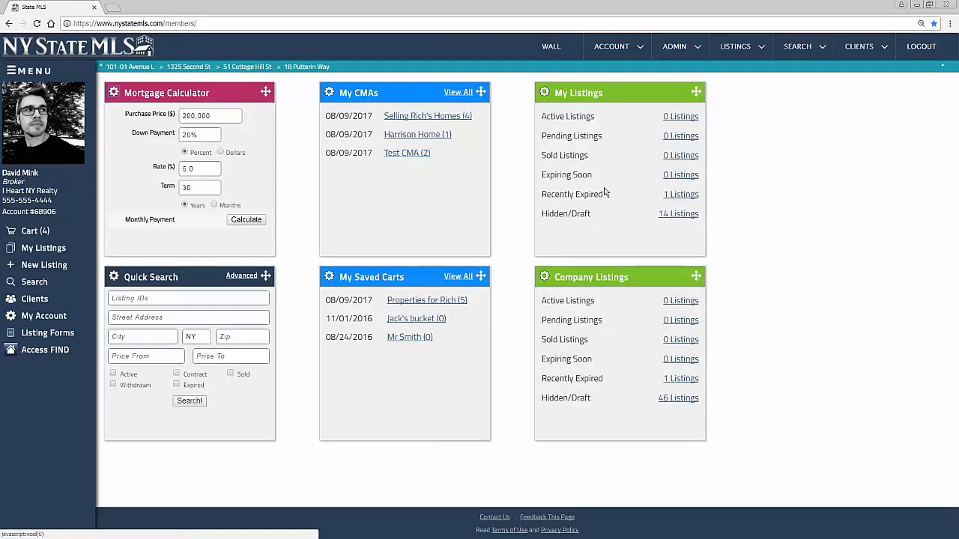
Turn the Company Listings and My Listings widget headers red
{"action": "left_click", "coordinate": [544, 277]}
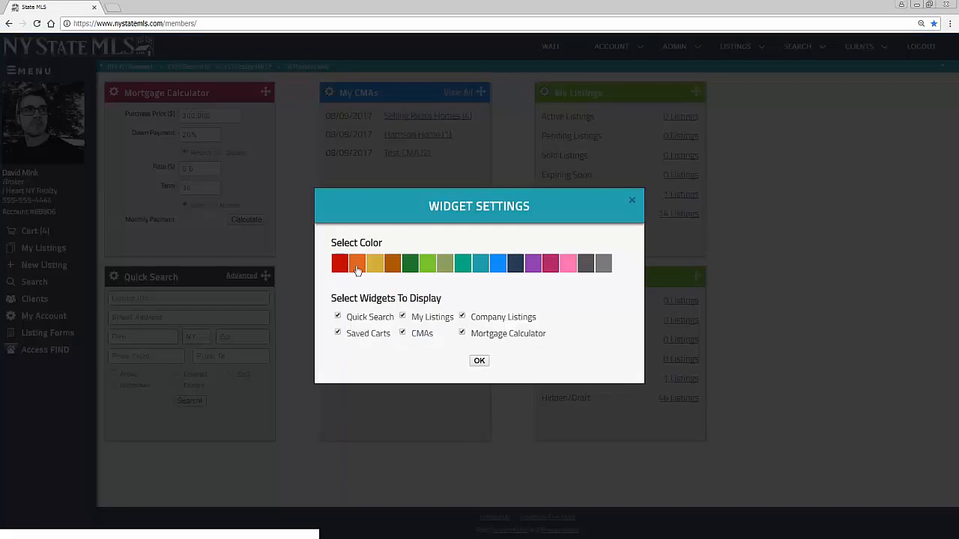
{"action": "left_click", "coordinate": [340, 263]}
{"action": "left_click", "coordinate": [484, 366]}
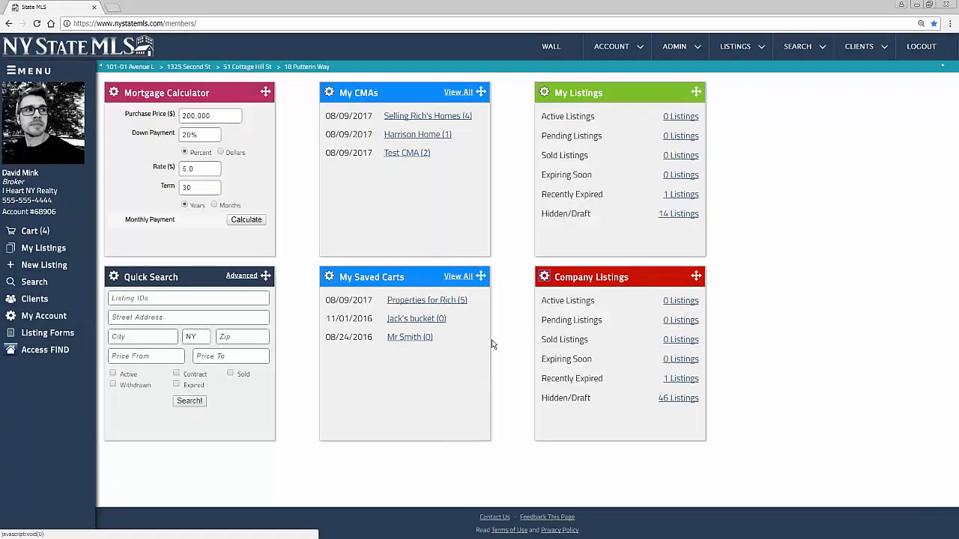
{"action": "left_click", "coordinate": [544, 92]}
{"action": "left_click", "coordinate": [340, 264]}
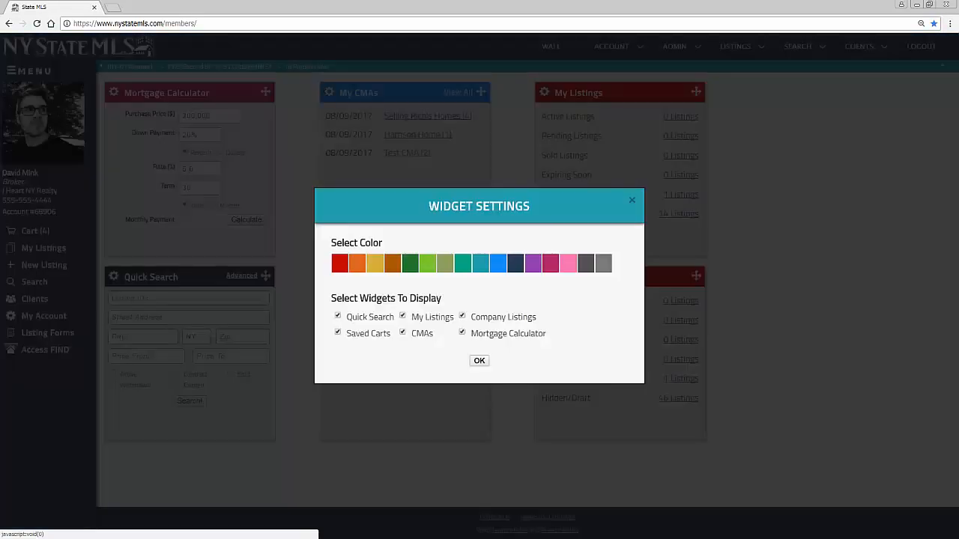
{"action": "left_click", "coordinate": [480, 361]}
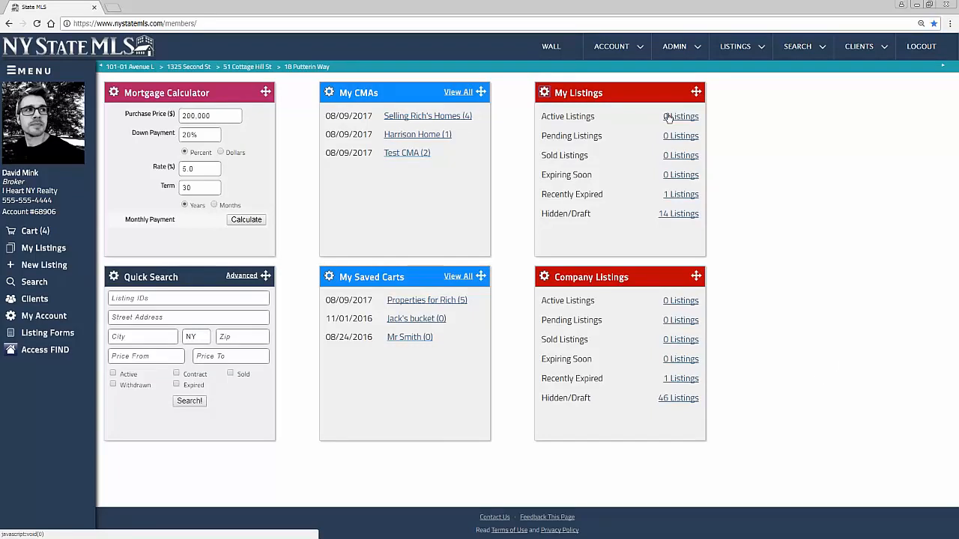
Place My Listings top-middle, Company Listings top-right and Mortgage Calculator bottom-left
{"action": "left_click_drag", "start_coordinate": [696, 91], "coordinate": [466, 318]}
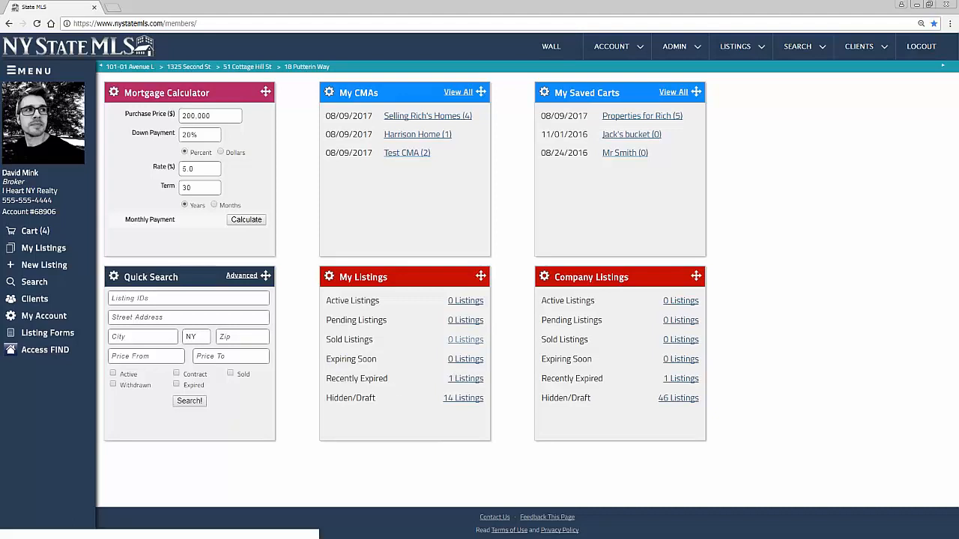
{"action": "left_click_drag", "start_coordinate": [486, 272], "coordinate": [500, 139]}
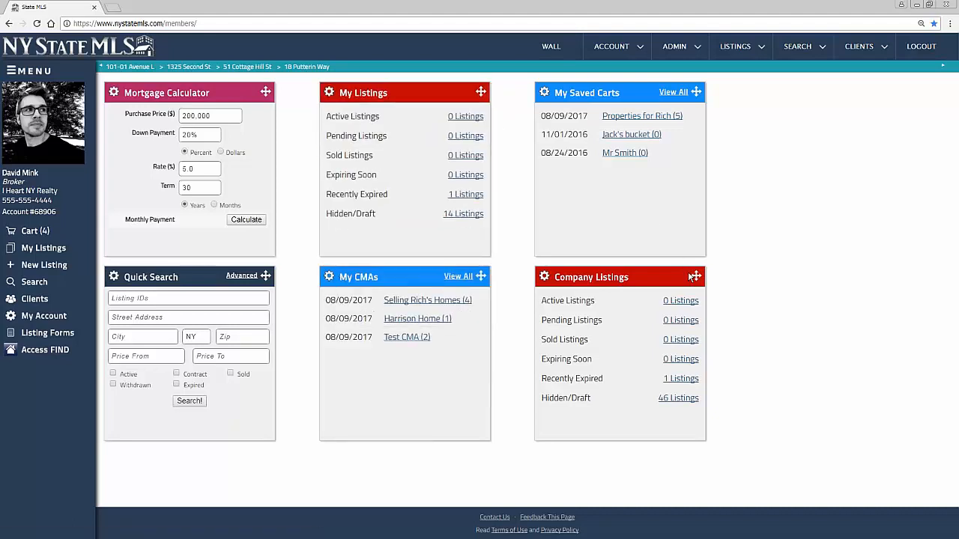
{"action": "left_click_drag", "start_coordinate": [697, 277], "coordinate": [687, 93]}
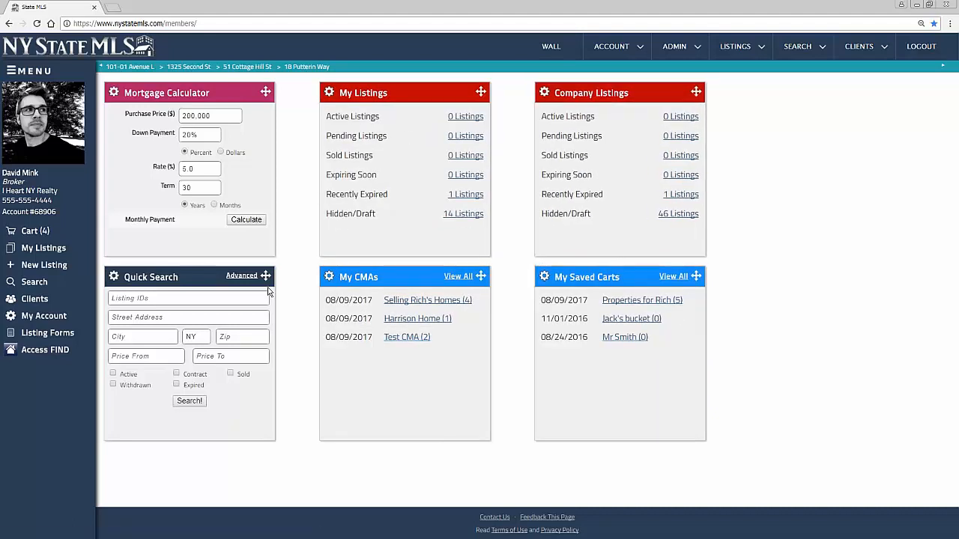
{"action": "left_click_drag", "start_coordinate": [265, 276], "coordinate": [271, 124]}
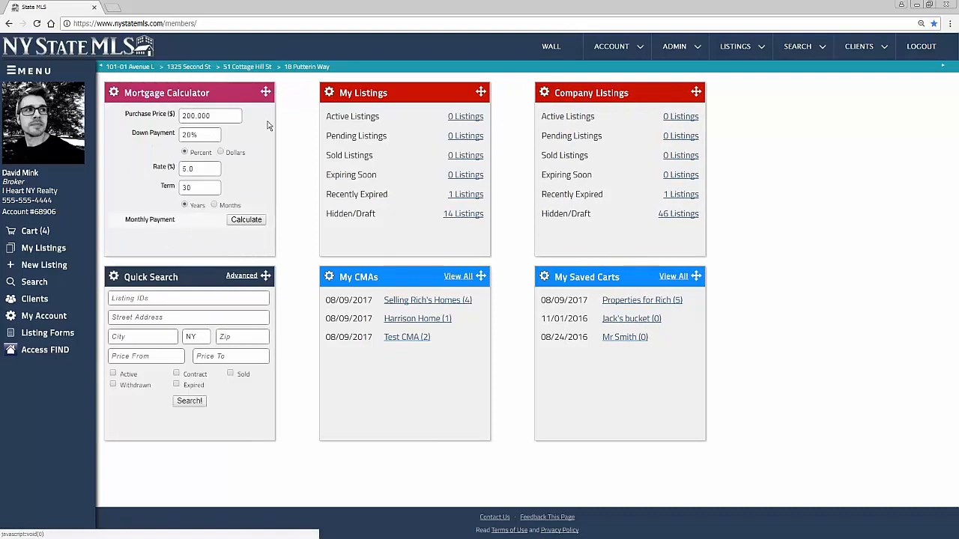
{"action": "left_click_drag", "start_coordinate": [266, 92], "coordinate": [277, 300]}
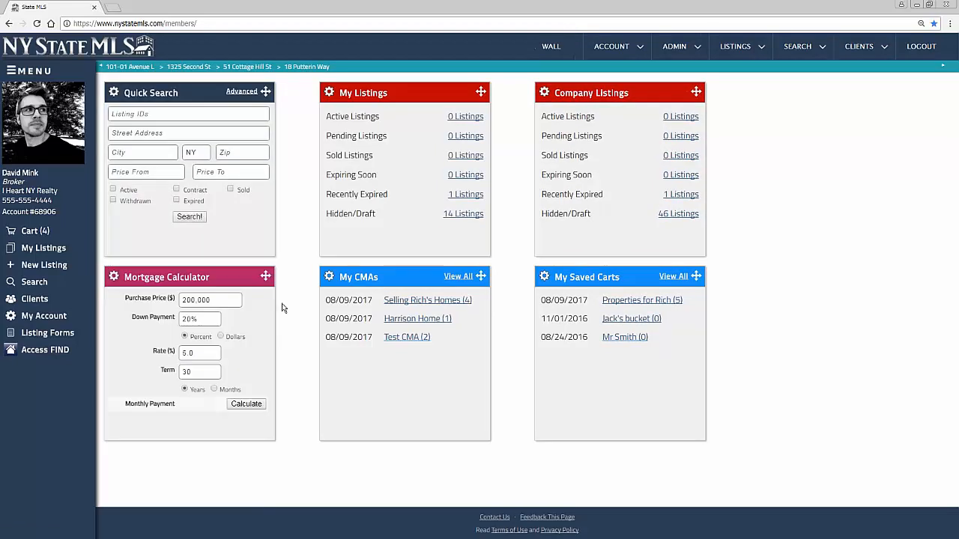
Untick Mortgage Calculator in its Widget Settings so it disappears from the dashboard
{"action": "left_click", "coordinate": [114, 278]}
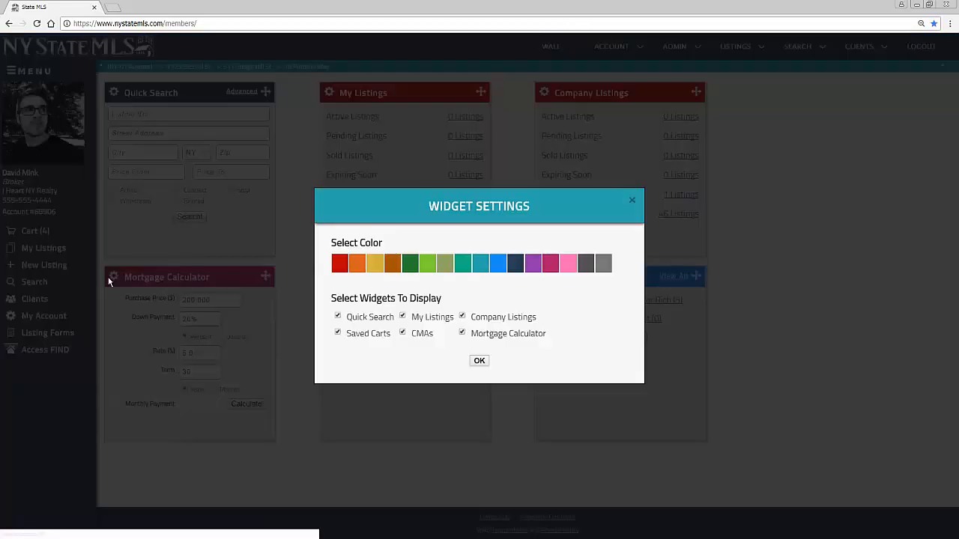
{"action": "left_click", "coordinate": [463, 334]}
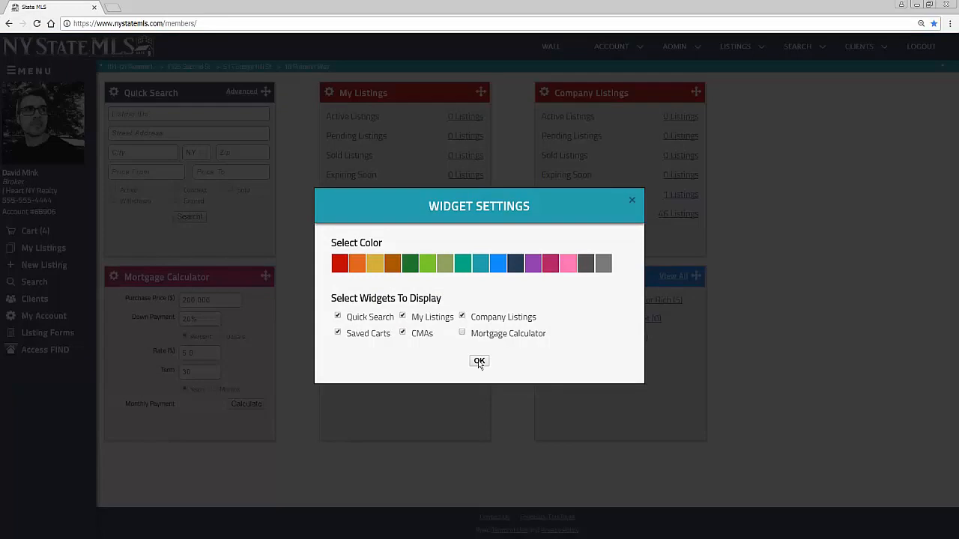
{"action": "left_click", "coordinate": [479, 360]}
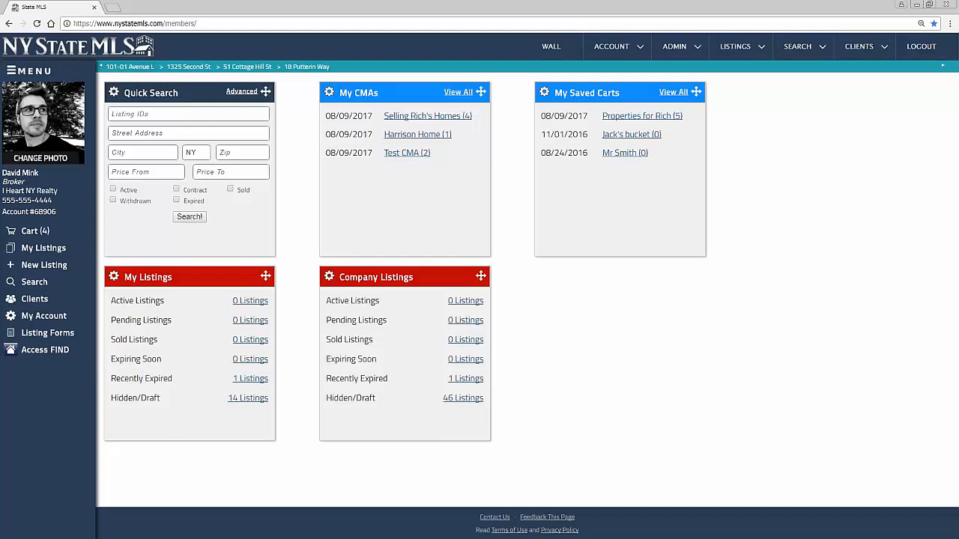
{"action": "left_click", "coordinate": [29, 71]}
{"action": "left_click", "coordinate": [28, 81]}
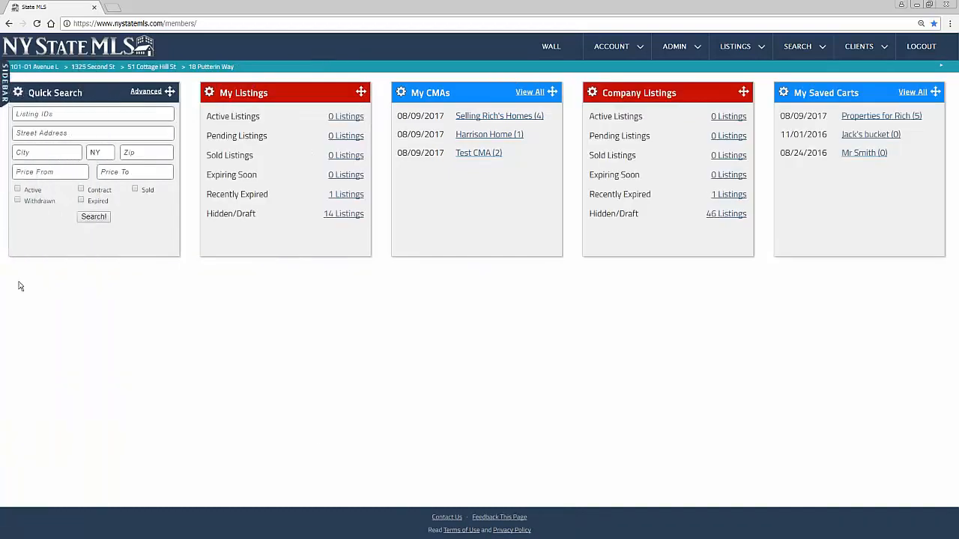
{"action": "left_click", "coordinate": [5, 82]}
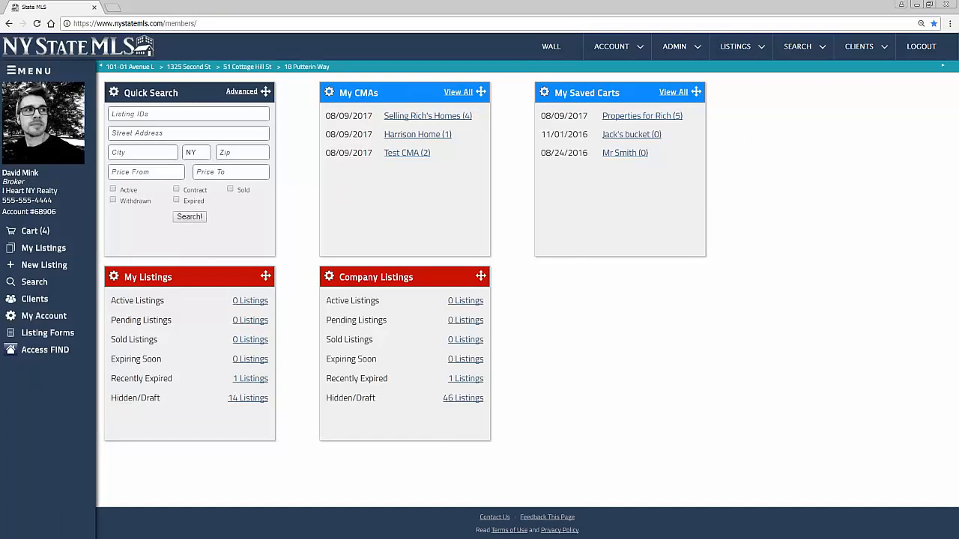
Show the ACCOUNT dropdown with Edit Account, Messages, Calendar and Resources
{"action": "mouse_move", "coordinate": [56, 146]}
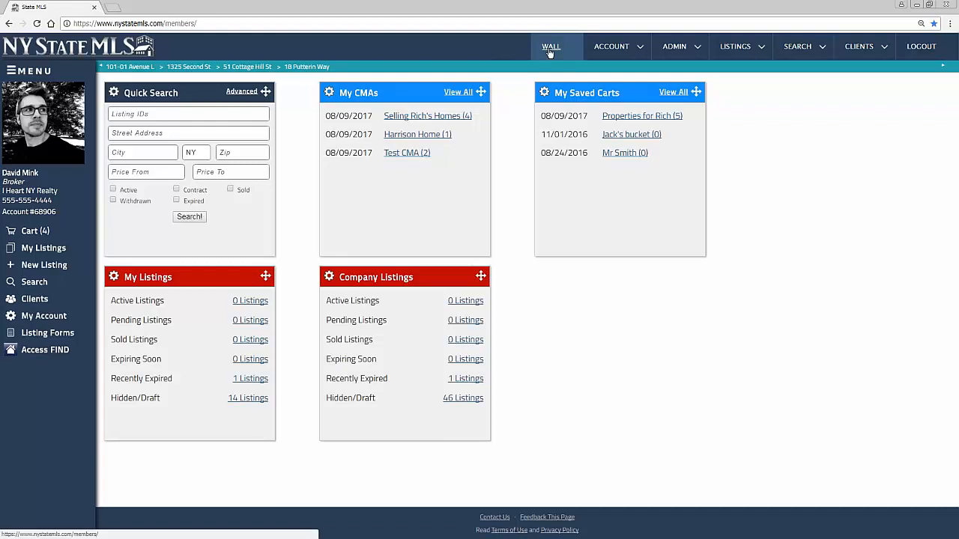
{"action": "left_click", "coordinate": [611, 48]}
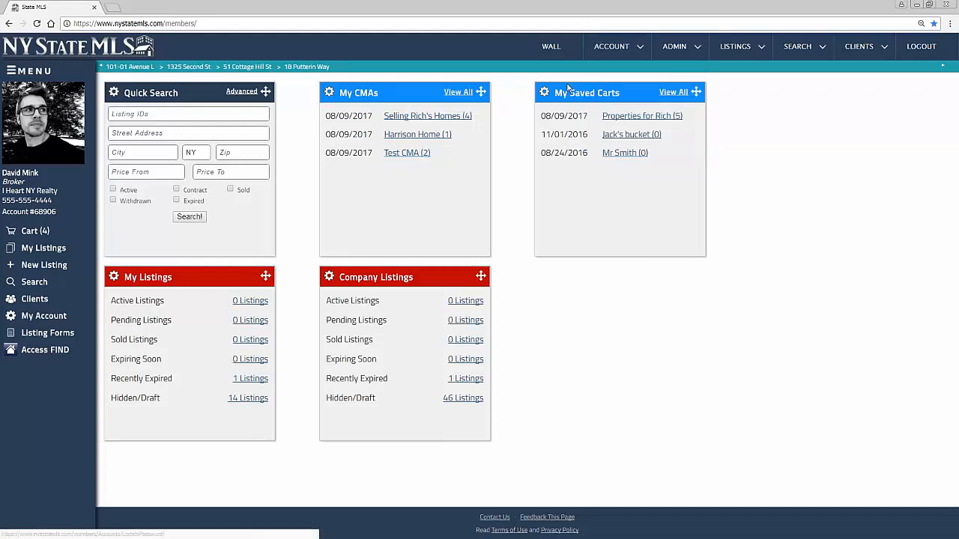
{"action": "mouse_move", "coordinate": [634, 45]}
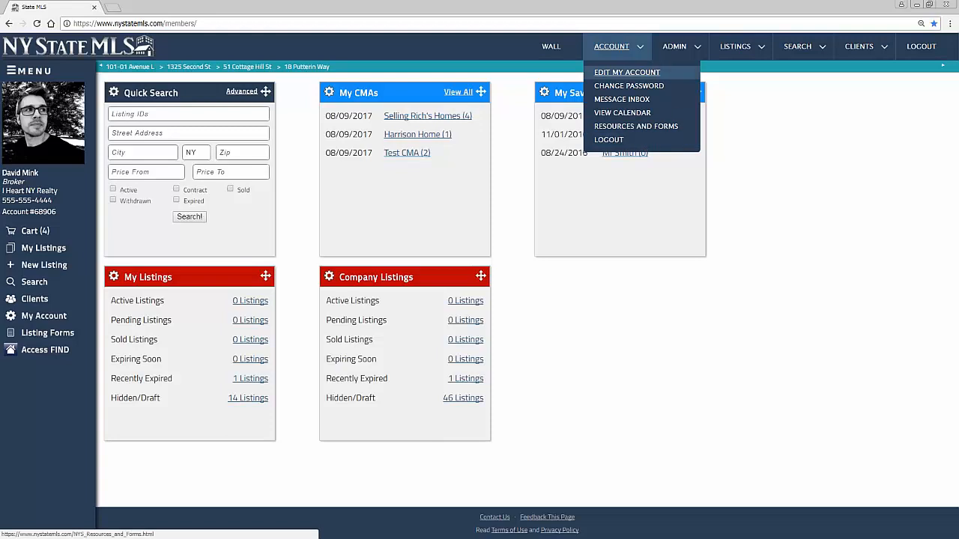
{"action": "mouse_move", "coordinate": [678, 48]}
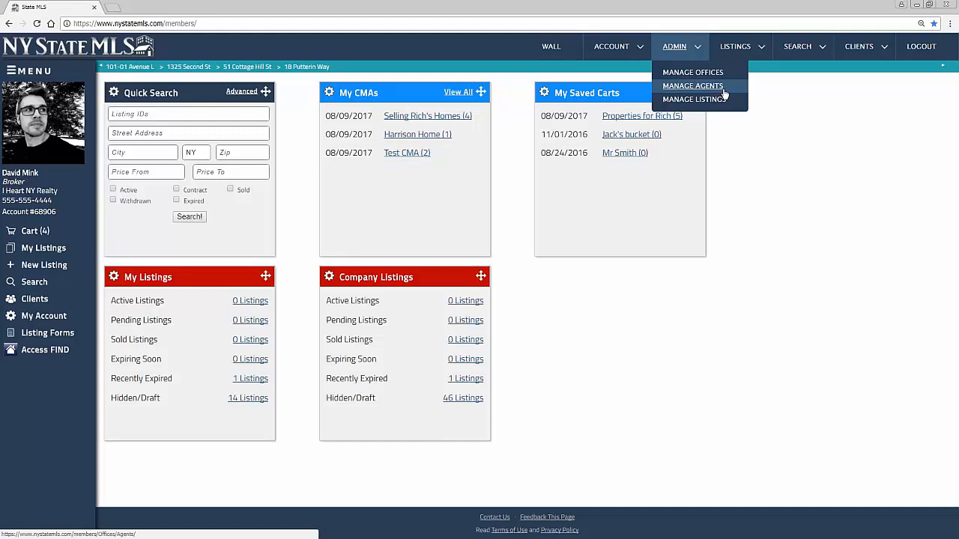
{"action": "mouse_move", "coordinate": [741, 49]}
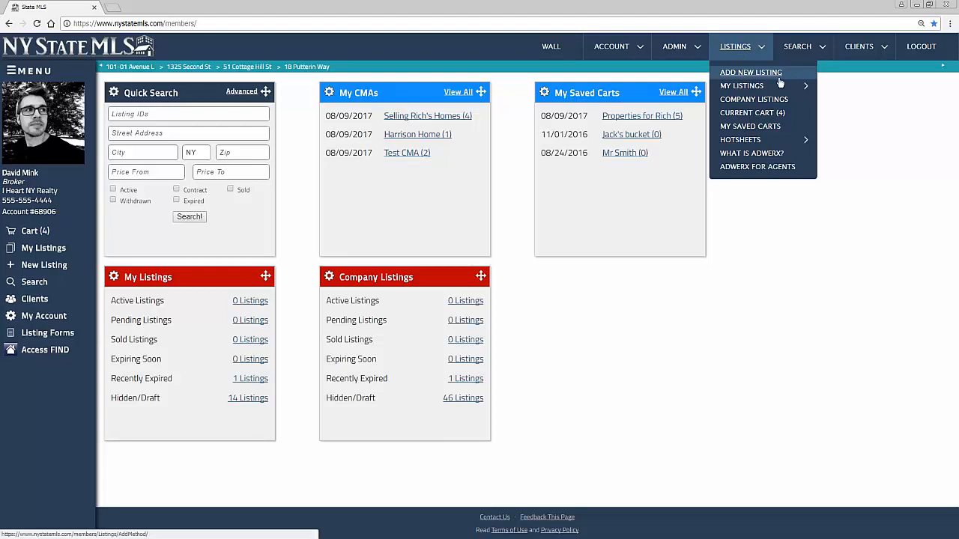
{"action": "mouse_move", "coordinate": [779, 86]}
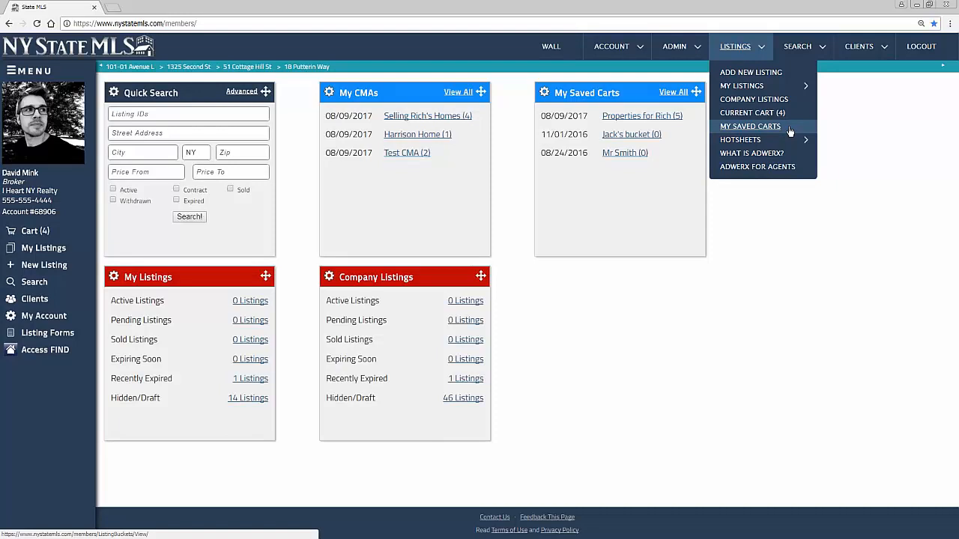
{"action": "mouse_move", "coordinate": [793, 142]}
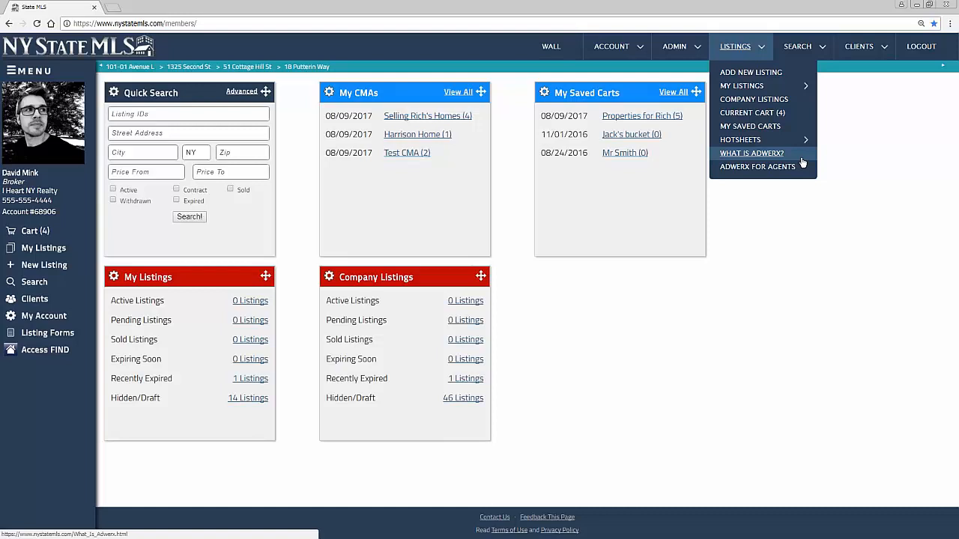
{"action": "mouse_move", "coordinate": [798, 46]}
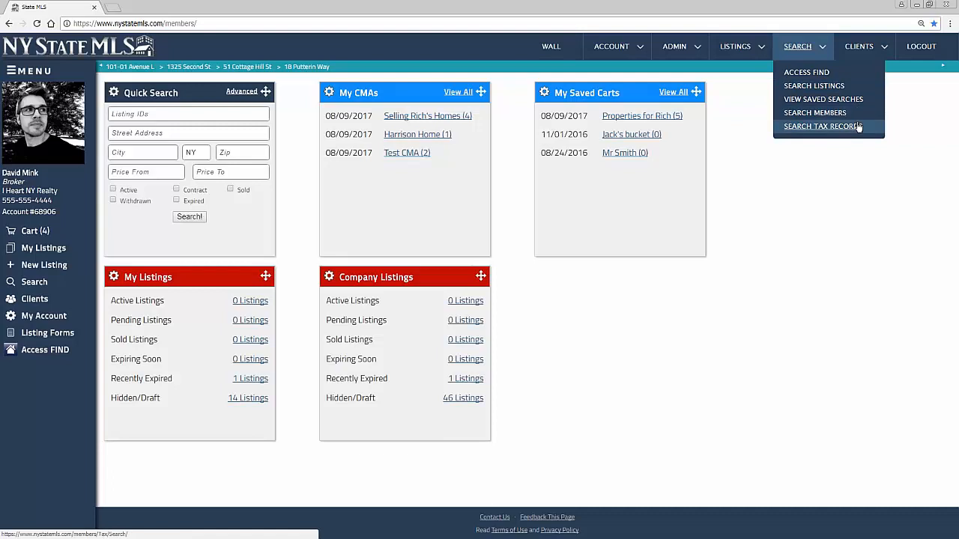
{"action": "mouse_move", "coordinate": [878, 46]}
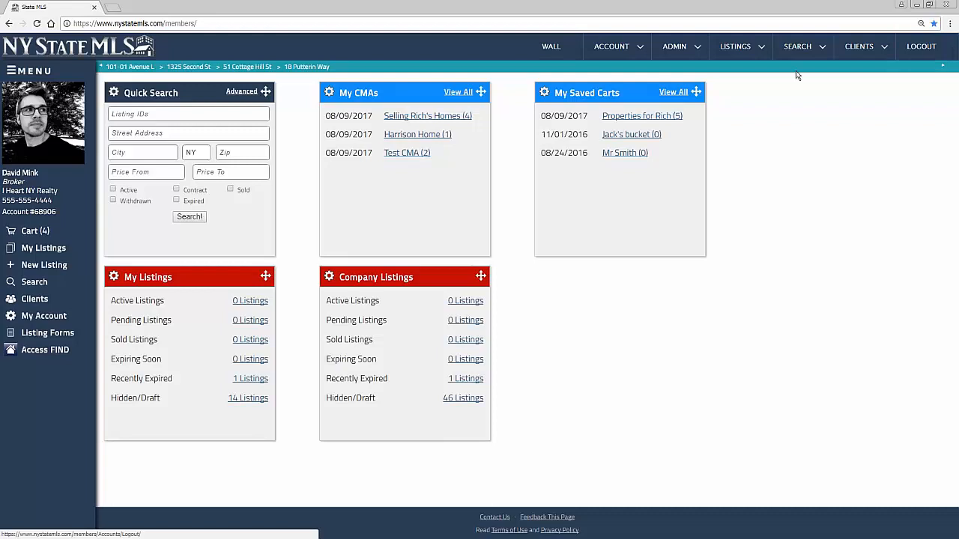
{"action": "left_click", "coordinate": [748, 47]}
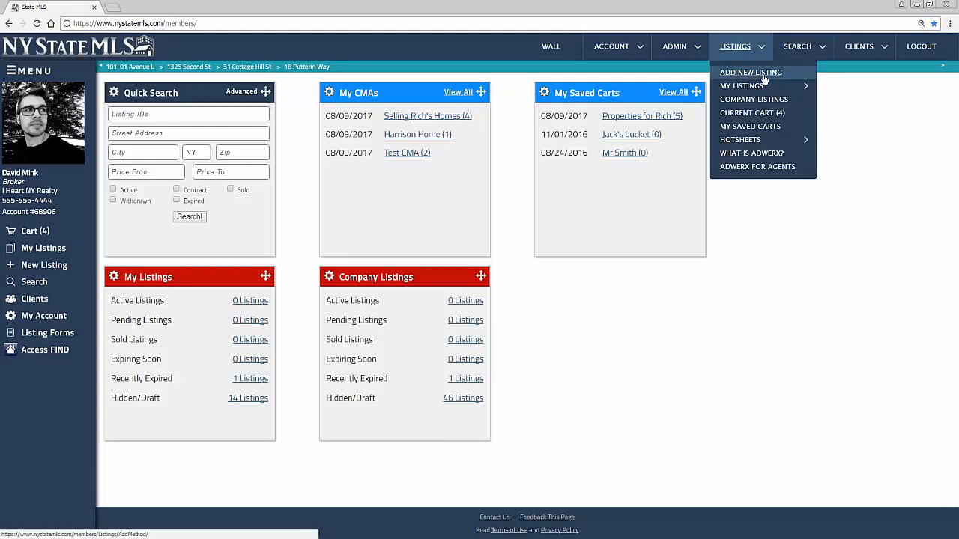
Start a New Listing using the Blank Listing method
{"action": "left_click", "coordinate": [50, 267]}
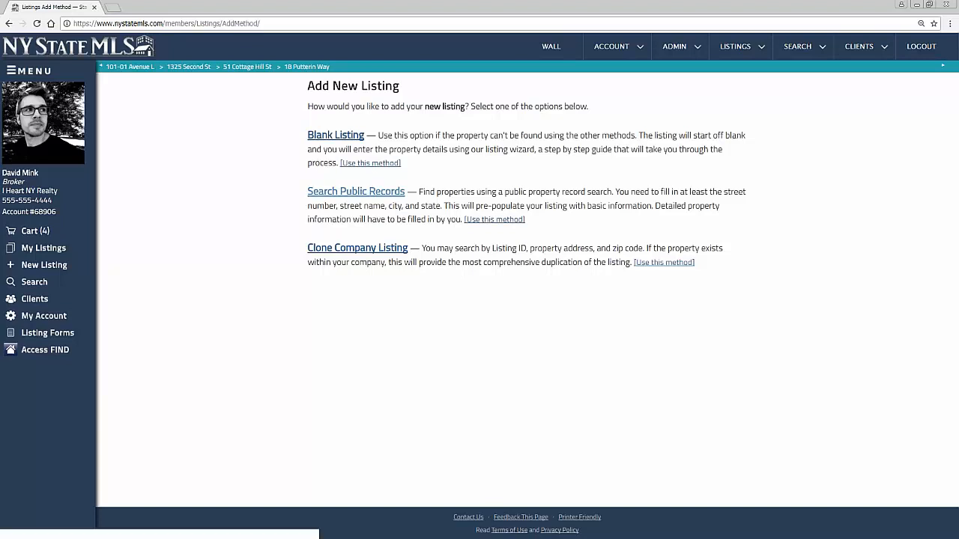
{"action": "left_click", "coordinate": [356, 143]}
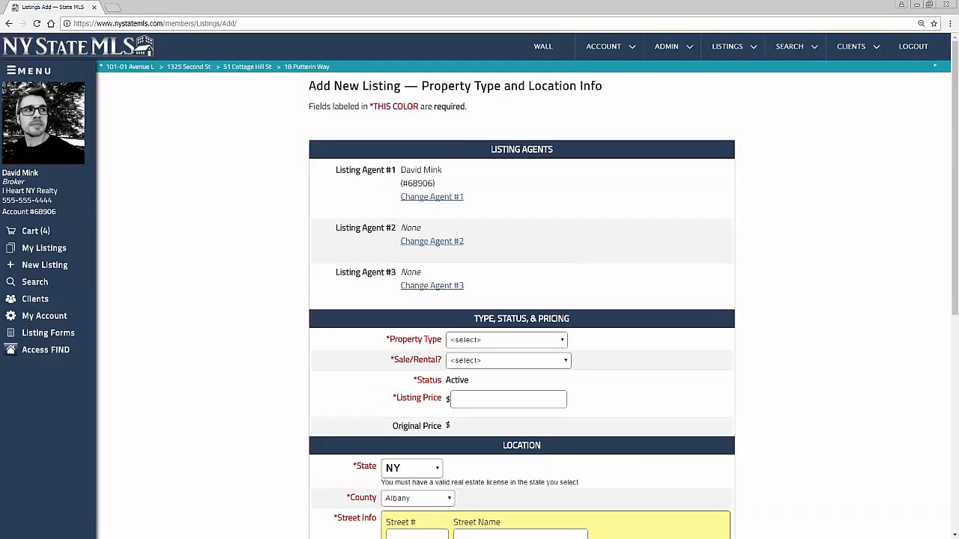
Set Property Type to House (Detached) after briefly trying Multi-Unit (2-4)
{"action": "scroll", "coordinate": [524, 155], "scroll_direction": "down", "scroll_amount": 3}
{"action": "left_click", "coordinate": [527, 143]}
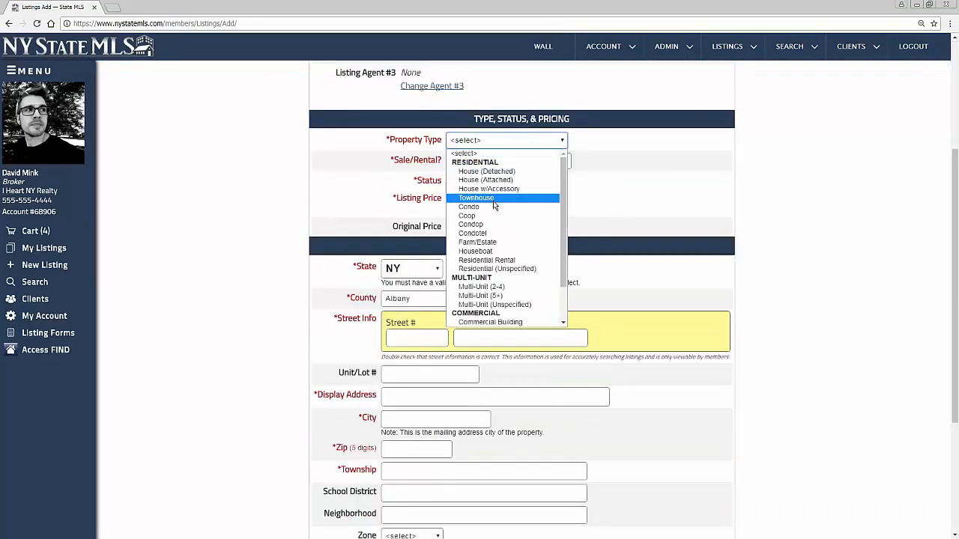
{"action": "left_click_drag", "start_coordinate": [564, 185], "coordinate": [564, 188]}
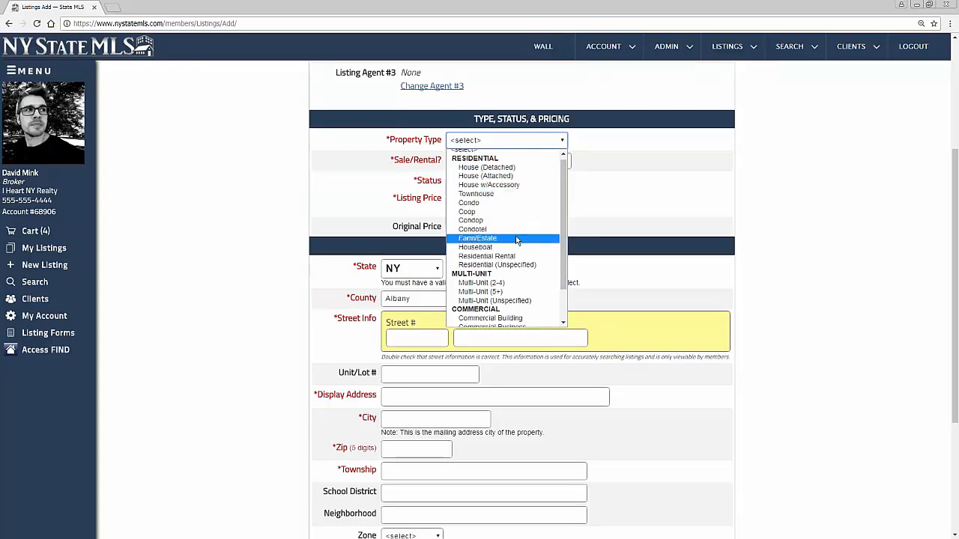
{"action": "scroll", "coordinate": [517, 237], "scroll_direction": "down", "scroll_amount": 2}
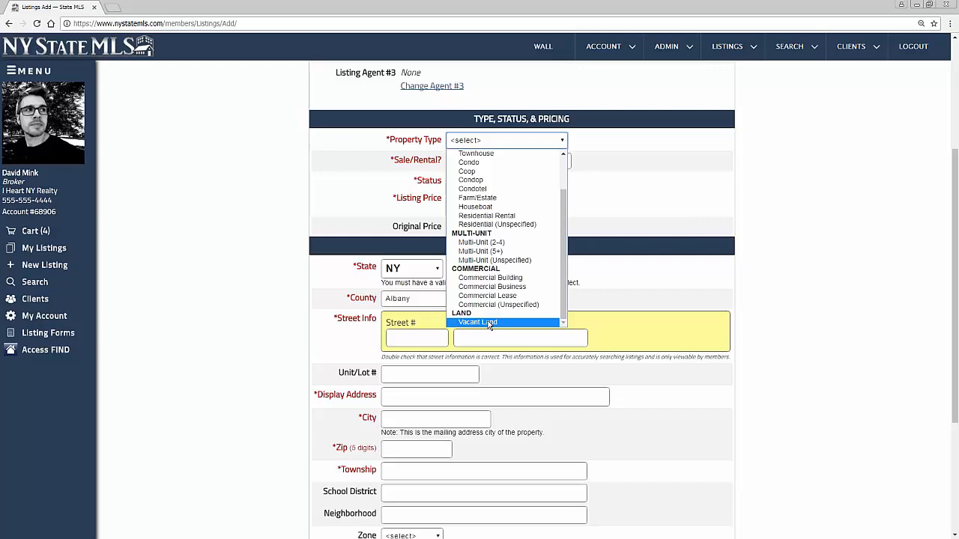
{"action": "left_click", "coordinate": [483, 244]}
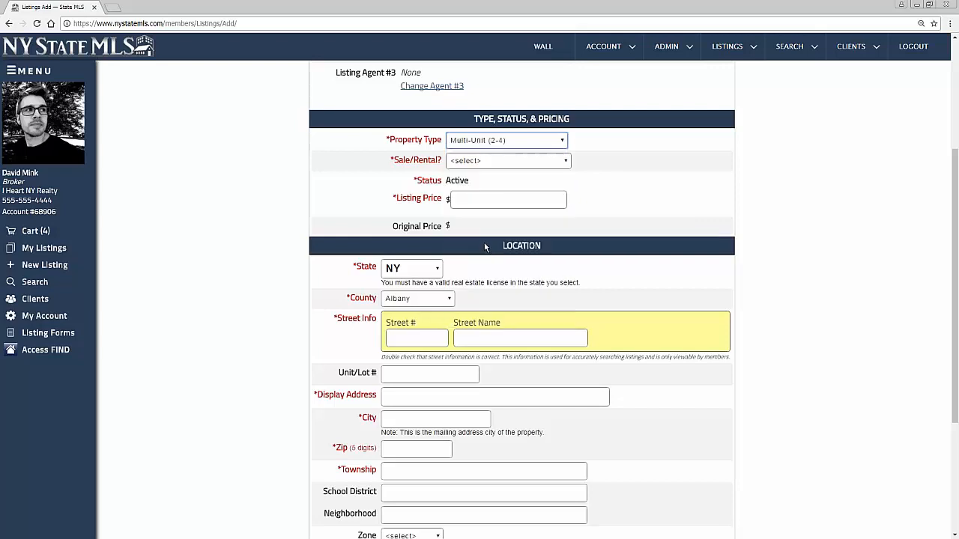
{"action": "left_click", "coordinate": [492, 144]}
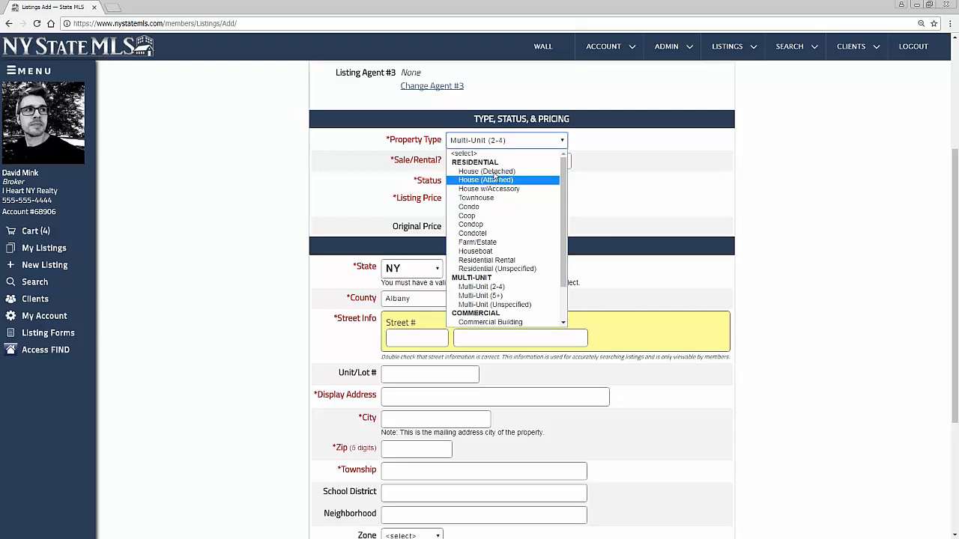
{"action": "key", "text": "Escape"}
{"action": "left_click", "coordinate": [497, 142]}
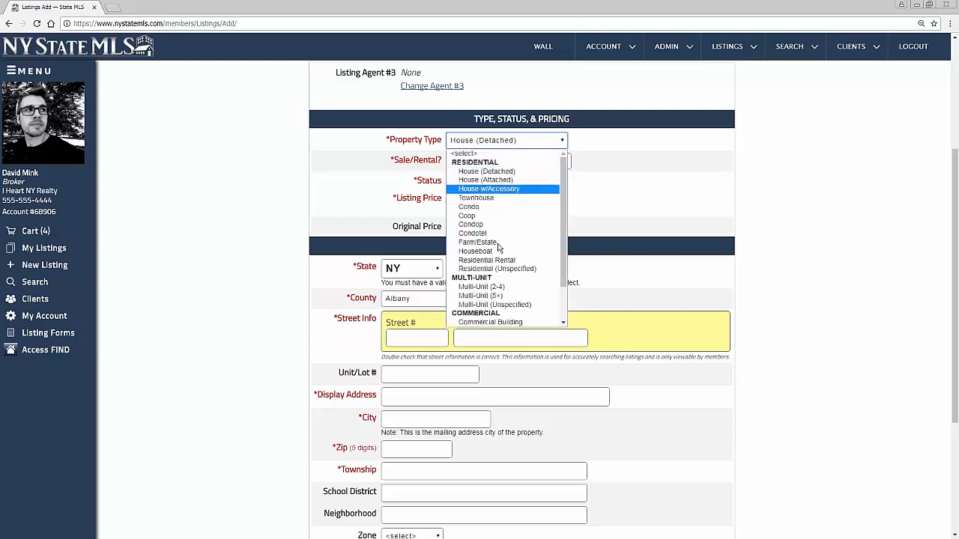
{"action": "scroll", "coordinate": [503, 292], "scroll_direction": "down", "scroll_amount": 2}
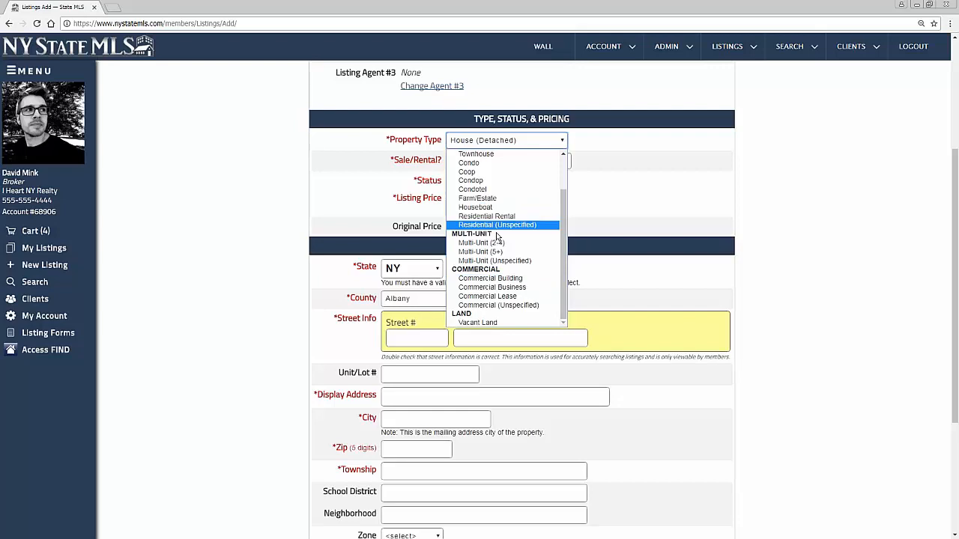
{"action": "scroll", "coordinate": [499, 237], "scroll_direction": "up", "scroll_amount": 2}
{"action": "left_click", "coordinate": [502, 172]}
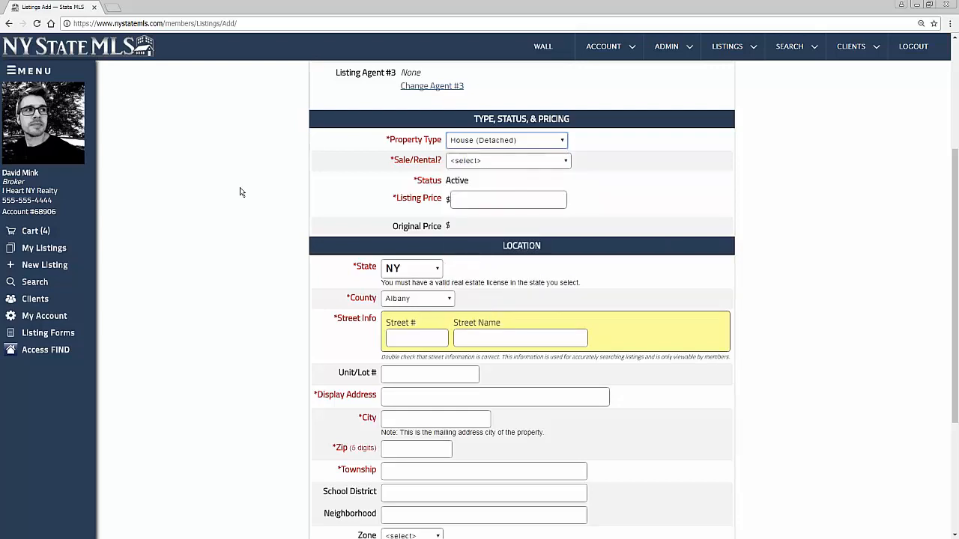
Preview the For Sale (Auction) Starting Bid field, then switch Sale/Rental to For Sale
{"action": "left_click", "coordinate": [525, 163]}
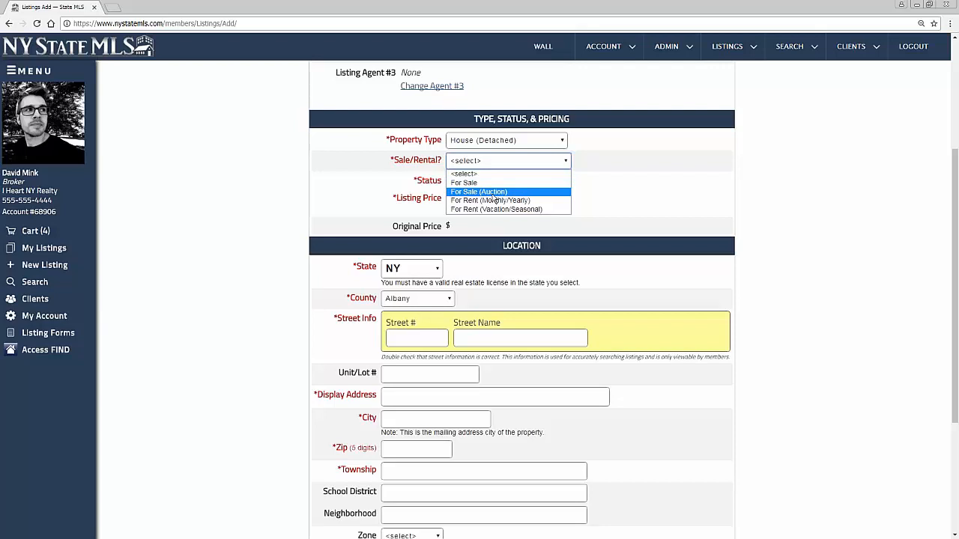
{"action": "left_click", "coordinate": [493, 193]}
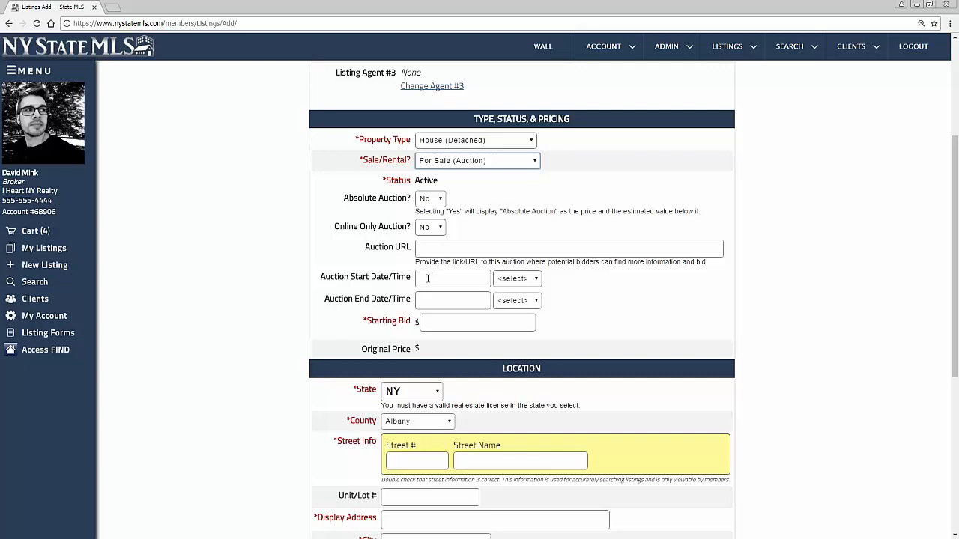
{"action": "left_click_drag", "start_coordinate": [365, 322], "coordinate": [413, 327]}
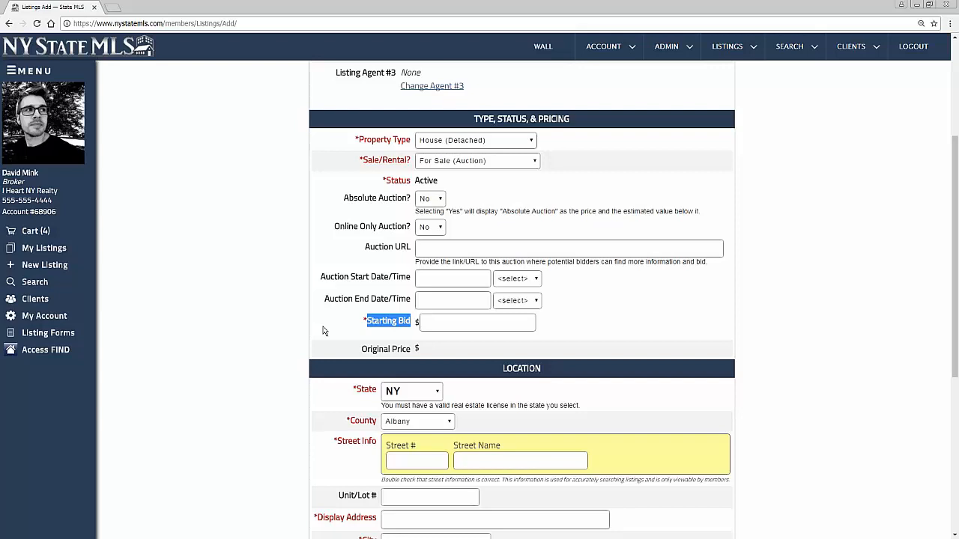
{"action": "left_click", "coordinate": [484, 163]}
{"action": "left_click", "coordinate": [470, 183]}
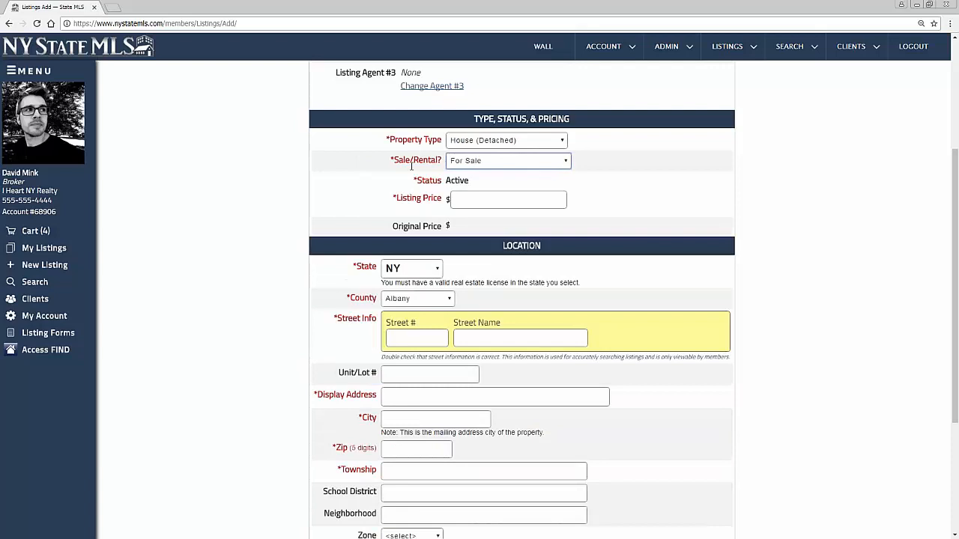
{"action": "left_click_drag", "start_coordinate": [396, 198], "coordinate": [440, 198]}
{"action": "left_click", "coordinate": [478, 199]}
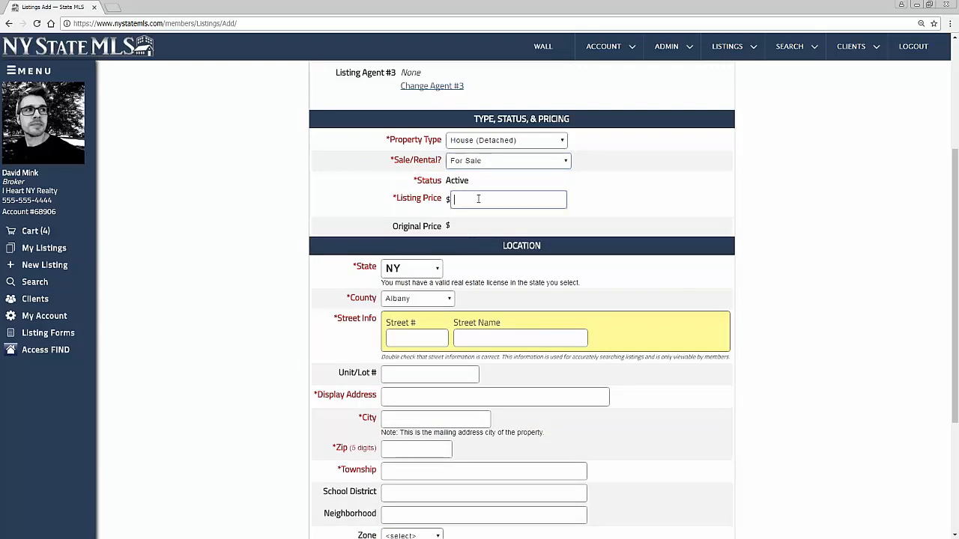
Enter 250000 as the Listing Price, then move down to the Location section's State field
{"action": "type", "text": "2500000"}
{"action": "scroll", "coordinate": [436, 348], "scroll_direction": "down", "scroll_amount": 1}
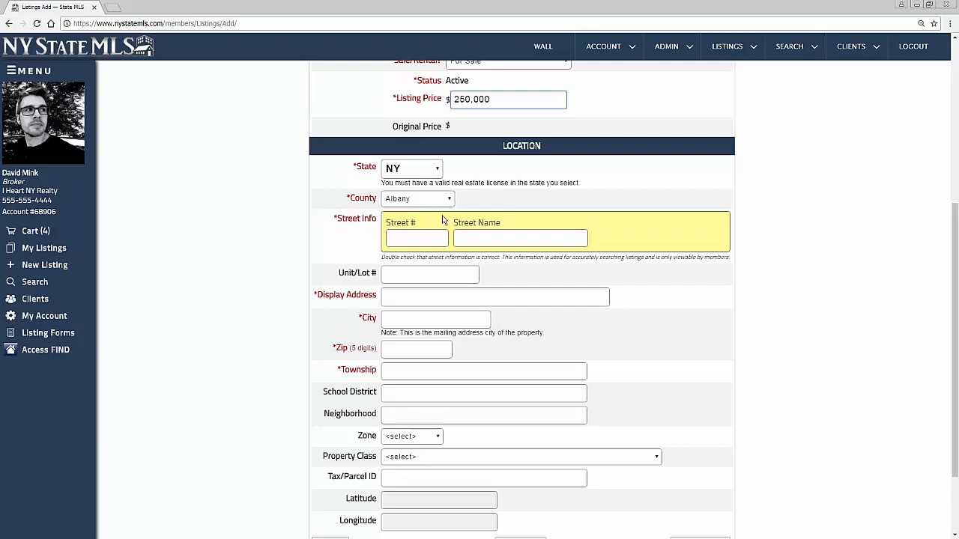
{"action": "scroll", "coordinate": [442, 219], "scroll_direction": "up", "scroll_amount": 2}
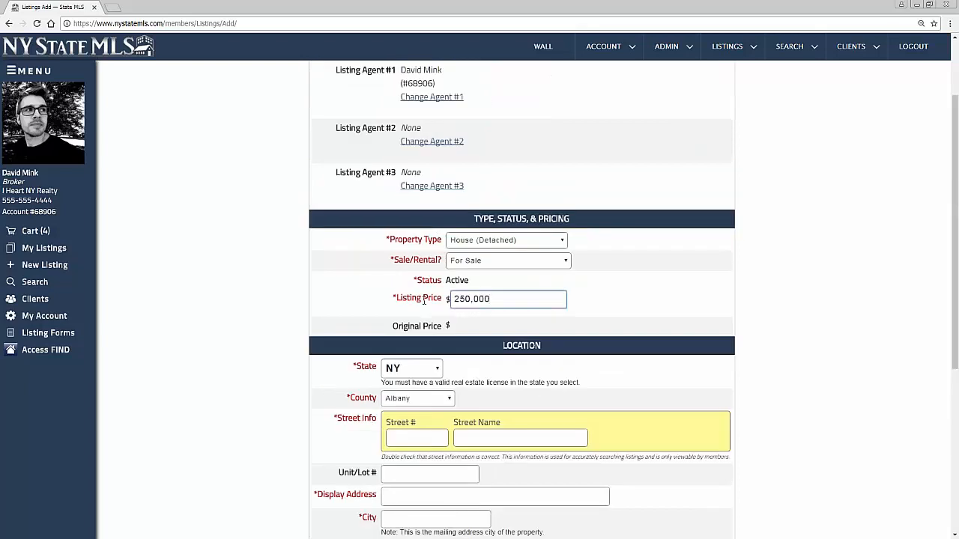
{"action": "scroll", "coordinate": [412, 318], "scroll_direction": "down", "scroll_amount": 1}
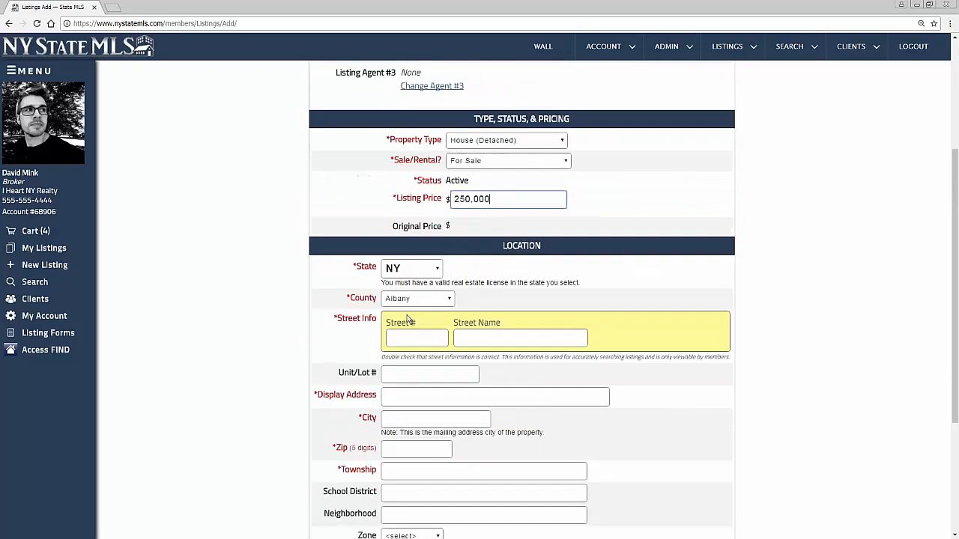
{"action": "scroll", "coordinate": [409, 320], "scroll_direction": "down", "scroll_amount": 1}
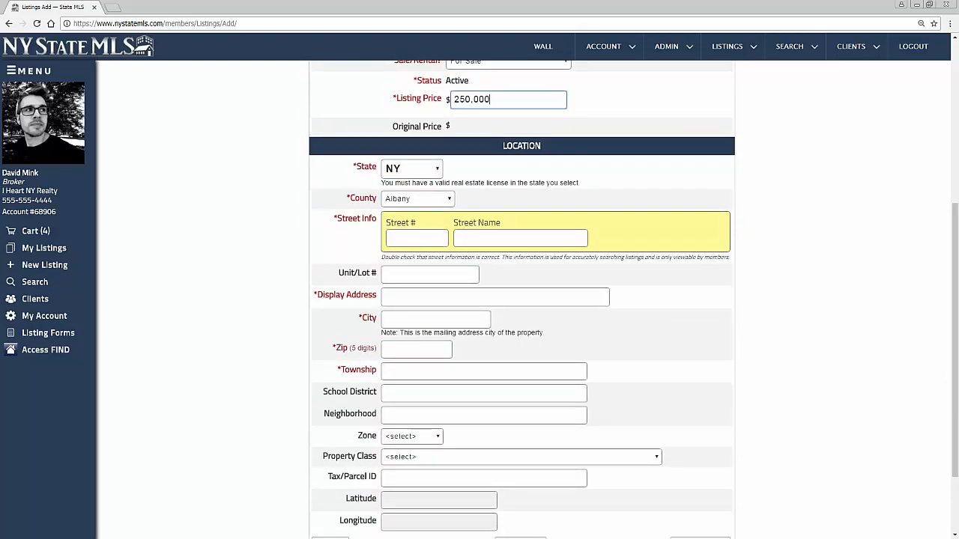
{"action": "double_click", "coordinate": [368, 166]}
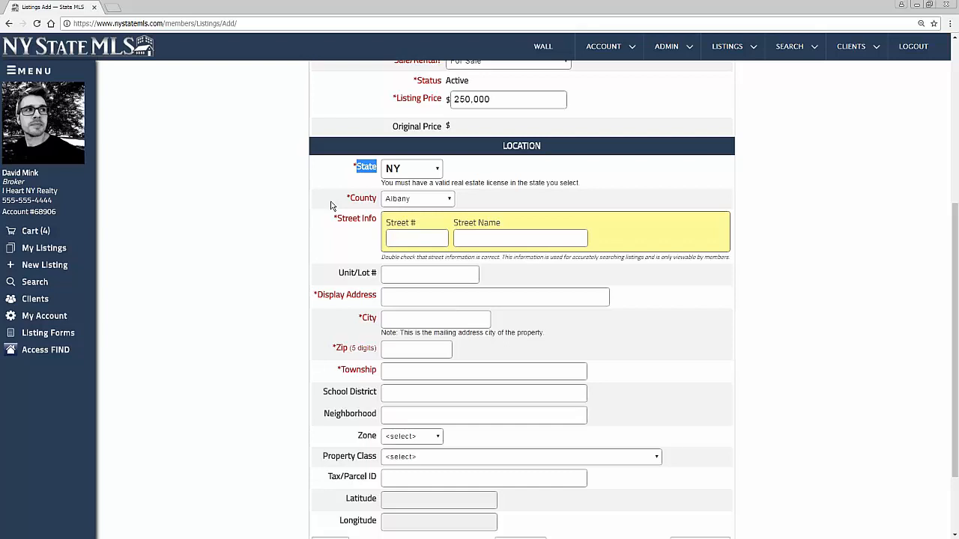
Enter street number 123, Main St., city Albany, zip 12202 and township Albany
{"action": "left_click", "coordinate": [445, 237]}
{"action": "type", "text": "123"}
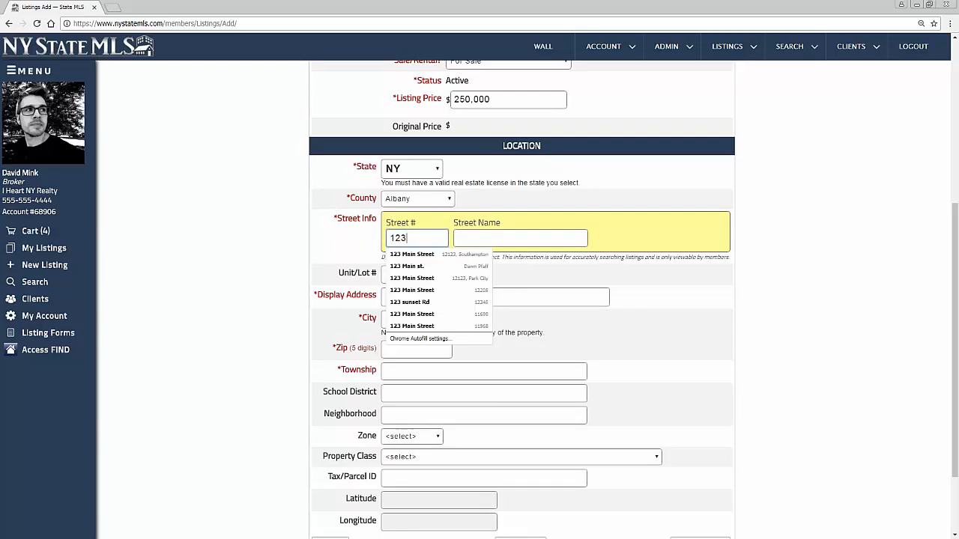
{"action": "key", "text": "Tab"}
{"action": "type", "text": "main"}
{"action": "key", "text": "Down"}
{"action": "key", "text": "Down"}
{"action": "key", "text": "Tab"}
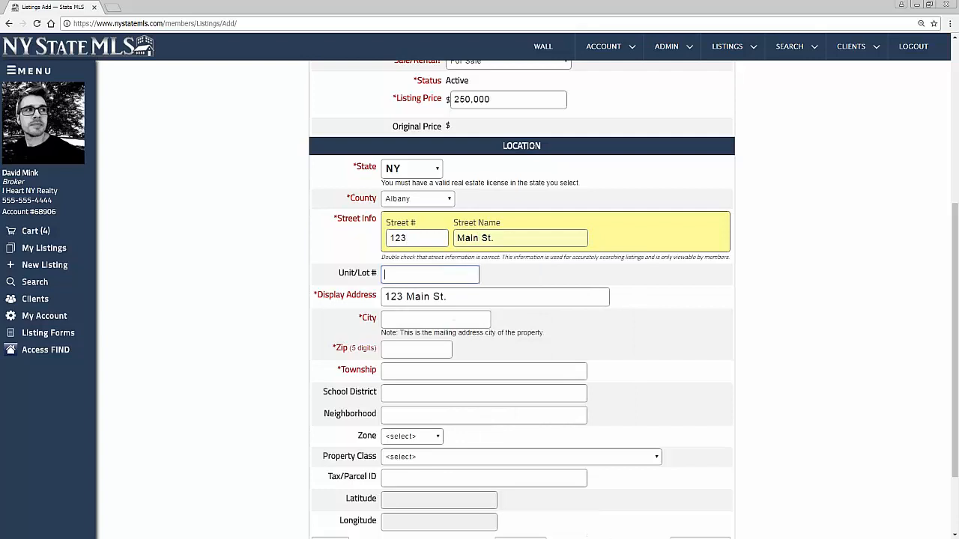
{"action": "key", "text": "Tab"}
{"action": "key", "text": "Tab"}
{"action": "type", "text": "Albany"}
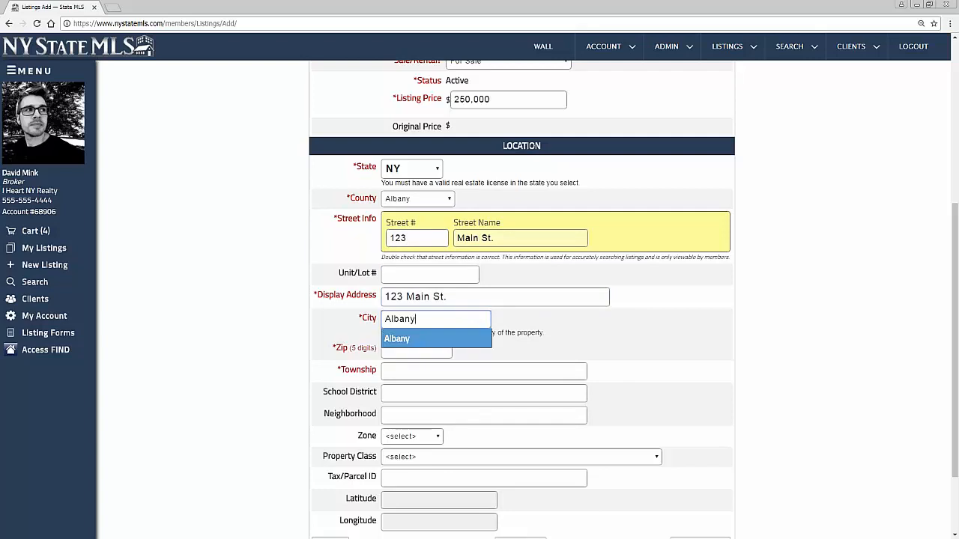
{"action": "key", "text": "Tab"}
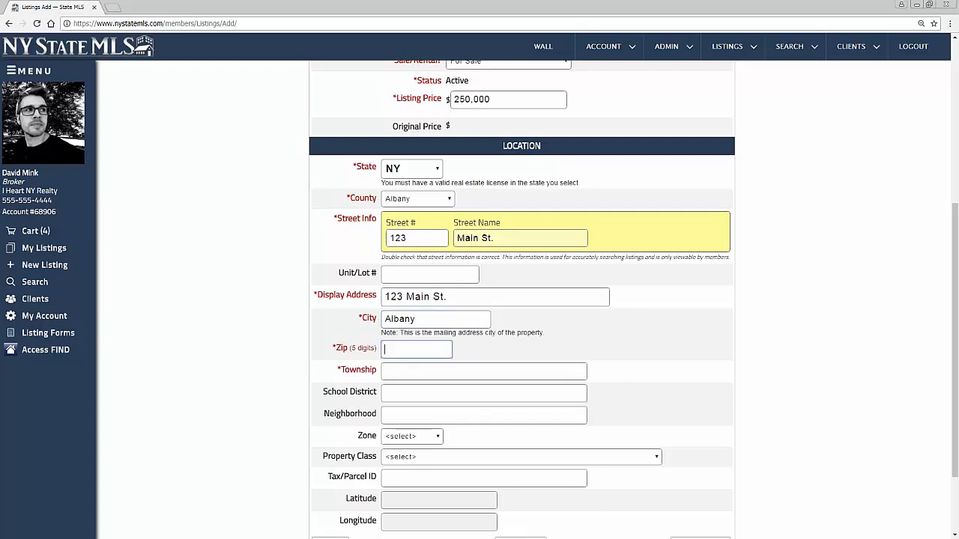
{"action": "type", "text": "12202"}
{"action": "key", "text": "Tab"}
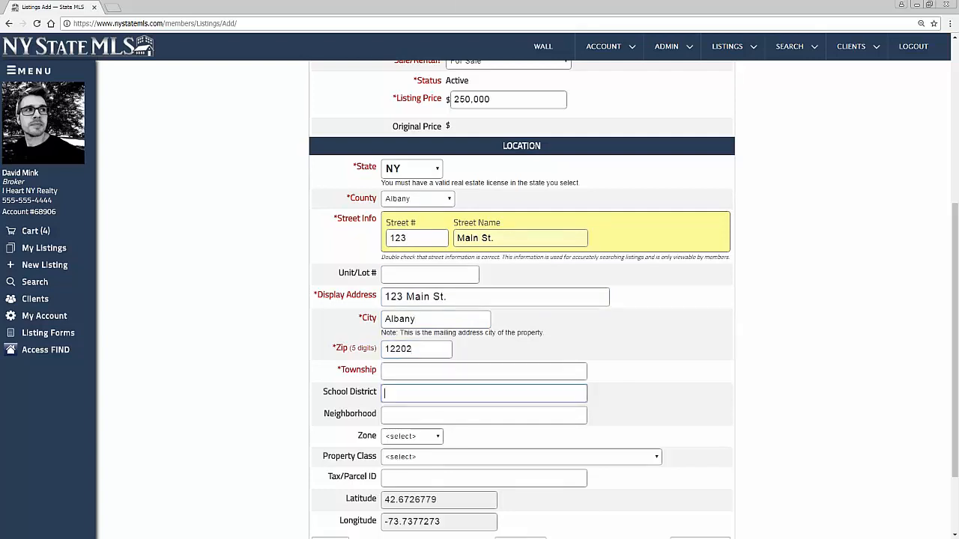
{"action": "type", "text": "Albany"}
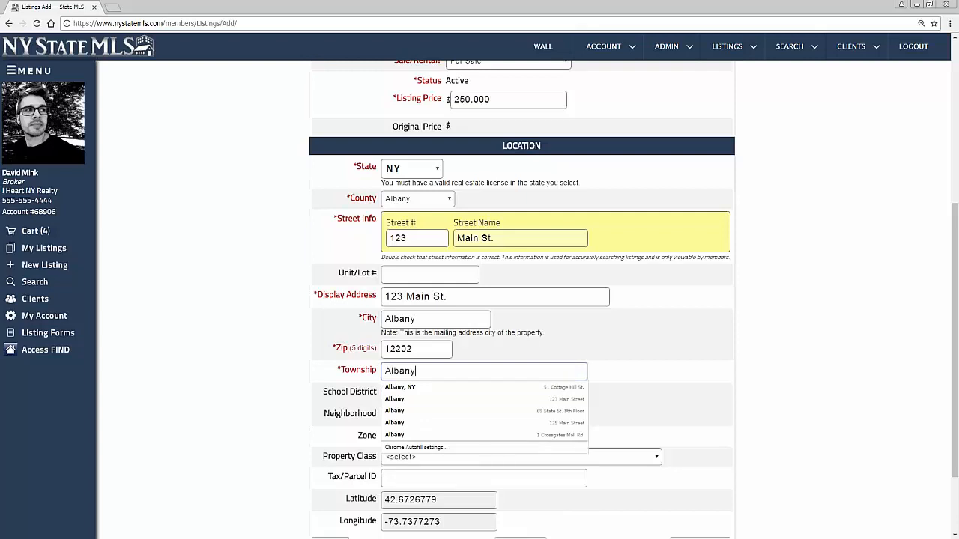
{"action": "key", "text": "Tab"}
Leave the unit number blank, set school district to Albany Central, and advance to the Map step
{"action": "scroll", "coordinate": [562, 236], "scroll_direction": "up", "scroll_amount": 3}
{"action": "scroll", "coordinate": [400, 250], "scroll_direction": "down", "scroll_amount": 4}
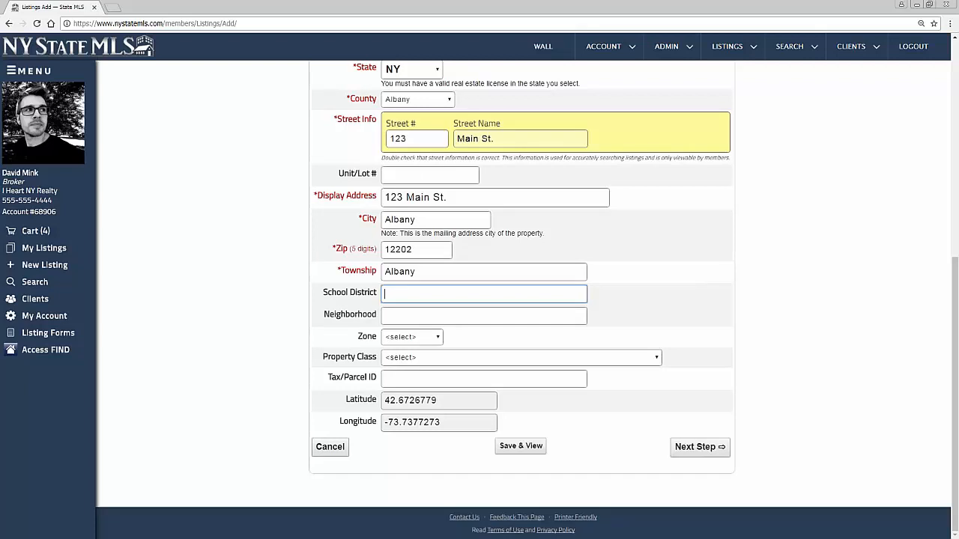
{"action": "left_click", "coordinate": [424, 175]}
{"action": "type", "text": "1"}
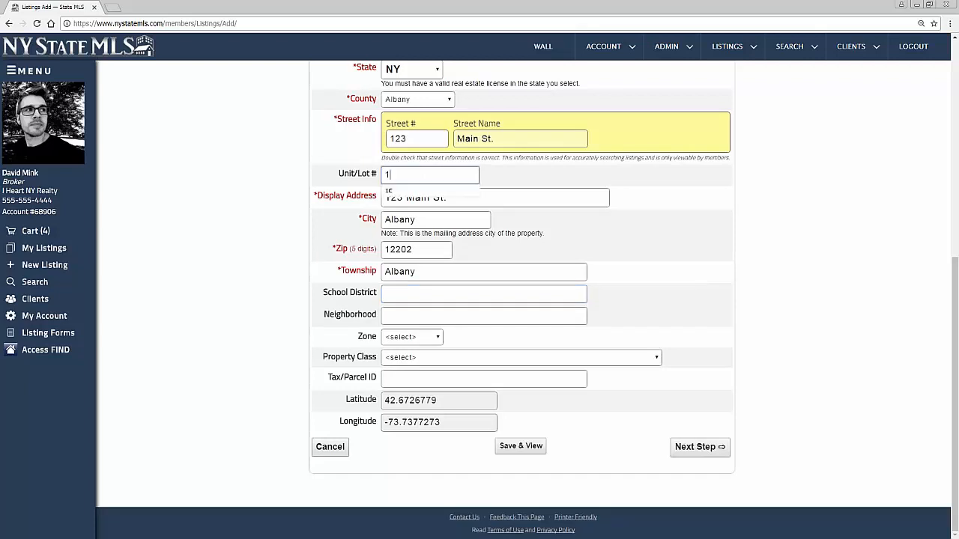
{"action": "key", "text": "BackSpace"}
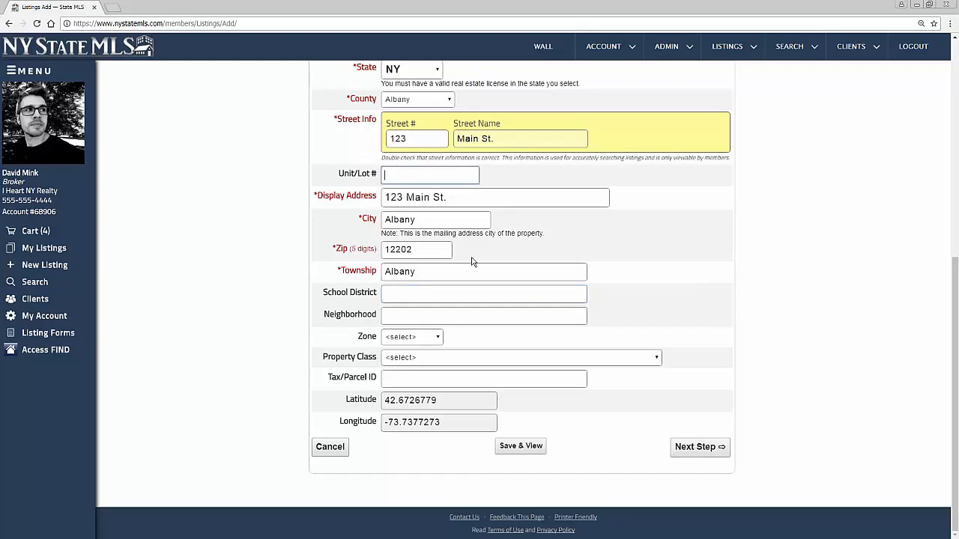
{"action": "left_click", "coordinate": [417, 293]}
{"action": "type", "text": "Albany Central"}
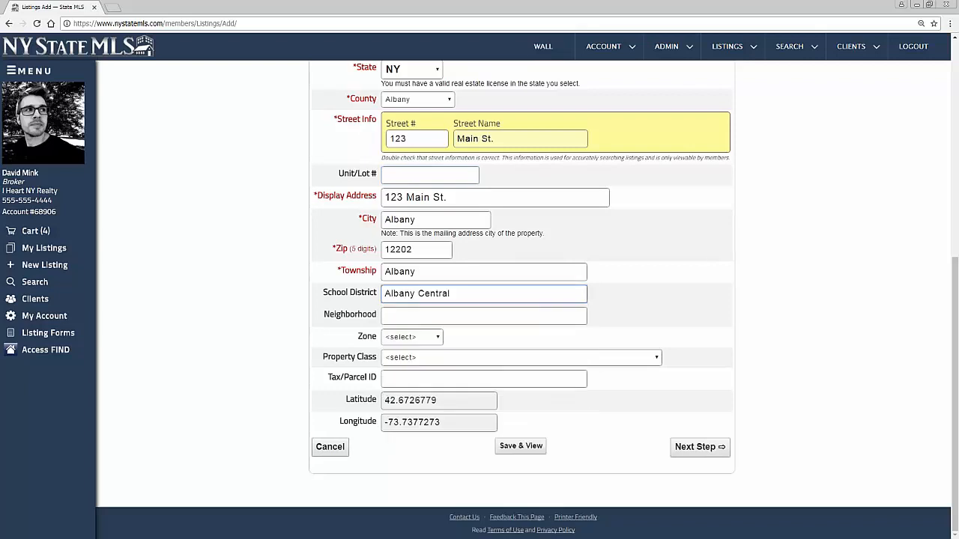
{"action": "left_click", "coordinate": [599, 334]}
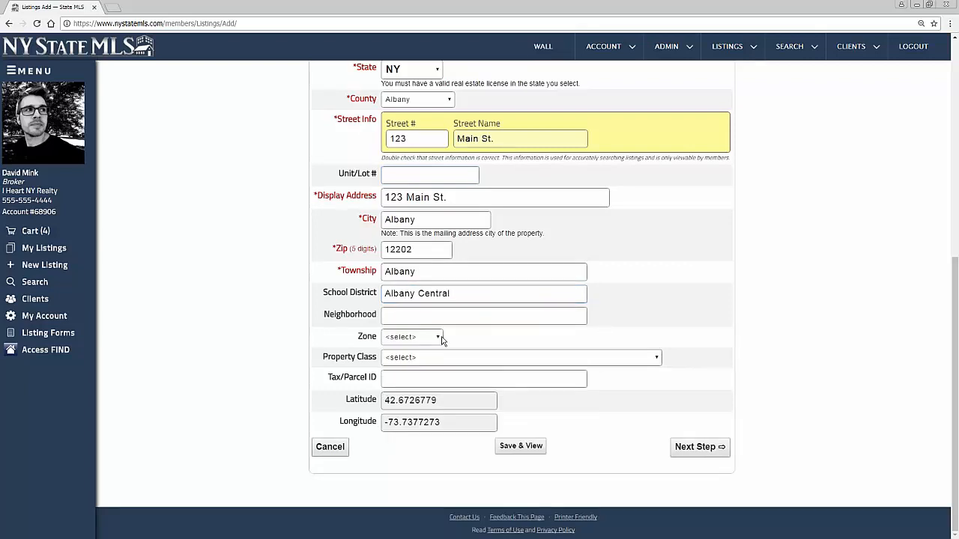
{"action": "scroll", "coordinate": [516, 375], "scroll_direction": "up", "scroll_amount": 1}
{"action": "scroll", "coordinate": [536, 384], "scroll_direction": "down", "scroll_amount": 1}
{"action": "left_click", "coordinate": [697, 453]}
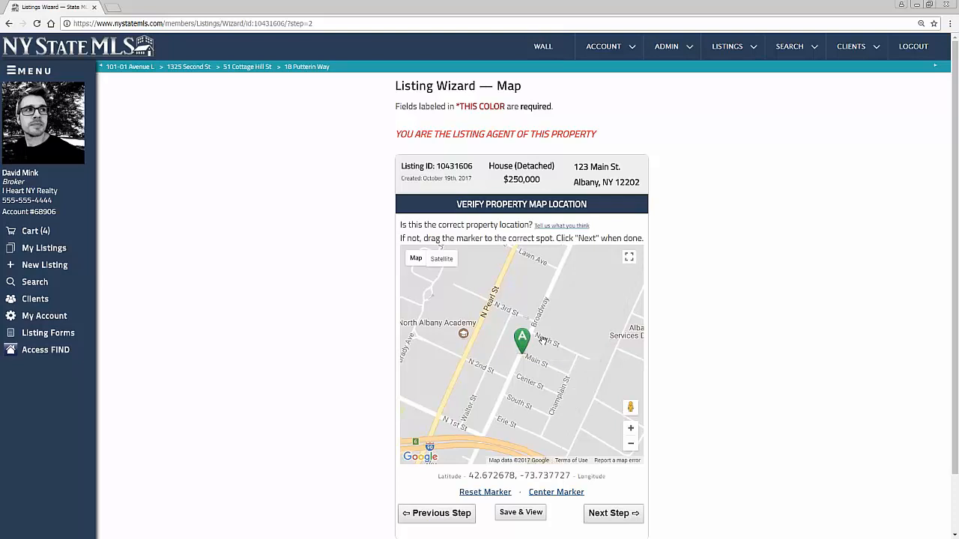
{"action": "mouse_move", "coordinate": [525, 343]}
{"action": "left_mouse_down"}
{"action": "mouse_move", "coordinate": [533, 325]}
{"action": "mouse_move", "coordinate": [561, 324]}
{"action": "mouse_move", "coordinate": [572, 339]}
{"action": "mouse_move", "coordinate": [567, 358]}
{"action": "left_mouse_up"}
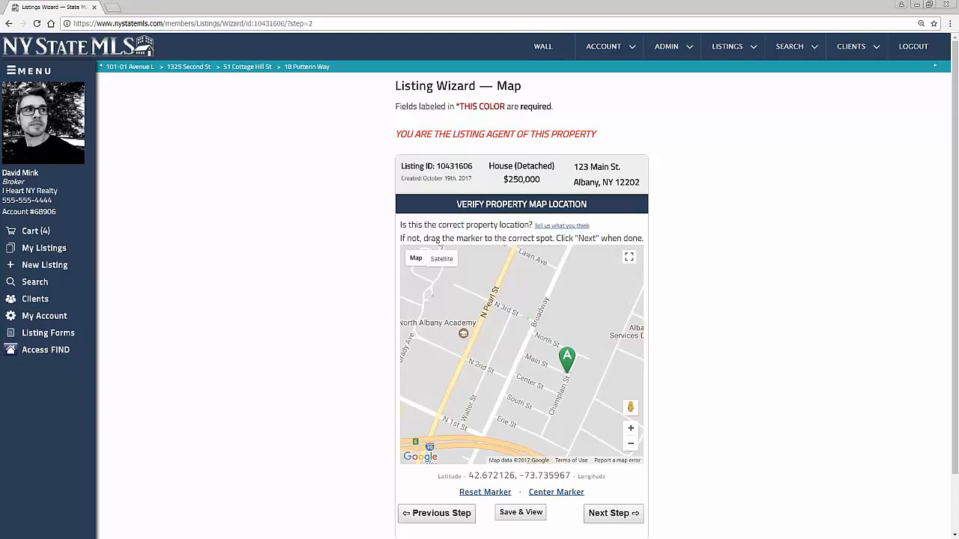
{"action": "left_click_drag", "start_coordinate": [567, 358], "coordinate": [549, 348]}
{"action": "left_click_drag", "start_coordinate": [549, 349], "coordinate": [568, 358]}
{"action": "left_click_drag", "start_coordinate": [568, 358], "coordinate": [569, 274]}
{"action": "mouse_move", "coordinate": [574, 324]}
{"action": "left_mouse_down"}
{"action": "mouse_move", "coordinate": [572, 353]}
{"action": "mouse_move", "coordinate": [507, 443]}
{"action": "mouse_move", "coordinate": [507, 342]}
{"action": "mouse_move", "coordinate": [493, 294]}
{"action": "mouse_move", "coordinate": [493, 418]}
{"action": "mouse_move", "coordinate": [553, 260]}
{"action": "mouse_move", "coordinate": [552, 284]}
{"action": "mouse_move", "coordinate": [505, 396]}
{"action": "left_mouse_up"}
On Listing Info, set Listing Type to Exclusive and Expiration Date to 10/20/2017
{"action": "left_click", "coordinate": [614, 514]}
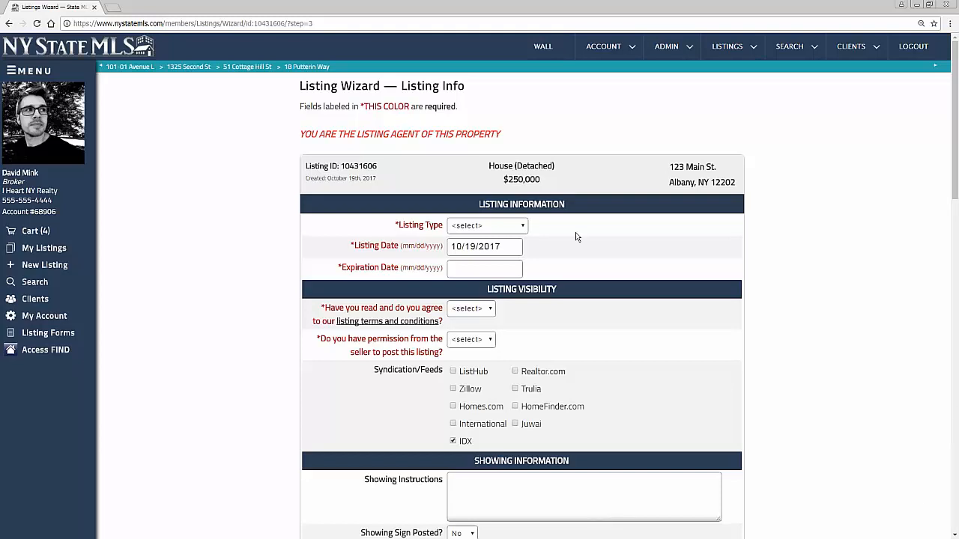
{"action": "left_click", "coordinate": [511, 225]}
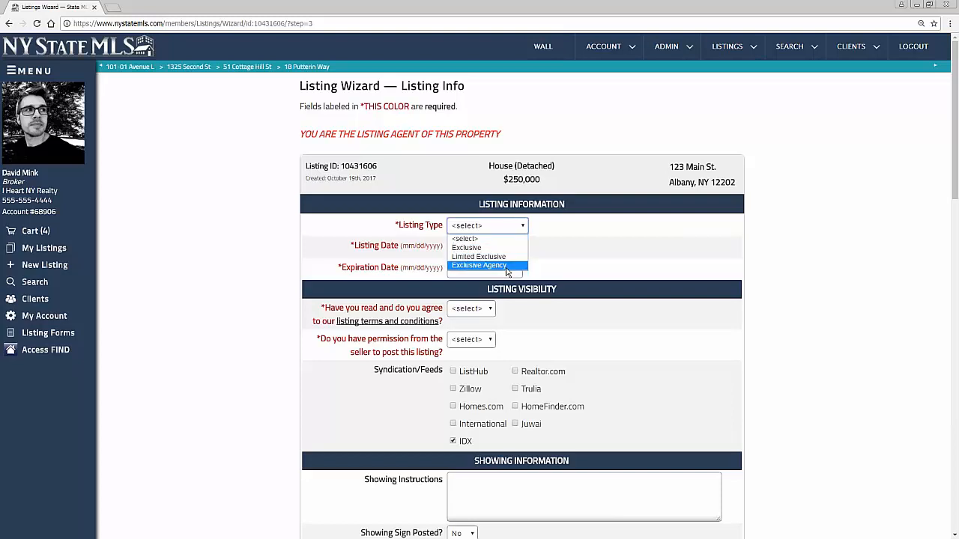
{"action": "left_click", "coordinate": [501, 247]}
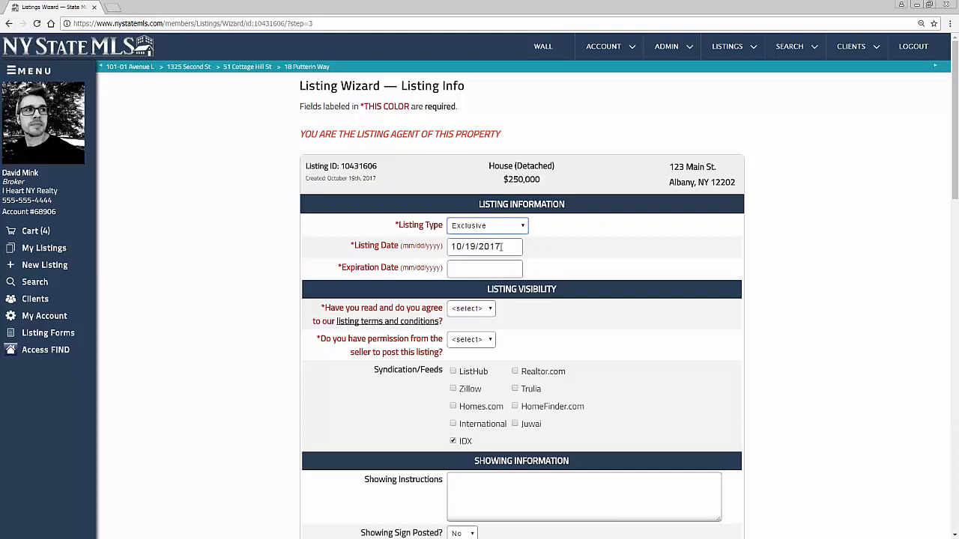
{"action": "left_click", "coordinate": [487, 268]}
{"action": "left_click", "coordinate": [581, 369]}
Agree to the listing terms and answer Yes to seller permission for posting
{"action": "scroll", "coordinate": [588, 351], "scroll_direction": "down", "scroll_amount": 1}
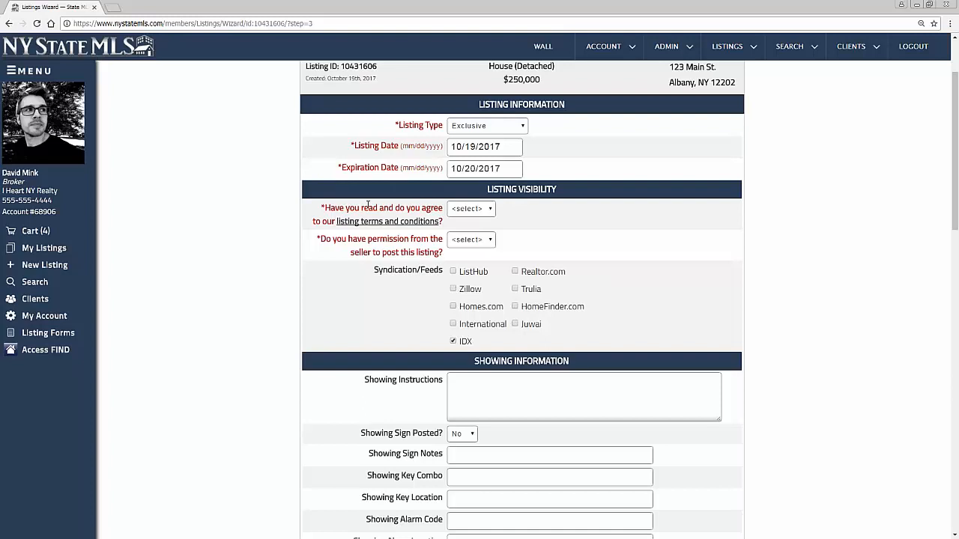
{"action": "left_click", "coordinate": [474, 212]}
{"action": "left_click", "coordinate": [470, 230]}
{"action": "left_click", "coordinate": [489, 241]}
{"action": "left_click", "coordinate": [475, 261]}
{"action": "left_click_drag", "start_coordinate": [380, 269], "coordinate": [443, 271]}
{"action": "left_click", "coordinate": [430, 292]}
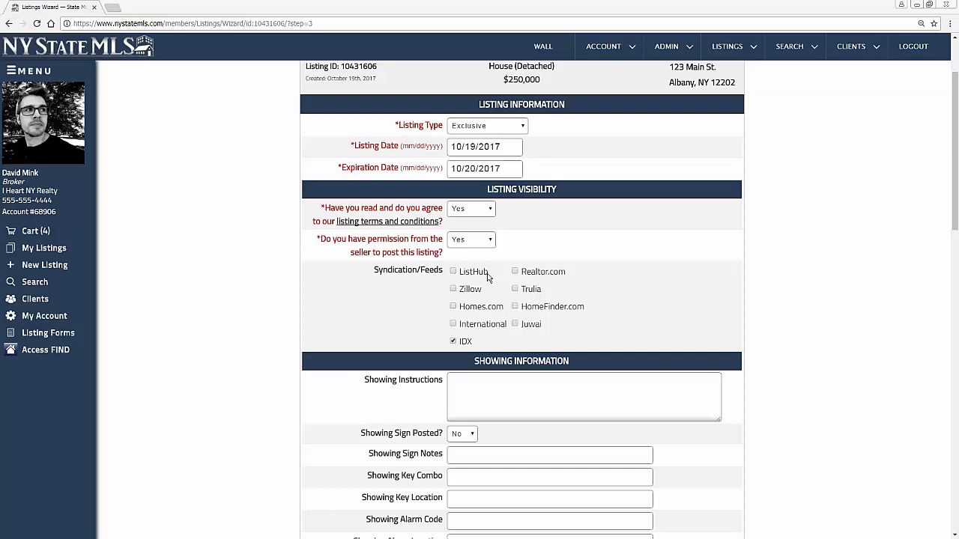
Tick ListHub, Realtor.com, Trulia, Zillow, Homes.com, HomeFinder.com and International feeds, and untick IDX
{"action": "left_click", "coordinate": [453, 274]}
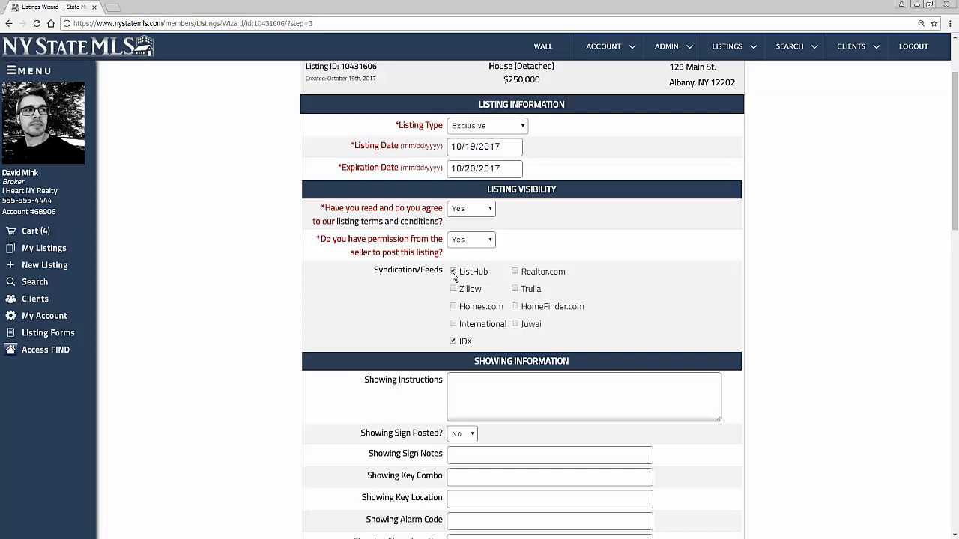
{"action": "left_click", "coordinate": [515, 272]}
{"action": "left_click", "coordinate": [515, 289]}
{"action": "left_click", "coordinate": [453, 289]}
{"action": "left_click", "coordinate": [453, 306]}
{"action": "left_click", "coordinate": [515, 306]}
{"action": "left_click", "coordinate": [454, 322]}
{"action": "left_click", "coordinate": [454, 341]}
Untick Homes.com, Zillow, International, ListHub, Realtor.com, Trulia and HomeFinder.com so no feed remains selected
{"action": "left_click", "coordinate": [454, 308]}
{"action": "left_click", "coordinate": [453, 289]}
{"action": "left_click", "coordinate": [453, 324]}
{"action": "left_click", "coordinate": [453, 272]}
{"action": "left_click", "coordinate": [515, 272]}
{"action": "left_click", "coordinate": [515, 289]}
{"action": "left_click", "coordinate": [515, 307]}
Write 'call 24 hour for showing' as the Showing Instructions
{"action": "scroll", "coordinate": [514, 315], "scroll_direction": "down", "scroll_amount": 3}
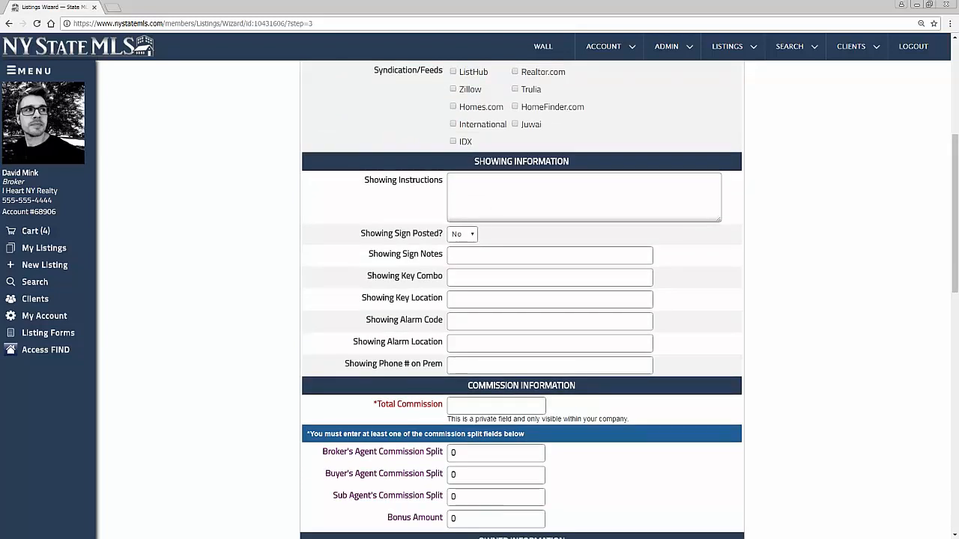
{"action": "left_click", "coordinate": [495, 190]}
{"action": "type", "text": "call 23"}
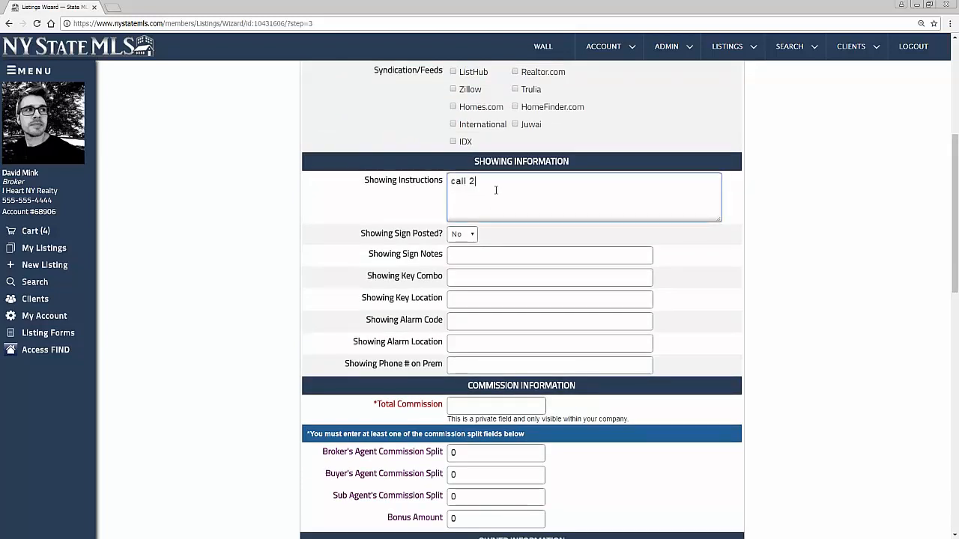
{"action": "key", "text": "BackSpace"}
{"action": "type", "text": "4 hour"}
{"action": "type", "text": " in ad"}
{"action": "key", "text": "BackSpace"}
{"action": "key", "text": "BackSpace"}
{"action": "key", "text": "BackSpace"}
{"action": "key", "text": "BackSpace"}
{"action": "type", "text": "n"}
{"action": "key", "text": "BackSpace"}
{"action": "key", "text": "BackSpace"}
{"action": "type", "text": "for showing"}
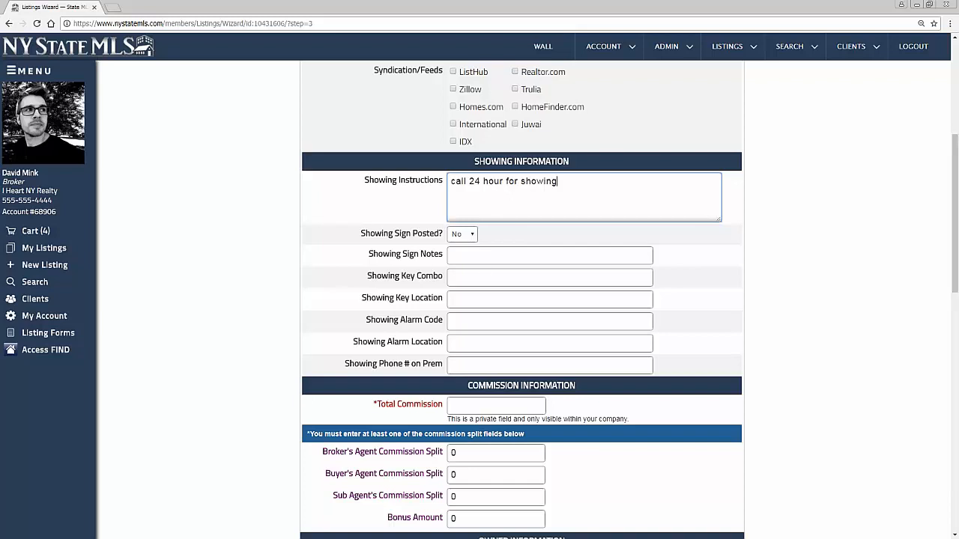
Enter the lockbox key combination and 'back door' as the Showing Key Location
{"action": "left_click", "coordinate": [466, 277]}
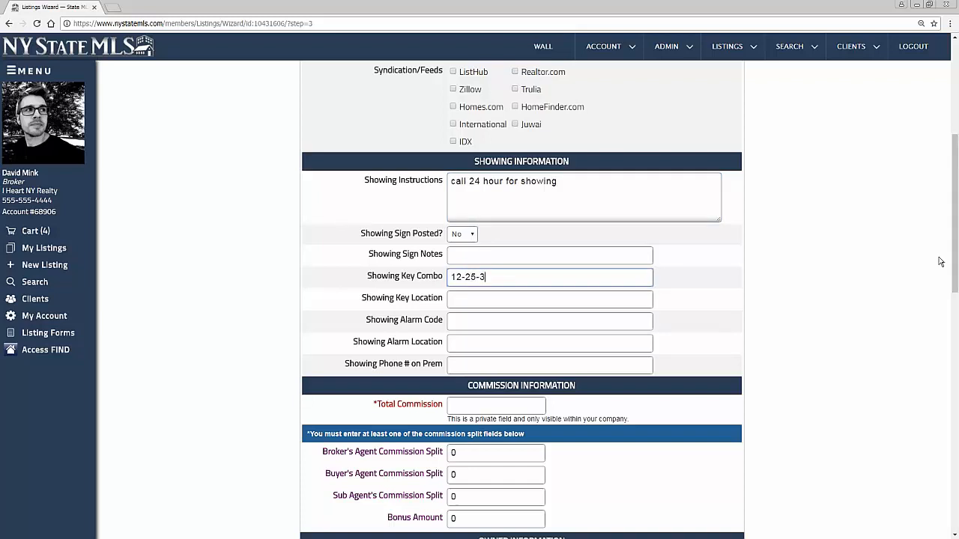
{"action": "left_click", "coordinate": [513, 298]}
{"action": "type", "text": "back door"}
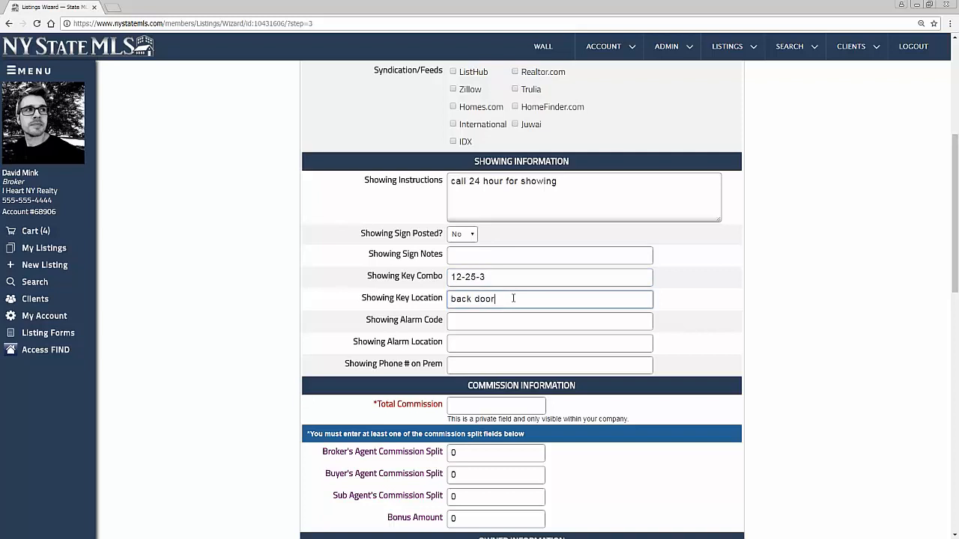
Set Total Commission to 6%
{"action": "scroll", "coordinate": [505, 279], "scroll_direction": "down", "scroll_amount": 3}
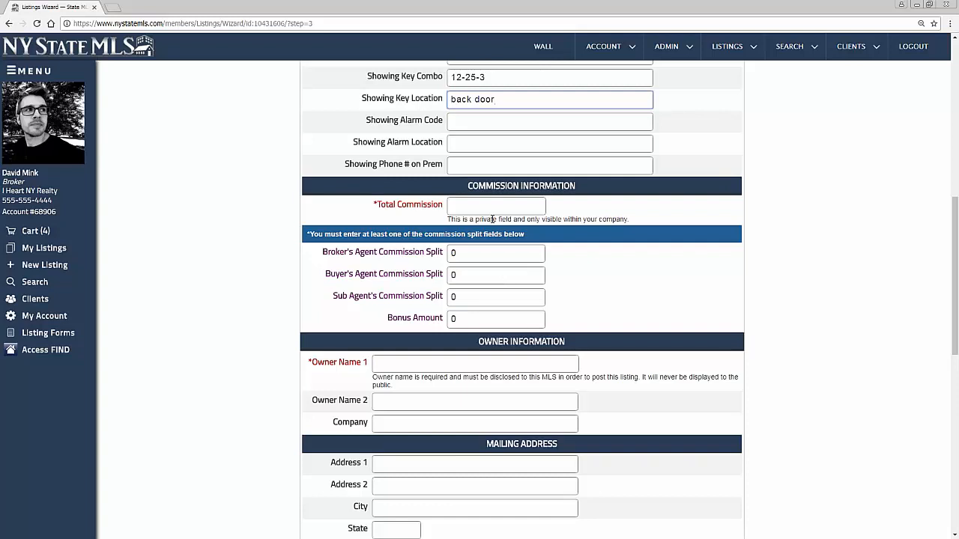
{"action": "left_click_drag", "start_coordinate": [377, 204], "coordinate": [424, 205]}
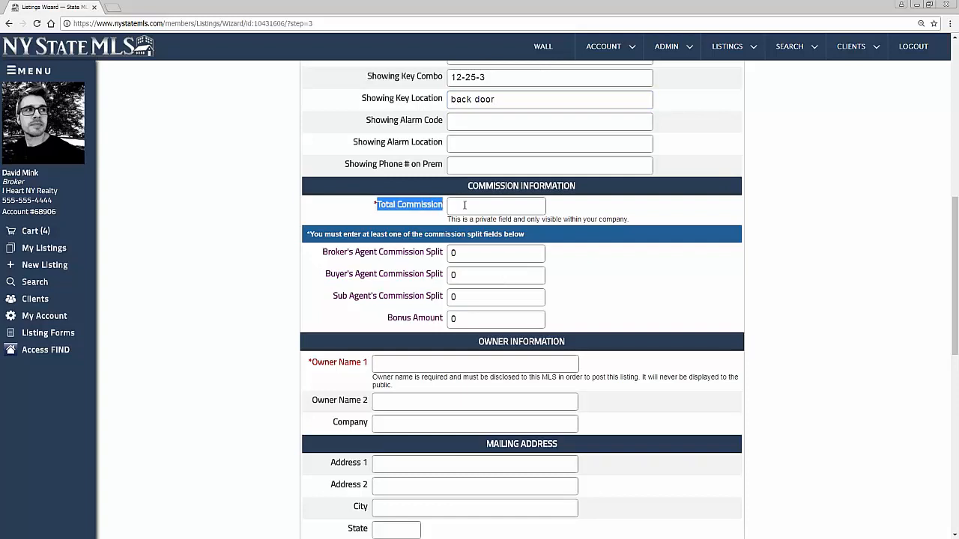
{"action": "left_click", "coordinate": [465, 204]}
{"action": "type", "text": "6"}
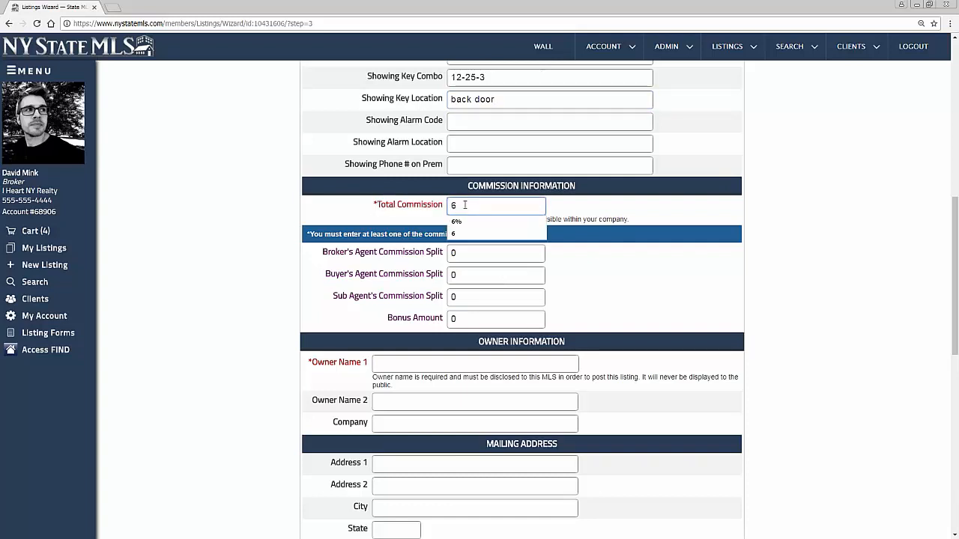
{"action": "type", "text": "%"}
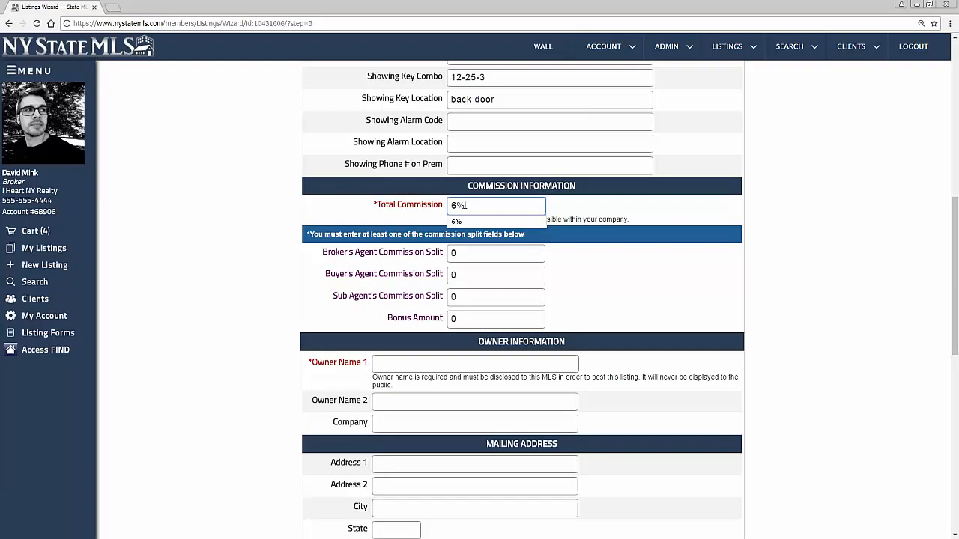
{"action": "left_click", "coordinate": [609, 218]}
{"action": "left_click_drag", "start_coordinate": [376, 207], "coordinate": [443, 207]}
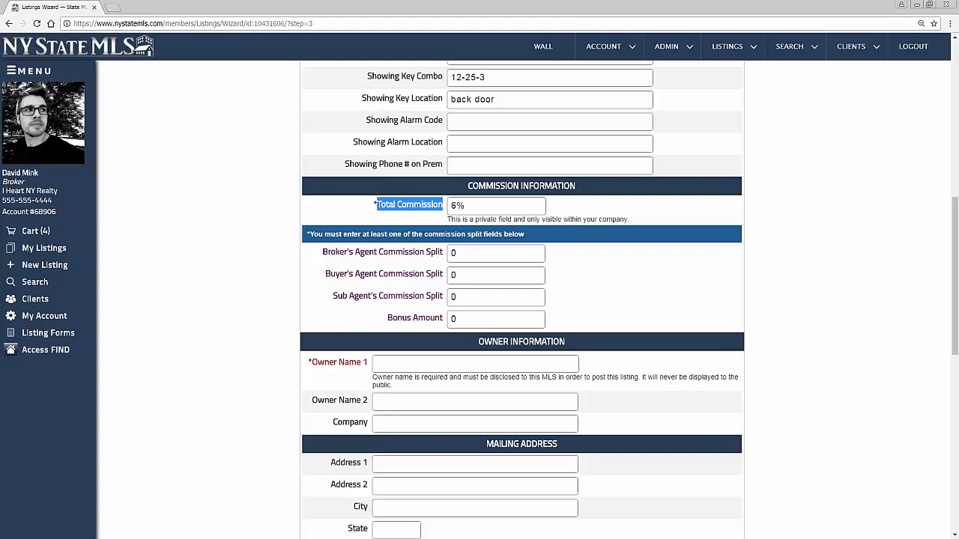
{"action": "left_click", "coordinate": [387, 277]}
Replace the 0 in Buyer's Agent Commission Split with 3%
{"action": "left_click", "coordinate": [475, 275]}
{"action": "double_click", "coordinate": [454, 275]}
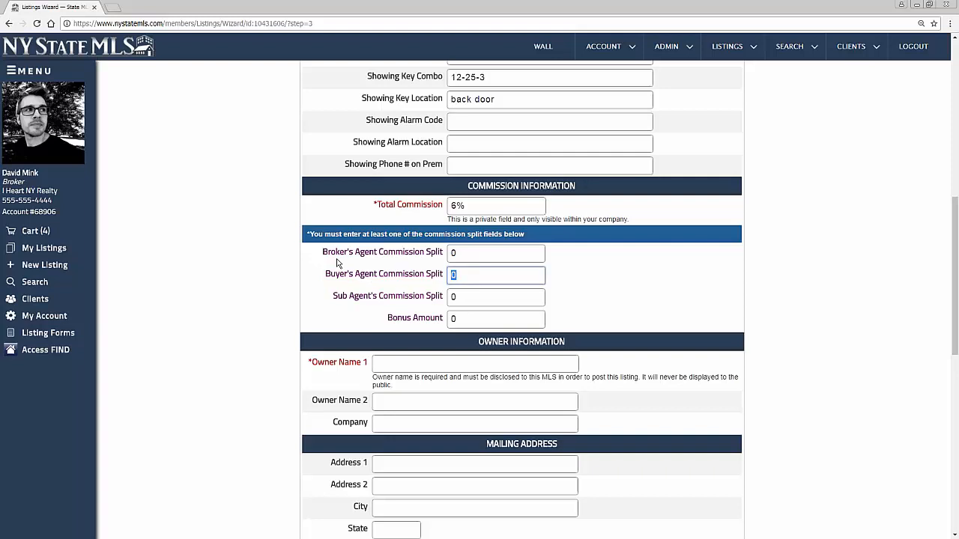
{"action": "left_click", "coordinate": [471, 277]}
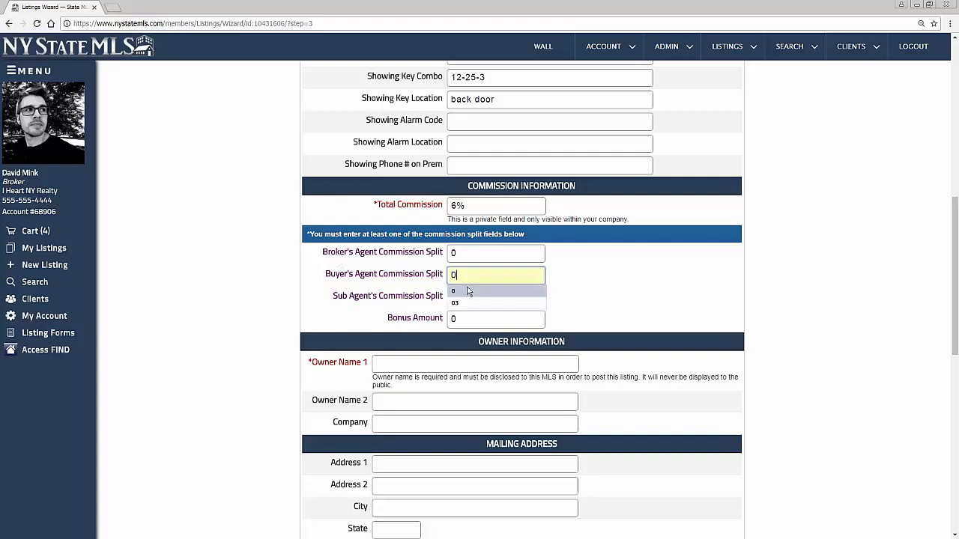
{"action": "left_click_drag", "start_coordinate": [454, 275], "coordinate": [442, 275]}
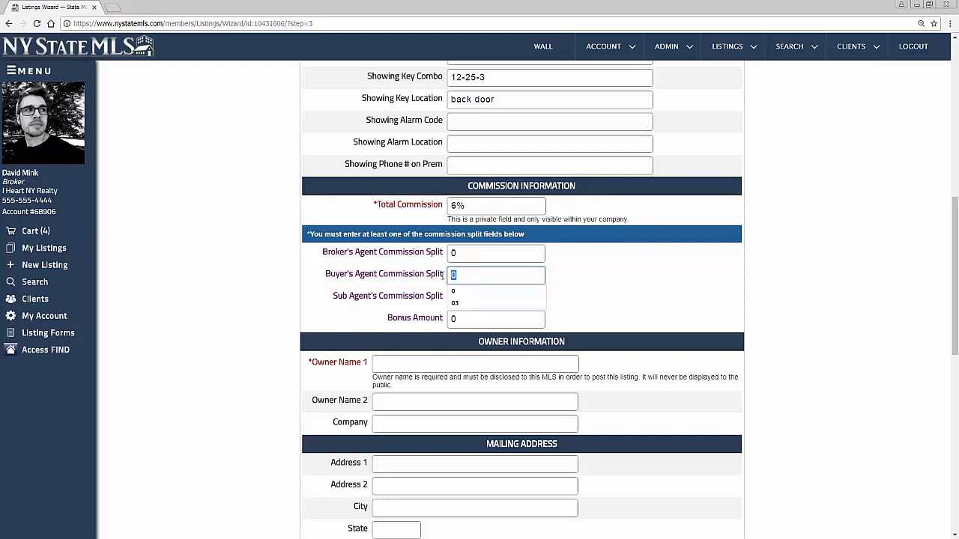
{"action": "key", "text": "BackSpace"}
{"action": "type", "text": "3"}
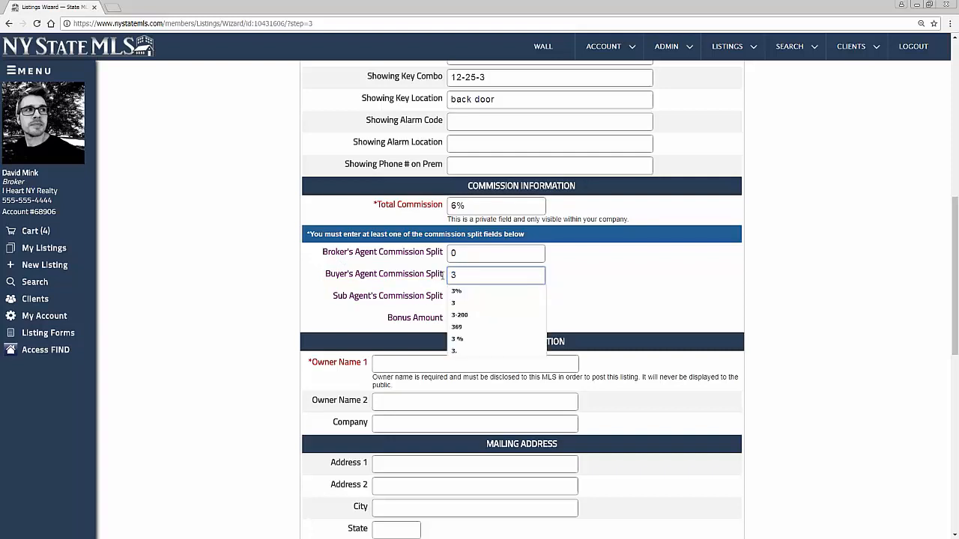
{"action": "type", "text": "%"}
{"action": "left_click", "coordinate": [606, 288]}
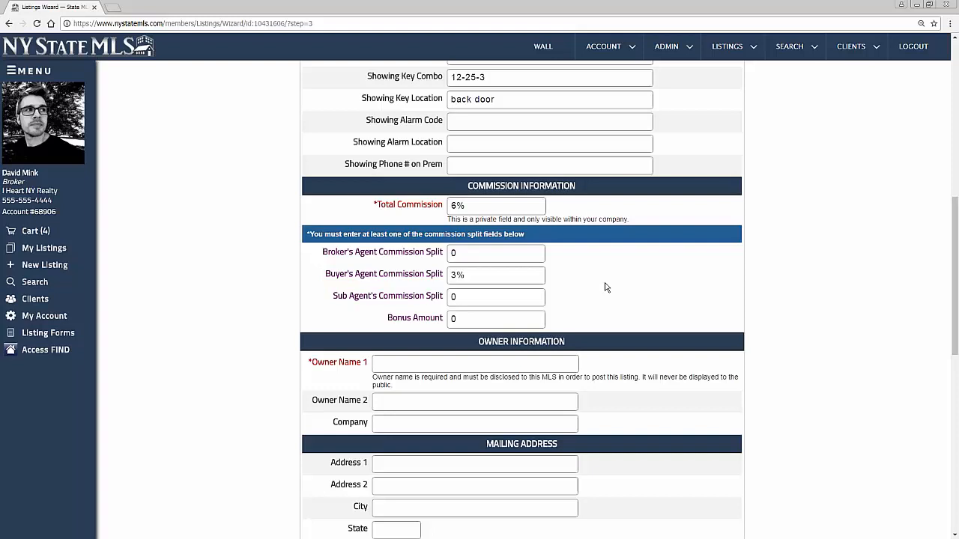
{"action": "scroll", "coordinate": [606, 287], "scroll_direction": "down", "scroll_amount": 3}
{"action": "scroll", "coordinate": [604, 287], "scroll_direction": "up", "scroll_amount": 3}
{"action": "left_click_drag", "start_coordinate": [377, 206], "coordinate": [445, 206]}
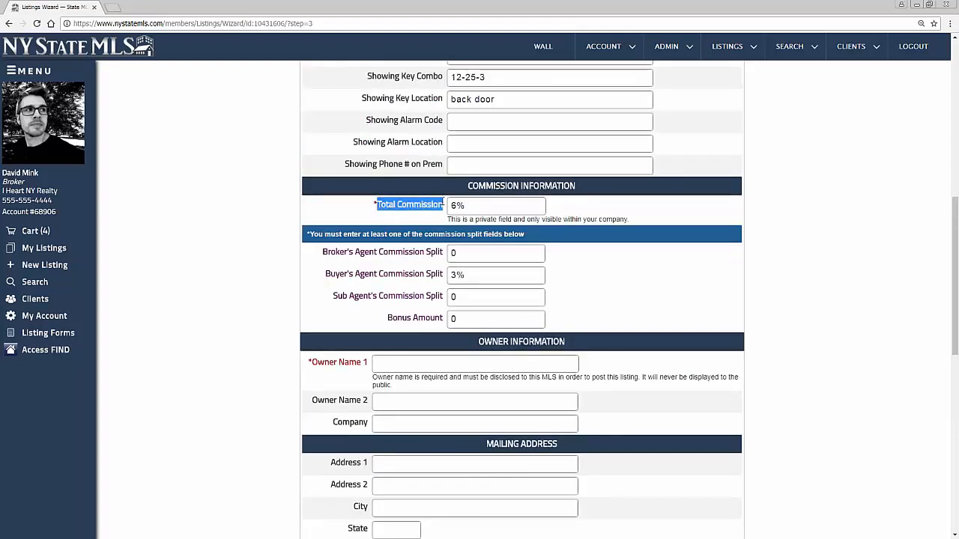
{"action": "left_click", "coordinate": [441, 212]}
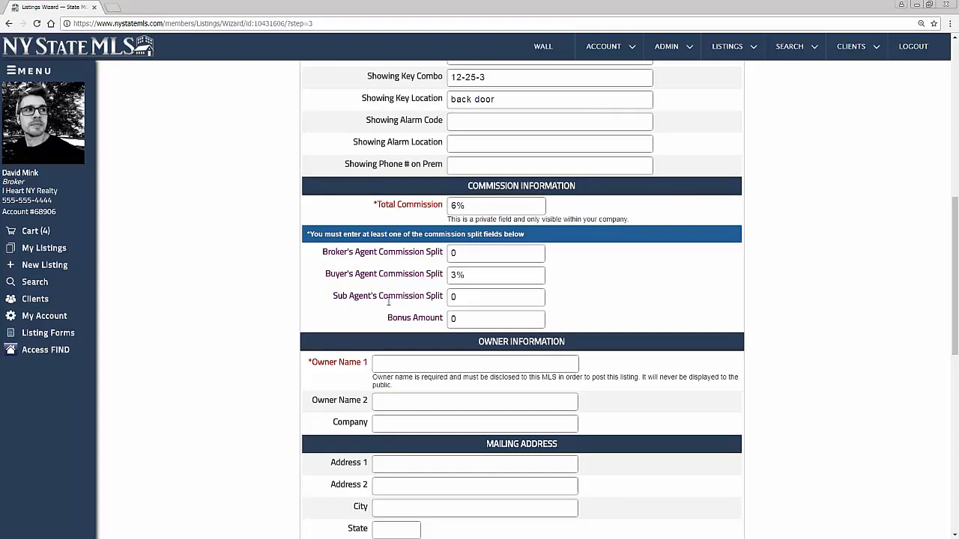
Fill Owner Name 1 with the owner's name from the autofill suggestion
{"action": "scroll", "coordinate": [372, 289], "scroll_direction": "down", "scroll_amount": 2}
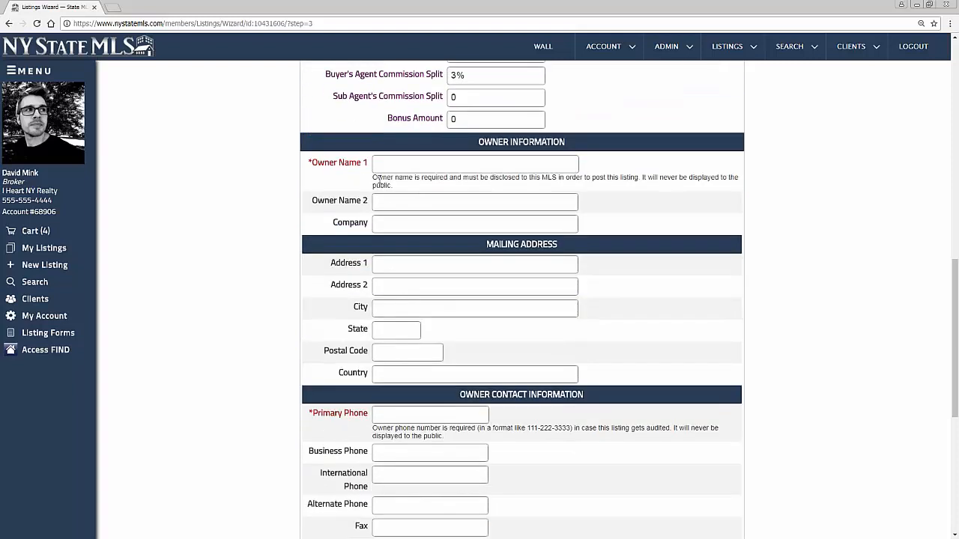
{"action": "left_click_drag", "start_coordinate": [311, 163], "coordinate": [369, 164]}
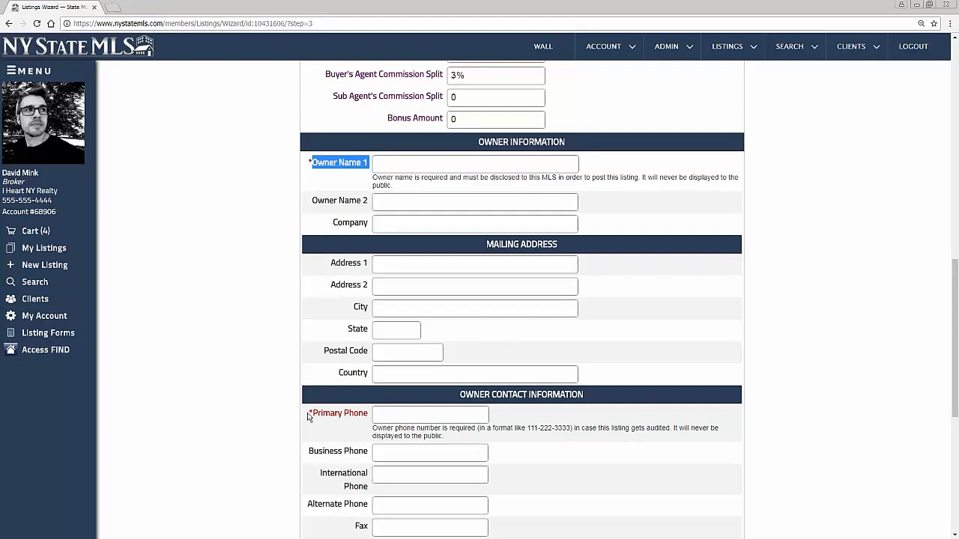
{"action": "left_click", "coordinate": [357, 413]}
{"action": "triple_click", "coordinate": [356, 412]}
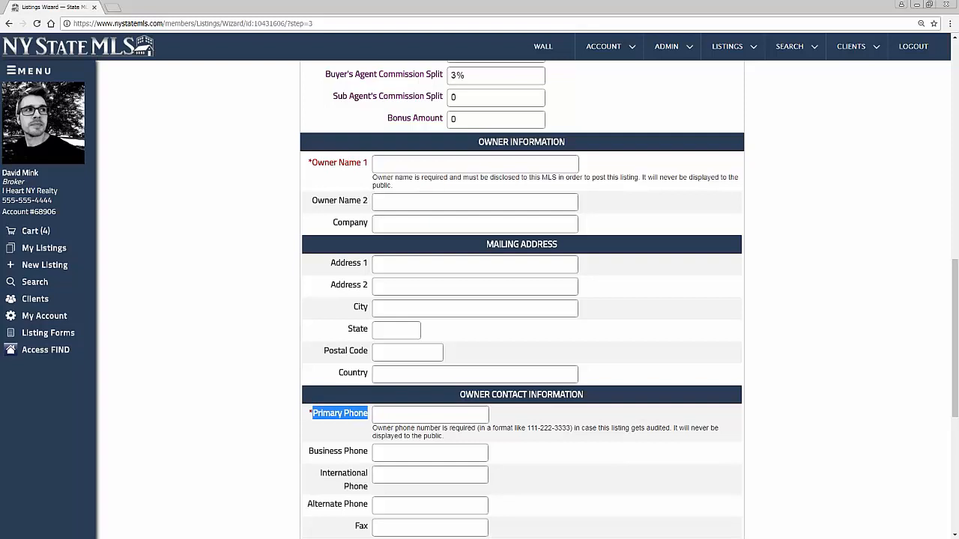
{"action": "left_click", "coordinate": [422, 167]}
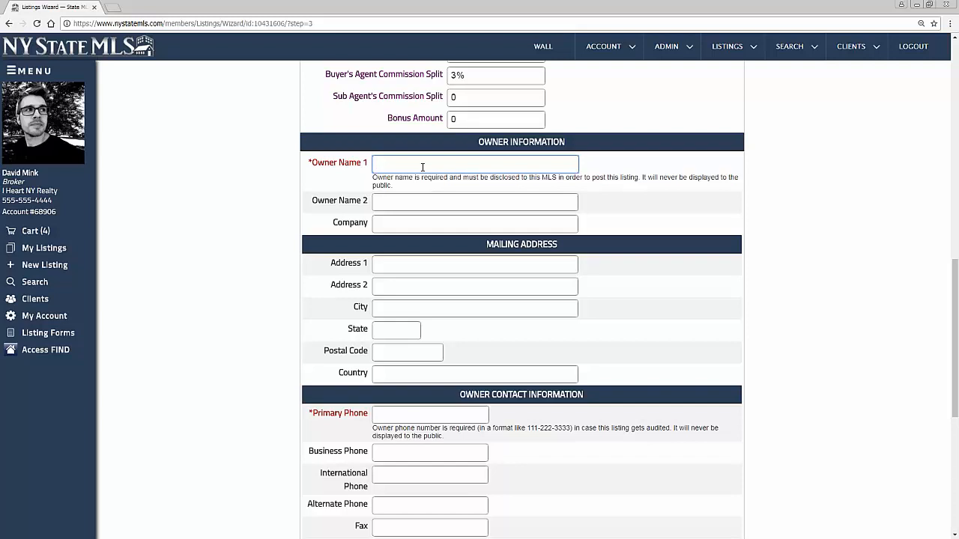
{"action": "type", "text": "tom"}
{"action": "key", "text": "Down"}
{"action": "key", "text": "Down"}
{"action": "key", "text": "Down"}
{"action": "key", "text": "Tab"}
Fill Primary Phone with the owner's phone number from the autofill suggestion
{"action": "left_click", "coordinate": [408, 420]}
{"action": "type", "text": "555-55"}
{"action": "key", "text": "Down"}
{"action": "key", "text": "Tab"}
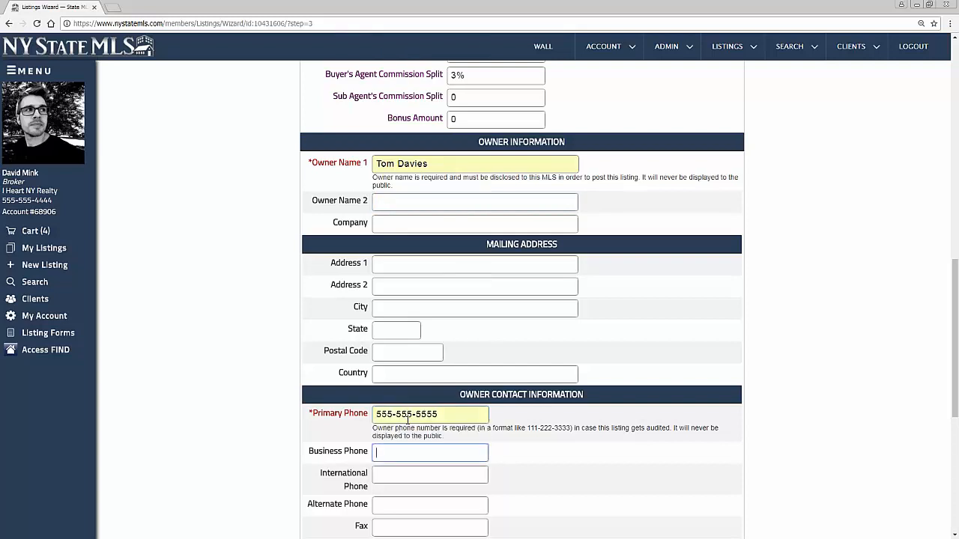
{"action": "scroll", "coordinate": [408, 420], "scroll_direction": "down", "scroll_amount": 4}
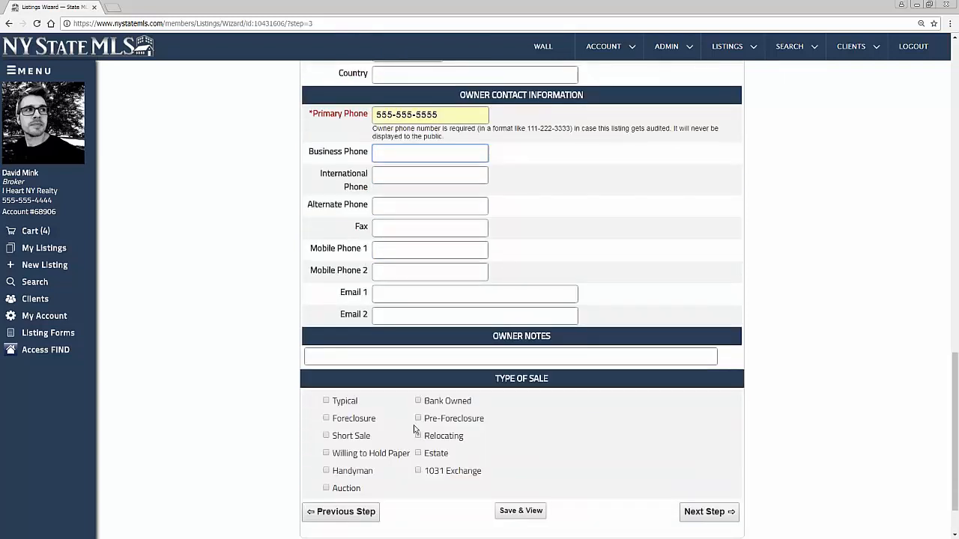
{"action": "scroll", "coordinate": [394, 428], "scroll_direction": "up", "scroll_amount": 1}
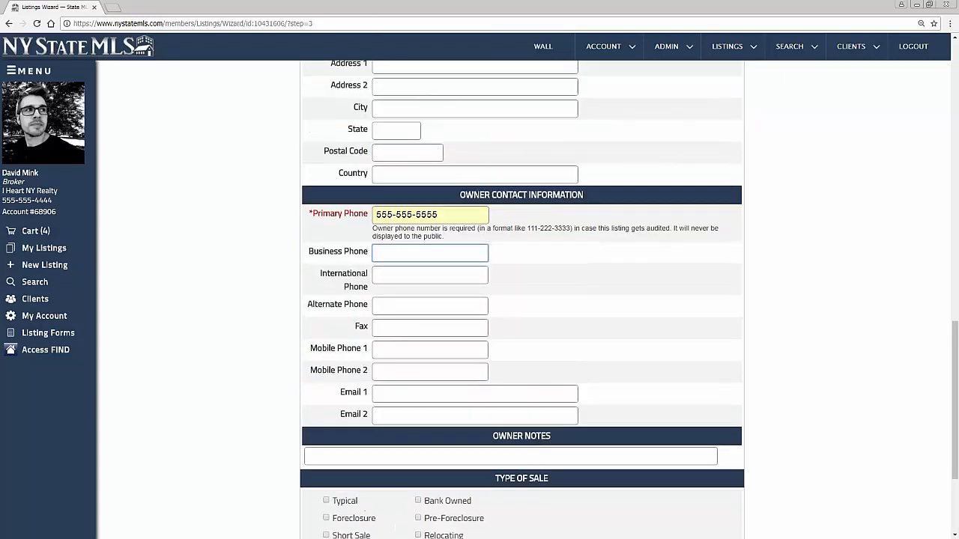
{"action": "scroll", "coordinate": [501, 160], "scroll_direction": "up", "scroll_amount": 1}
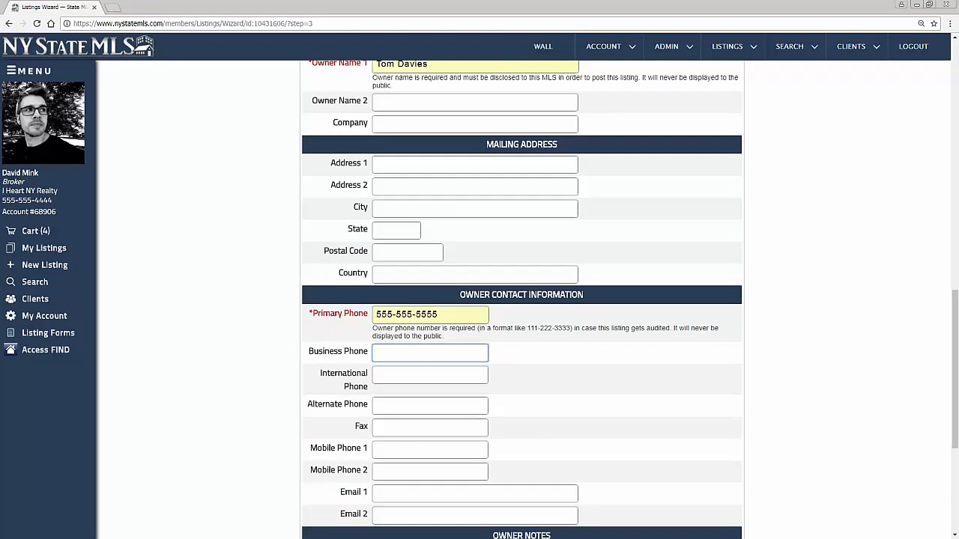
{"action": "scroll", "coordinate": [521, 299], "scroll_direction": "down", "scroll_amount": 2}
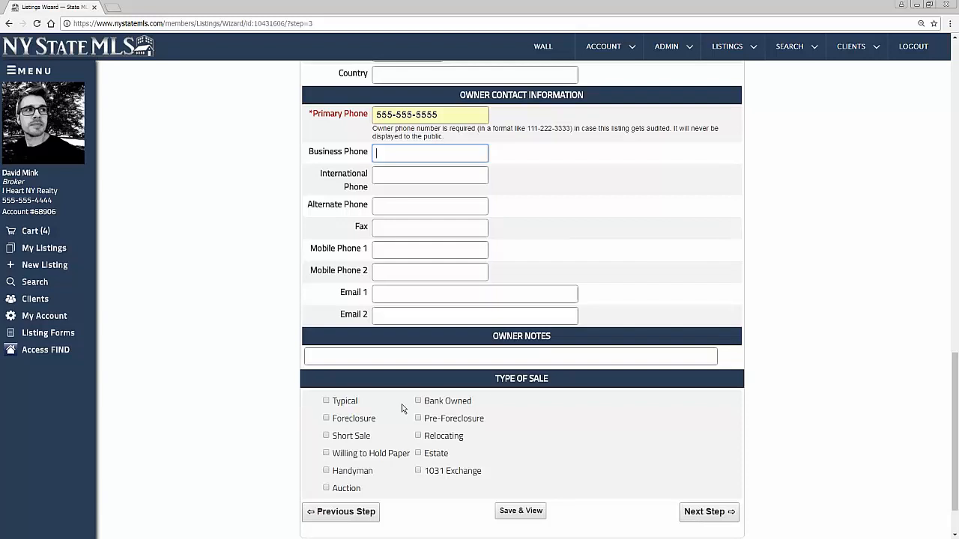
Switch the Type of Sale checkbox from Typical to Foreclosure
{"action": "left_click", "coordinate": [326, 401]}
{"action": "scroll", "coordinate": [229, 363], "scroll_direction": "down", "scroll_amount": 1}
{"action": "left_click", "coordinate": [326, 336]}
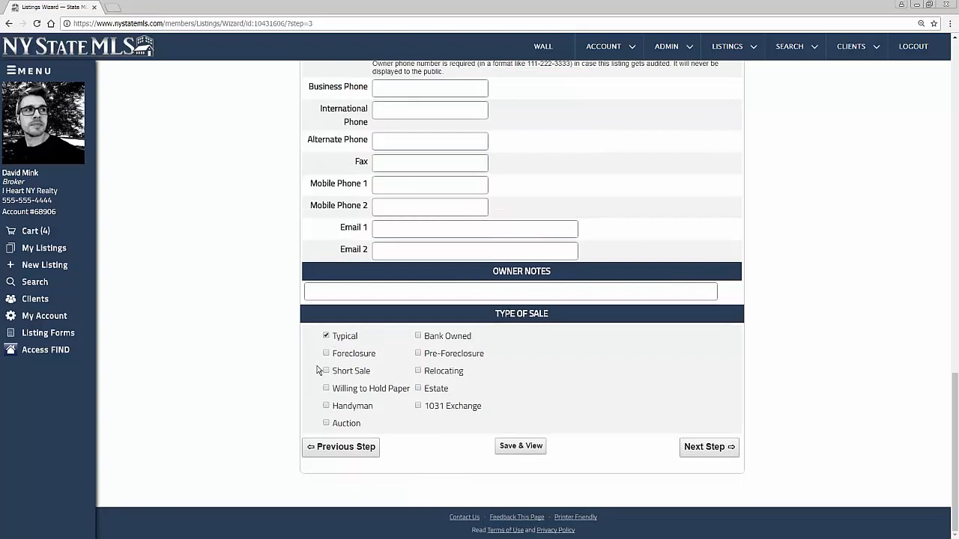
{"action": "left_click", "coordinate": [326, 354]}
Advance the wizard and set the available date to October 19, 2017
{"action": "left_click", "coordinate": [727, 452]}
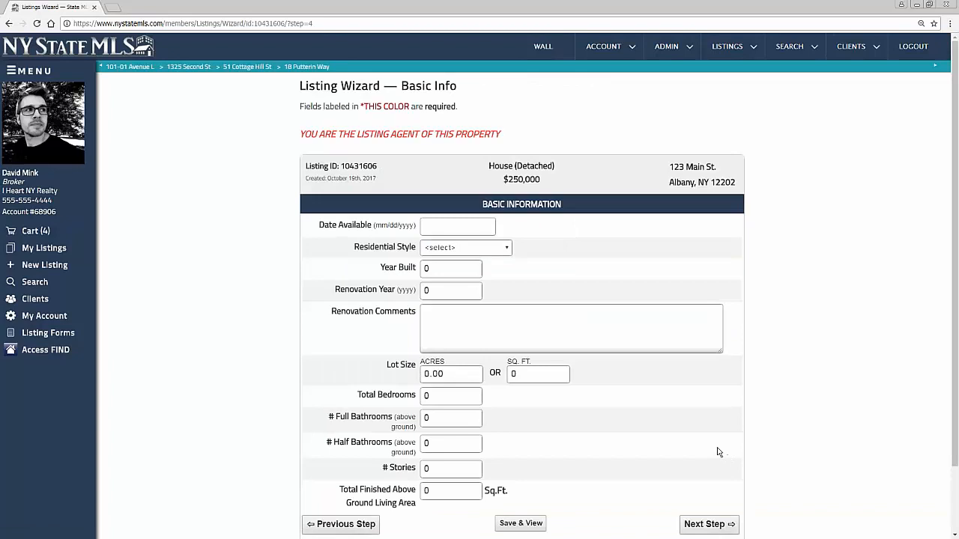
{"action": "scroll", "coordinate": [715, 449], "scroll_direction": "down", "scroll_amount": 1}
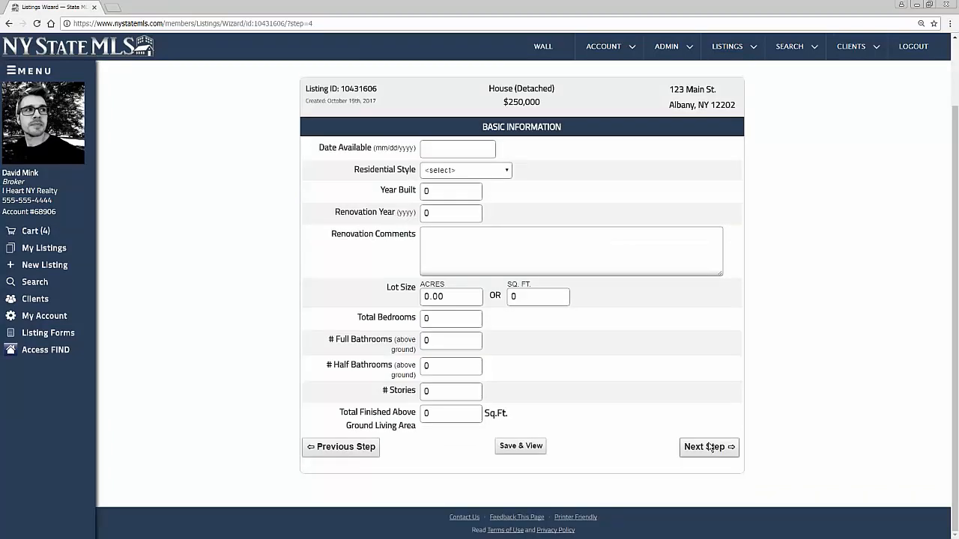
{"action": "left_click", "coordinate": [466, 149]}
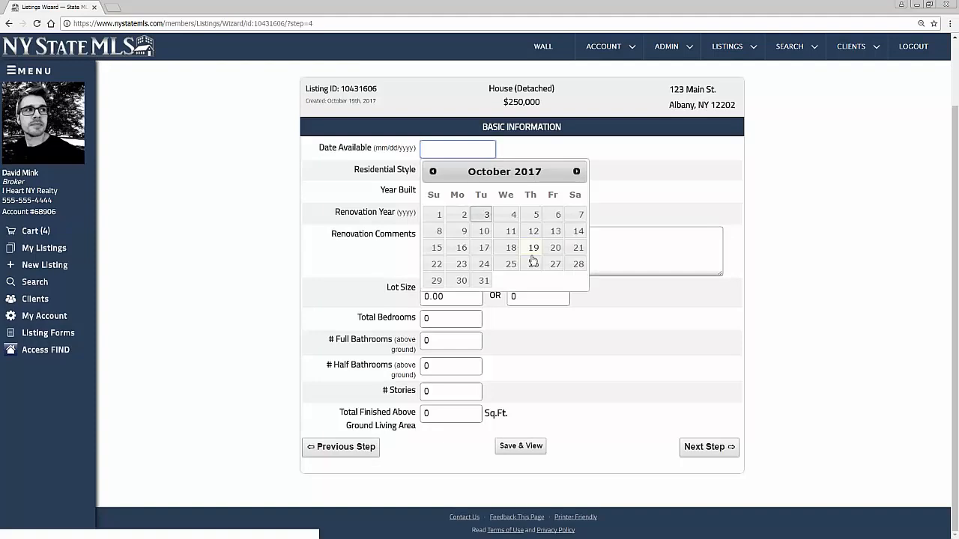
{"action": "left_click", "coordinate": [534, 248]}
Set the residential style to Traditional
{"action": "left_click", "coordinate": [488, 171]}
{"action": "scroll", "coordinate": [491, 247], "scroll_direction": "down", "scroll_amount": 5}
{"action": "mouse_move", "coordinate": [508, 276]}
{"action": "left_mouse_down"}
{"action": "mouse_move", "coordinate": [509, 321]}
{"action": "mouse_move", "coordinate": [525, 215]}
{"action": "mouse_move", "coordinate": [509, 315]}
{"action": "mouse_move", "coordinate": [508, 273]}
{"action": "left_mouse_up"}
{"action": "left_click", "coordinate": [472, 282]}
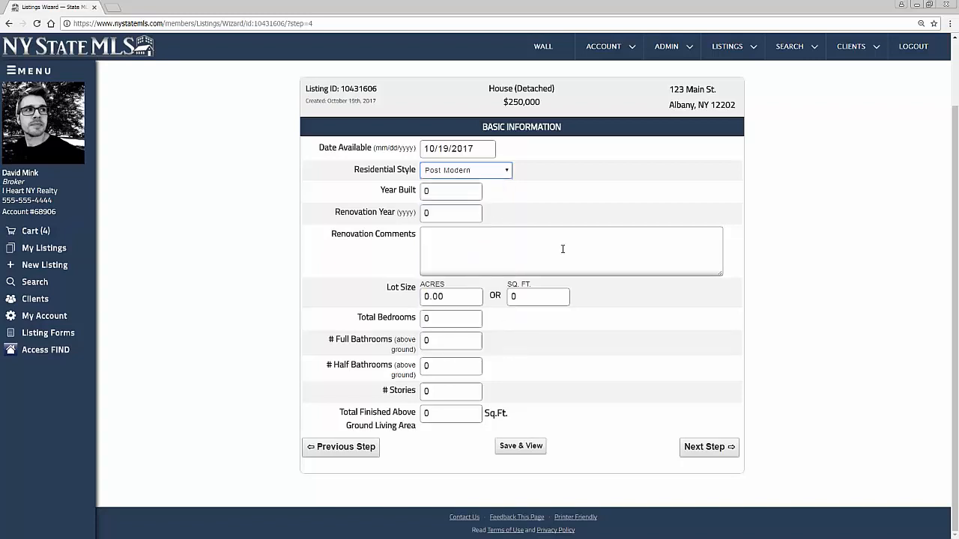
{"action": "left_click", "coordinate": [497, 169]}
{"action": "scroll", "coordinate": [494, 305], "scroll_direction": "down", "scroll_amount": 3}
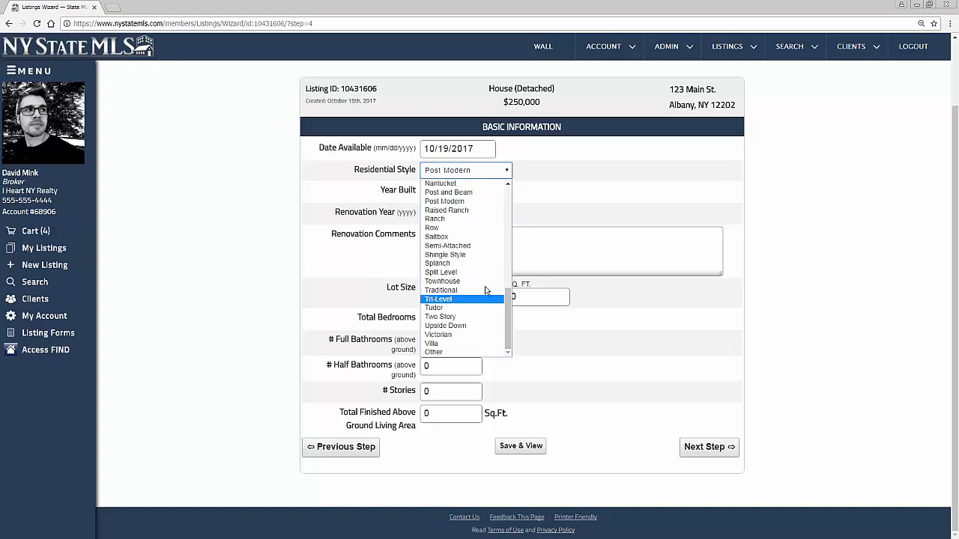
{"action": "left_click", "coordinate": [487, 290]}
Enter year built 1999, renovation year 2007, and the comment 'New Kitchen, updated bathroom'
{"action": "left_click", "coordinate": [433, 191]}
{"action": "type", "text": "1999"}
{"action": "key", "text": "Tab"}
{"action": "type", "text": "2007"}
{"action": "key", "text": "Tab"}
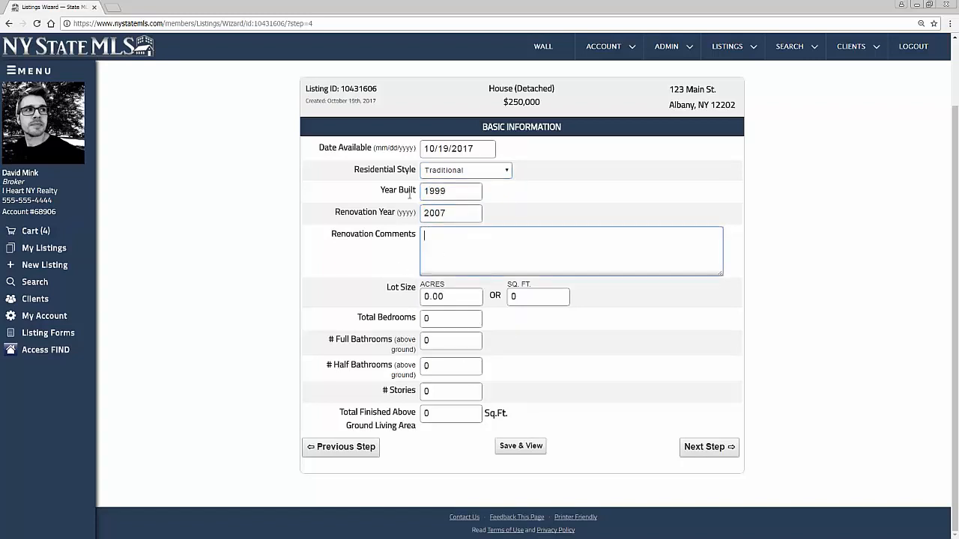
{"action": "type", "text": "New Kitchen, updated bat"}
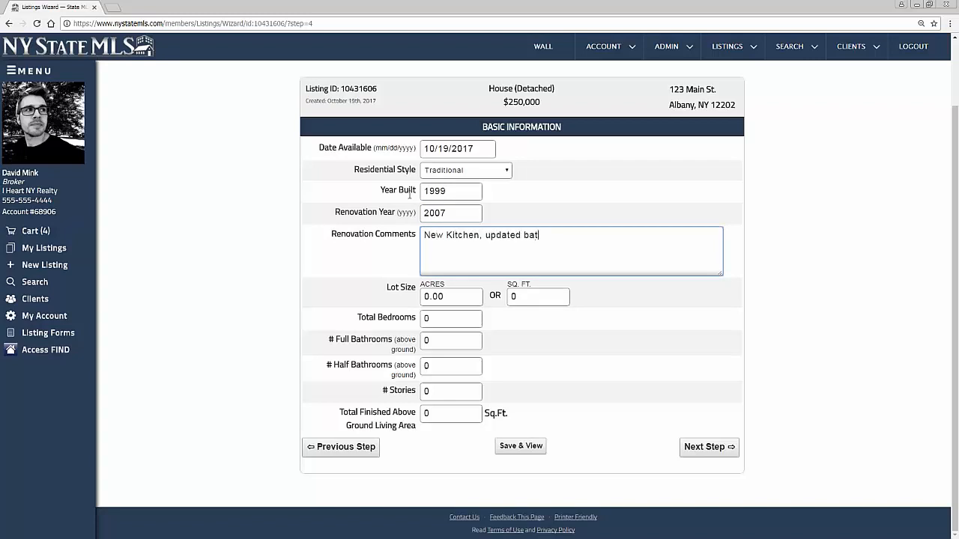
{"action": "type", "text": "hroom"}
Enter 3 bedrooms, 2 full and 1 half bath, and 2 stories, then continue
{"action": "left_click", "coordinate": [395, 317]}
{"action": "type", "text": "3"}
{"action": "key", "text": "Tab"}
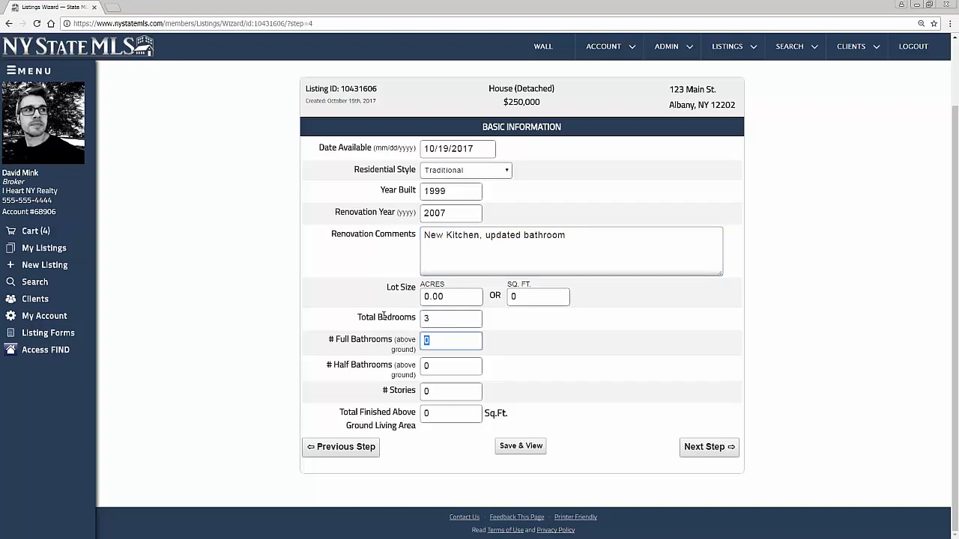
{"action": "type", "text": "2"}
{"action": "key", "text": "Tab"}
{"action": "type", "text": "1"}
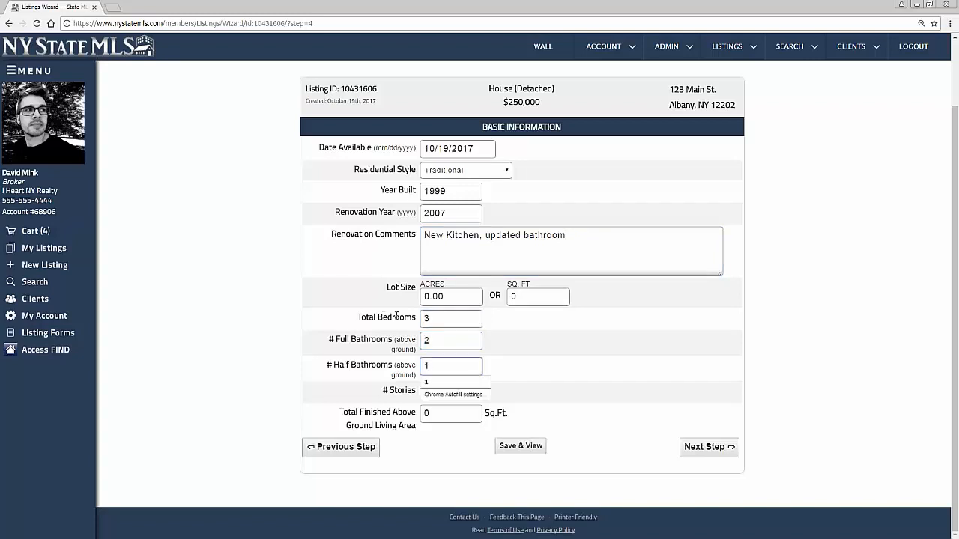
{"action": "key", "text": "Tab"}
{"action": "type", "text": "2"}
{"action": "left_click", "coordinate": [541, 382]}
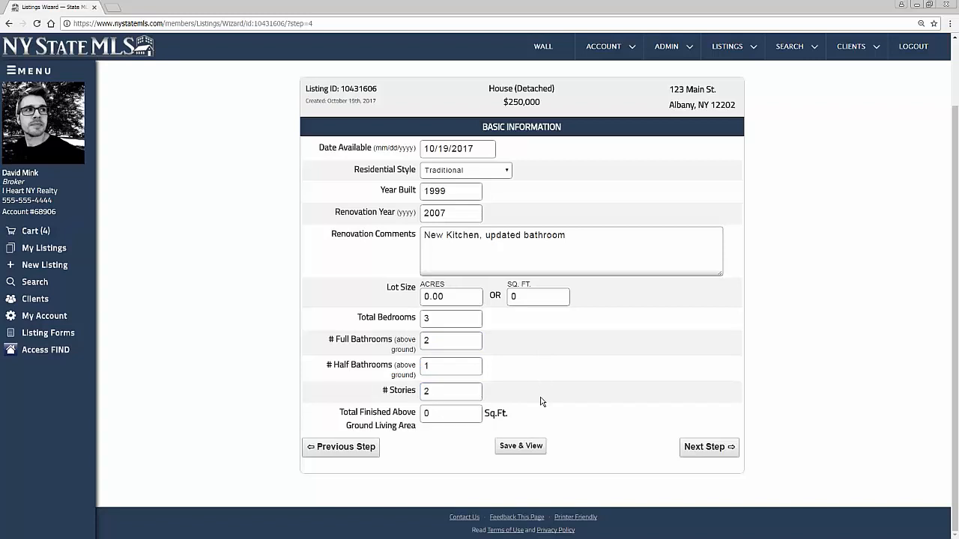
{"action": "left_click", "coordinate": [722, 453]}
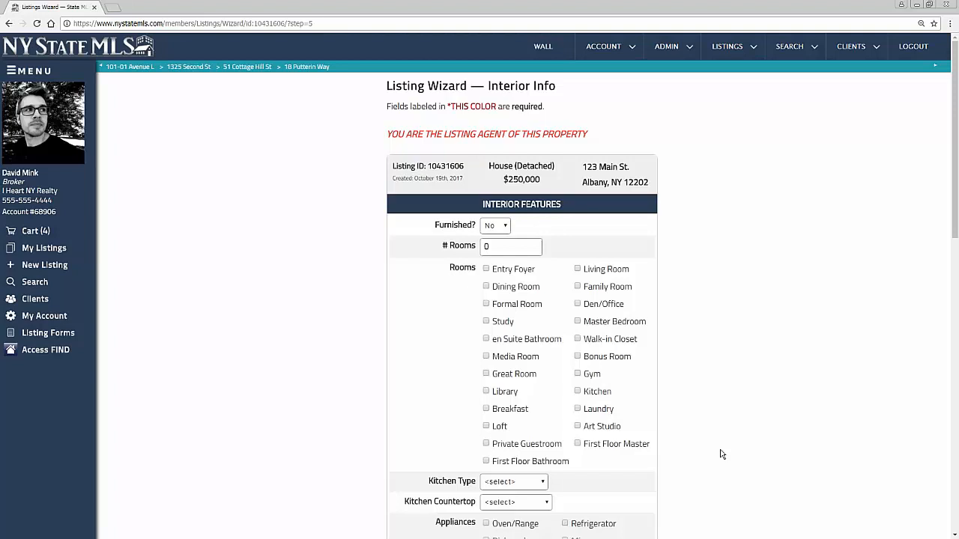
Enter 7 rooms: living room, media room, kitchen, walk-in closet and master bedroom
{"action": "left_click", "coordinate": [497, 246]}
{"action": "type", "text": "7"}
{"action": "left_click", "coordinate": [578, 269]}
{"action": "left_click", "coordinate": [486, 356]}
{"action": "left_click", "coordinate": [579, 393]}
{"action": "left_click", "coordinate": [580, 342]}
{"action": "left_click", "coordinate": [578, 322]}
Set the kitchen type to Open and the countertop to Marble
{"action": "scroll", "coordinate": [577, 329], "scroll_direction": "down", "scroll_amount": 4}
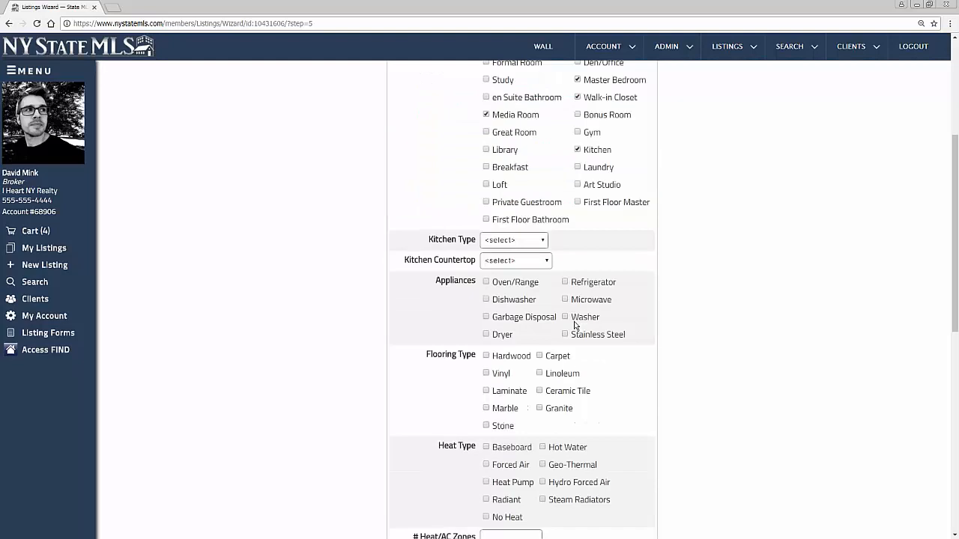
{"action": "left_click", "coordinate": [526, 186]}
{"action": "left_click", "coordinate": [524, 200]}
{"action": "left_click", "coordinate": [525, 205]}
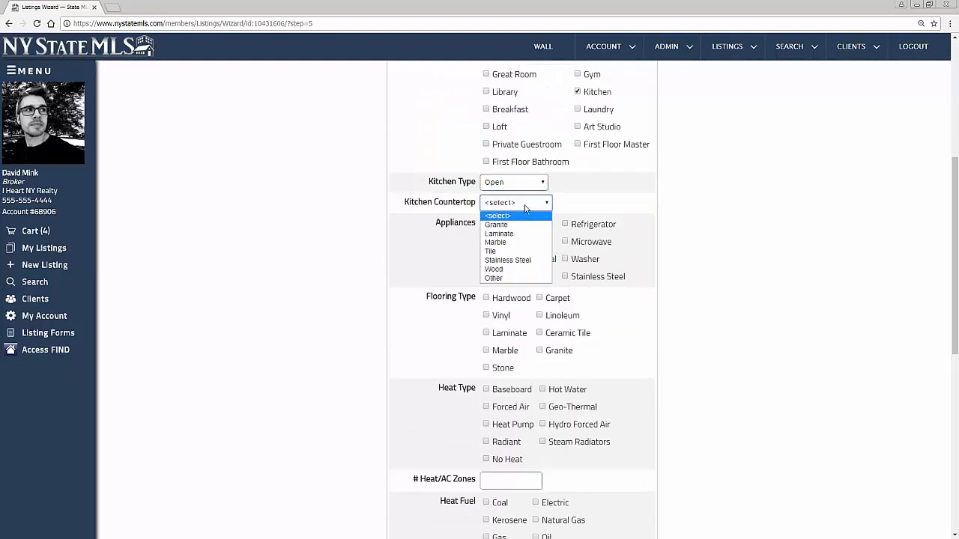
{"action": "left_click", "coordinate": [522, 242]}
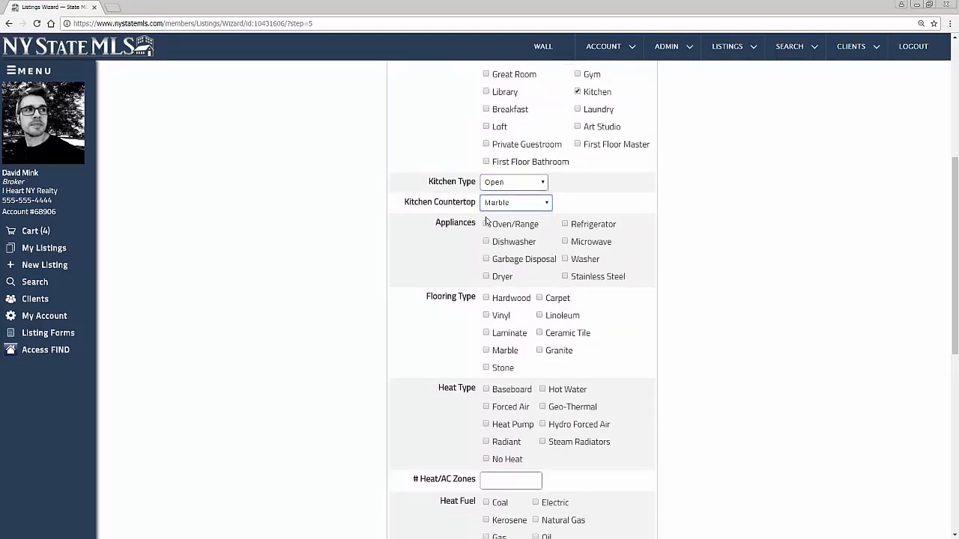
Tick oven/range, dishwasher, garbage disposal, dryer and microwave as appliances
{"action": "left_click", "coordinate": [486, 225]}
{"action": "left_click", "coordinate": [486, 242]}
{"action": "left_click", "coordinate": [486, 259]}
{"action": "left_click", "coordinate": [487, 277]}
{"action": "left_click", "coordinate": [565, 242]}
Mark Hardwood flooring and Forced Air heat, then continue to Exterior Info
{"action": "left_click", "coordinate": [487, 298]}
{"action": "scroll", "coordinate": [497, 320], "scroll_direction": "down", "scroll_amount": 2}
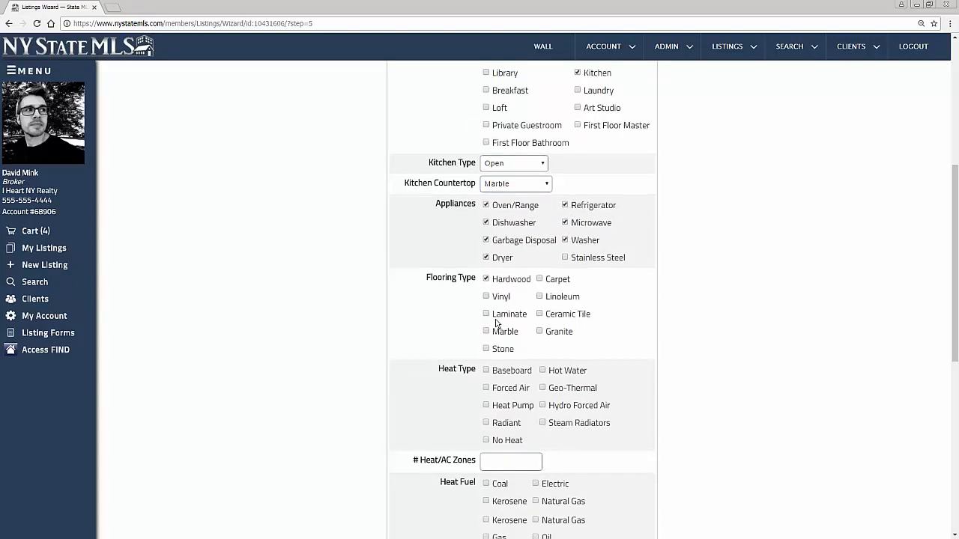
{"action": "left_click", "coordinate": [487, 307]}
{"action": "scroll", "coordinate": [488, 309], "scroll_direction": "down", "scroll_amount": 2}
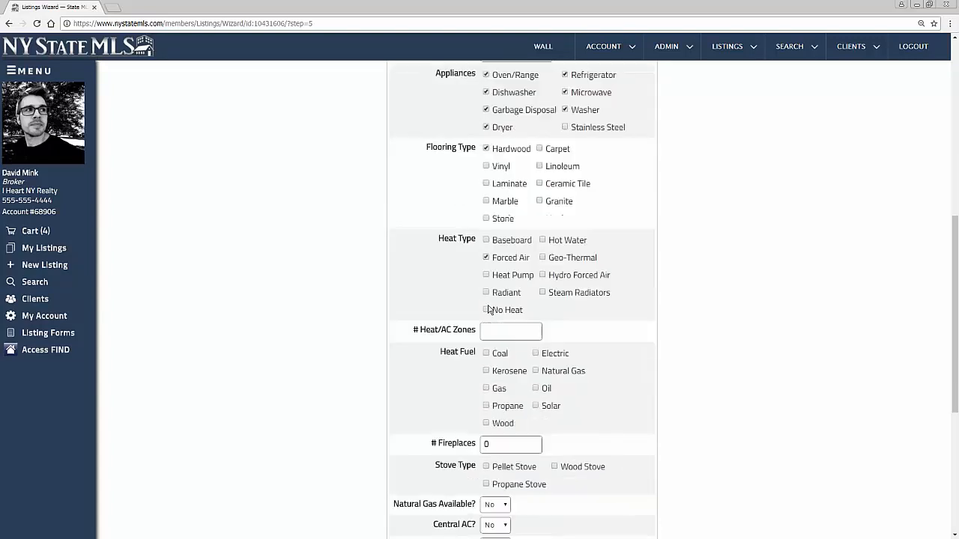
{"action": "scroll", "coordinate": [488, 309], "scroll_direction": "down", "scroll_amount": 2}
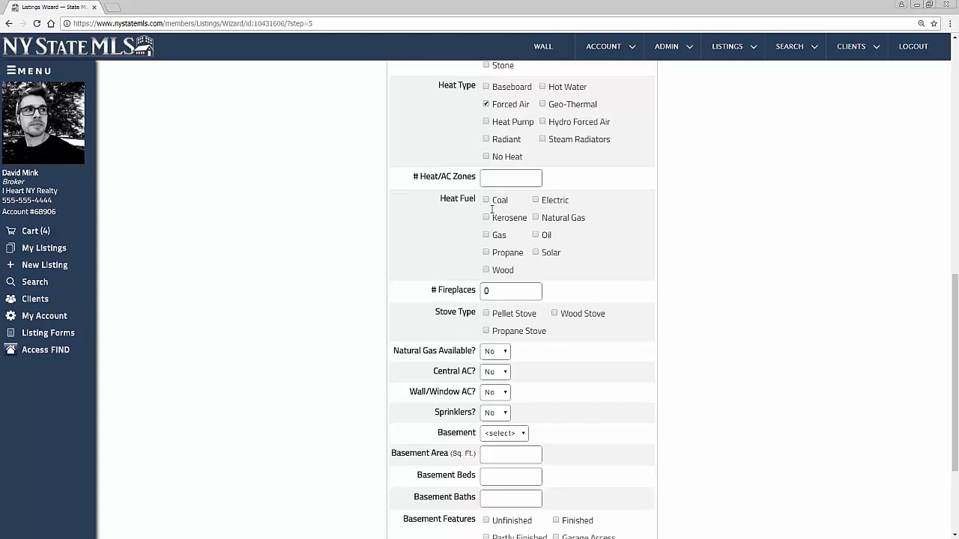
{"action": "scroll", "coordinate": [491, 239], "scroll_direction": "down", "scroll_amount": 2}
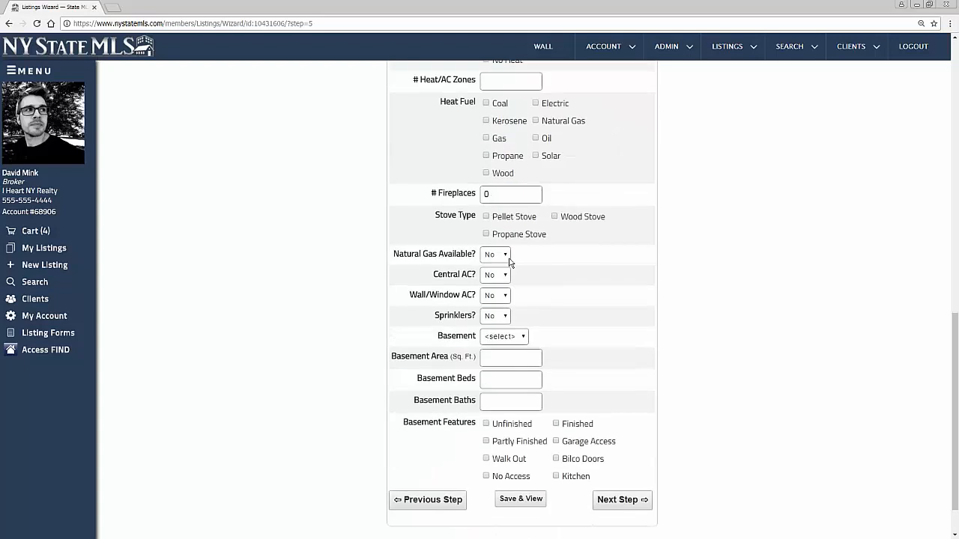
{"action": "scroll", "coordinate": [508, 260], "scroll_direction": "down", "scroll_amount": 1}
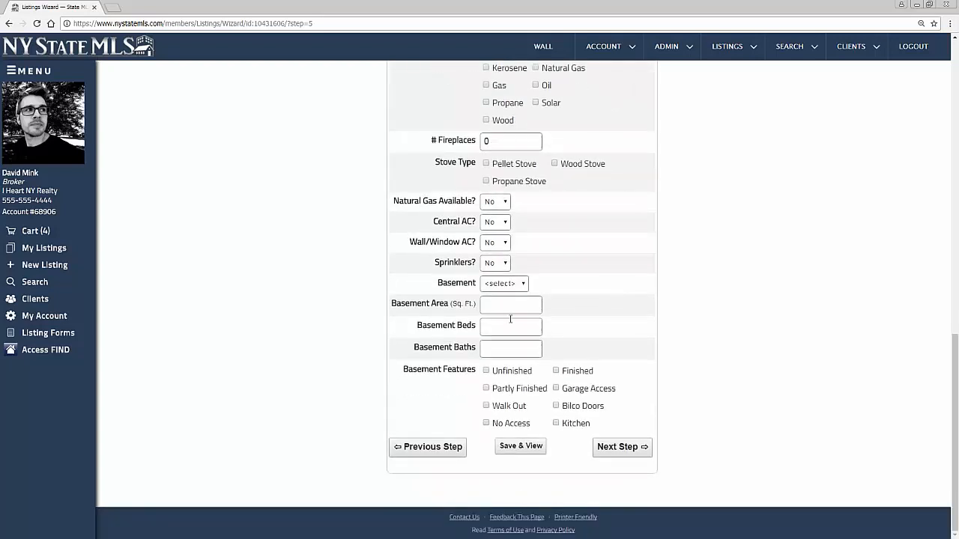
{"action": "left_click", "coordinate": [611, 448]}
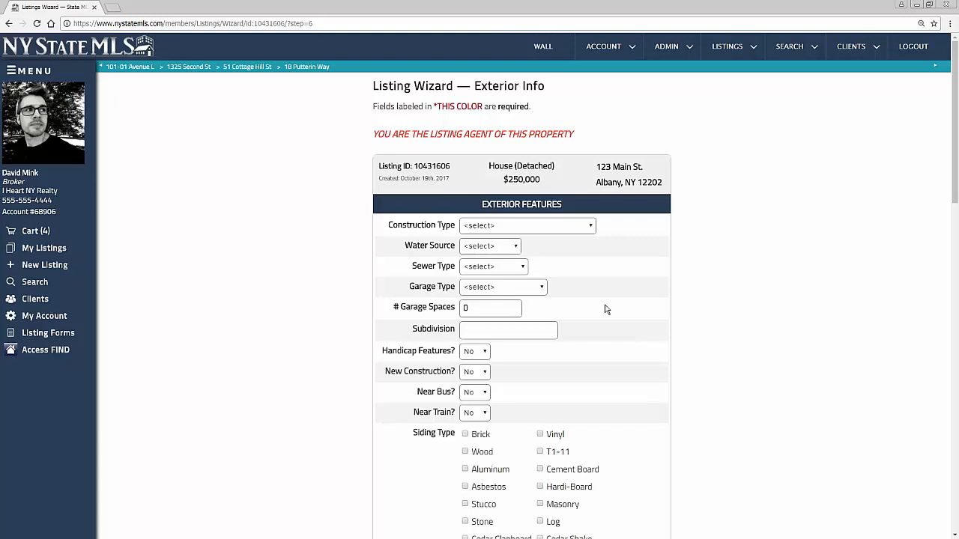
Set the roof to Asphalt Shingles and add Deck, Fence, Patio and Sprinkler System amenities
{"action": "scroll", "coordinate": [579, 312], "scroll_direction": "down", "scroll_amount": 1}
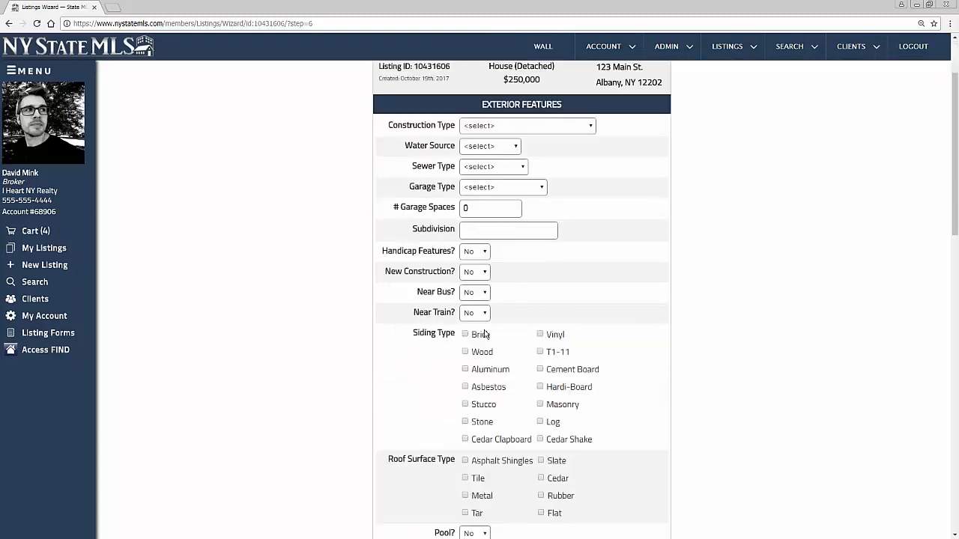
{"action": "left_click", "coordinate": [465, 462]}
{"action": "scroll", "coordinate": [465, 463], "scroll_direction": "down", "scroll_amount": 2}
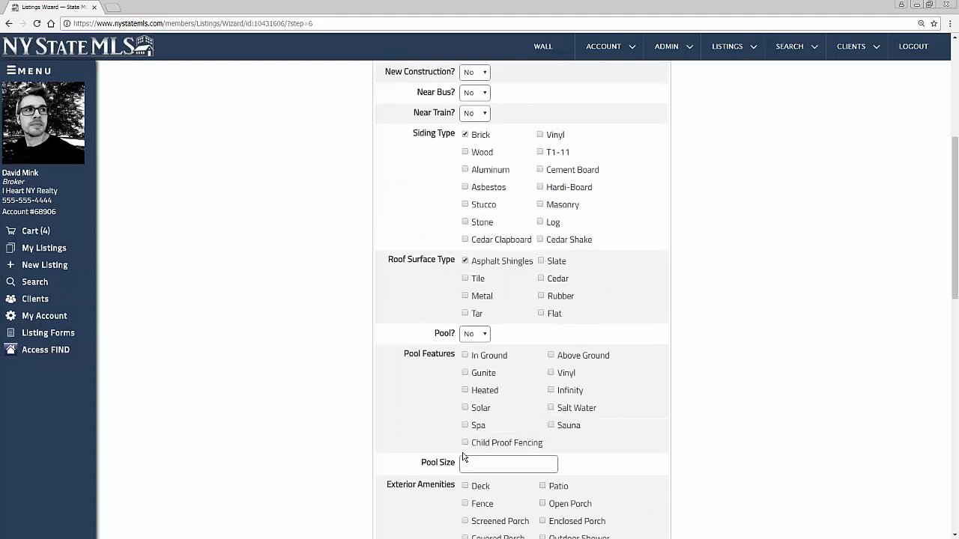
{"action": "scroll", "coordinate": [462, 454], "scroll_direction": "down", "scroll_amount": 3}
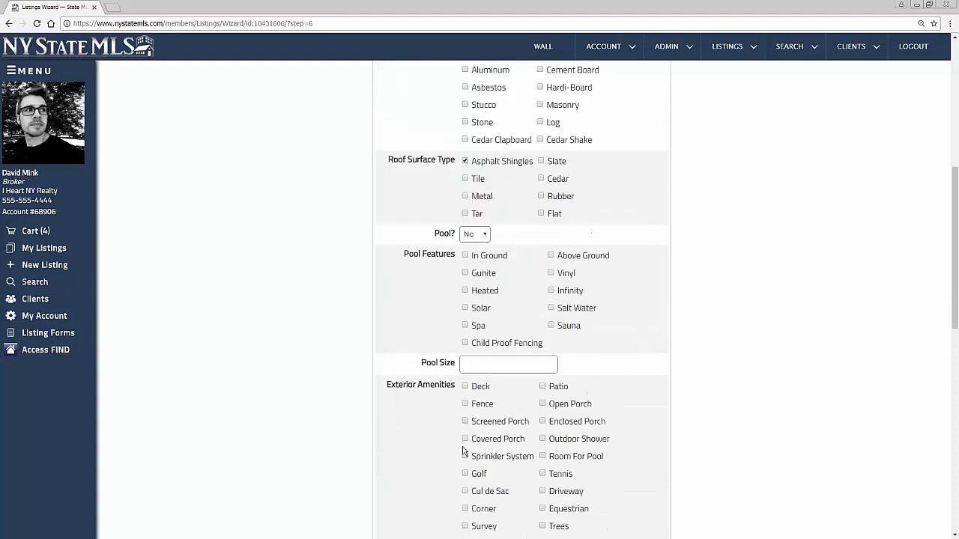
{"action": "left_click", "coordinate": [466, 187]}
{"action": "left_click", "coordinate": [466, 205]}
{"action": "left_click", "coordinate": [543, 187]}
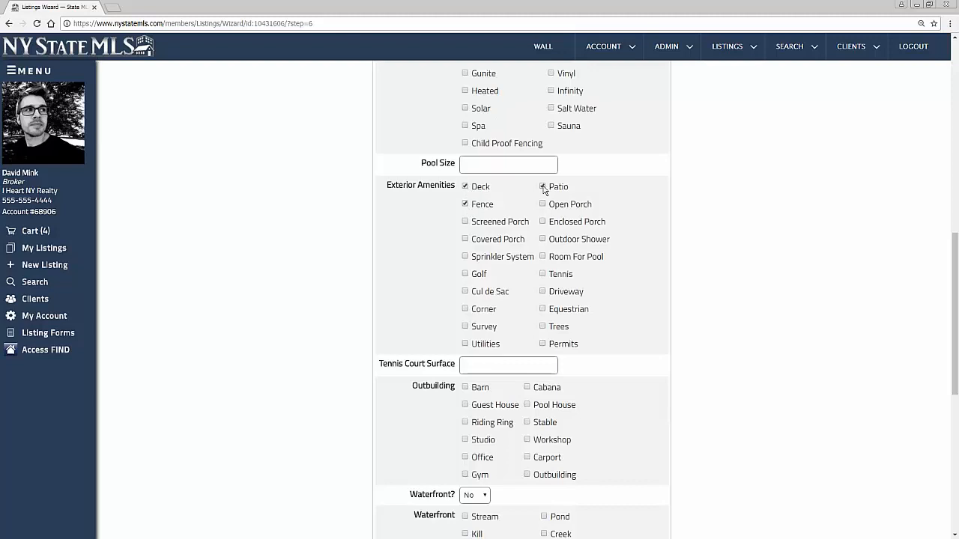
{"action": "left_click", "coordinate": [465, 257]}
{"action": "scroll", "coordinate": [415, 349], "scroll_direction": "down", "scroll_amount": 1}
{"action": "scroll", "coordinate": [403, 349], "scroll_direction": "down", "scroll_amount": 1}
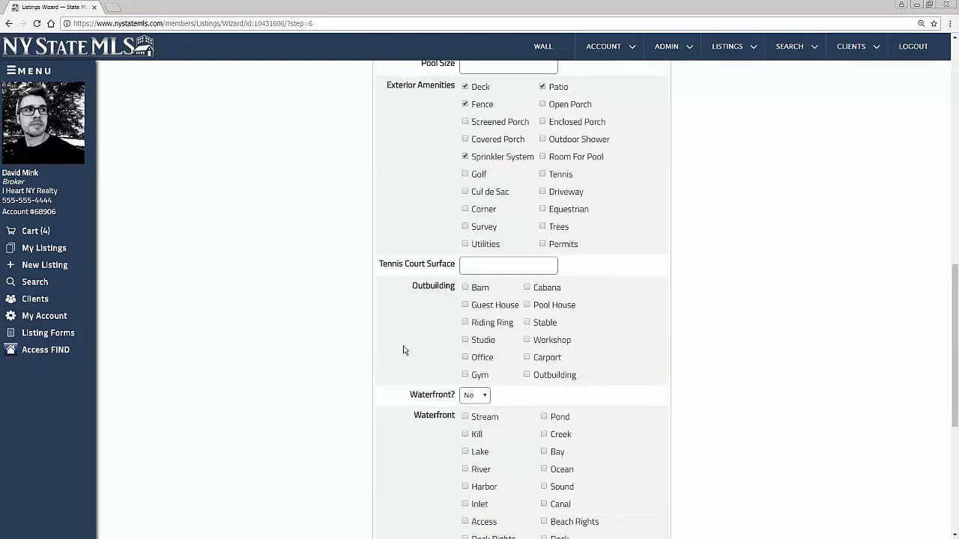
{"action": "scroll", "coordinate": [403, 350], "scroll_direction": "down", "scroll_amount": 1}
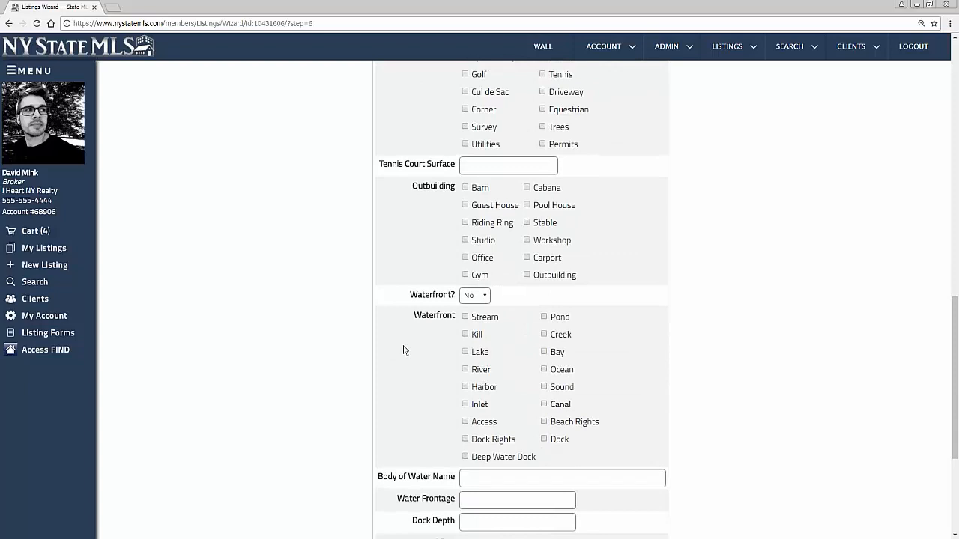
{"action": "scroll", "coordinate": [522, 349], "scroll_direction": "down", "scroll_amount": 2}
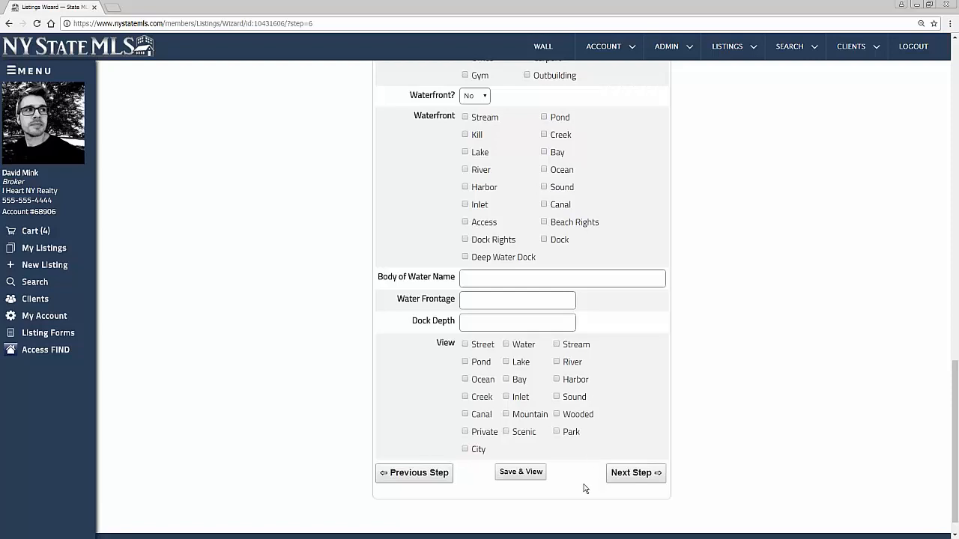
Move past Community/Building Features, leaving Is HOA? at No, to reach Public Remarks
{"action": "left_click", "coordinate": [643, 473]}
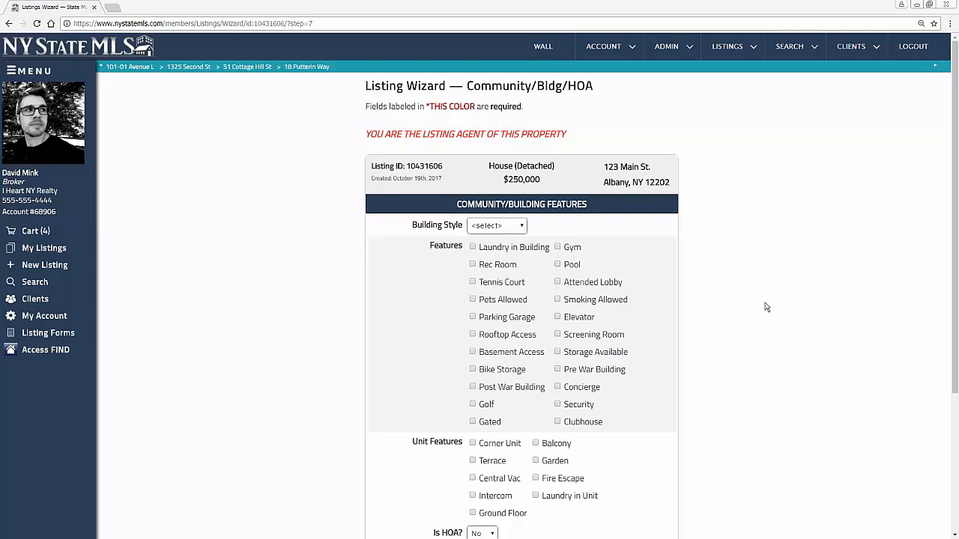
{"action": "scroll", "coordinate": [767, 306], "scroll_direction": "down", "scroll_amount": 1}
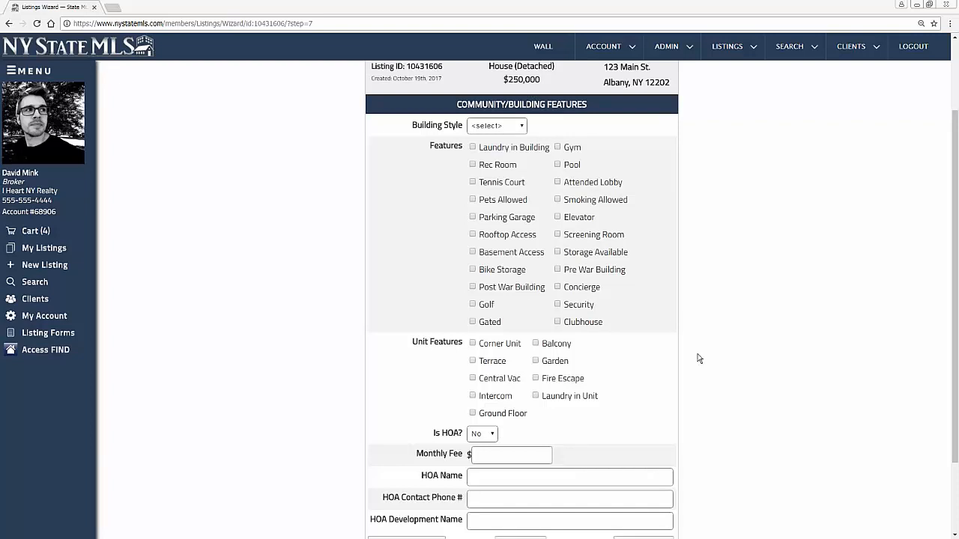
{"action": "scroll", "coordinate": [704, 397], "scroll_direction": "down", "scroll_amount": 2}
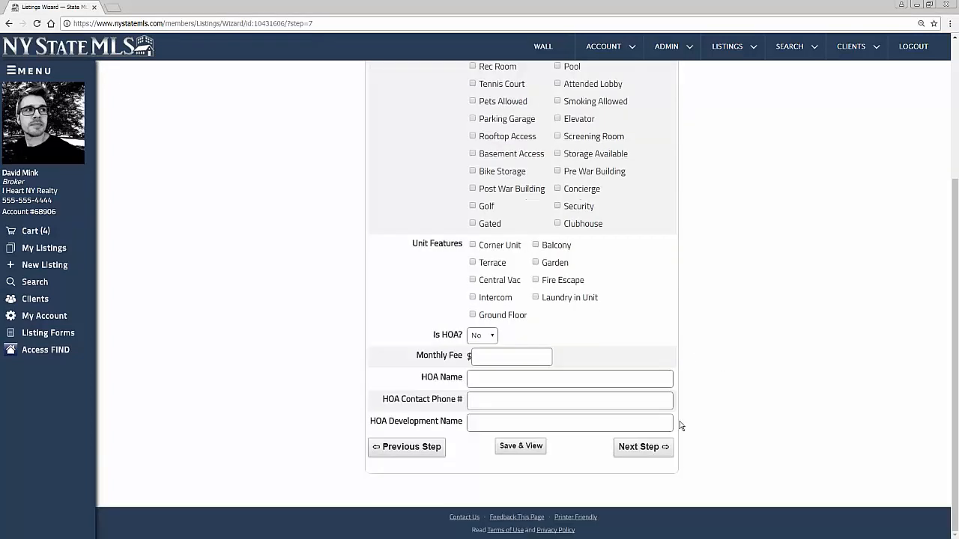
{"action": "left_click", "coordinate": [649, 450]}
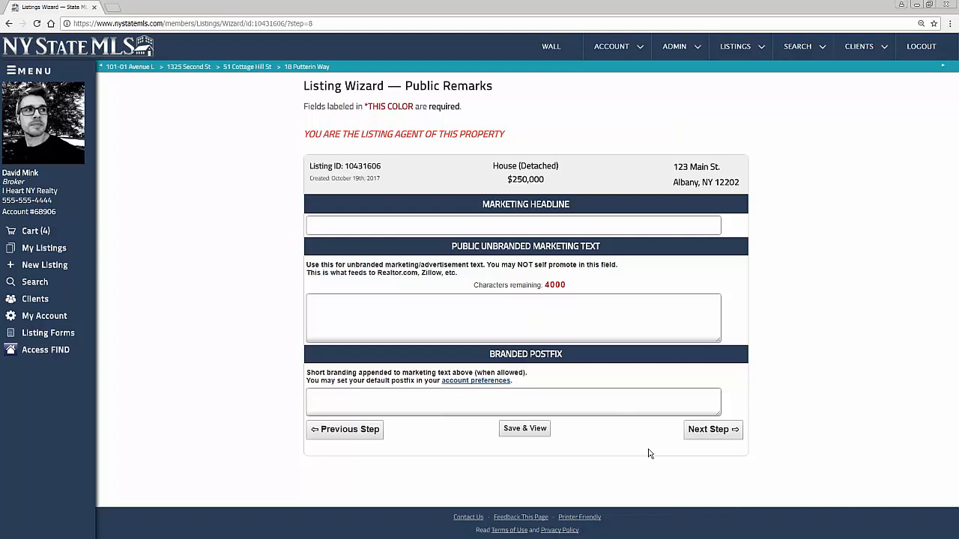
Set the marketing headline to 'Great home in a great neighborhood' from the autocomplete suggestion
{"action": "left_click", "coordinate": [497, 226]}
{"action": "type", "text": "Grweat"}
{"action": "key", "text": "BackSpace"}
{"action": "key", "text": "BackSpace"}
{"action": "key", "text": "BackSpace"}
{"action": "key", "text": "BackSpace"}
{"action": "type", "text": "eat"}
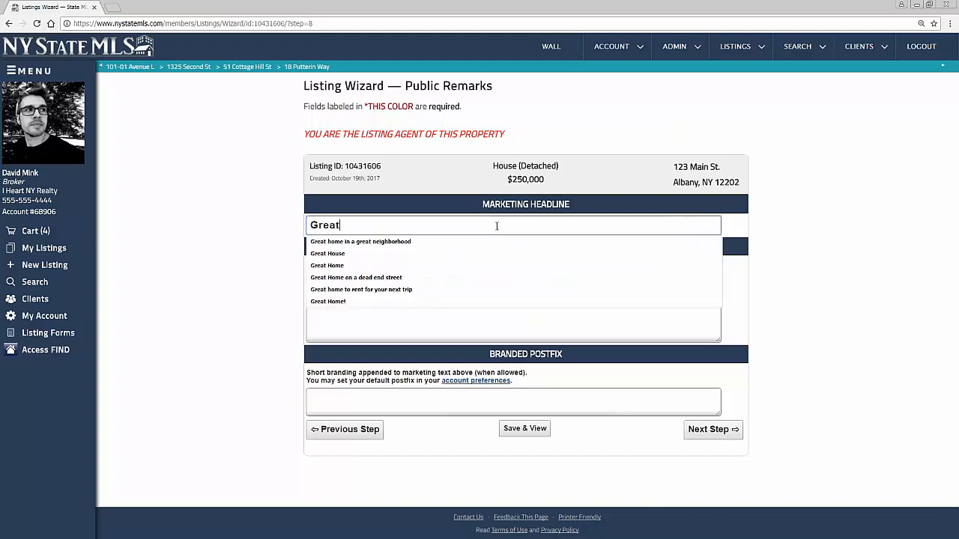
{"action": "key", "text": "Down"}
{"action": "key", "text": "Return"}
Write the public text 'This is an amazing home. Recently updated with a brand new kitchen. You must see to believe.'
{"action": "left_click", "coordinate": [379, 329]}
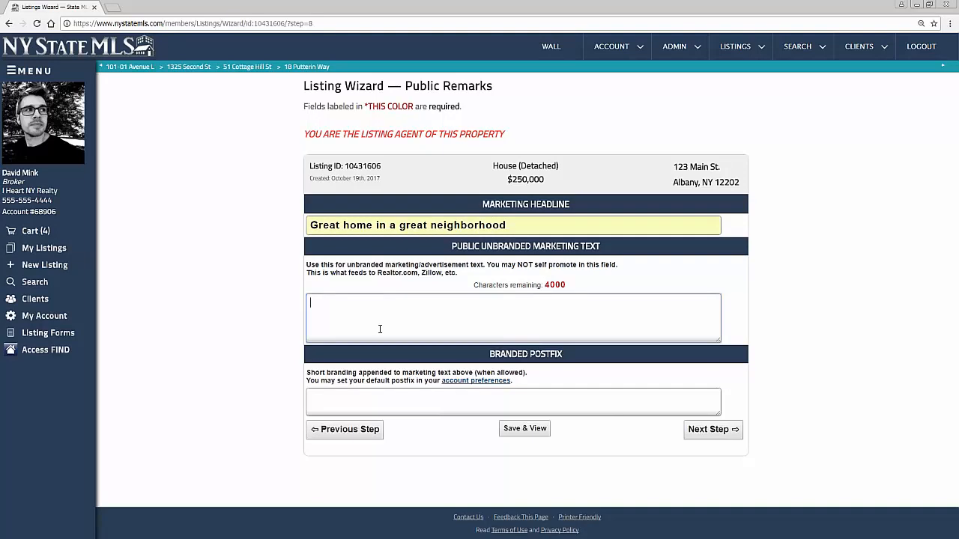
{"action": "type", "text": "This is an amazing home. Recenrl"}
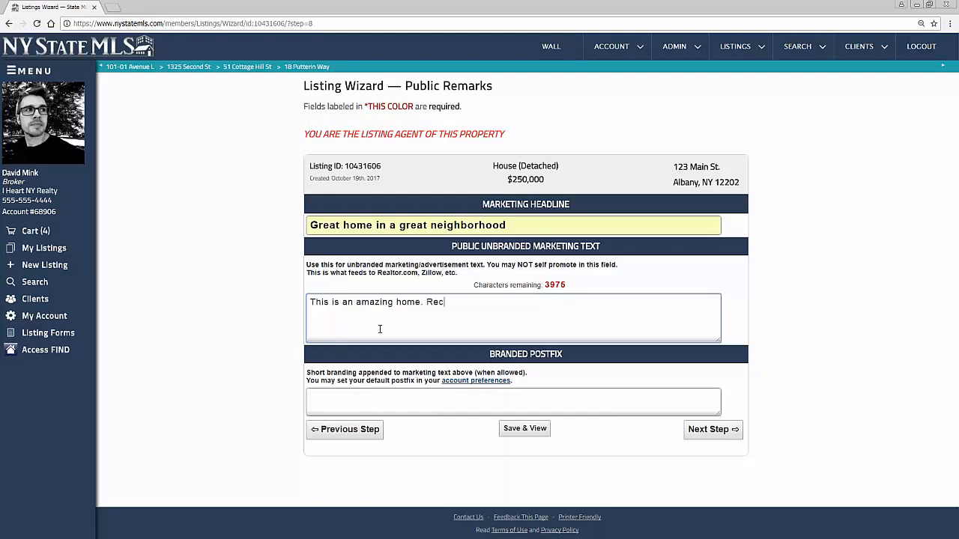
{"action": "key", "text": "BackSpace"}
{"action": "type", "text": "tly updated with a brand ne"}
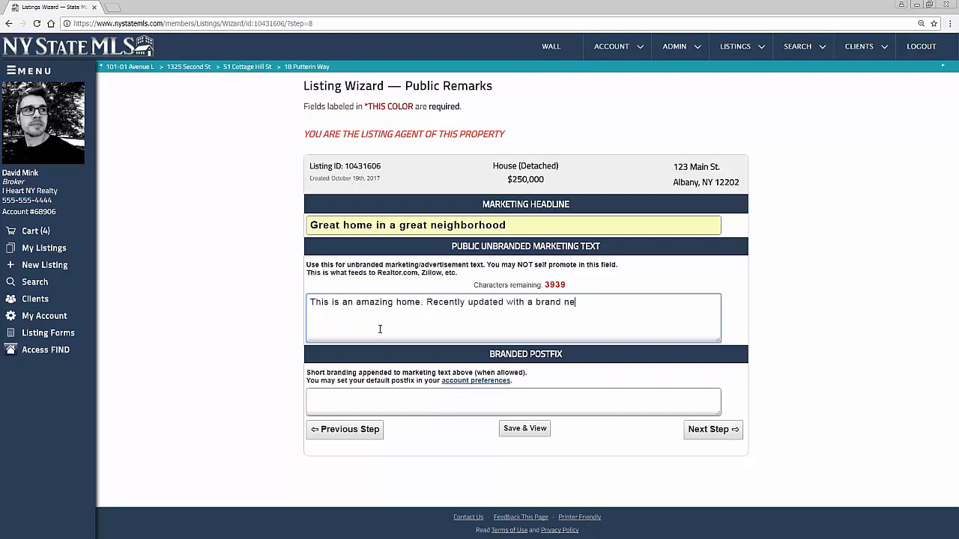
{"action": "type", "text": "w kitchen. You must see to b"}
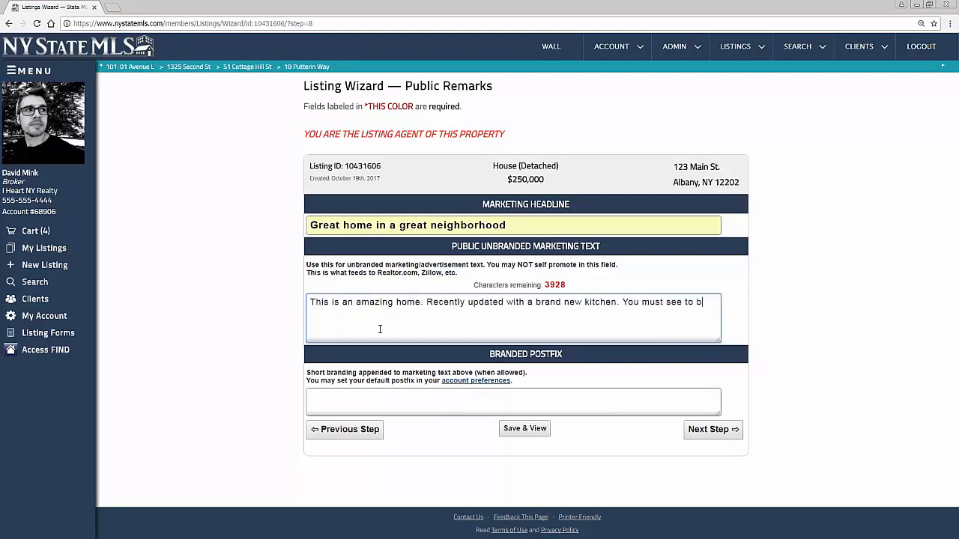
{"action": "type", "text": "elieve."}
{"action": "left_click_drag", "start_coordinate": [492, 357], "coordinate": [573, 367]}
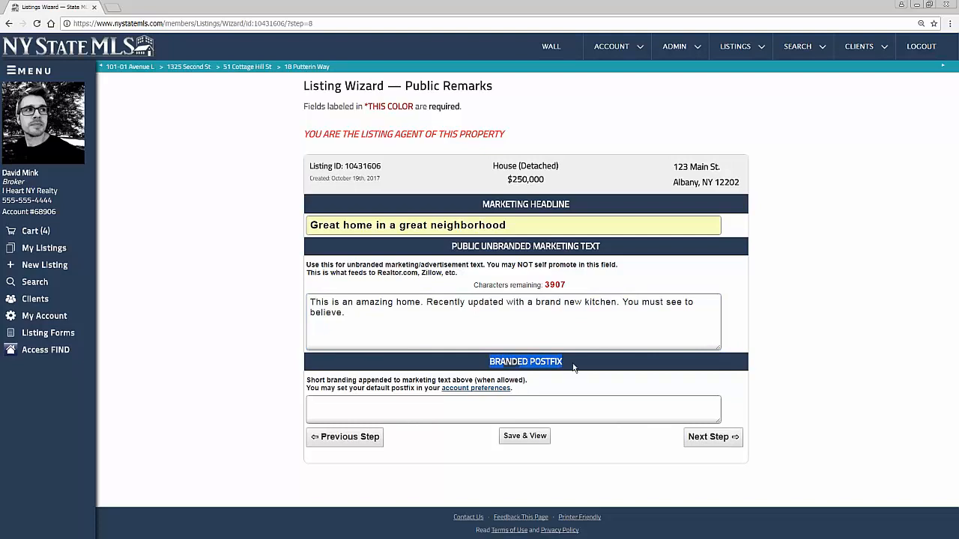
{"action": "left_click", "coordinate": [446, 418]}
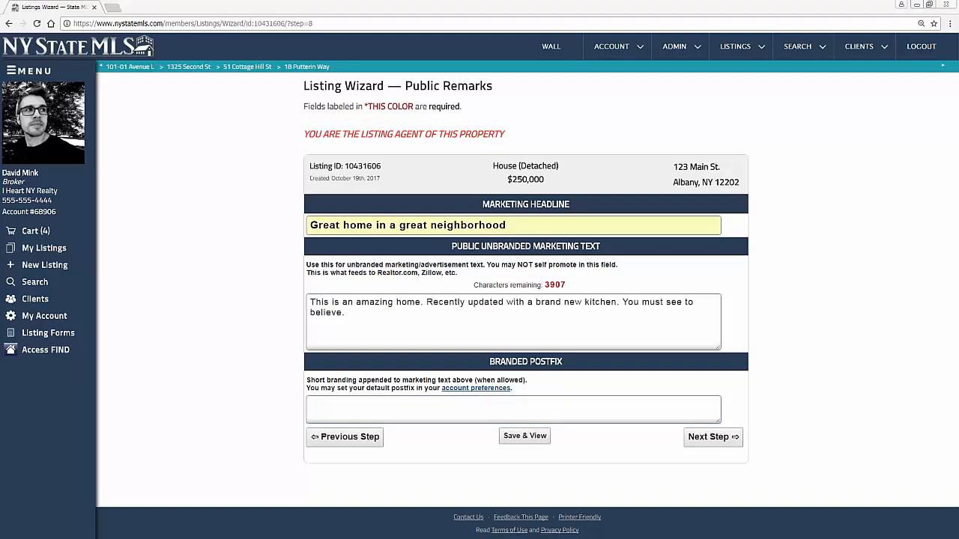
Add a branded postfix with the agent's name, phone and e-mail, then go to Agent Remarks
{"action": "left_click", "coordinate": [405, 401]}
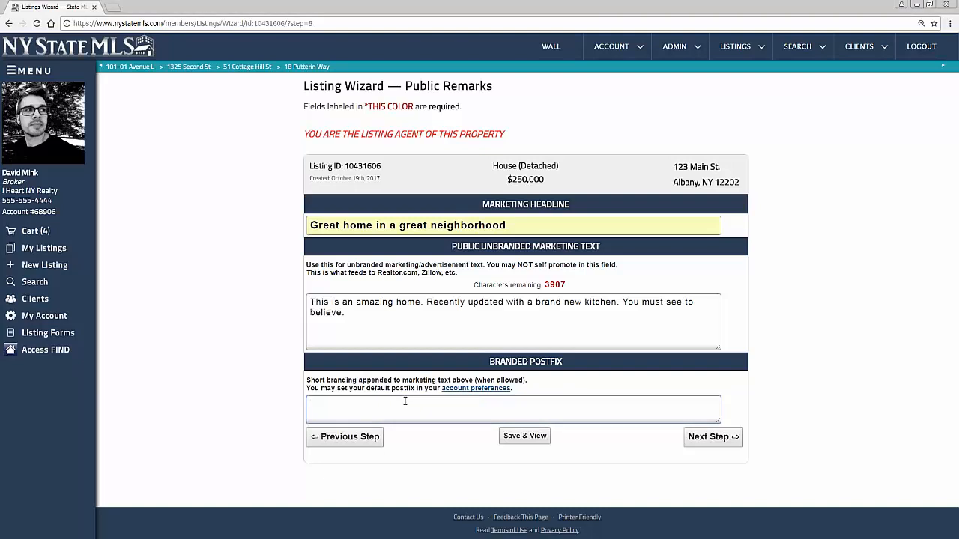
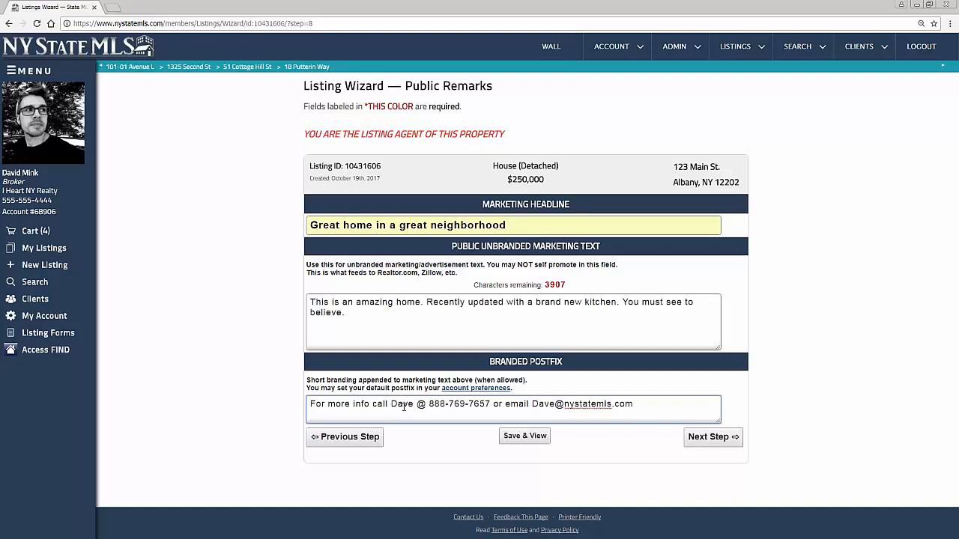
{"action": "left_click_drag", "start_coordinate": [636, 405], "coordinate": [310, 402]}
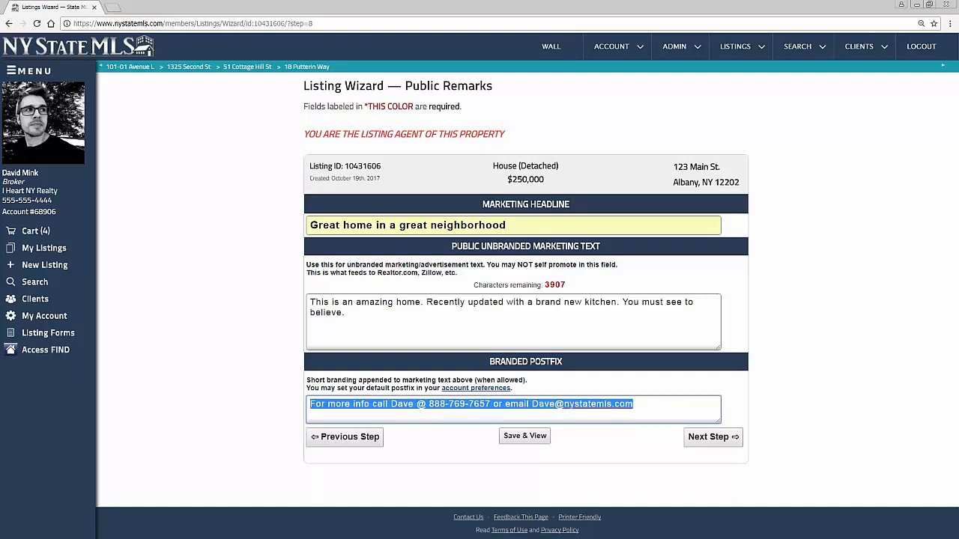
{"action": "left_click", "coordinate": [801, 429]}
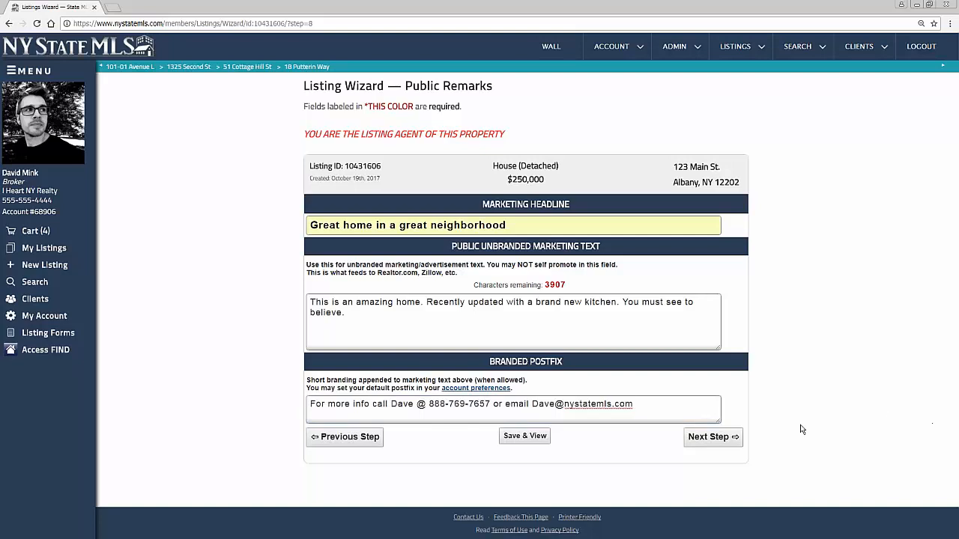
{"action": "left_click", "coordinate": [736, 440]}
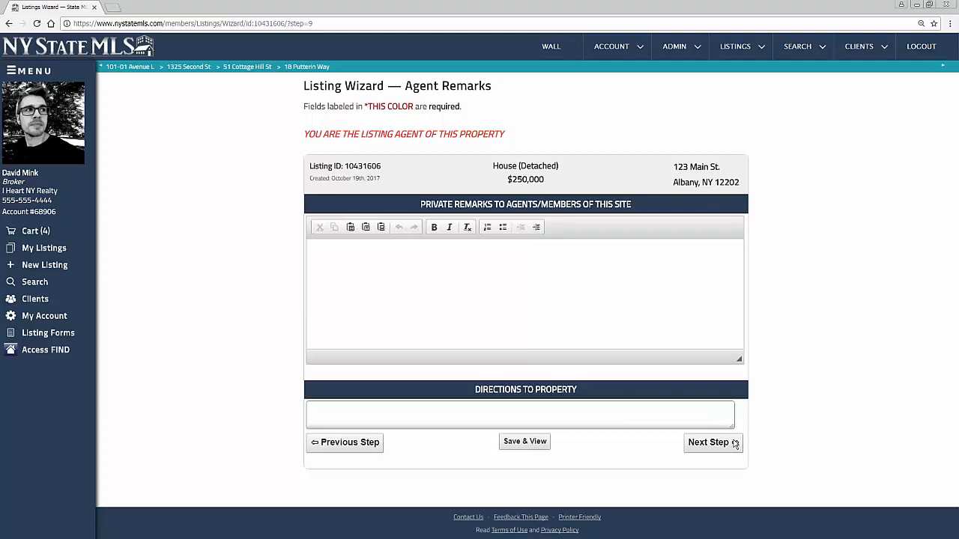
Write private remarks '24 hours notice needed before showing' and 'do not let the dog out!!'
{"action": "left_click", "coordinate": [540, 269]}
{"action": "type", "text": "24 hours notice need"}
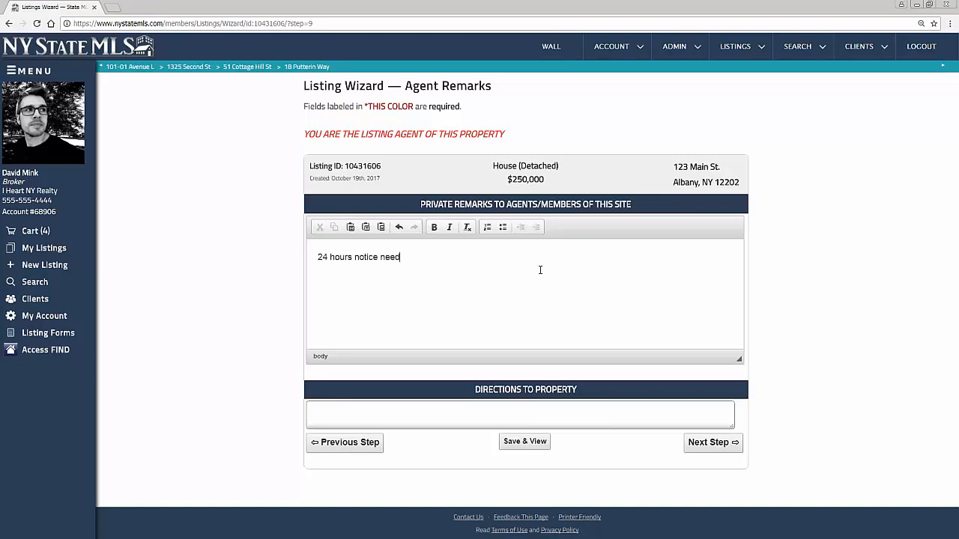
{"action": "type", "text": "ed before showing"}
{"action": "key", "text": "Return"}
{"action": "type", "text": "do no"}
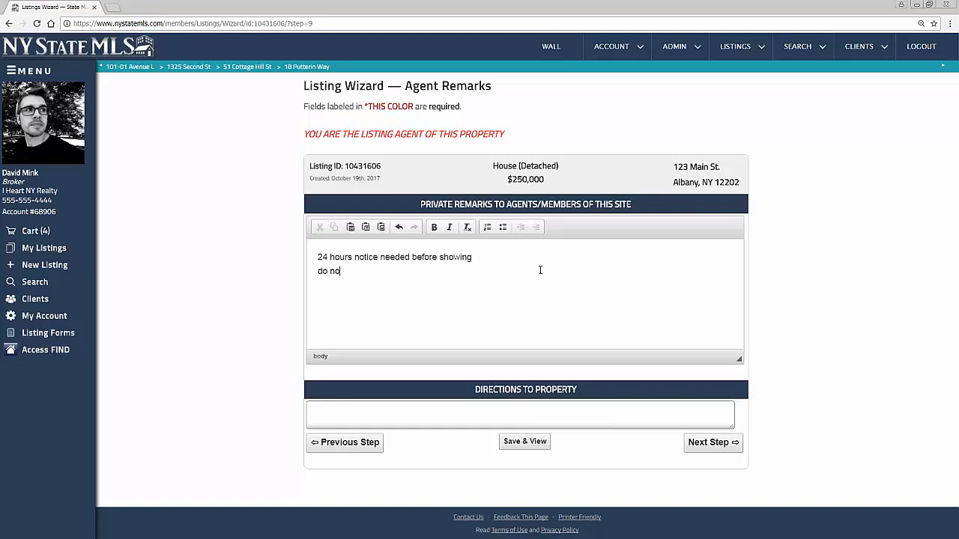
{"action": "type", "text": "t let the dog out!!"}
Add 1st-floor (kitchen, dining, bathroom, living room) and 2nd-floor (master bedroom, bath) layouts, then continue
{"action": "key", "text": "Return"}
{"action": "key", "text": "Return"}
{"action": "type", "text": "1st floor - kitchen dini"}
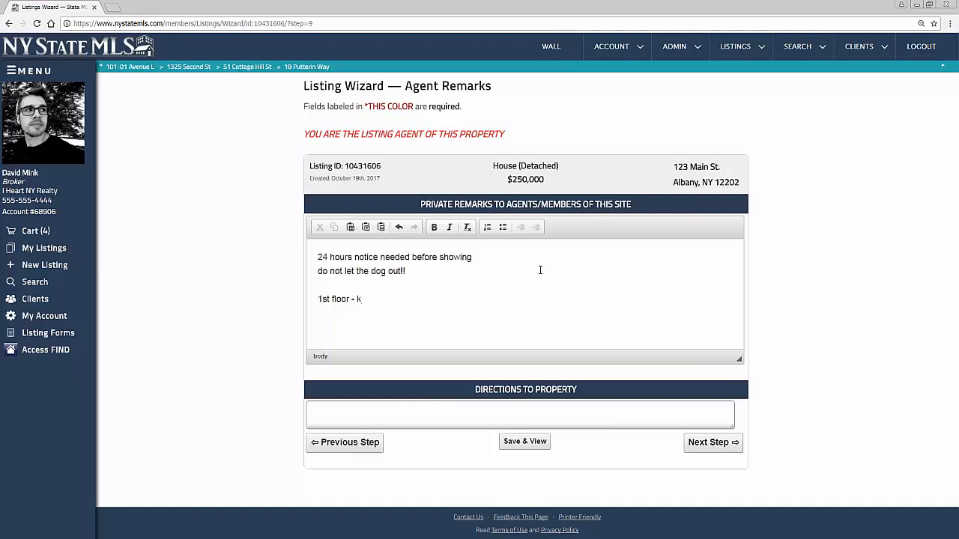
{"action": "type", "text": "ng room, bathroom, living room"}
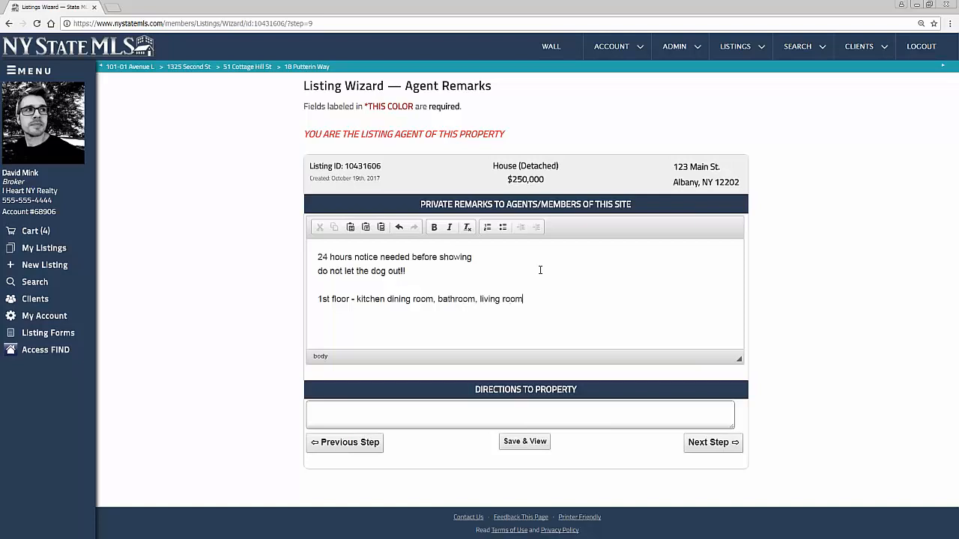
{"action": "key", "text": "Return"}
{"action": "type", "text": "2ns floor"}
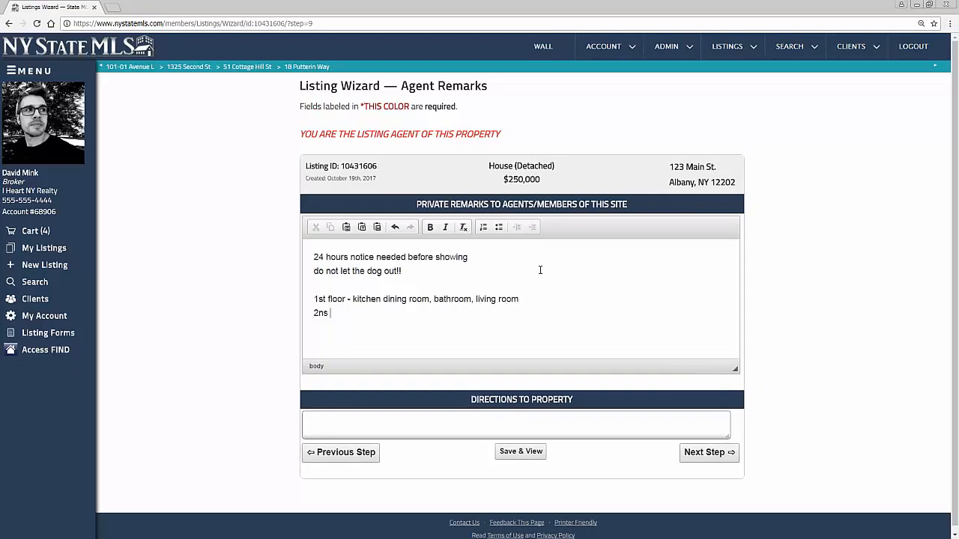
{"action": "key", "text": "BackSpace"}
{"action": "key", "text": "BackSpace"}
{"action": "key", "text": "BackSpace"}
{"action": "key", "text": "BackSpace"}
{"action": "key", "text": "BackSpace"}
{"action": "key", "text": "BackSpace"}
{"action": "key", "text": "BackSpace"}
{"action": "type", "text": "d s"}
{"action": "key", "text": "BackSpace"}
{"action": "type", "text": "floor - master d"}
{"action": "type", "text": "edroom, master bath..."}
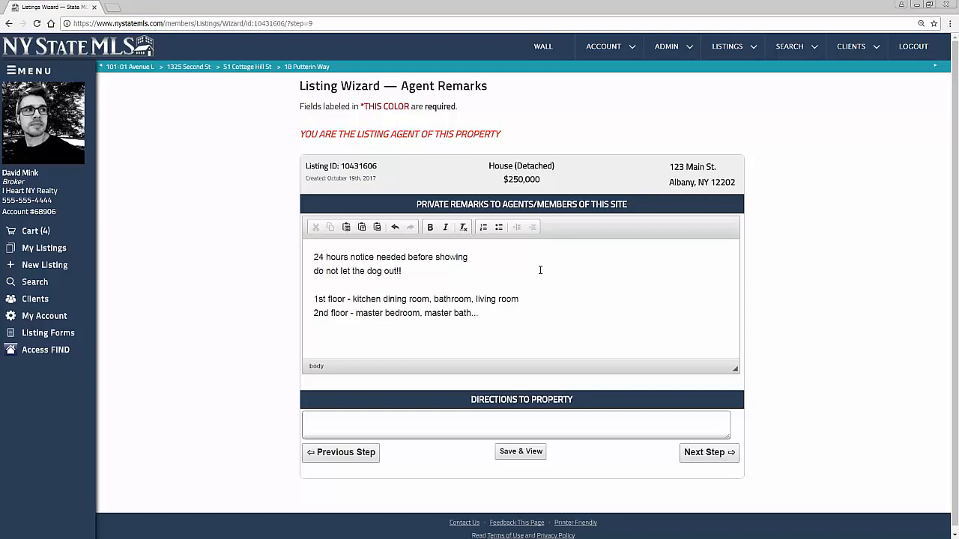
{"action": "left_click", "coordinate": [712, 453]}
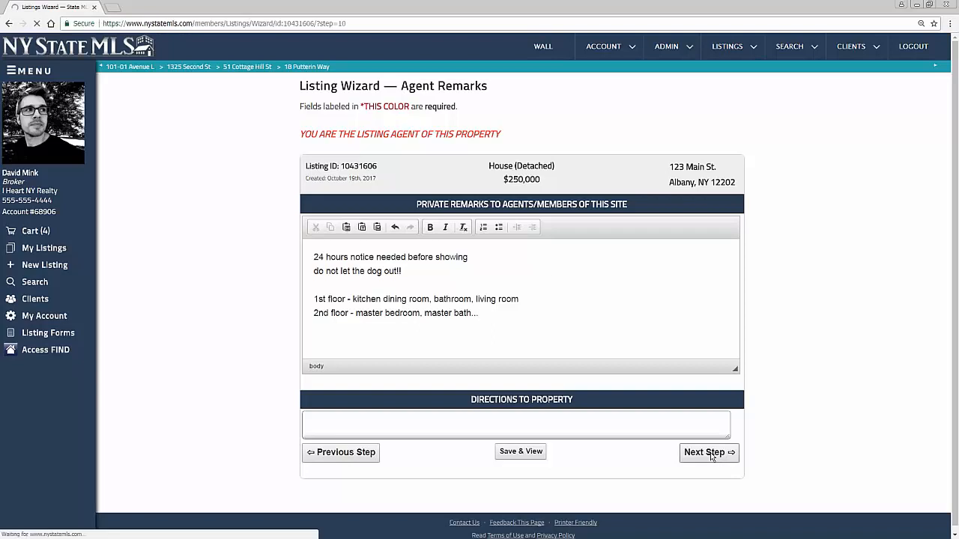
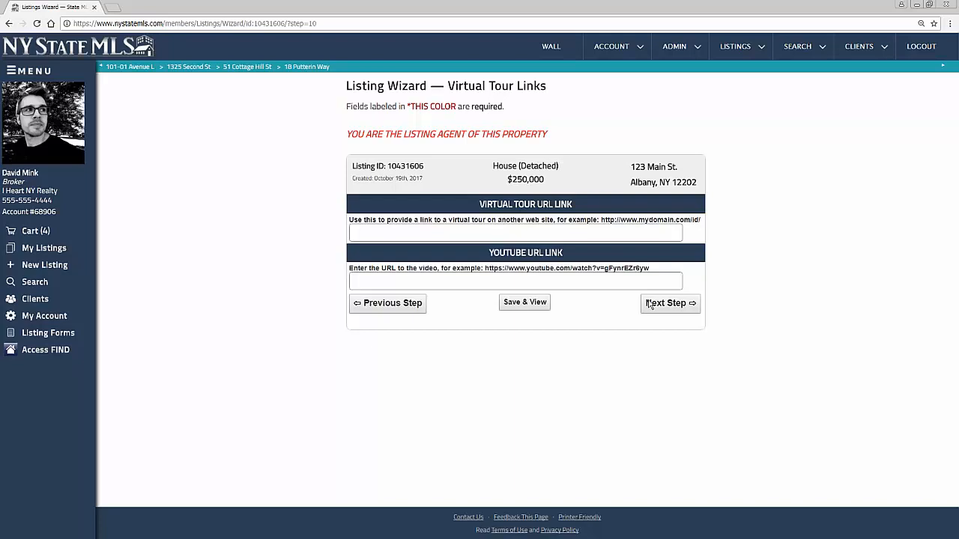
Paste the YouTube video link into both the Virtual Tour URL and YouTube URL fields
{"action": "left_click", "coordinate": [397, 233]}
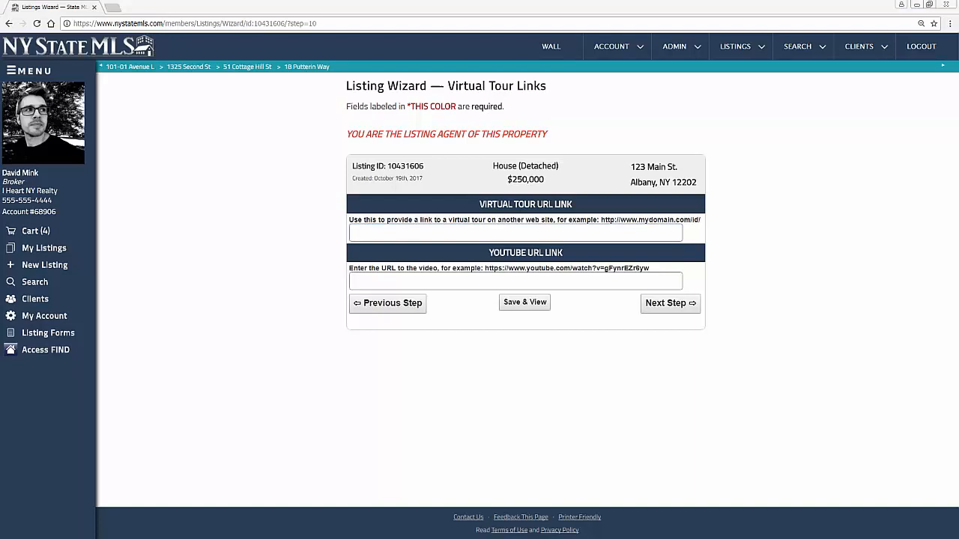
{"action": "left_click", "coordinate": [484, 235]}
{"action": "type", "text": "https://www.youtube.com/watch?v=I3ryZ7bJTUY"}
{"action": "left_click", "coordinate": [260, 274]}
{"action": "left_click", "coordinate": [381, 283]}
{"action": "type", "text": "https://www.youtube.com/watch?v=l3ryZ7bJTUY"}
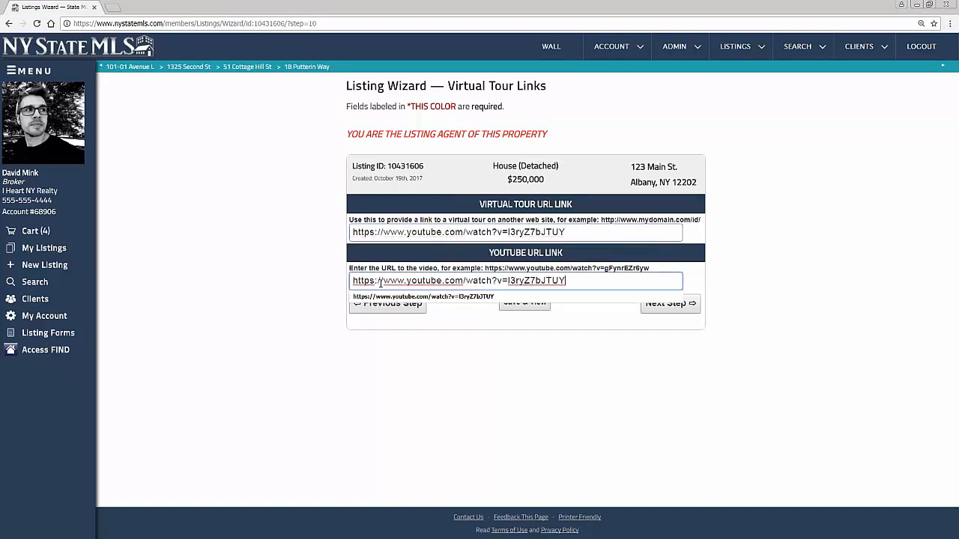
{"action": "left_click", "coordinate": [207, 323]}
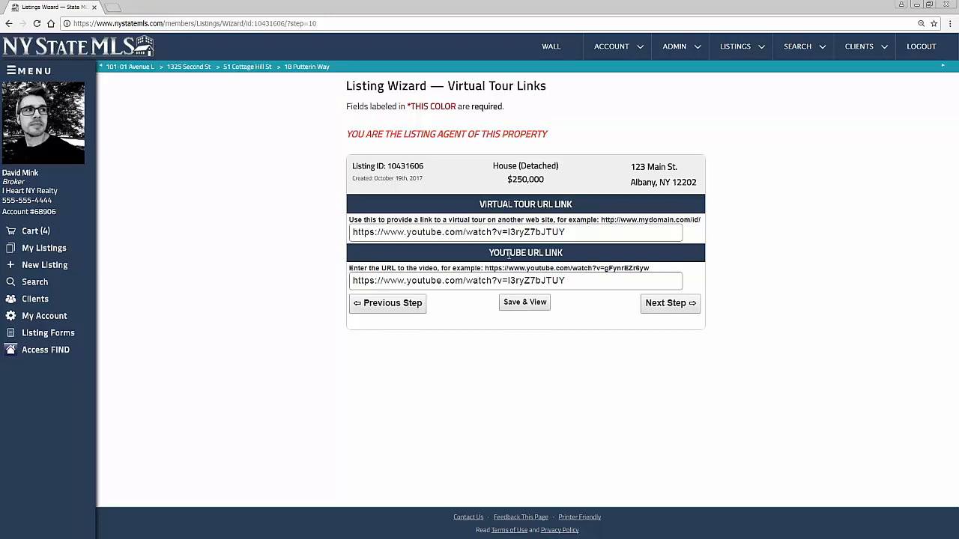
Advance the Listing Wizard from Virtual Tour Links to the Tax Info step
{"action": "left_click", "coordinate": [693, 305]}
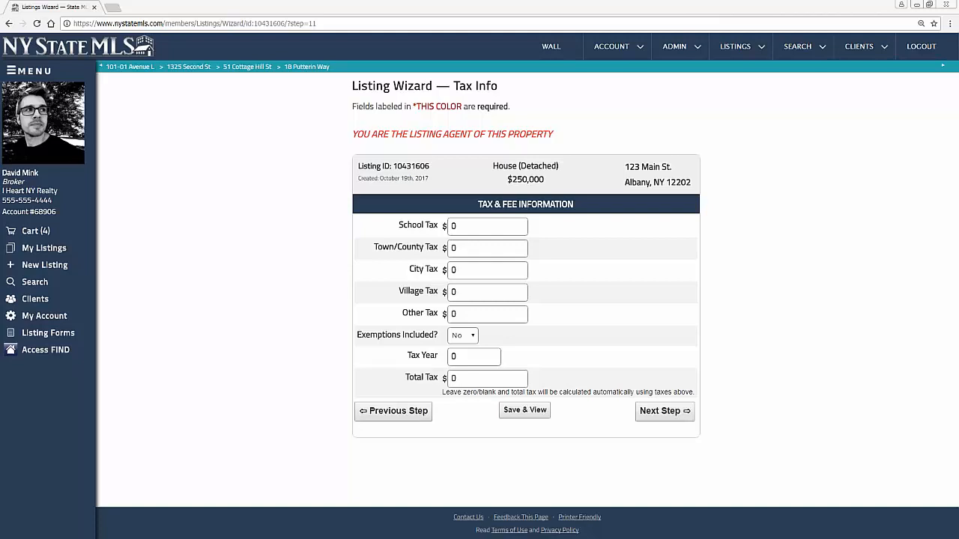
{"action": "left_click", "coordinate": [665, 412]}
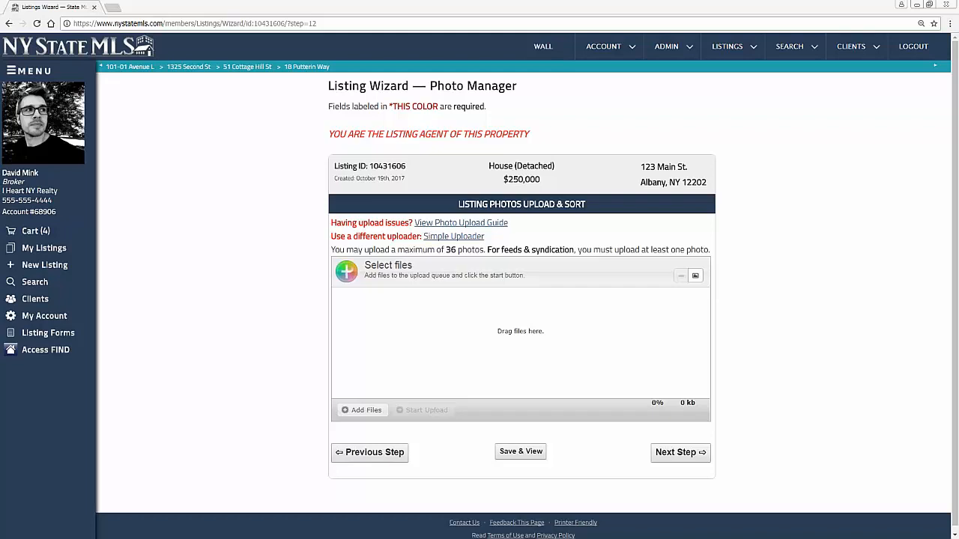
{"action": "left_click_drag", "start_coordinate": [0, 94], "coordinate": [699, 100]}
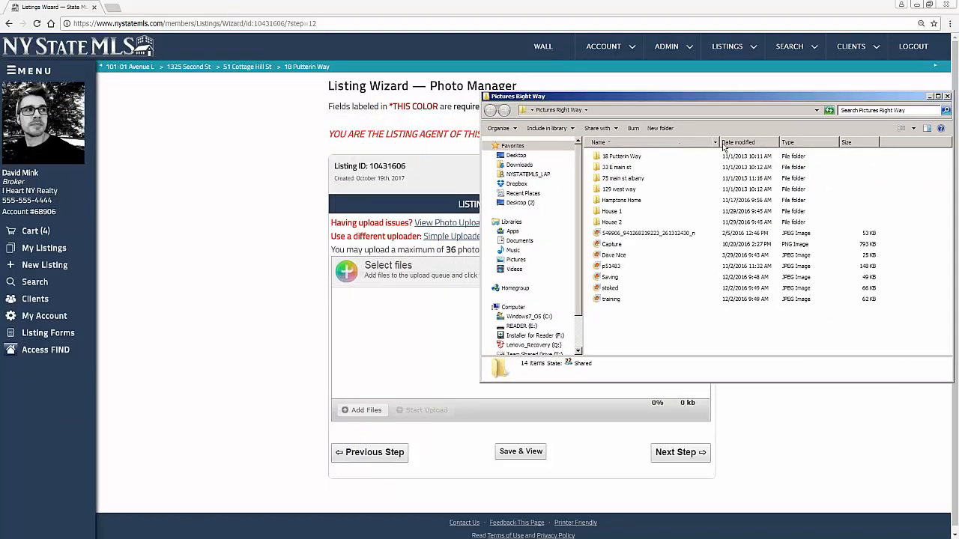
{"action": "double_click", "coordinate": [621, 157]}
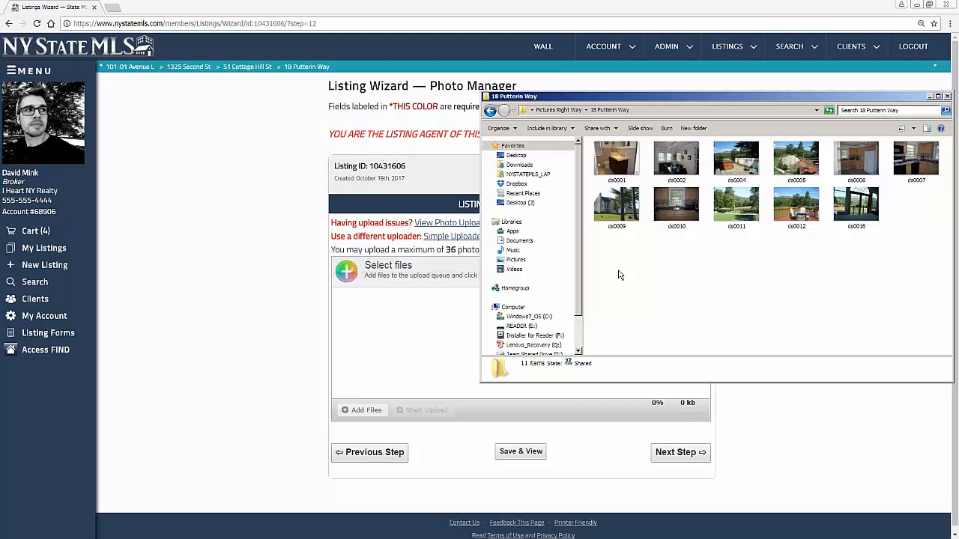
{"action": "left_click_drag", "start_coordinate": [597, 279], "coordinate": [935, 146]}
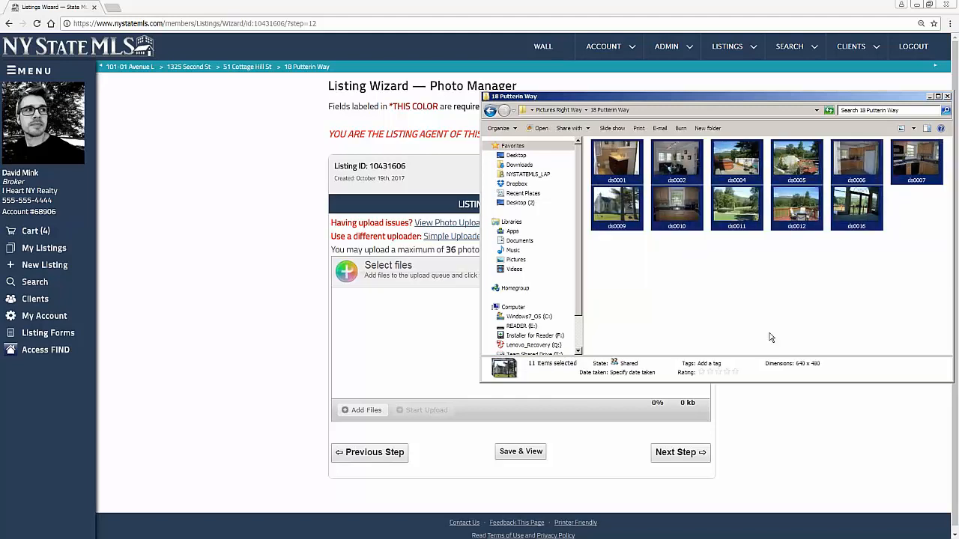
{"action": "left_click_drag", "start_coordinate": [688, 215], "coordinate": [392, 339]}
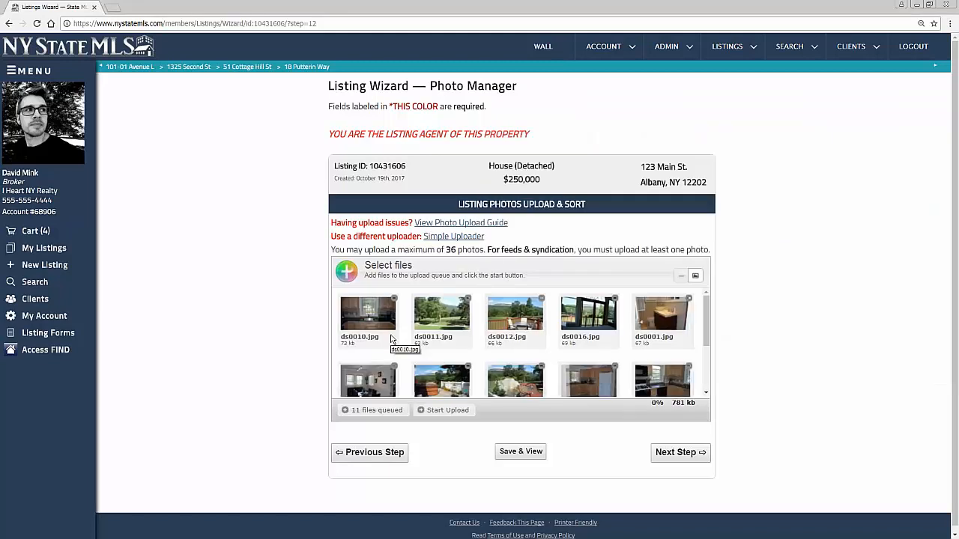
{"action": "scroll", "coordinate": [704, 314], "scroll_direction": "down", "scroll_amount": 2}
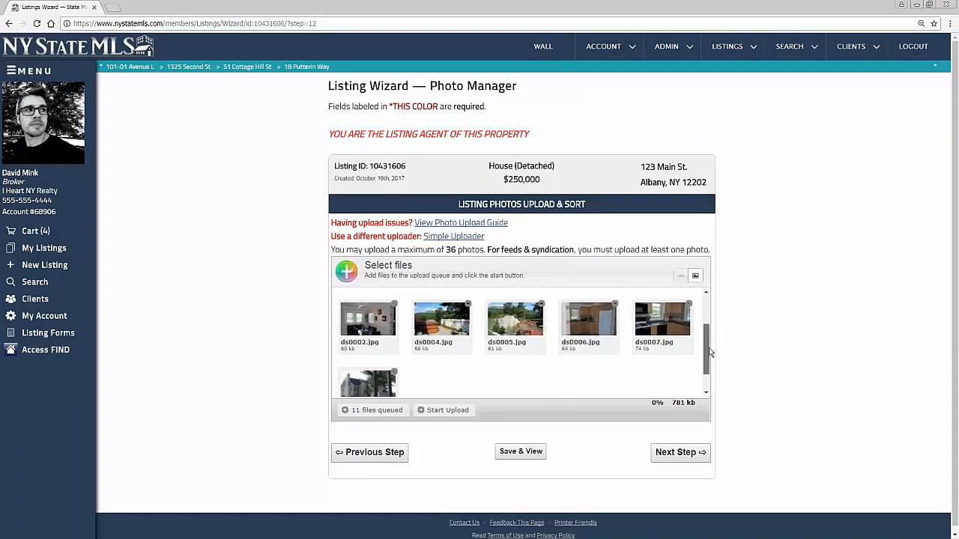
{"action": "scroll", "coordinate": [704, 315], "scroll_direction": "up", "scroll_amount": 2}
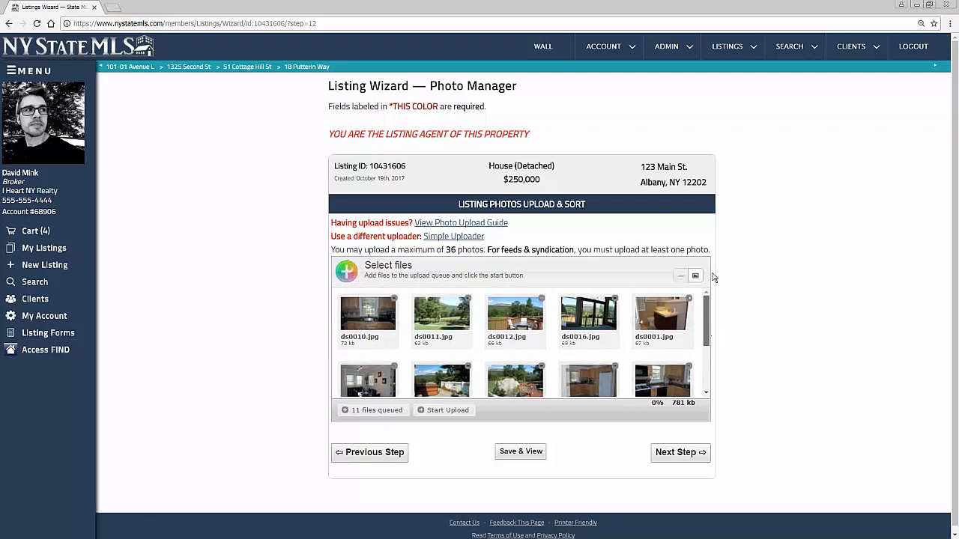
Upload the 11 photos and reorder them: deck first, outdoor views next, hot tub fourth
{"action": "left_click", "coordinate": [445, 410]}
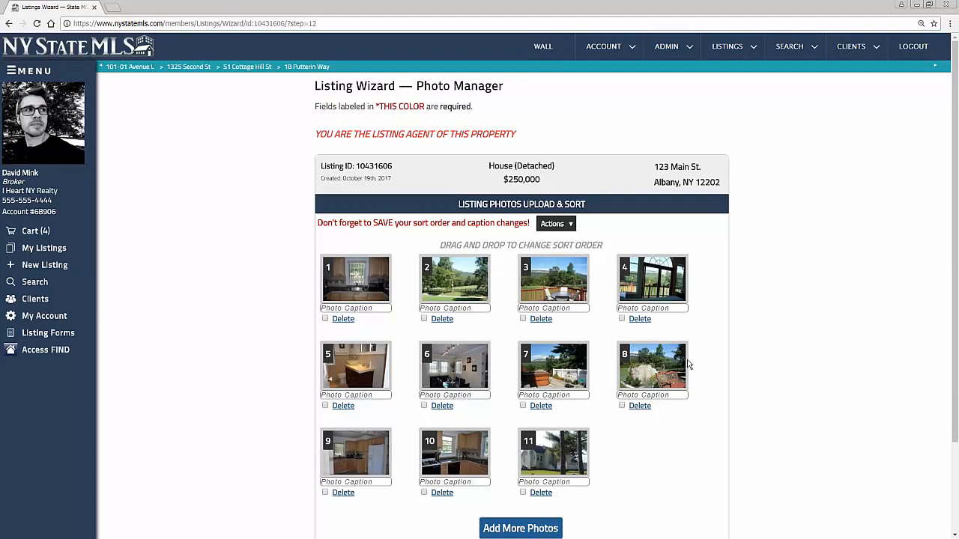
{"action": "left_click_drag", "start_coordinate": [650, 366], "coordinate": [356, 278]}
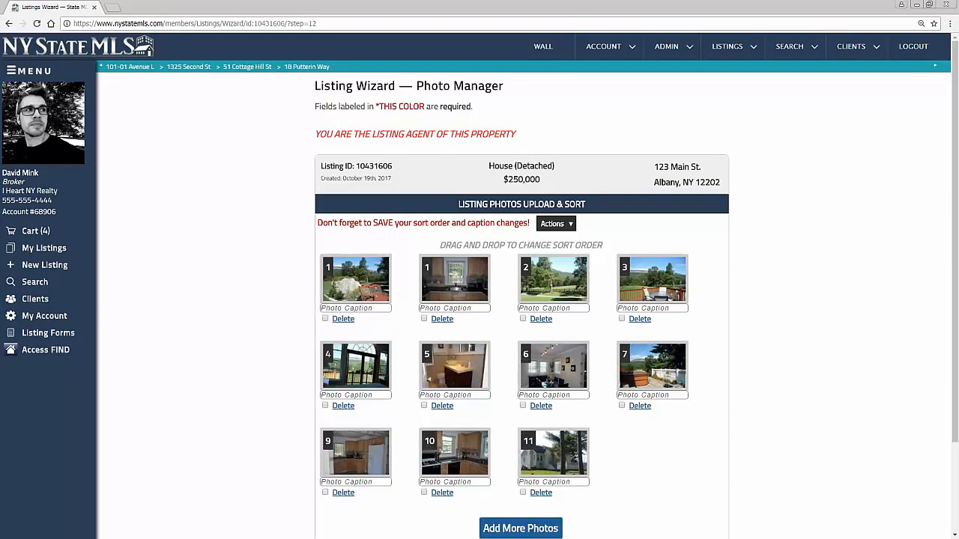
{"action": "left_click_drag", "start_coordinate": [549, 288], "coordinate": [435, 286]}
{"action": "left_click_drag", "start_coordinate": [646, 288], "coordinate": [361, 292]}
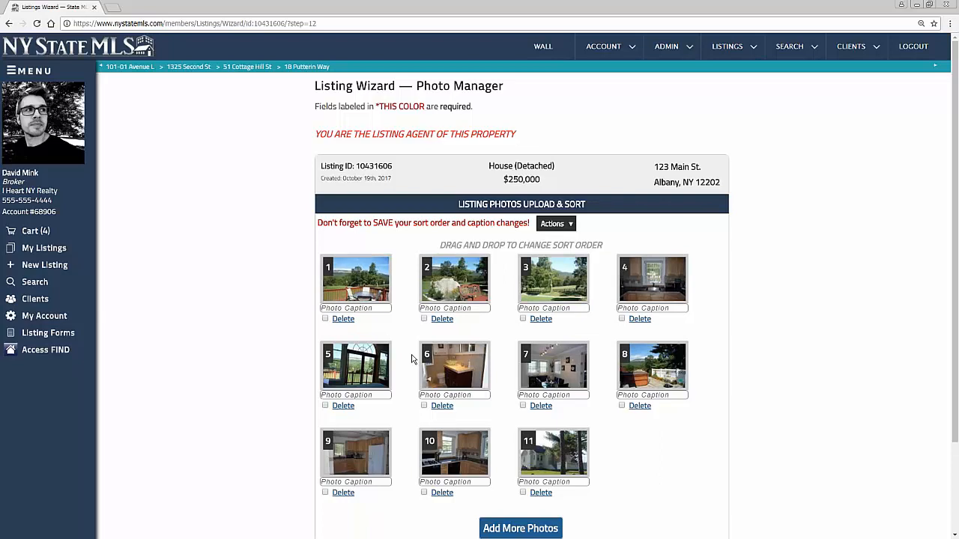
{"action": "left_click_drag", "start_coordinate": [617, 378], "coordinate": [619, 298]}
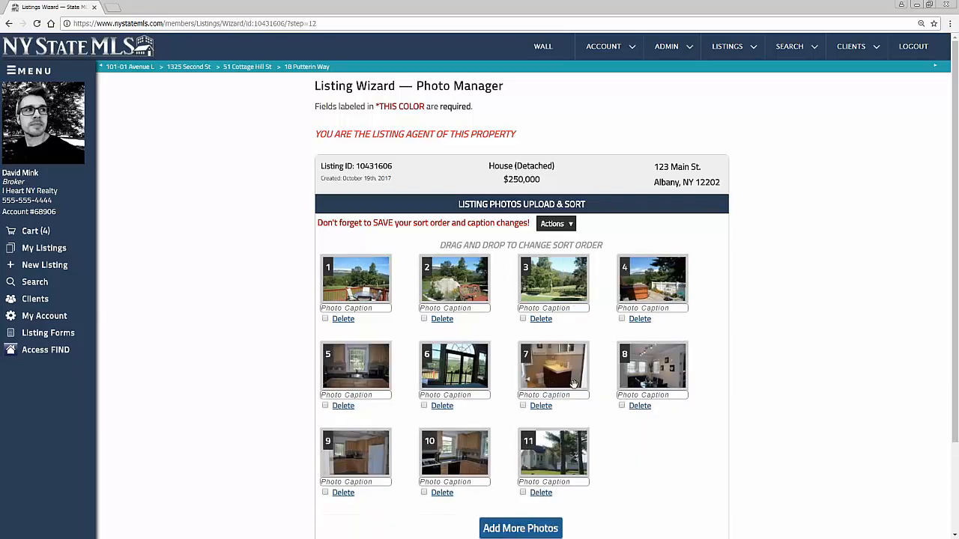
Caption photos 1, 2 and 4 'great view', 'beautiful scenery' and 'hot tub'
{"action": "left_click", "coordinate": [356, 308]}
{"action": "type", "text": "great view"}
{"action": "left_click", "coordinate": [469, 307]}
{"action": "type", "text": "be"}
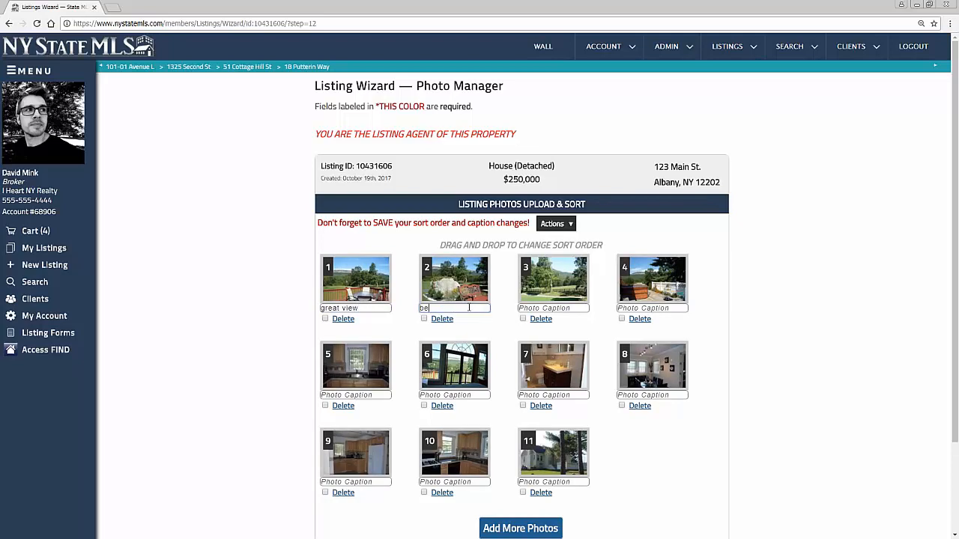
{"action": "type", "text": "autiful scenery"}
{"action": "left_click", "coordinate": [635, 308]}
{"action": "type", "text": "hot tub!!"}
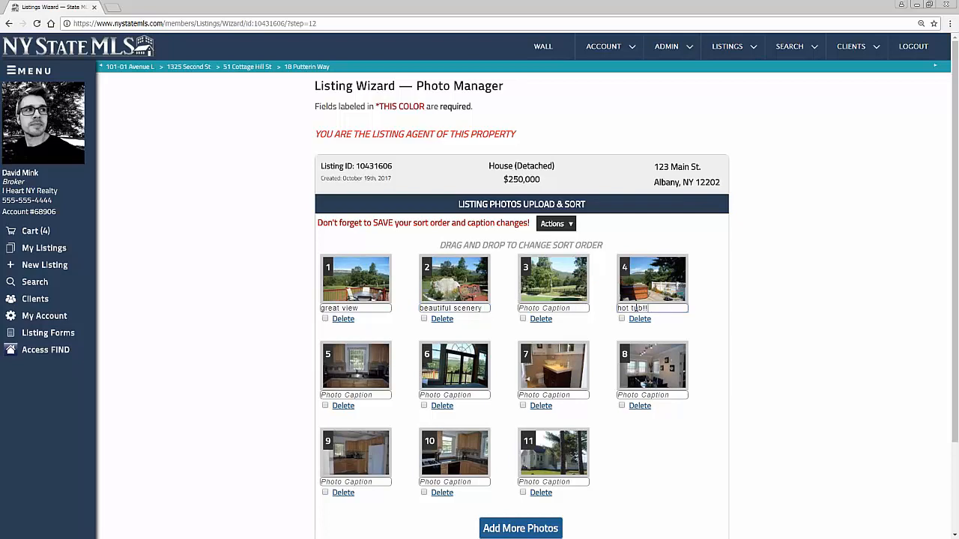
{"action": "scroll", "coordinate": [619, 494], "scroll_direction": "down", "scroll_amount": 3}
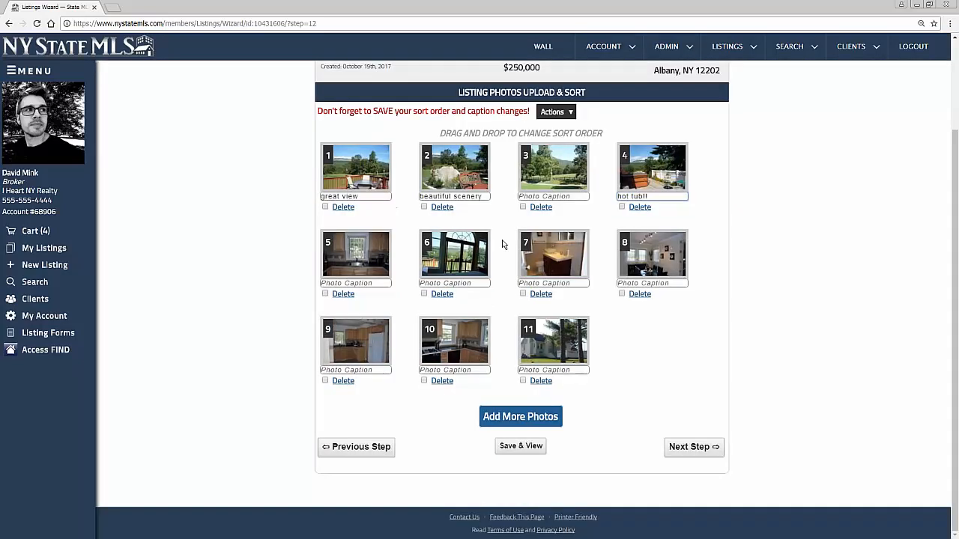
Save the photos to complete the wizard, then view the new 123 Main St. listing
{"action": "left_click", "coordinate": [683, 446]}
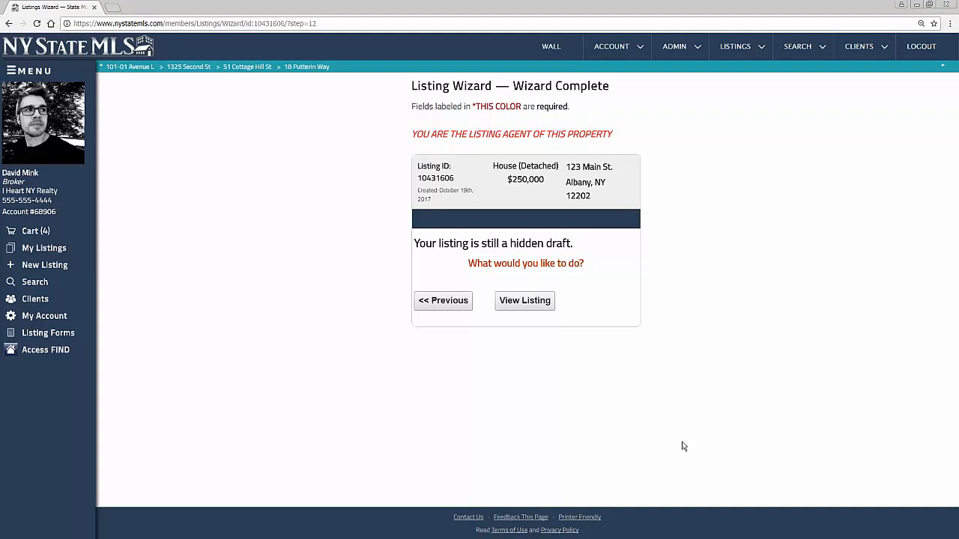
{"action": "left_click", "coordinate": [528, 301]}
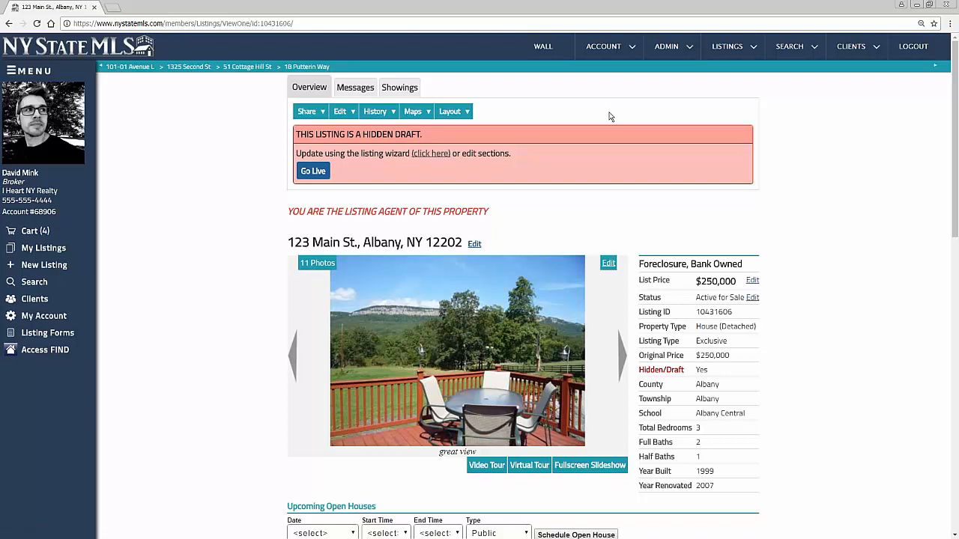
{"action": "scroll", "coordinate": [610, 116], "scroll_direction": "down", "scroll_amount": 1}
{"action": "scroll", "coordinate": [610, 117], "scroll_direction": "down", "scroll_amount": 10}
{"action": "scroll", "coordinate": [734, 197], "scroll_direction": "up", "scroll_amount": 2}
{"action": "scroll", "coordinate": [733, 197], "scroll_direction": "up", "scroll_amount": 5}
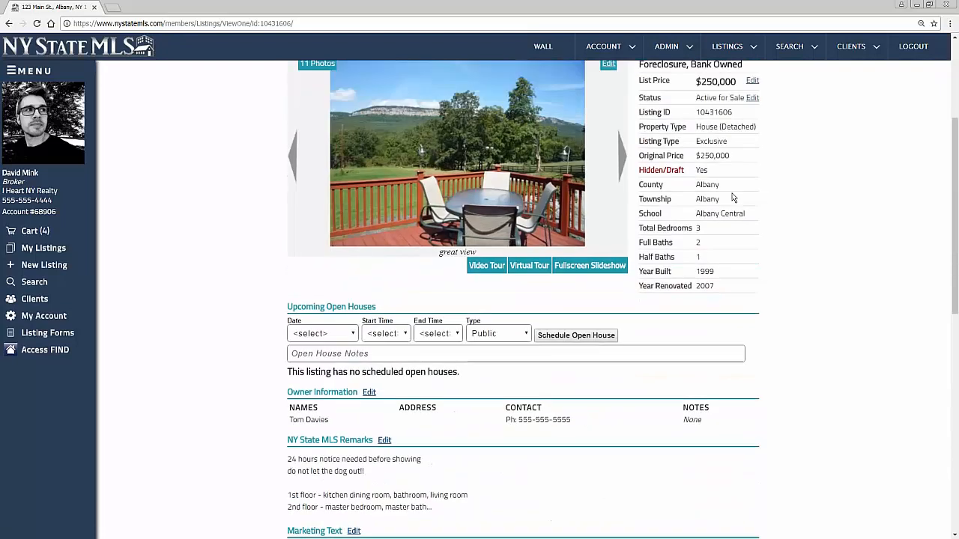
{"action": "scroll", "coordinate": [631, 285], "scroll_direction": "up", "scroll_amount": 1}
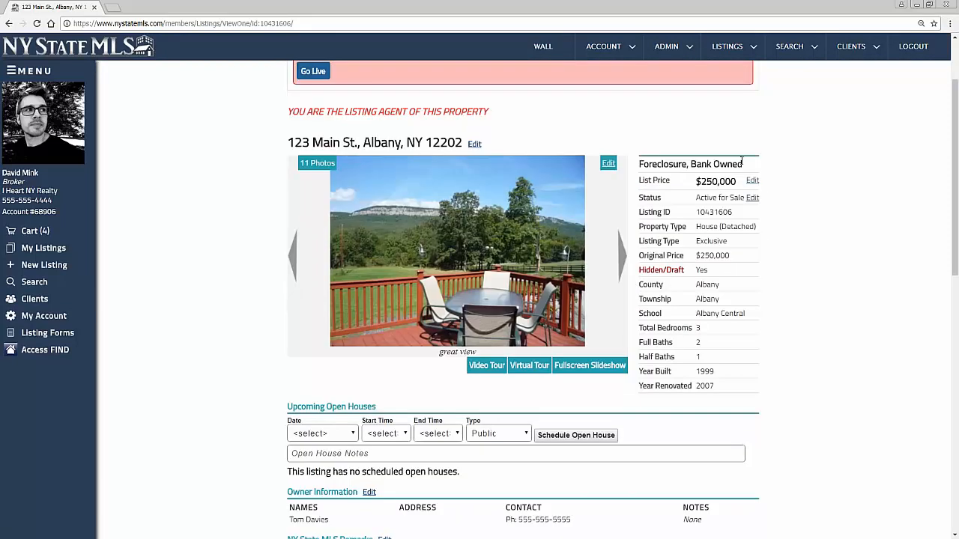
{"action": "left_click_drag", "start_coordinate": [746, 165], "coordinate": [640, 162]}
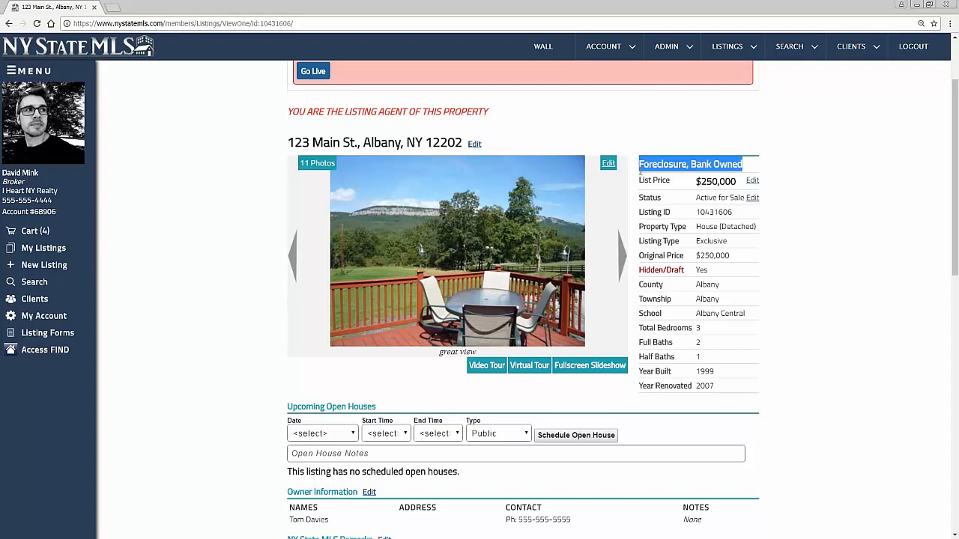
{"action": "left_click", "coordinate": [643, 135]}
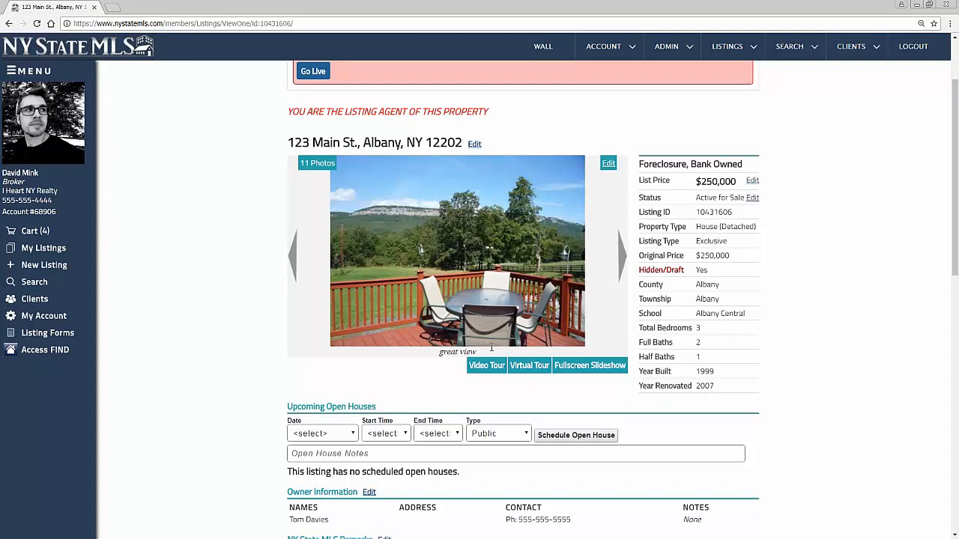
{"action": "left_click", "coordinate": [622, 254]}
{"action": "left_click", "coordinate": [292, 254]}
{"action": "left_click", "coordinate": [612, 367]}
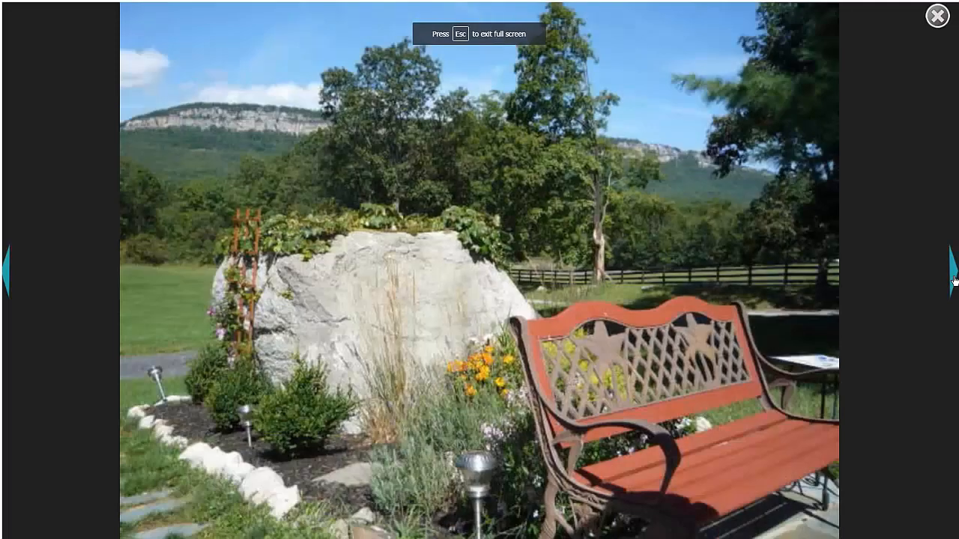
{"action": "left_click", "coordinate": [955, 281]}
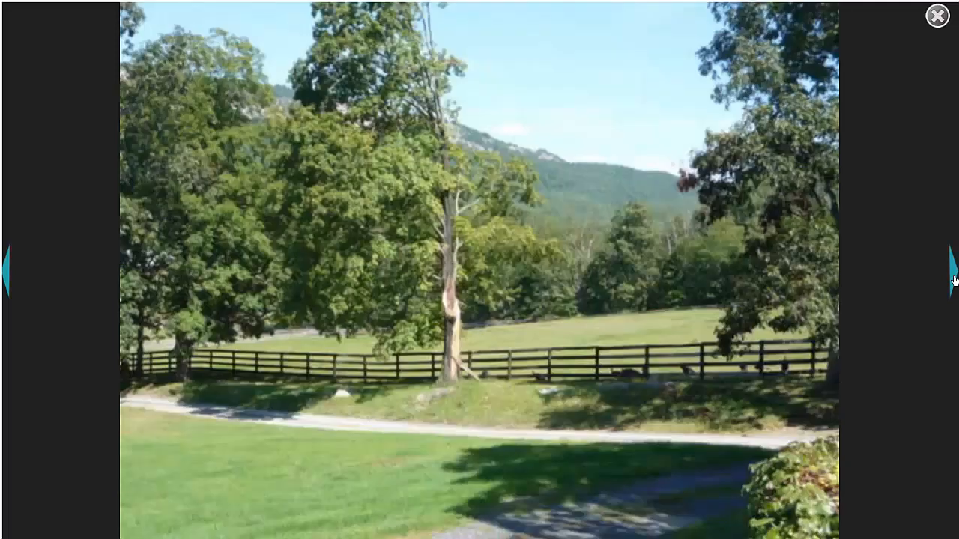
{"action": "left_click", "coordinate": [955, 280]}
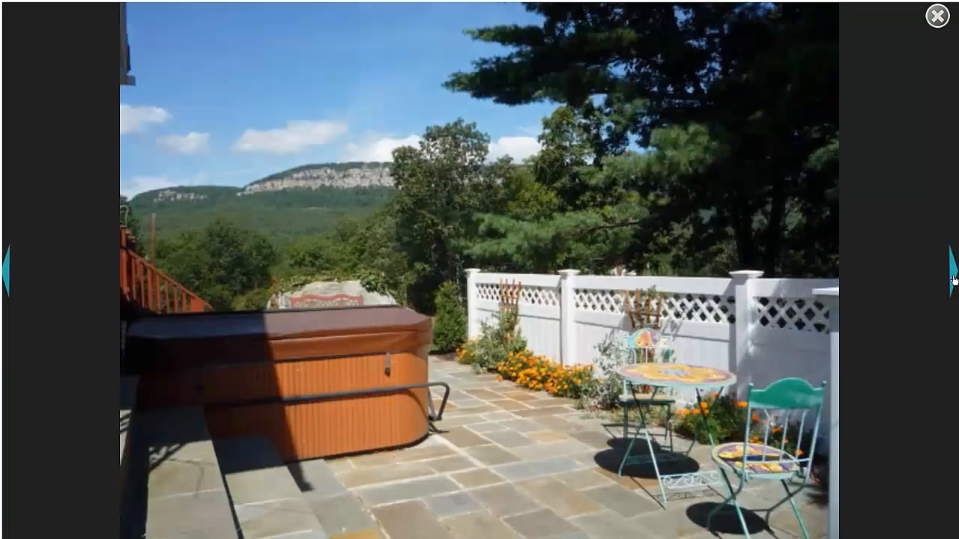
{"action": "left_click", "coordinate": [954, 280]}
{"action": "key", "text": "Escape"}
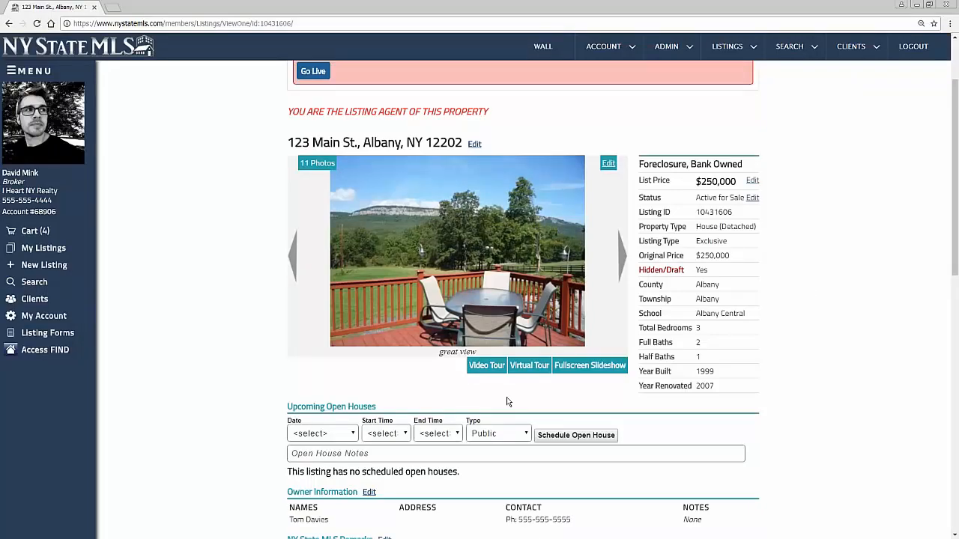
Play the YouTube video from both the Video Tour popup and the Virtual Tour link, closing each afterward
{"action": "left_click", "coordinate": [540, 367]}
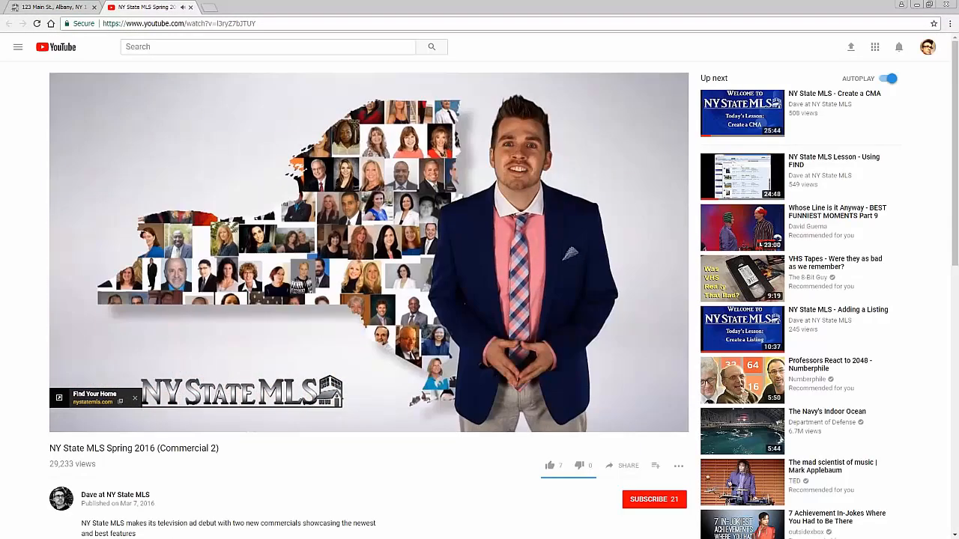
{"action": "middle_click", "coordinate": [158, 8]}
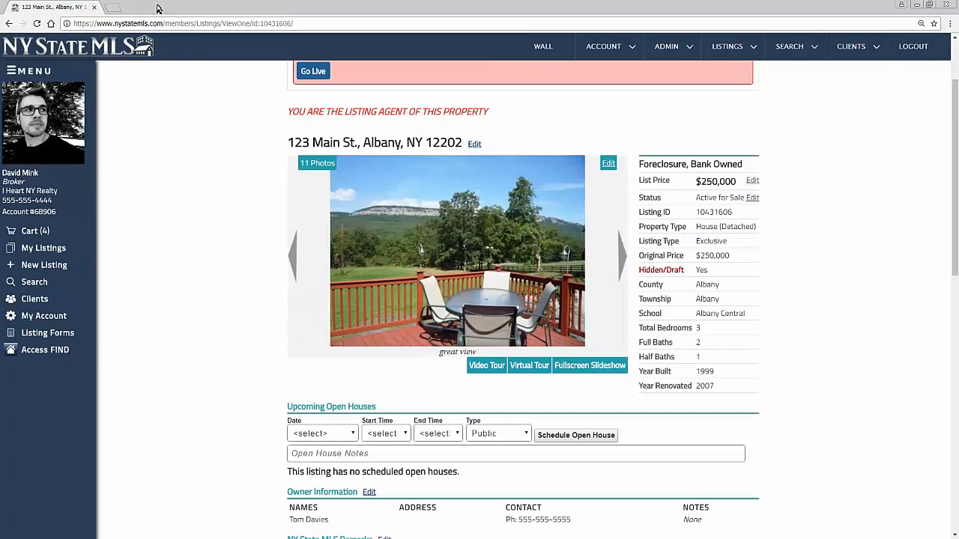
{"action": "left_click", "coordinate": [484, 368]}
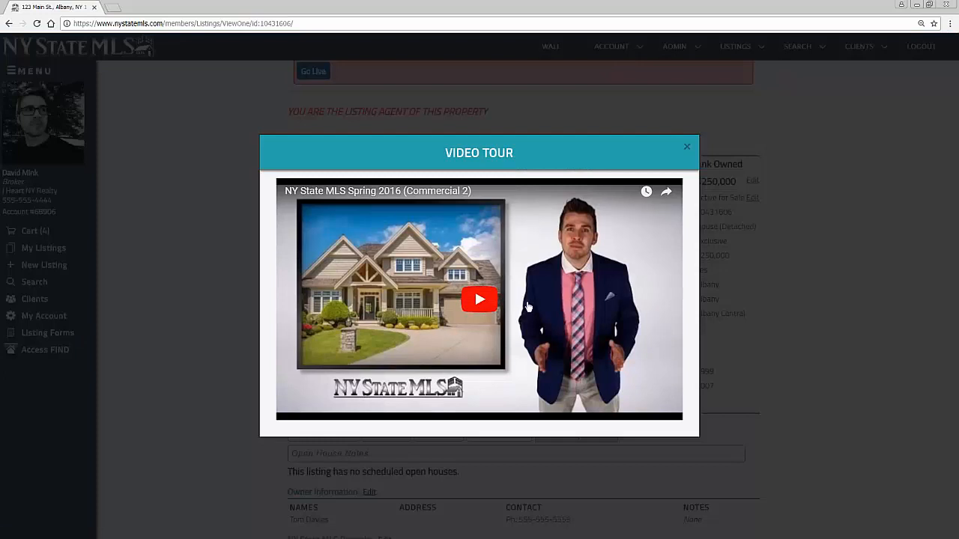
{"action": "left_click", "coordinate": [480, 299]}
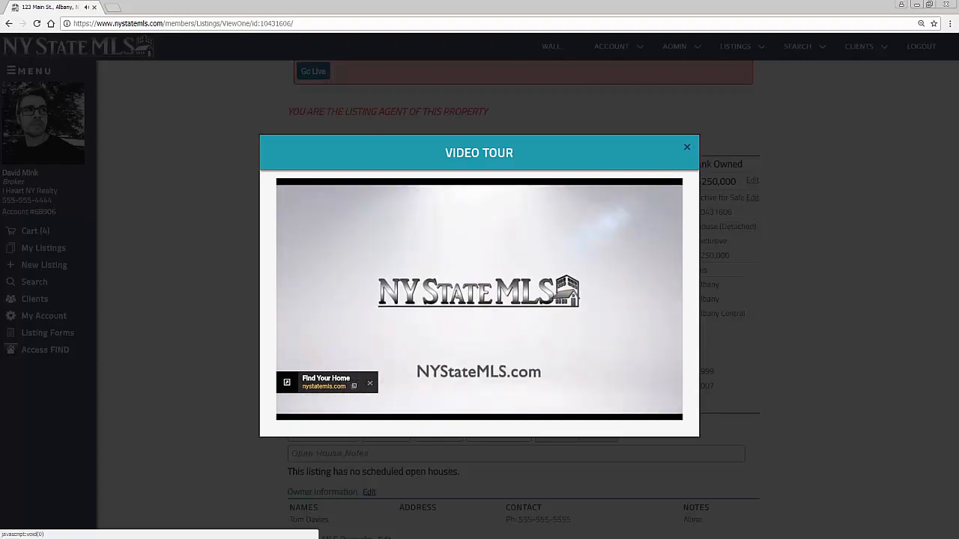
{"action": "left_click", "coordinate": [687, 147]}
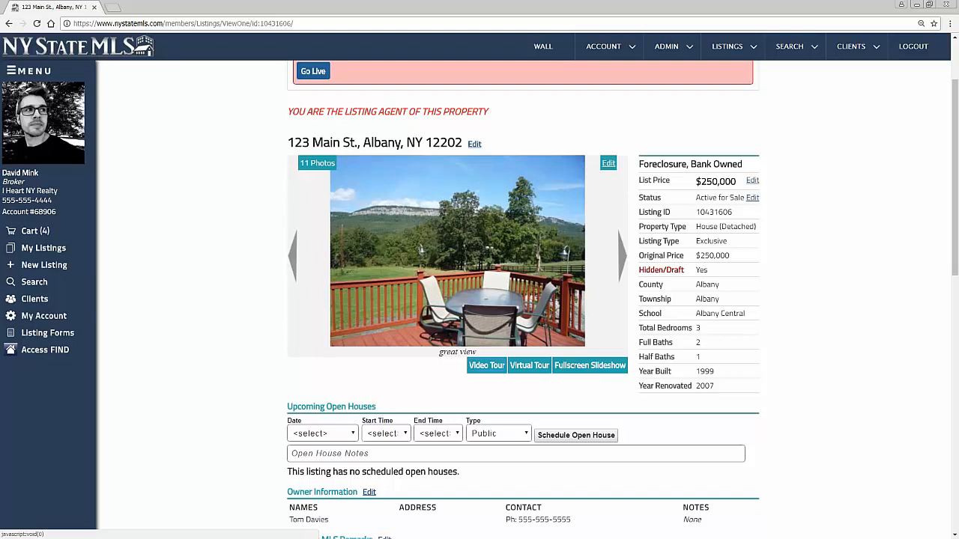
{"action": "left_click", "coordinate": [530, 367]}
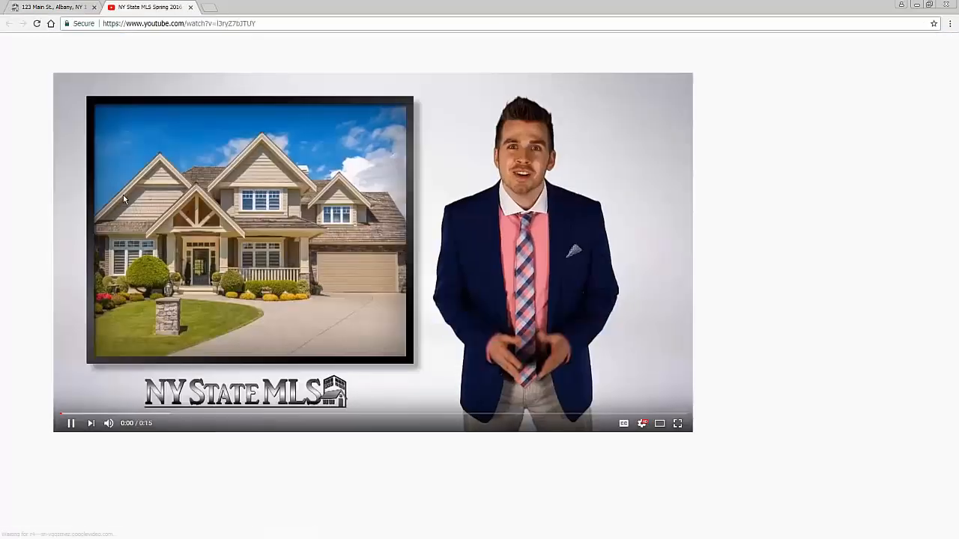
{"action": "key", "text": "ctrl+w"}
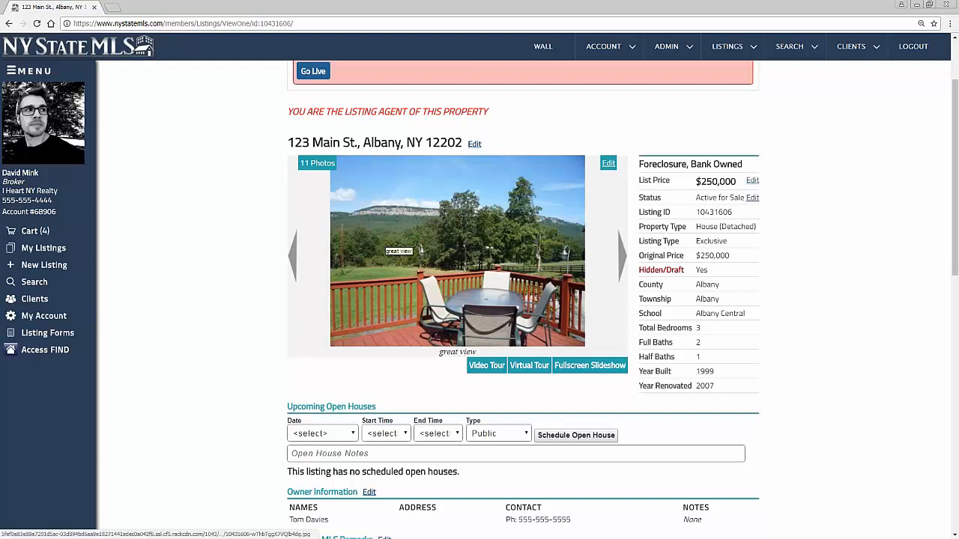
Fill in an open house for 10/28/2017, 12:00pm to 2:00pm, type Public
{"action": "scroll", "coordinate": [360, 300], "scroll_direction": "down", "scroll_amount": 1}
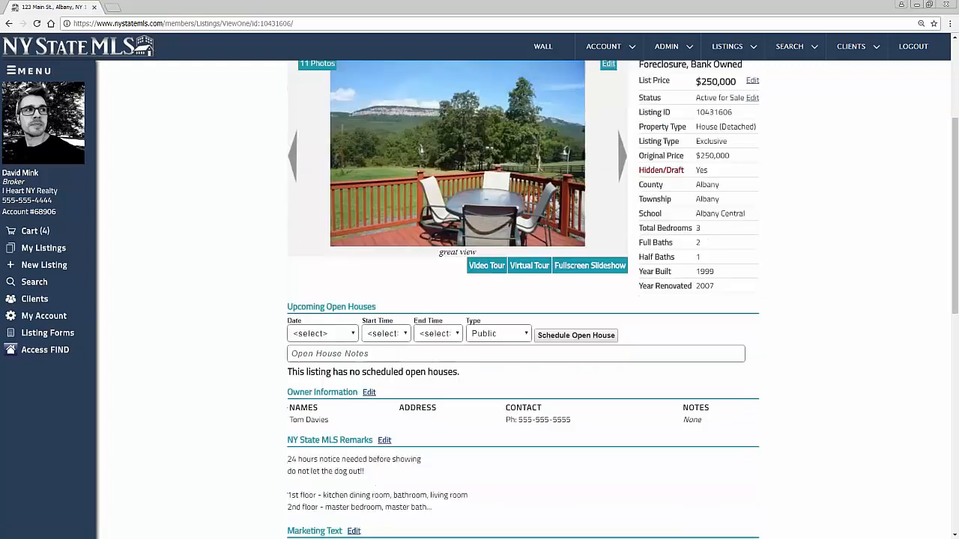
{"action": "left_click", "coordinate": [334, 341]}
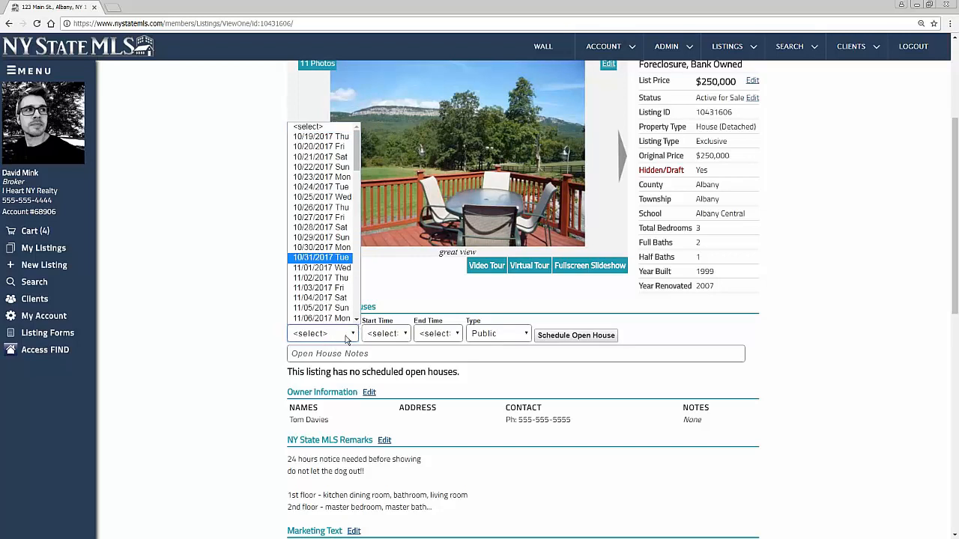
{"action": "left_click", "coordinate": [325, 334]}
{"action": "left_click", "coordinate": [325, 335]}
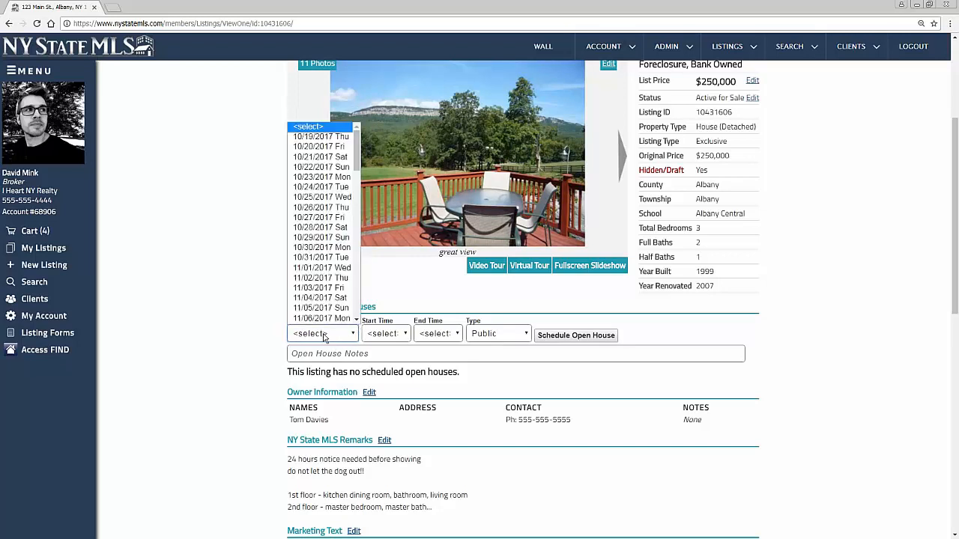
{"action": "left_click", "coordinate": [316, 227]}
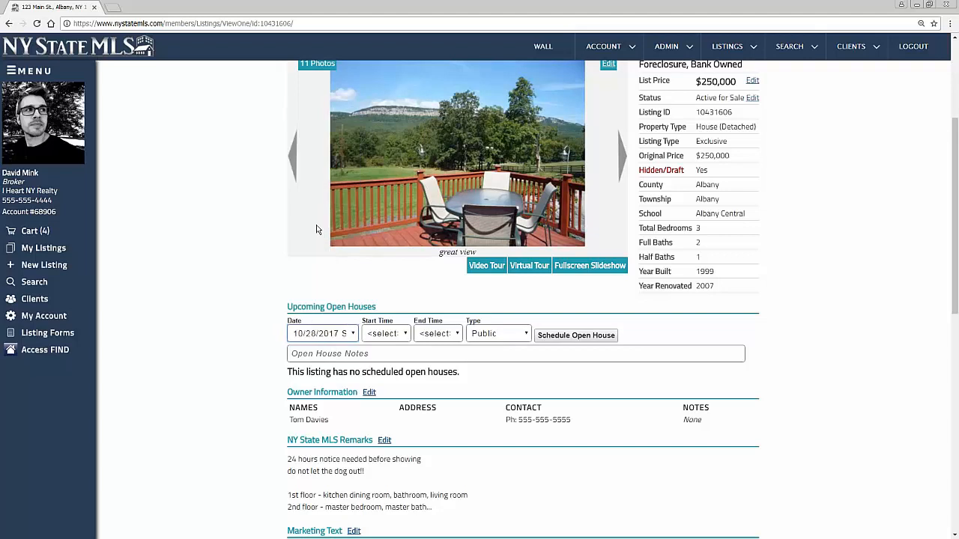
{"action": "left_click", "coordinate": [385, 334]}
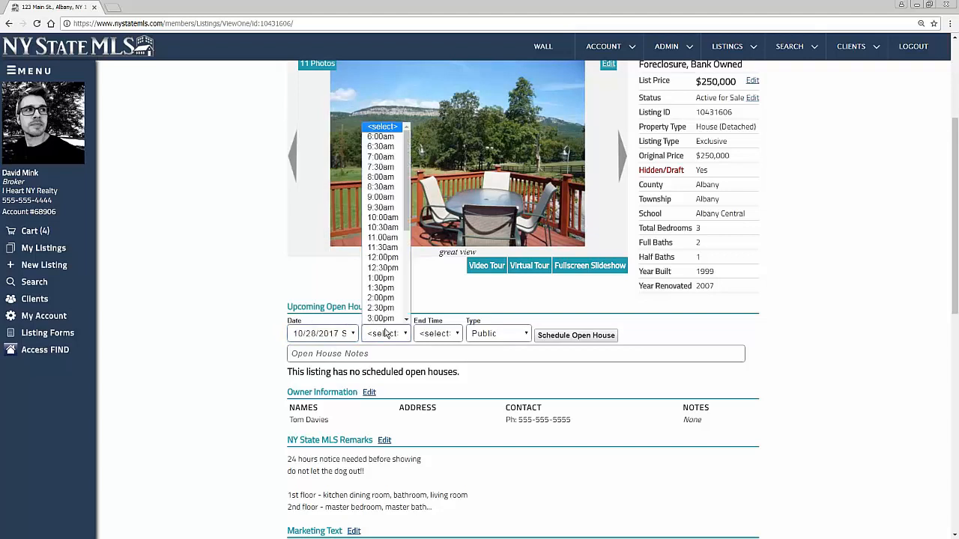
{"action": "left_click", "coordinate": [396, 262]}
{"action": "left_click", "coordinate": [442, 333]}
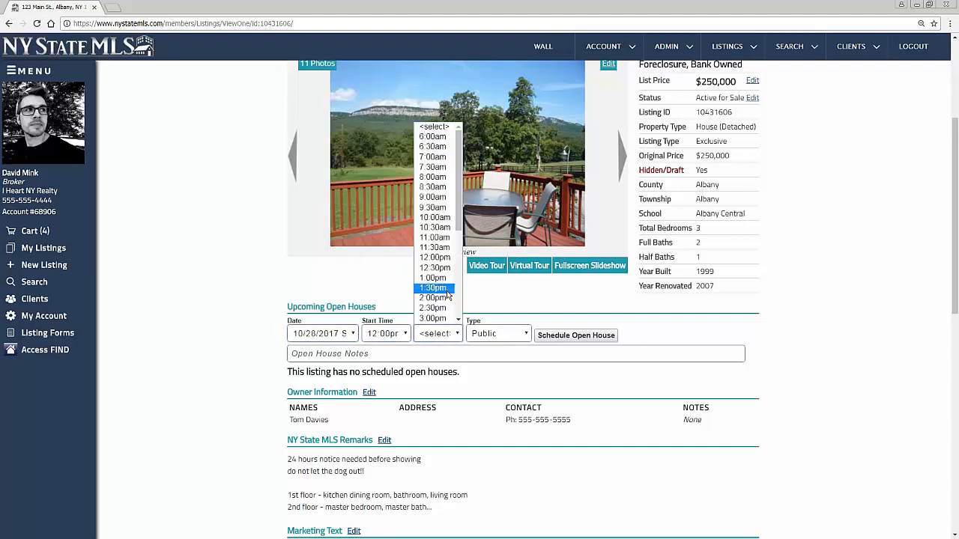
{"action": "left_click", "coordinate": [445, 301]}
{"action": "left_click", "coordinate": [485, 333]}
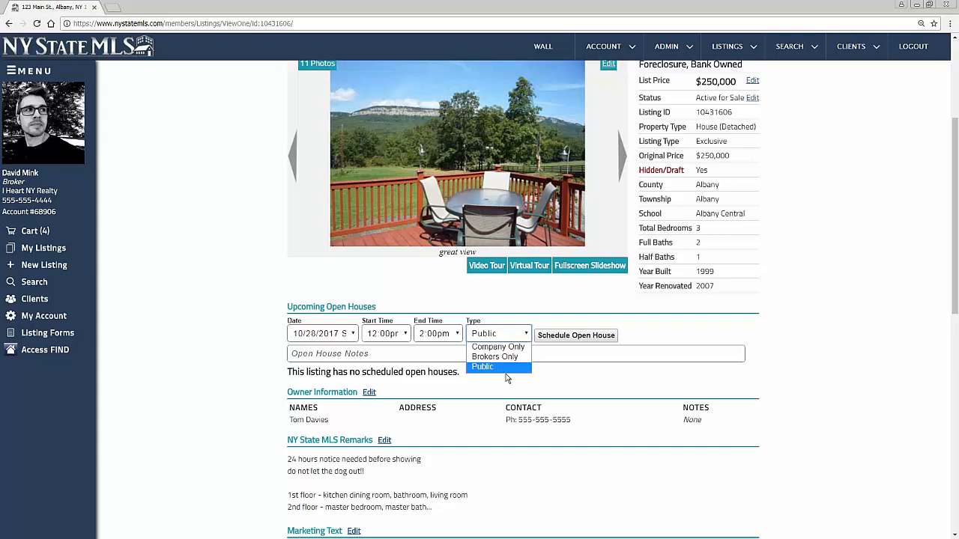
{"action": "left_click", "coordinate": [494, 368]}
Schedule the open house and check it appears on the listing
{"action": "left_click", "coordinate": [575, 335]}
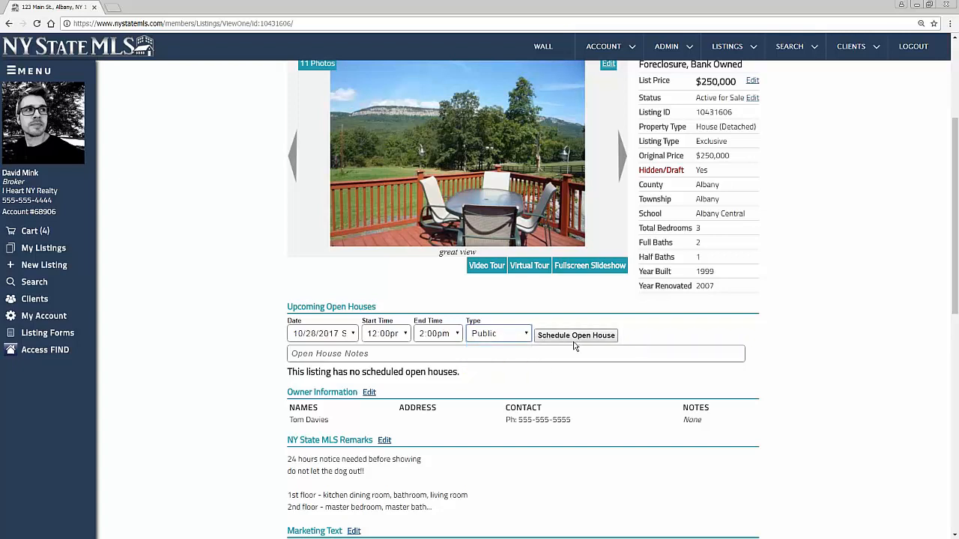
{"action": "left_click", "coordinate": [577, 335]}
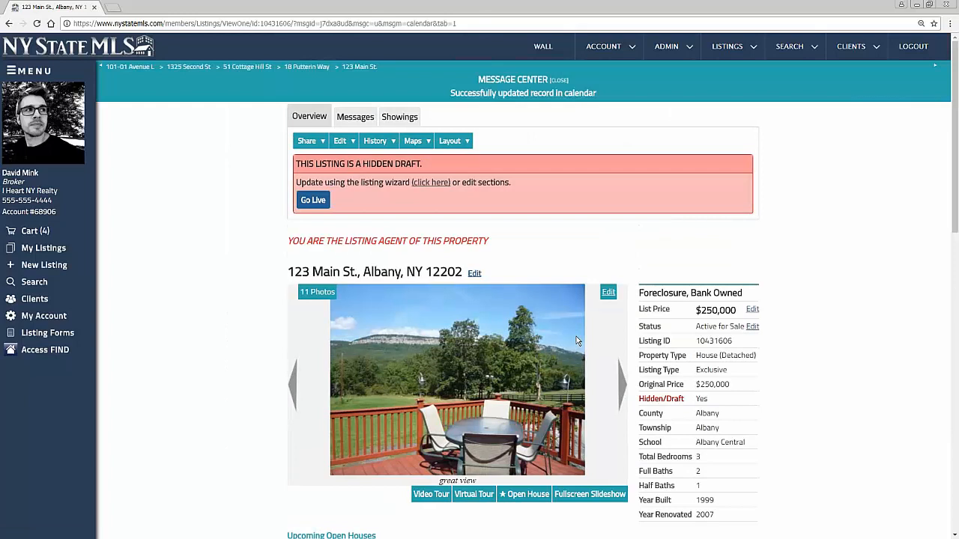
{"action": "scroll", "coordinate": [576, 341], "scroll_direction": "down", "scroll_amount": 5}
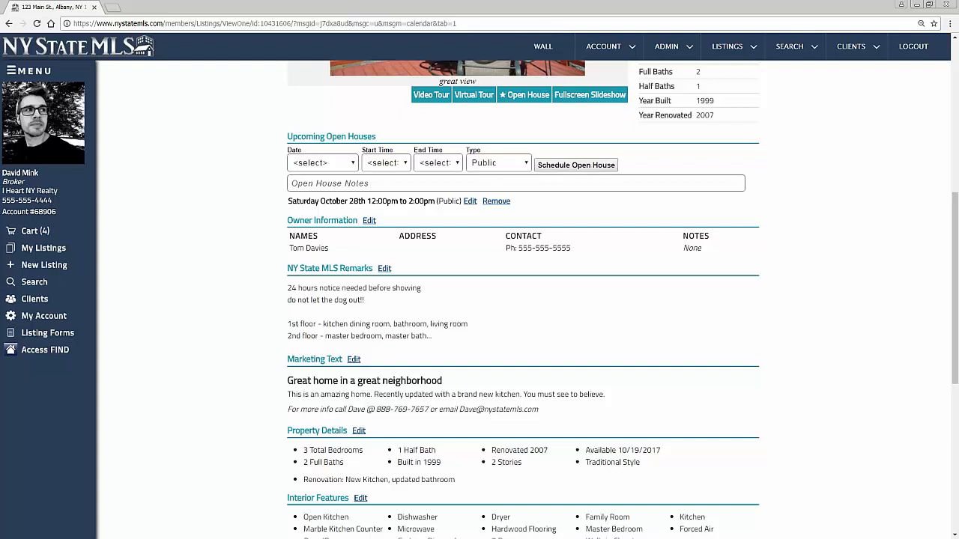
{"action": "scroll", "coordinate": [567, 340], "scroll_direction": "up", "scroll_amount": 5}
Take the 123 Main St. draft live by confirming Go Live in the hidden-draft banner
{"action": "scroll", "coordinate": [567, 340], "scroll_direction": "down", "scroll_amount": 2}
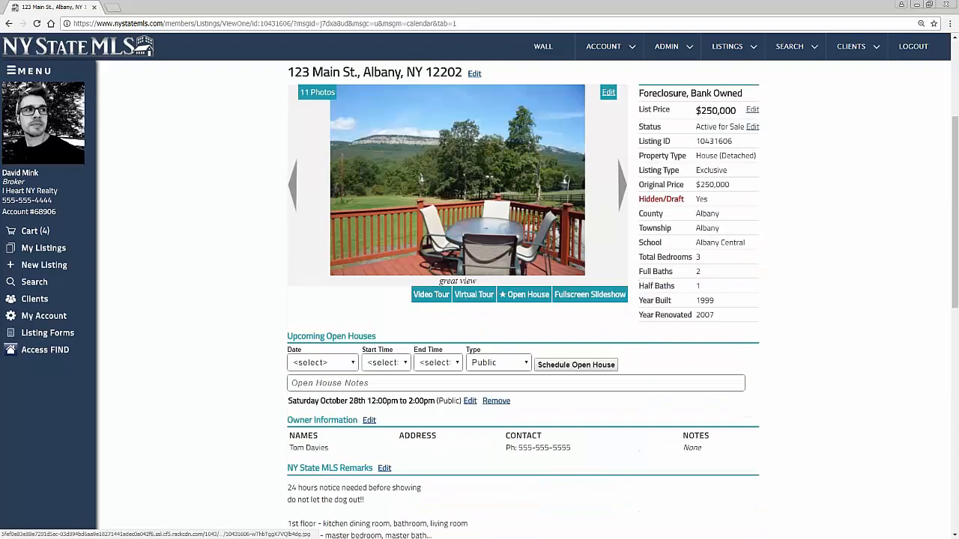
{"action": "scroll", "coordinate": [447, 388], "scroll_direction": "down", "scroll_amount": 1}
{"action": "left_click_drag", "start_coordinate": [286, 359], "coordinate": [727, 352]}
{"action": "scroll", "coordinate": [708, 377], "scroll_direction": "down", "scroll_amount": 1}
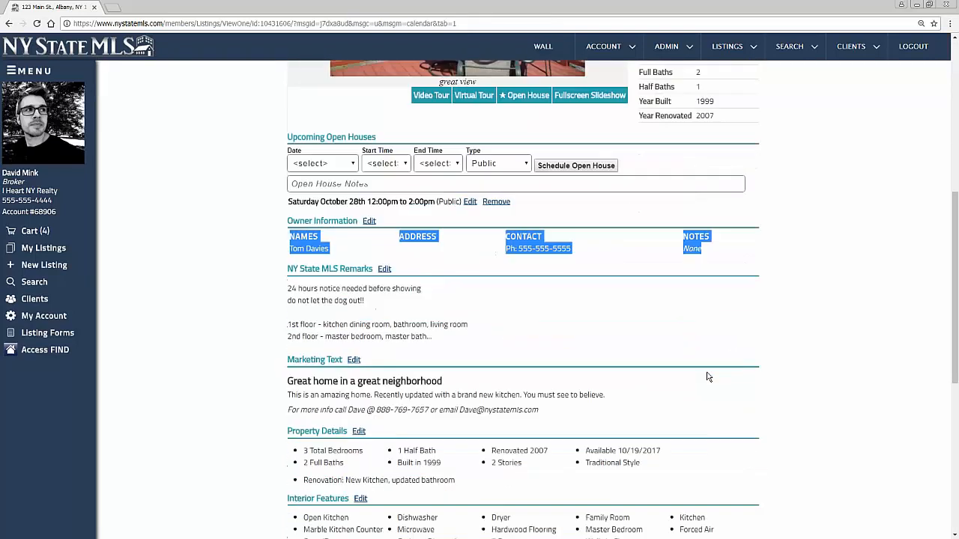
{"action": "scroll", "coordinate": [709, 377], "scroll_direction": "down", "scroll_amount": 1}
{"action": "scroll", "coordinate": [709, 377], "scroll_direction": "up", "scroll_amount": 4}
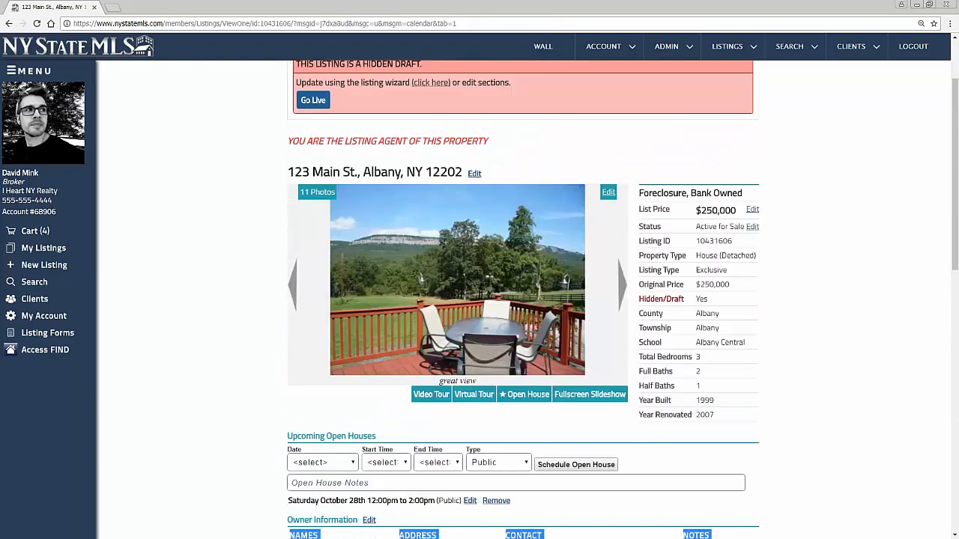
{"action": "left_click", "coordinate": [313, 99]}
{"action": "left_click", "coordinate": [452, 214]}
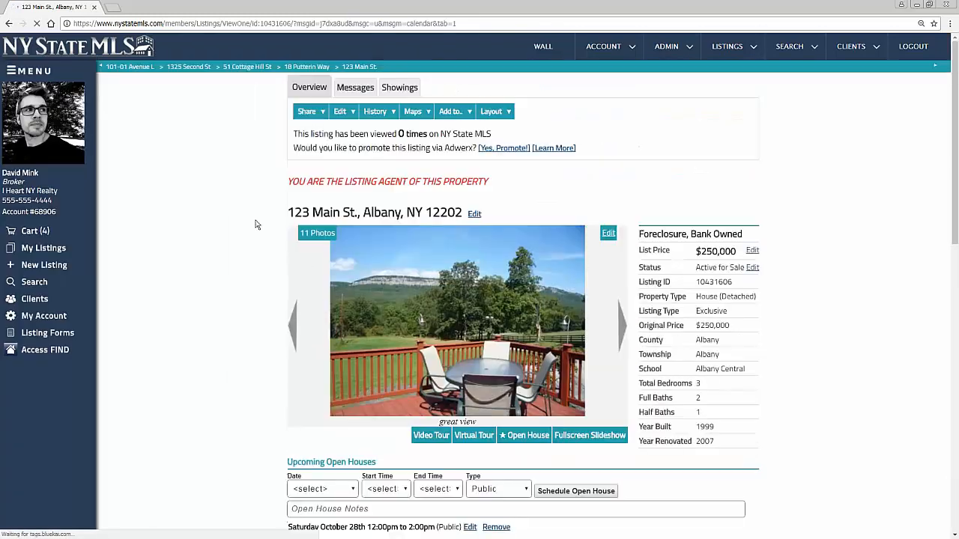
{"action": "left_click", "coordinate": [493, 111]}
Switch to the Client View layout and review the page, including the upcoming open house line
{"action": "left_click", "coordinate": [503, 154]}
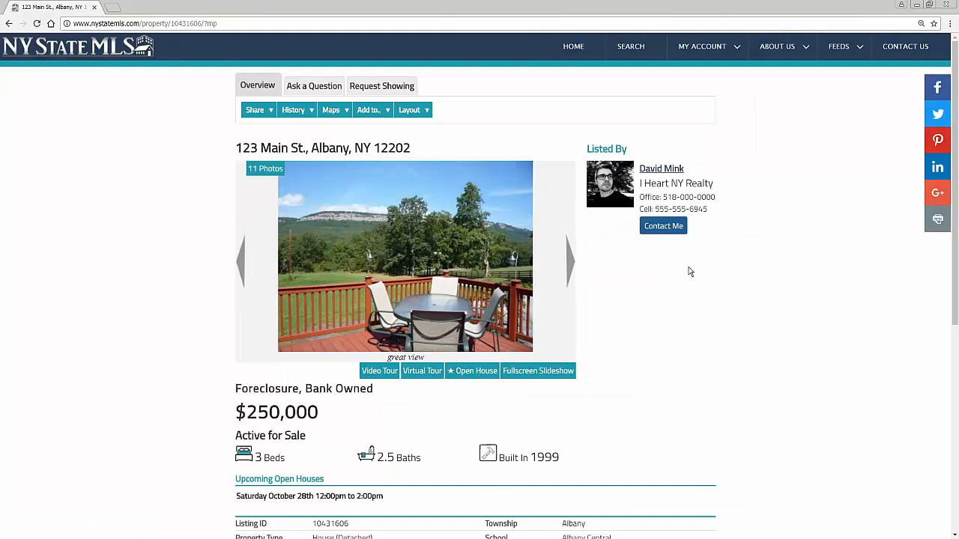
{"action": "scroll", "coordinate": [601, 289], "scroll_direction": "down", "scroll_amount": 2}
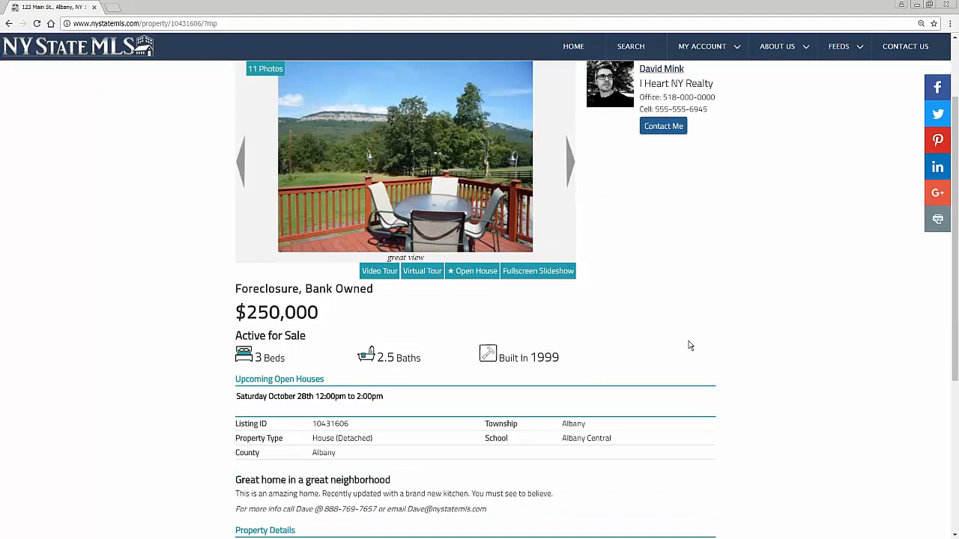
{"action": "scroll", "coordinate": [690, 345], "scroll_direction": "up", "scroll_amount": 2}
{"action": "scroll", "coordinate": [667, 352], "scroll_direction": "down", "scroll_amount": 2}
{"action": "scroll", "coordinate": [472, 349], "scroll_direction": "up", "scroll_amount": 2}
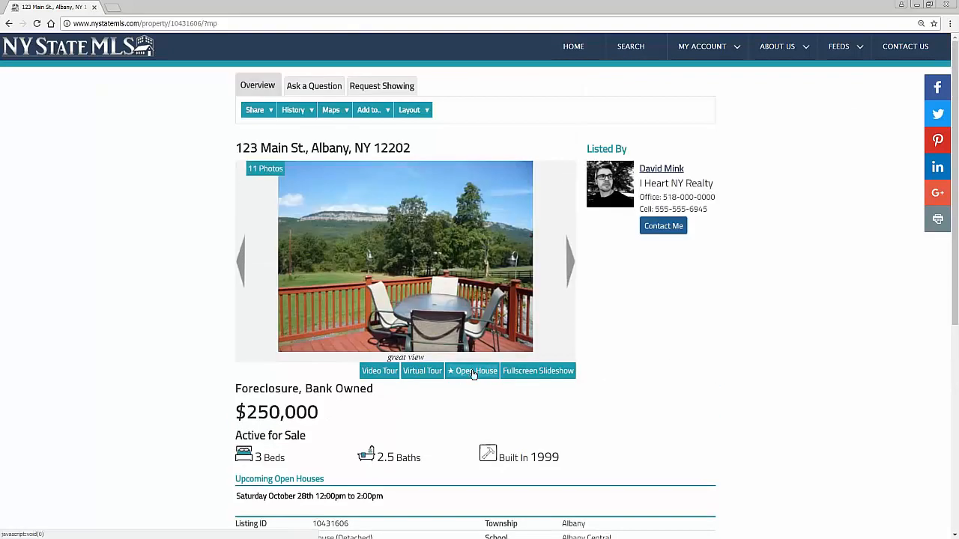
{"action": "scroll", "coordinate": [252, 524], "scroll_direction": "down", "scroll_amount": 2}
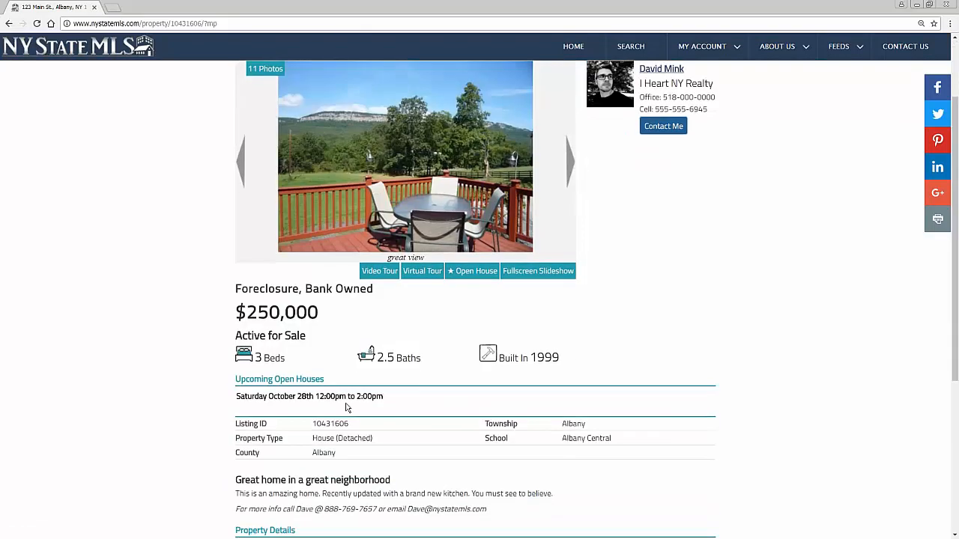
{"action": "left_click_drag", "start_coordinate": [236, 384], "coordinate": [396, 398]}
{"action": "left_click", "coordinate": [430, 400]}
Review the marketing description, then return to the Agent Full layout
{"action": "scroll", "coordinate": [428, 400], "scroll_direction": "down", "scroll_amount": 4}
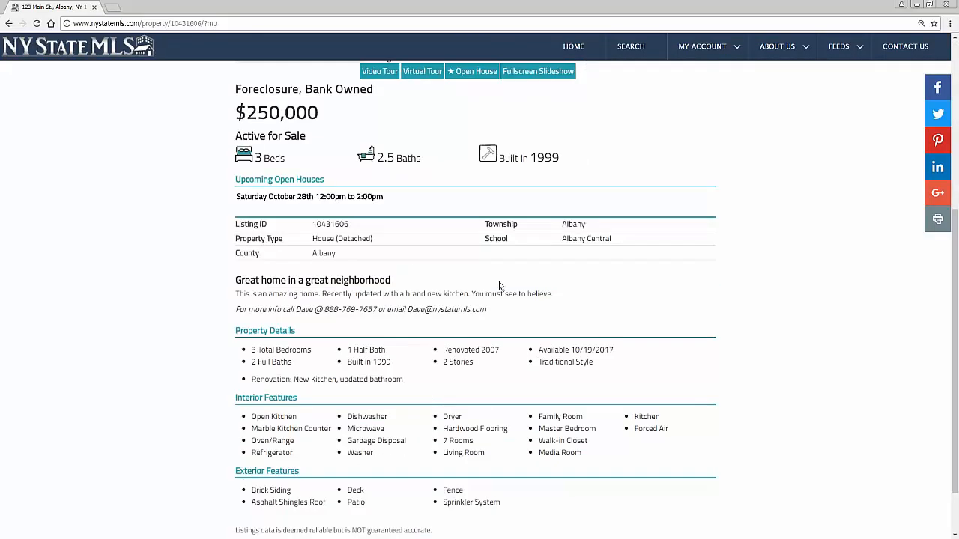
{"action": "left_click_drag", "start_coordinate": [236, 277], "coordinate": [491, 316]}
{"action": "left_click", "coordinate": [502, 315]}
{"action": "scroll", "coordinate": [501, 316], "scroll_direction": "down", "scroll_amount": 1}
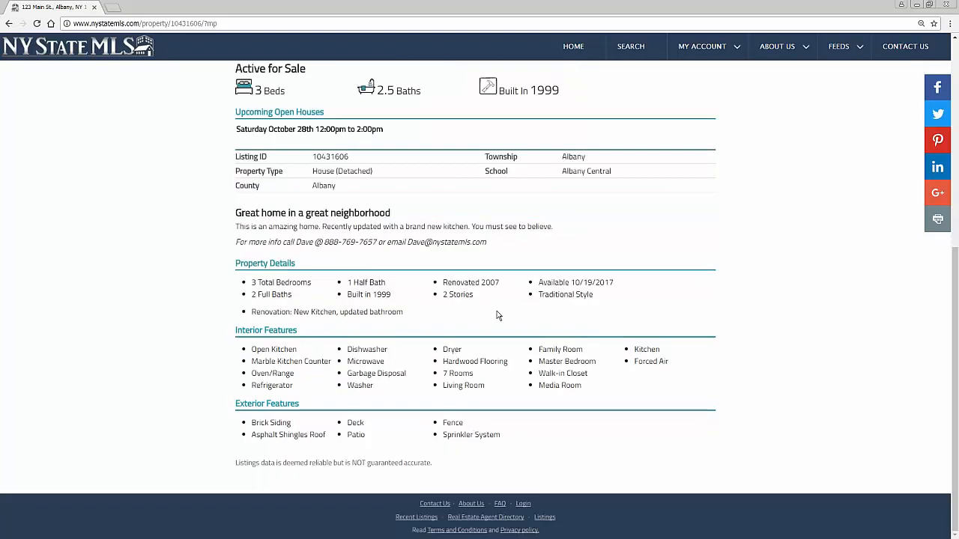
{"action": "scroll", "coordinate": [287, 374], "scroll_direction": "up", "scroll_amount": 5}
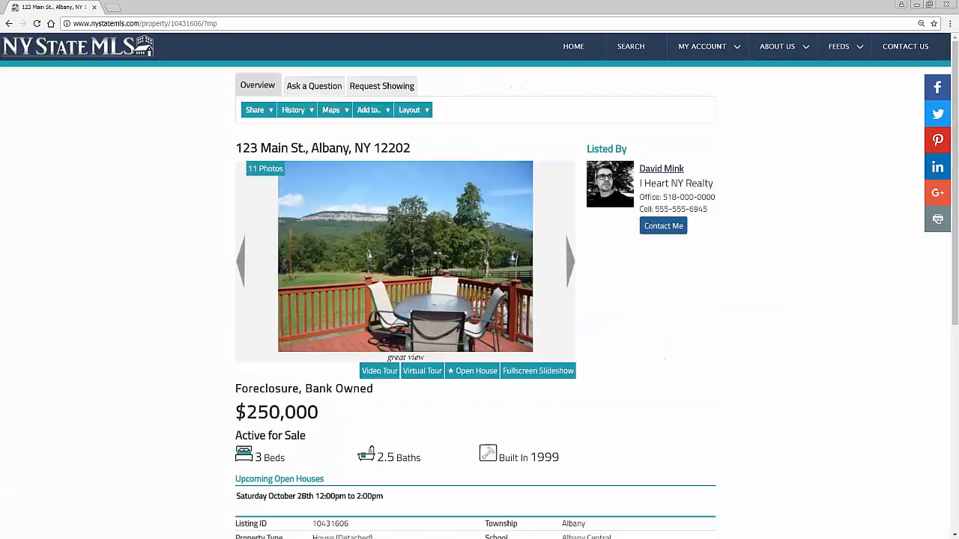
{"action": "left_click", "coordinate": [411, 112]}
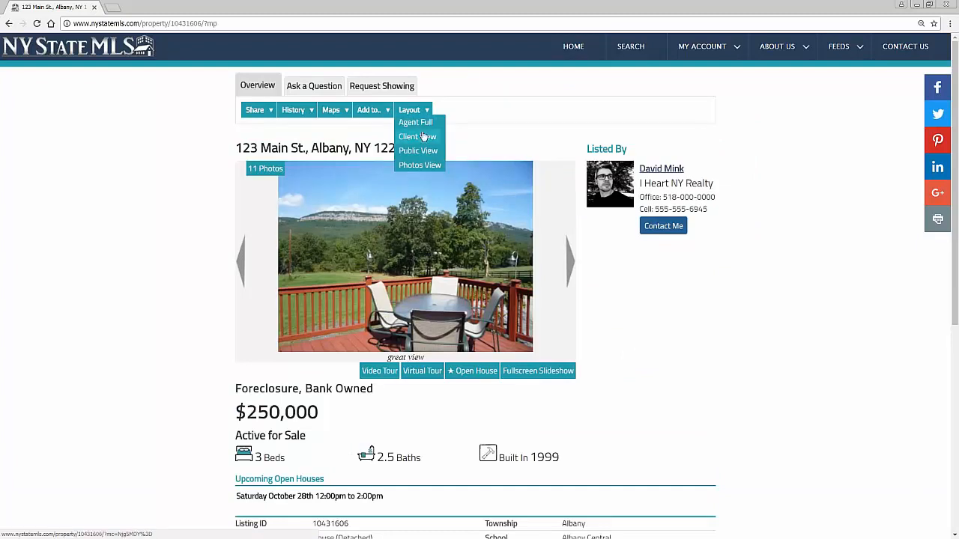
{"action": "left_click", "coordinate": [416, 122]}
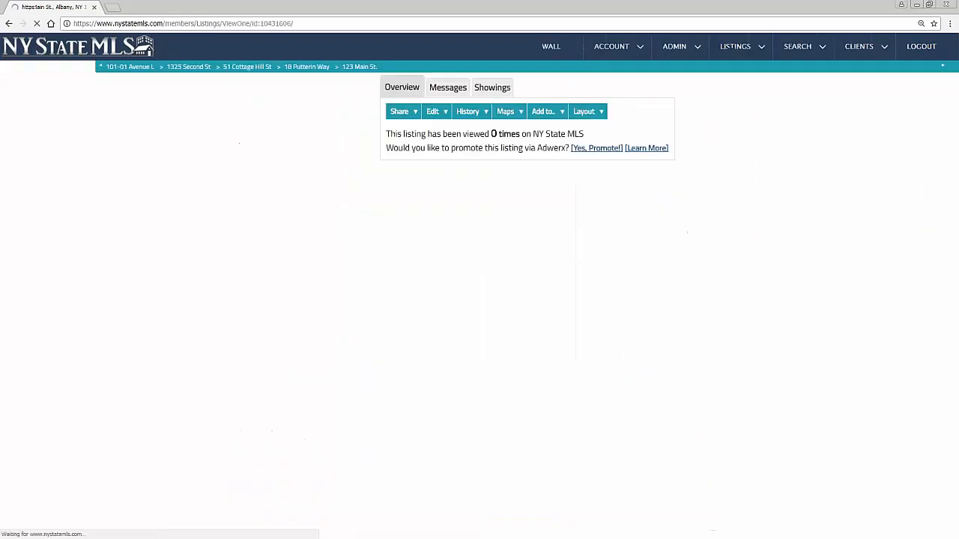
Review the owner information and owner notes on the 123 Main St. agent listing page
{"action": "scroll", "coordinate": [287, 253], "scroll_direction": "down", "scroll_amount": 4}
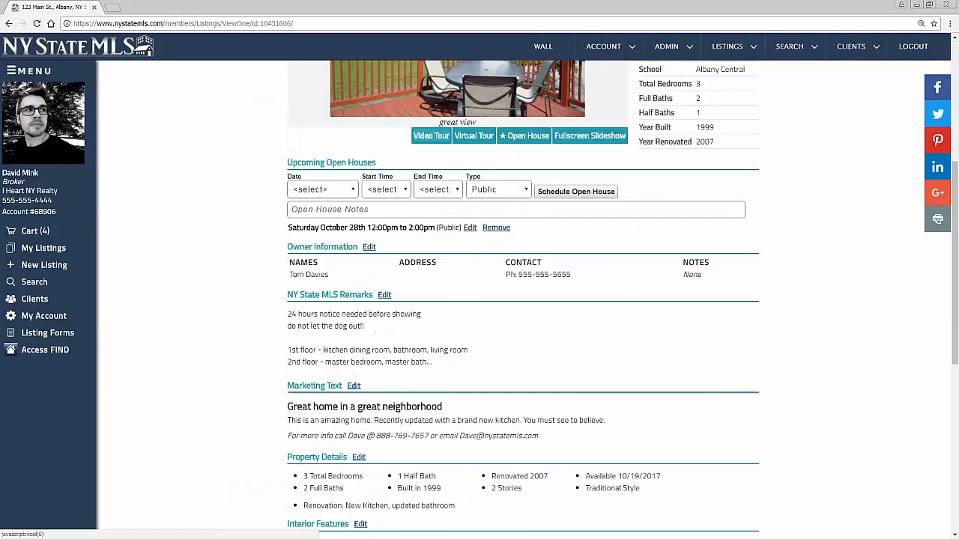
{"action": "left_click_drag", "start_coordinate": [285, 252], "coordinate": [687, 323]}
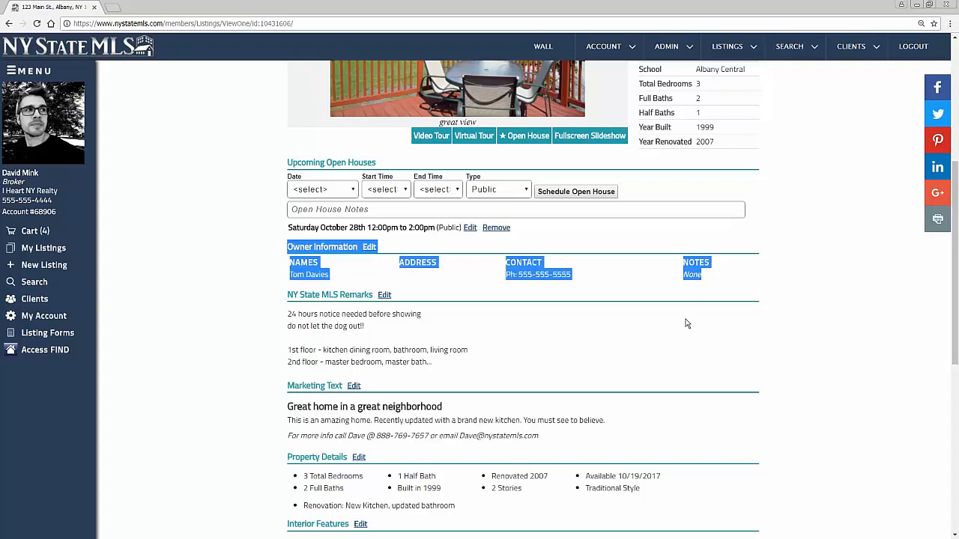
{"action": "left_click", "coordinate": [352, 283]}
{"action": "left_click_drag", "start_coordinate": [725, 285], "coordinate": [283, 256]}
{"action": "left_click", "coordinate": [283, 256]}
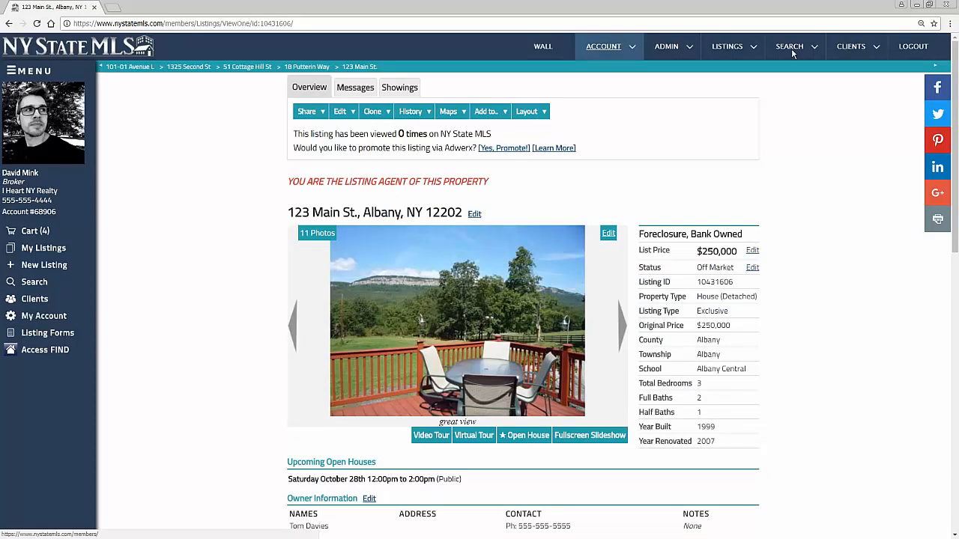
{"action": "mouse_move", "coordinate": [791, 48]}
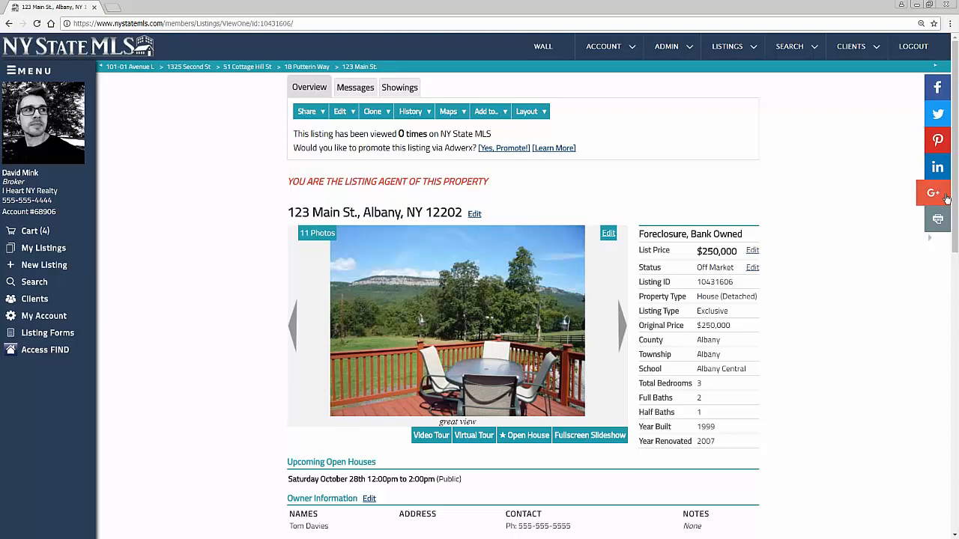
{"action": "left_click", "coordinate": [939, 95]}
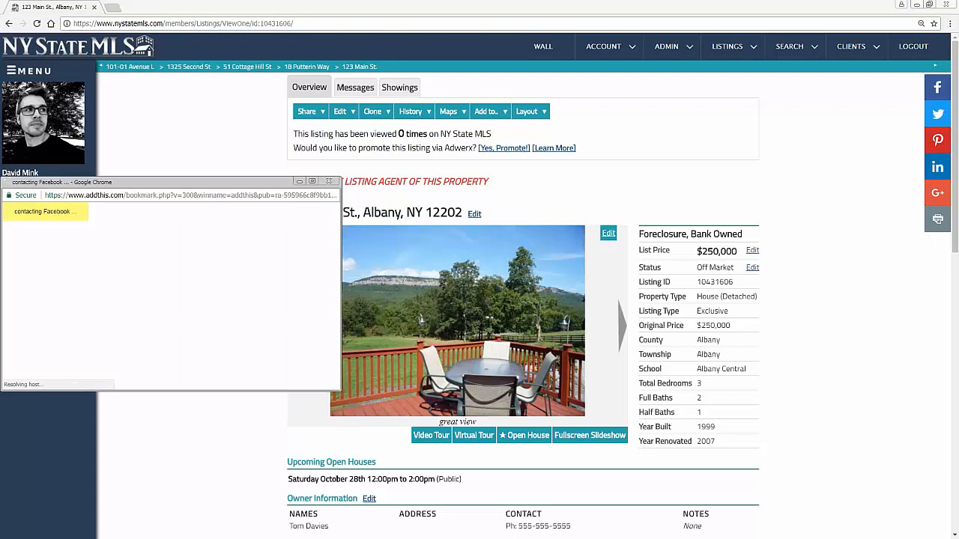
{"action": "left_click_drag", "start_coordinate": [149, 185], "coordinate": [344, 155]}
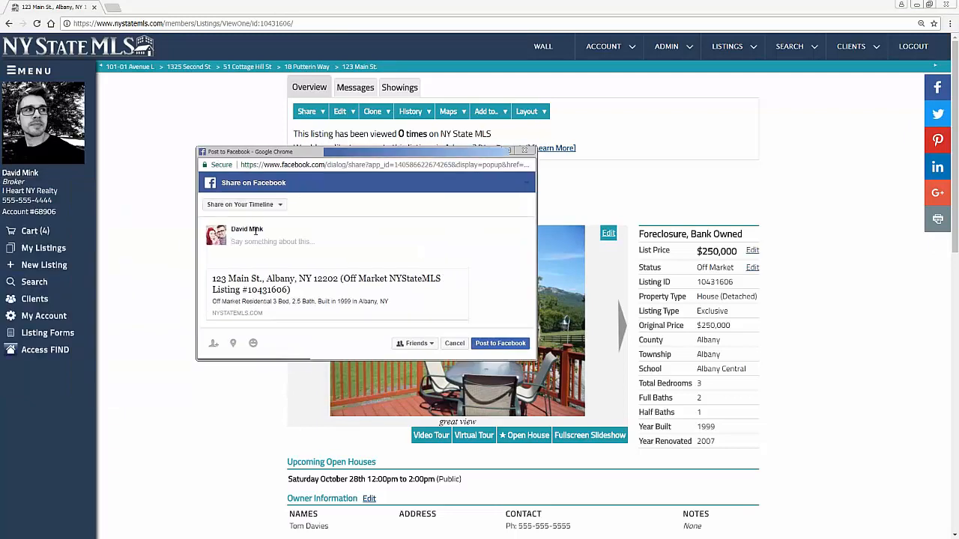
{"action": "left_click", "coordinate": [260, 204]}
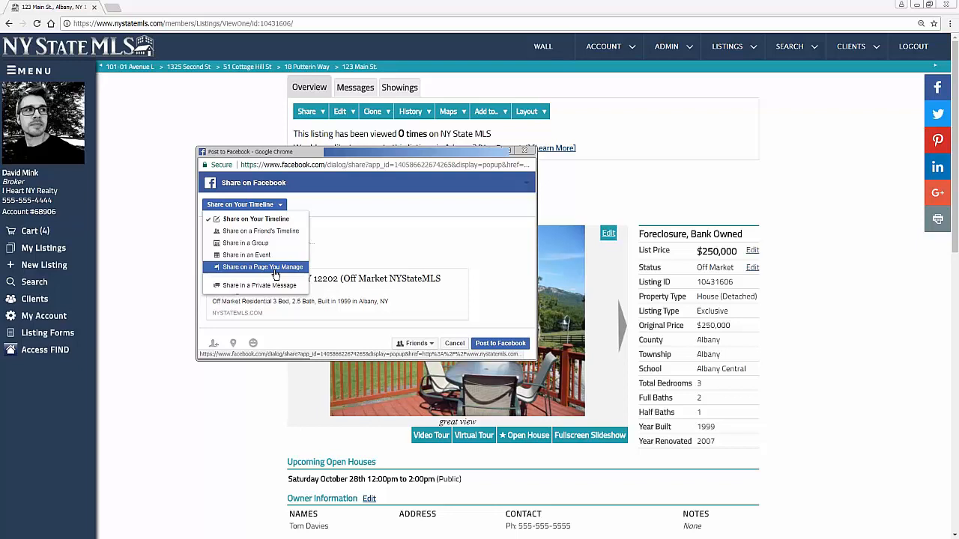
{"action": "left_click", "coordinate": [411, 231]}
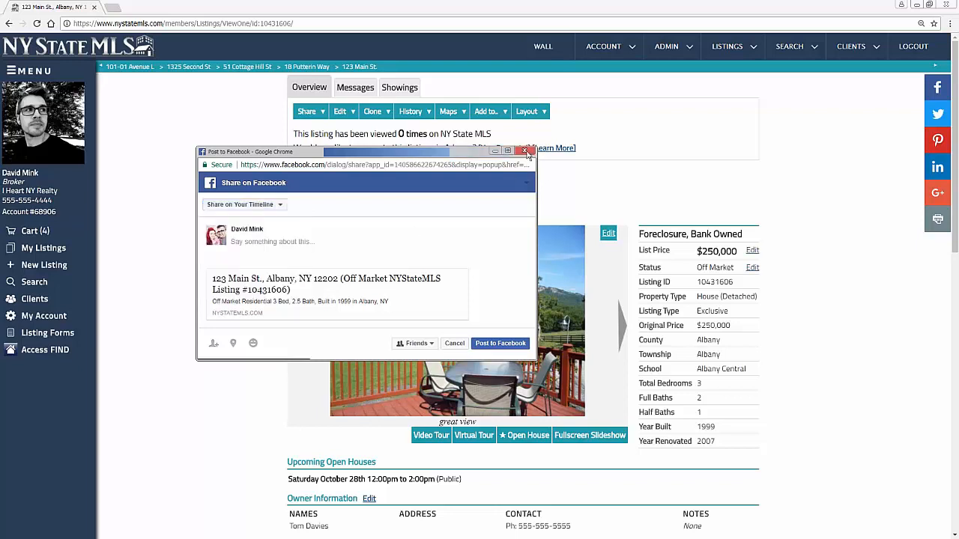
{"action": "left_click", "coordinate": [526, 151]}
{"action": "left_click", "coordinate": [411, 214]}
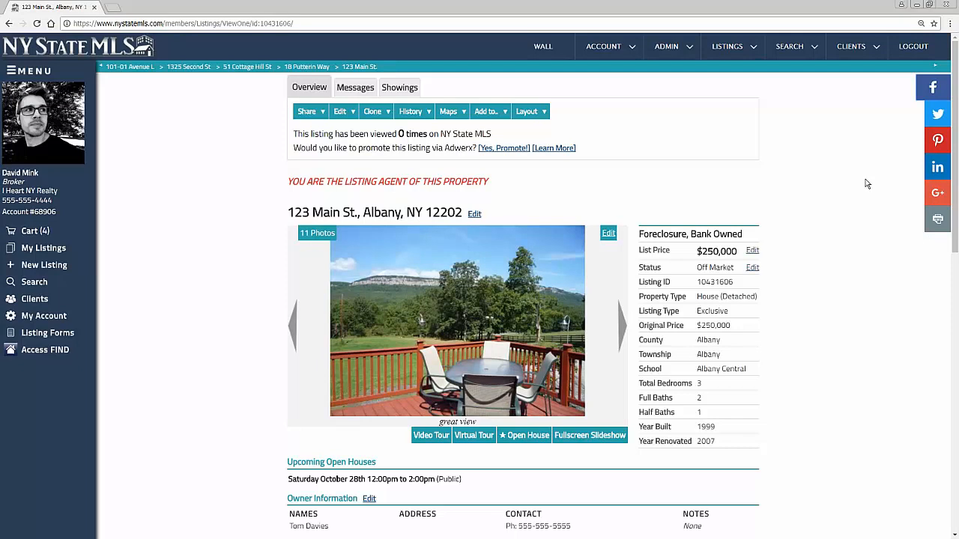
Browse the New To Market hotsheet results, then bring up the blank Search Listings form
{"action": "mouse_move", "coordinate": [789, 47]}
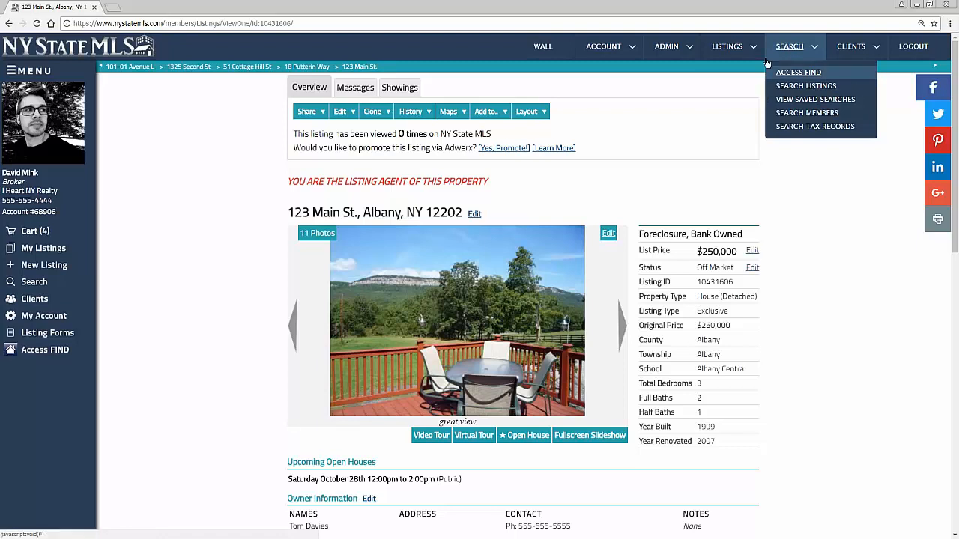
{"action": "mouse_move", "coordinate": [728, 48]}
{"action": "mouse_move", "coordinate": [744, 143]}
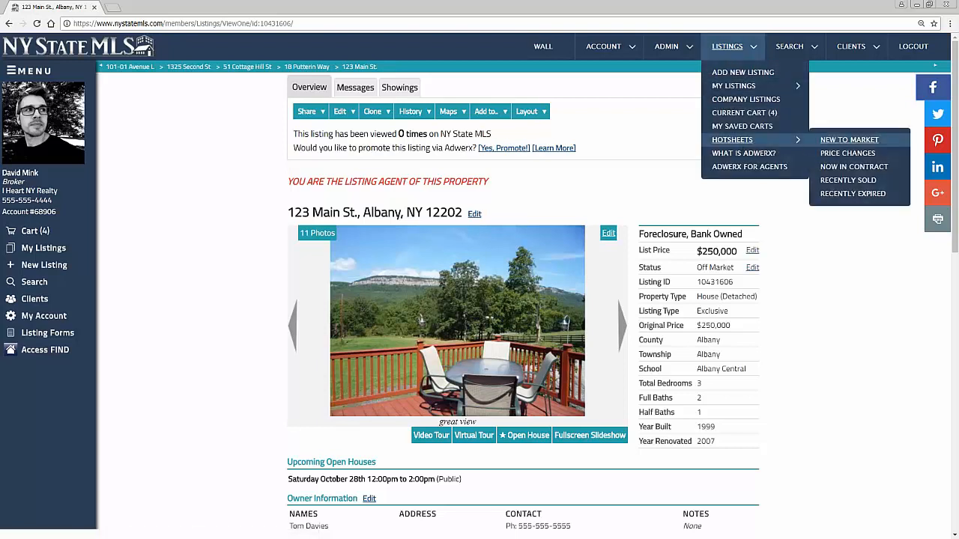
{"action": "left_click", "coordinate": [847, 139]}
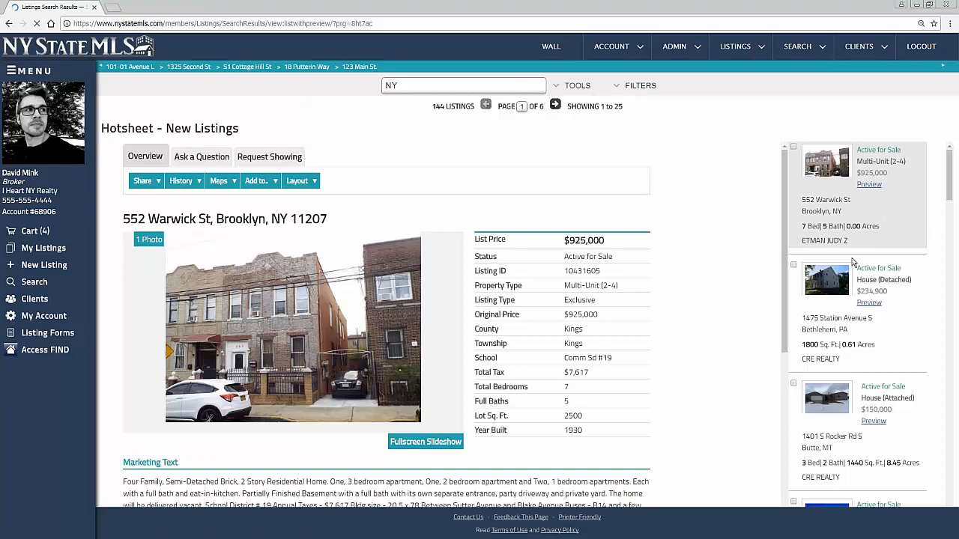
{"action": "scroll", "coordinate": [854, 262], "scroll_direction": "down", "scroll_amount": 2}
{"action": "scroll", "coordinate": [683, 351], "scroll_direction": "down", "scroll_amount": 3}
{"action": "scroll", "coordinate": [686, 342], "scroll_direction": "up", "scroll_amount": 3}
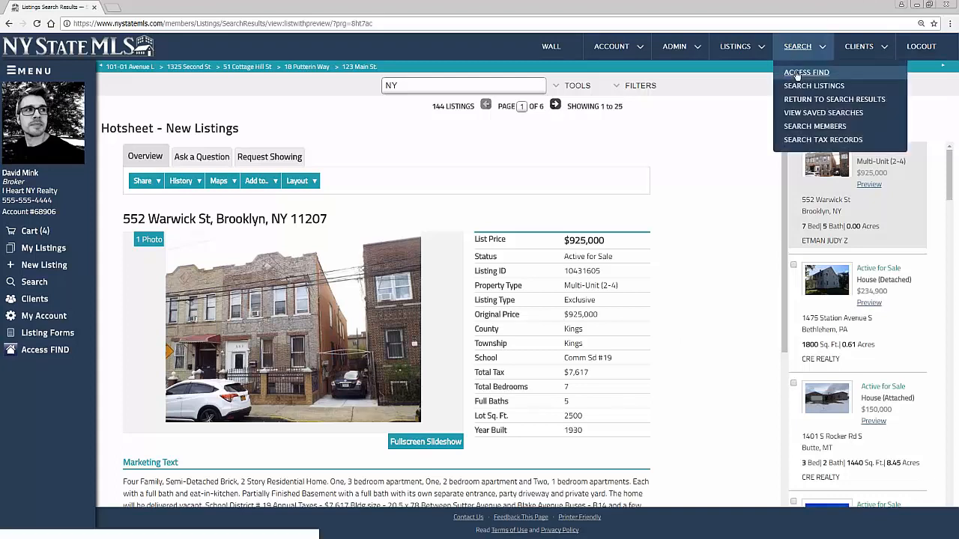
{"action": "left_click", "coordinate": [798, 87]}
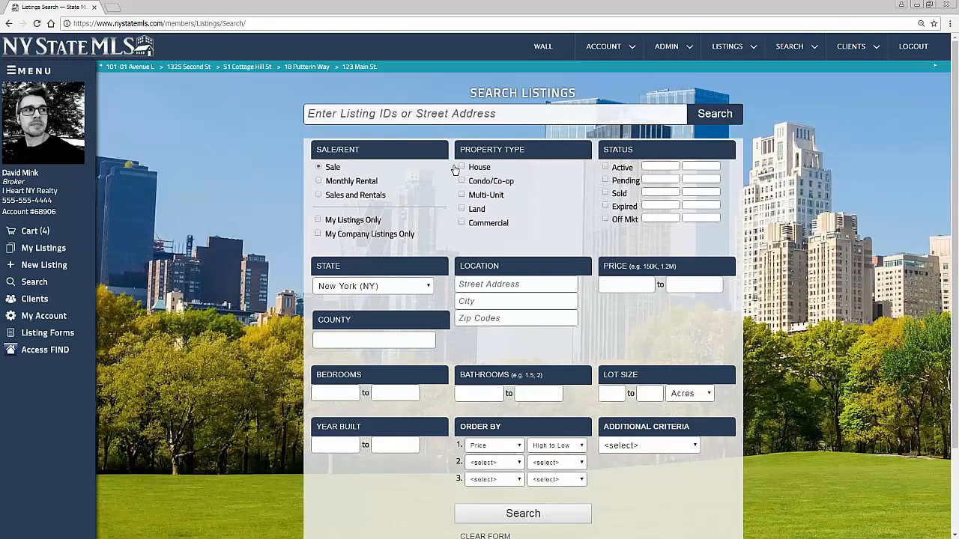
Search for active houses, returning 6157 listings
{"action": "left_click", "coordinate": [462, 168]}
{"action": "left_click", "coordinate": [606, 167]}
{"action": "left_click", "coordinate": [708, 117]}
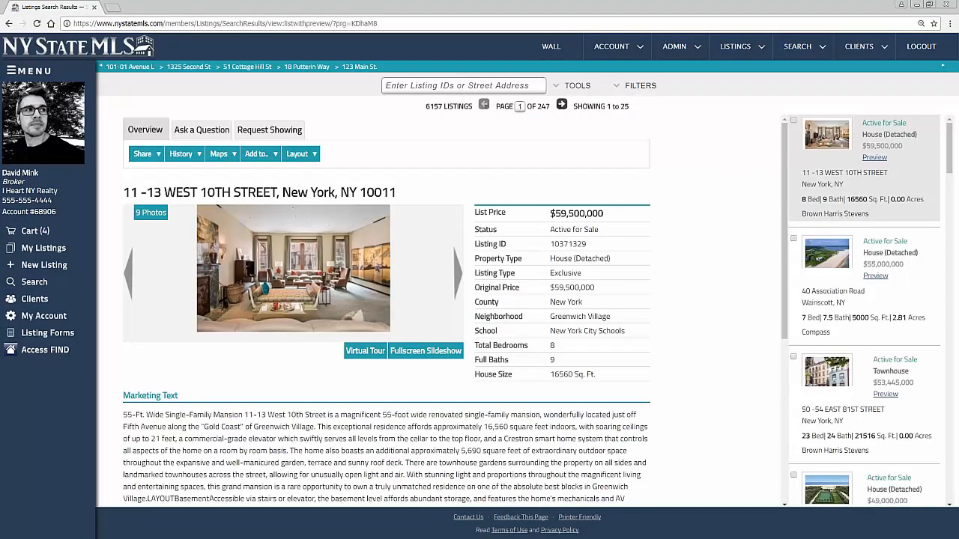
{"action": "scroll", "coordinate": [830, 179], "scroll_direction": "down", "scroll_amount": 7}
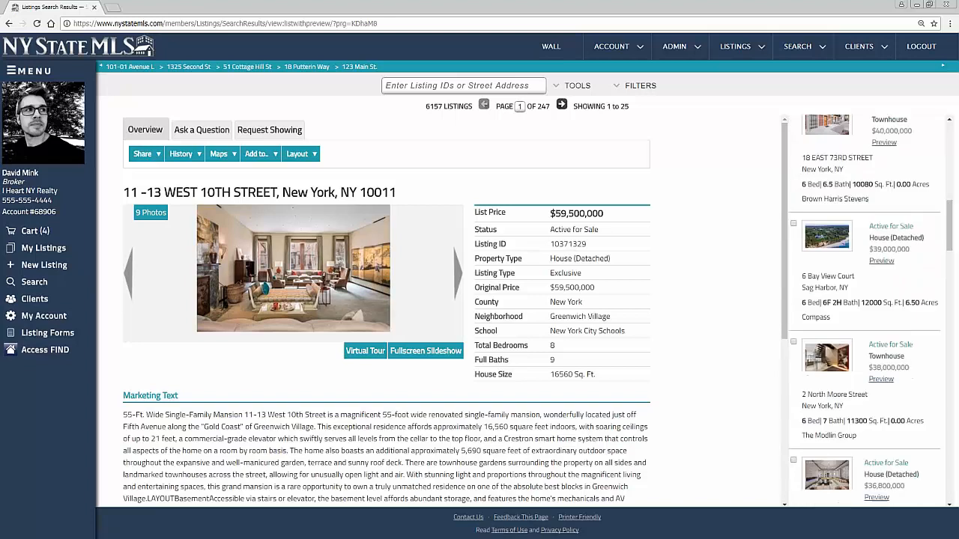
{"action": "scroll", "coordinate": [830, 225], "scroll_direction": "up", "scroll_amount": 7}
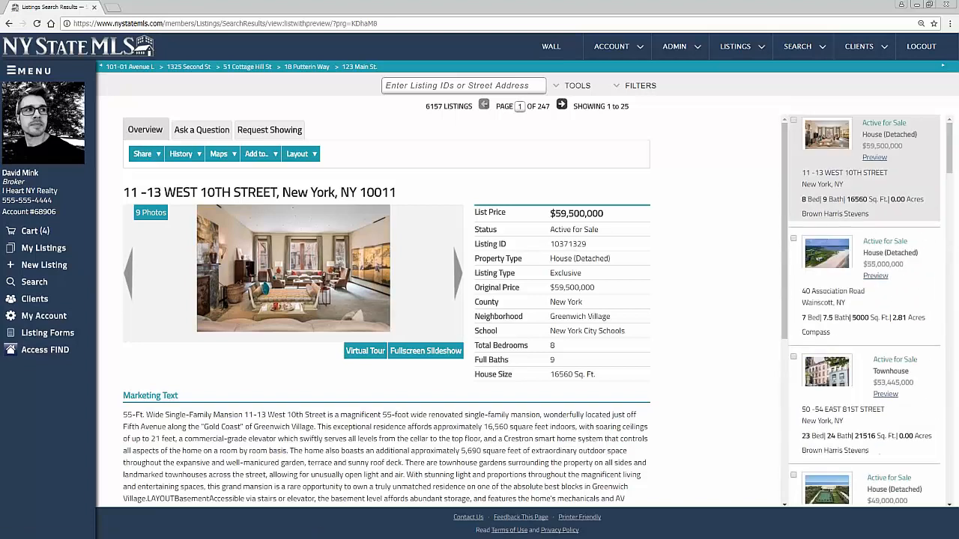
{"action": "left_click", "coordinate": [830, 244]}
{"action": "scroll", "coordinate": [830, 244], "scroll_direction": "down", "scroll_amount": 1}
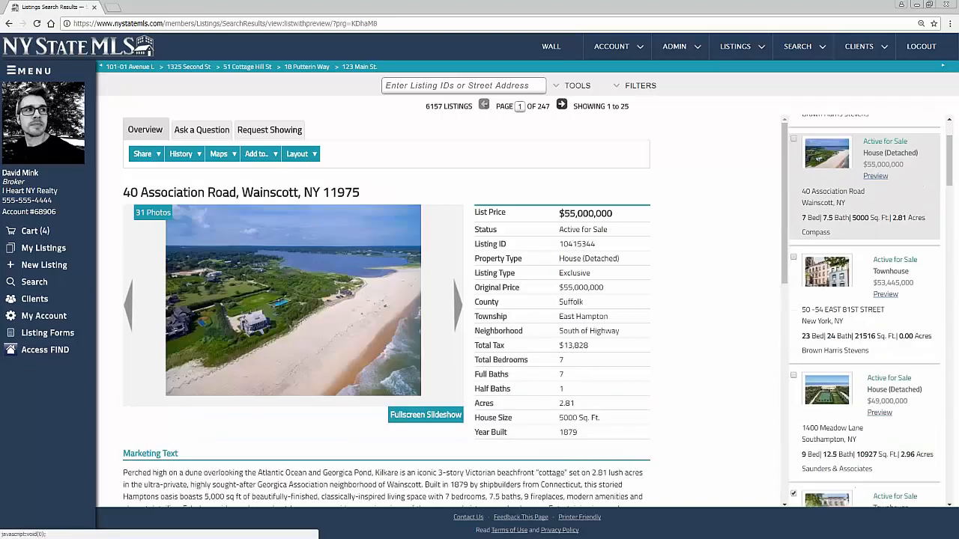
{"action": "left_click", "coordinate": [833, 276]}
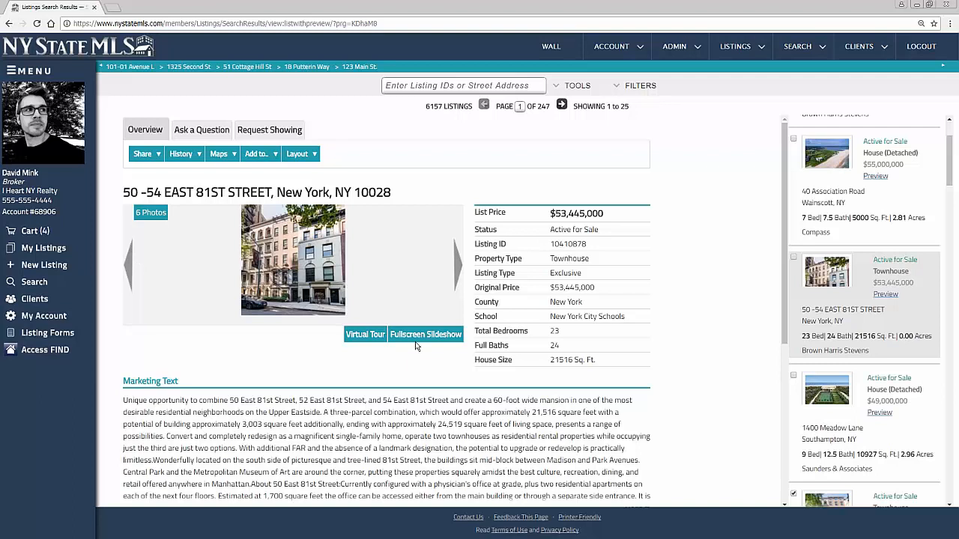
{"action": "scroll", "coordinate": [418, 346], "scroll_direction": "down", "scroll_amount": 4}
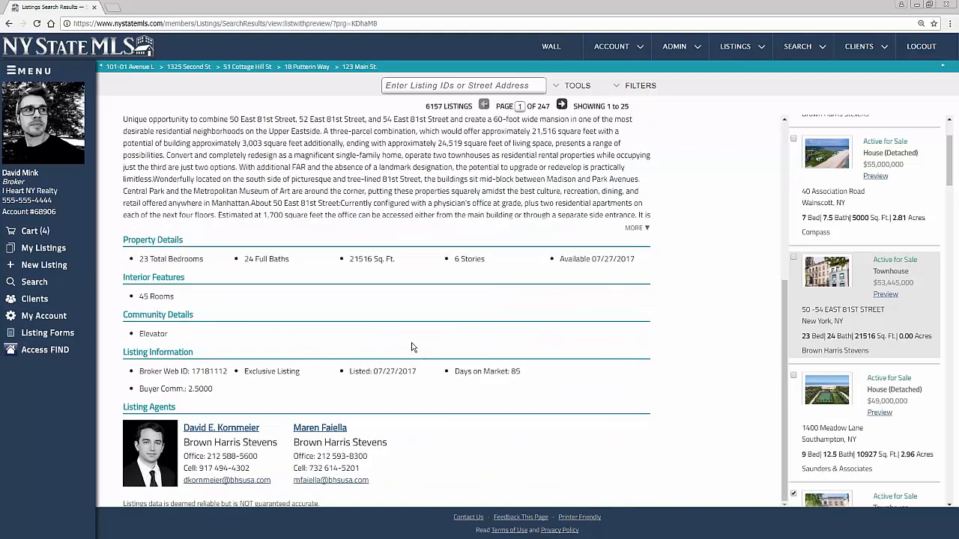
{"action": "scroll", "coordinate": [411, 347], "scroll_direction": "up", "scroll_amount": 4}
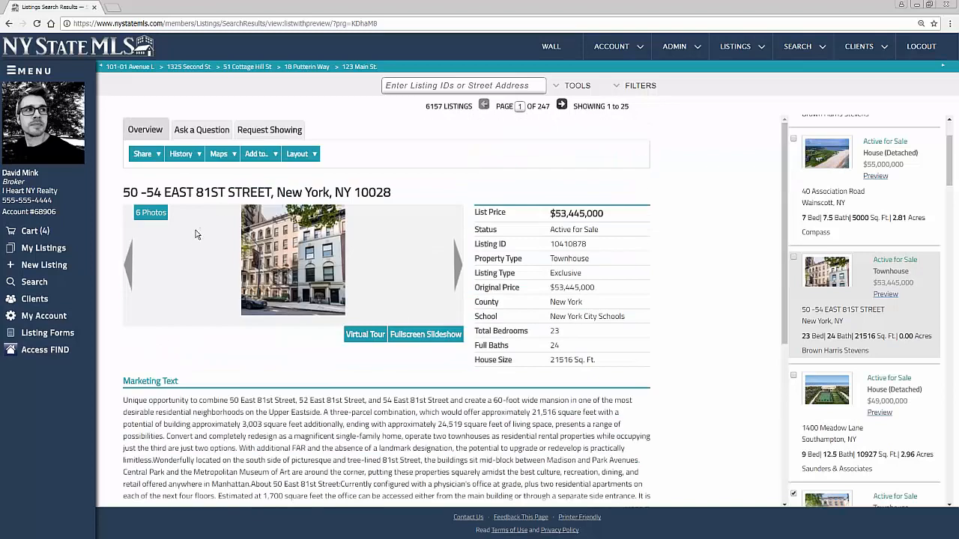
{"action": "scroll", "coordinate": [197, 234], "scroll_direction": "down", "scroll_amount": 2}
{"action": "scroll", "coordinate": [197, 235], "scroll_direction": "up", "scroll_amount": 2}
{"action": "left_click", "coordinate": [810, 401]}
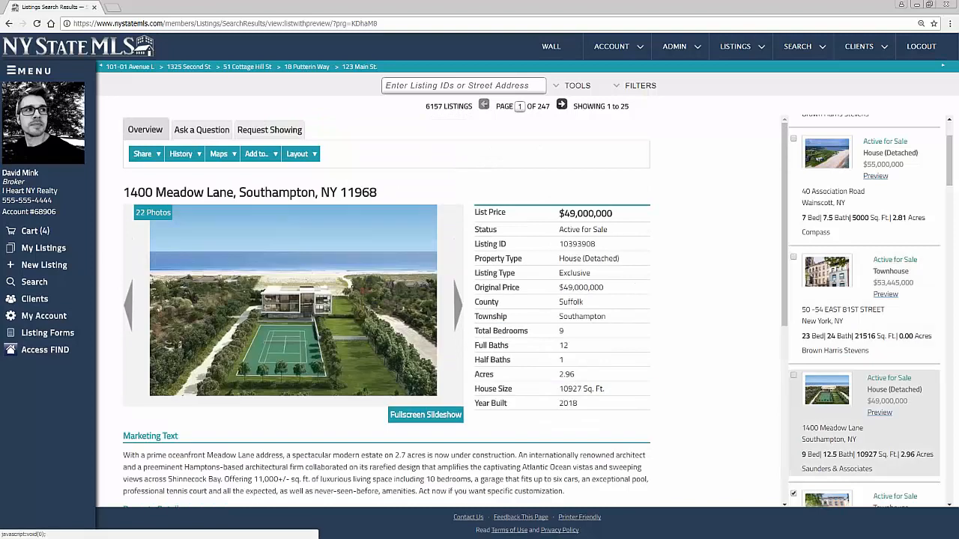
{"action": "left_click", "coordinate": [823, 169]}
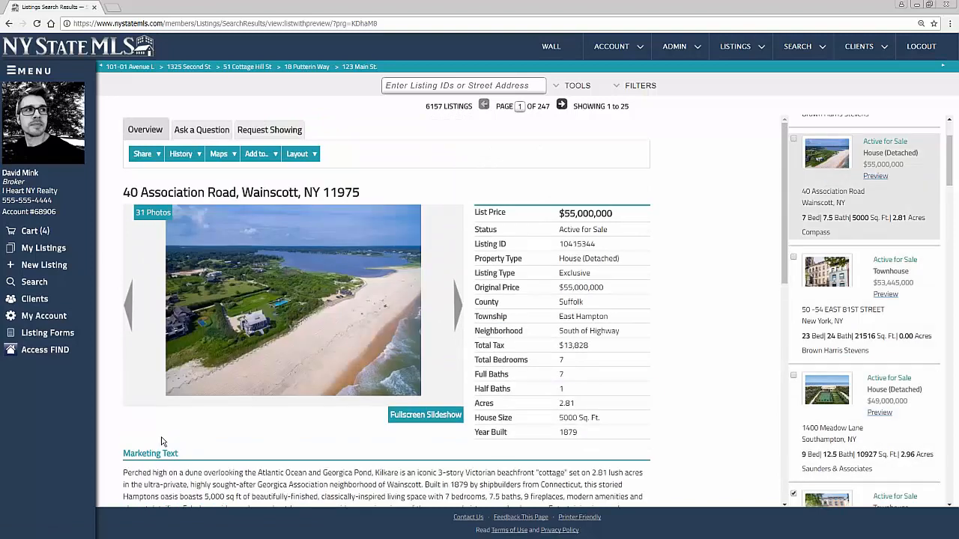
{"action": "scroll", "coordinate": [861, 344], "scroll_direction": "down", "scroll_amount": 5}
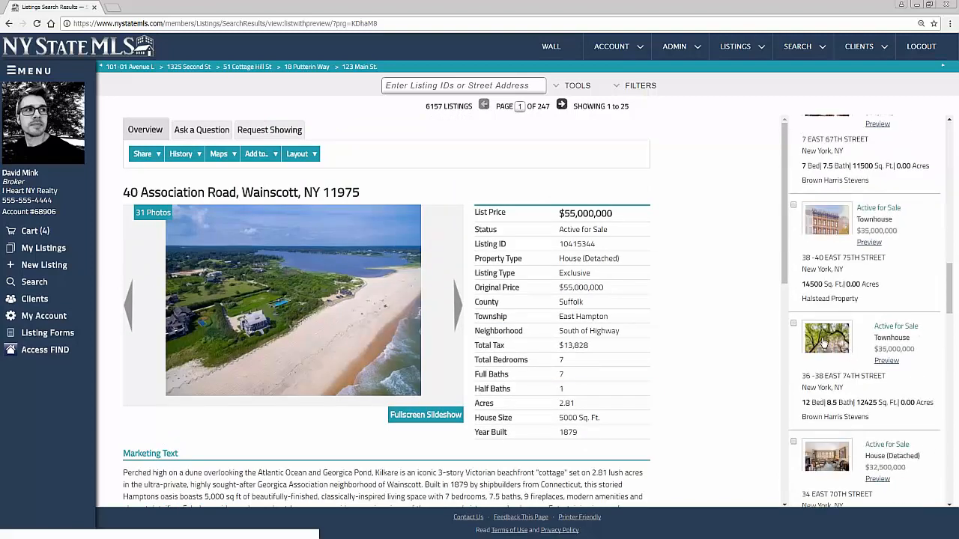
{"action": "left_click", "coordinate": [839, 374]}
{"action": "scroll", "coordinate": [221, 331], "scroll_direction": "down", "scroll_amount": 1}
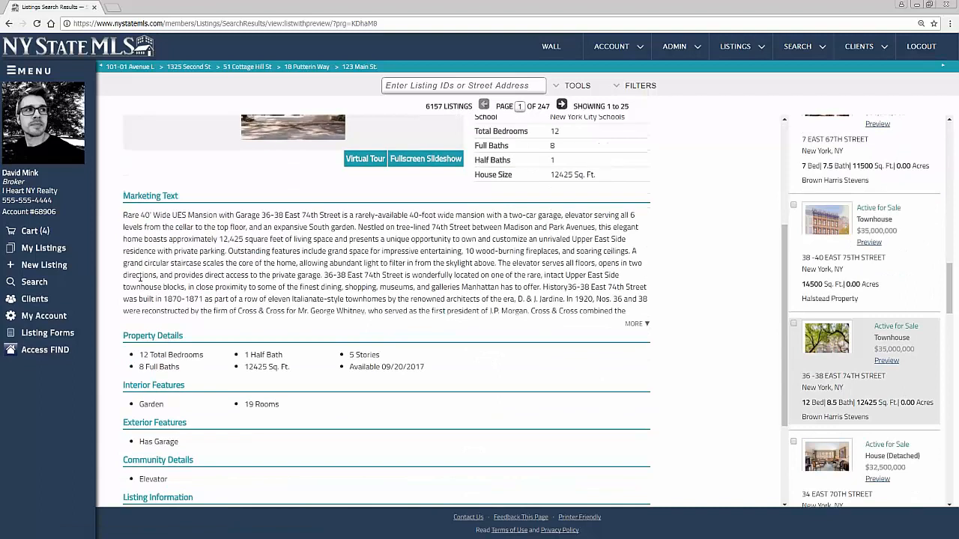
{"action": "scroll", "coordinate": [161, 307], "scroll_direction": "down", "scroll_amount": 2}
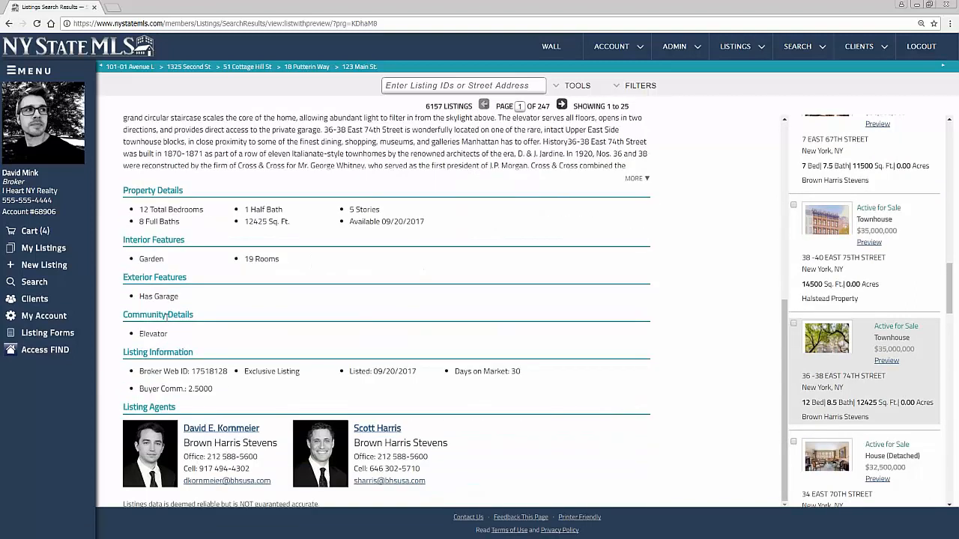
{"action": "triple_click", "coordinate": [148, 391]}
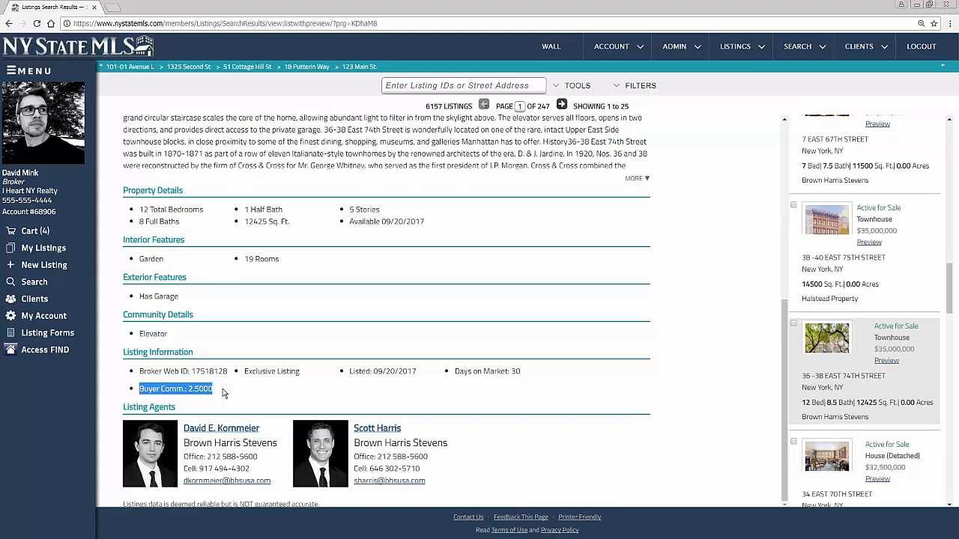
{"action": "scroll", "coordinate": [223, 393], "scroll_direction": "up", "scroll_amount": 5}
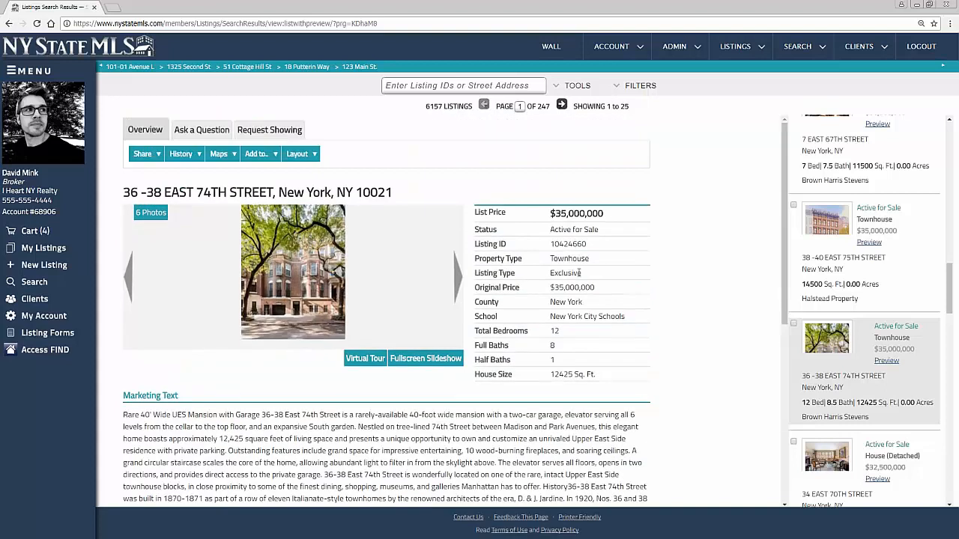
{"action": "left_click", "coordinate": [574, 94]}
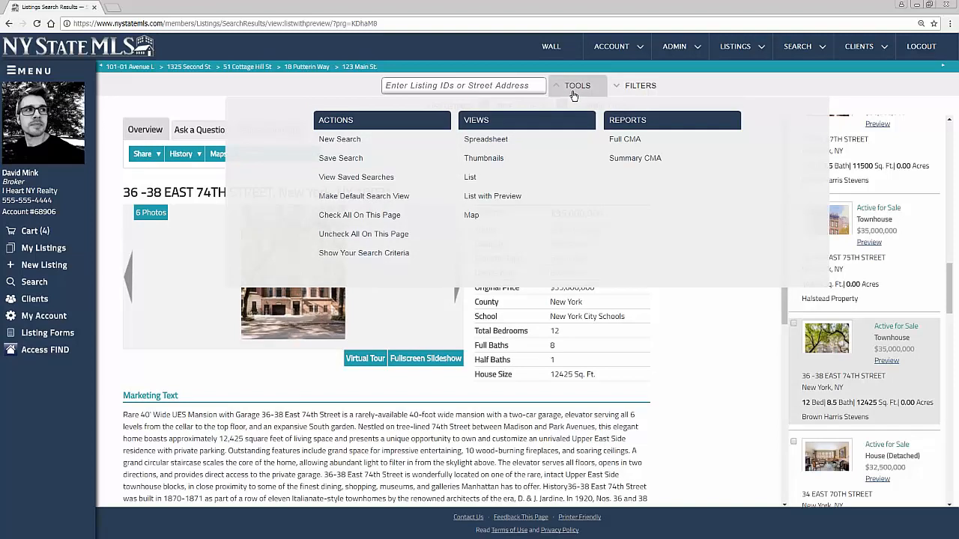
Show the results on a map centred on New York City
{"action": "left_click", "coordinate": [472, 218]}
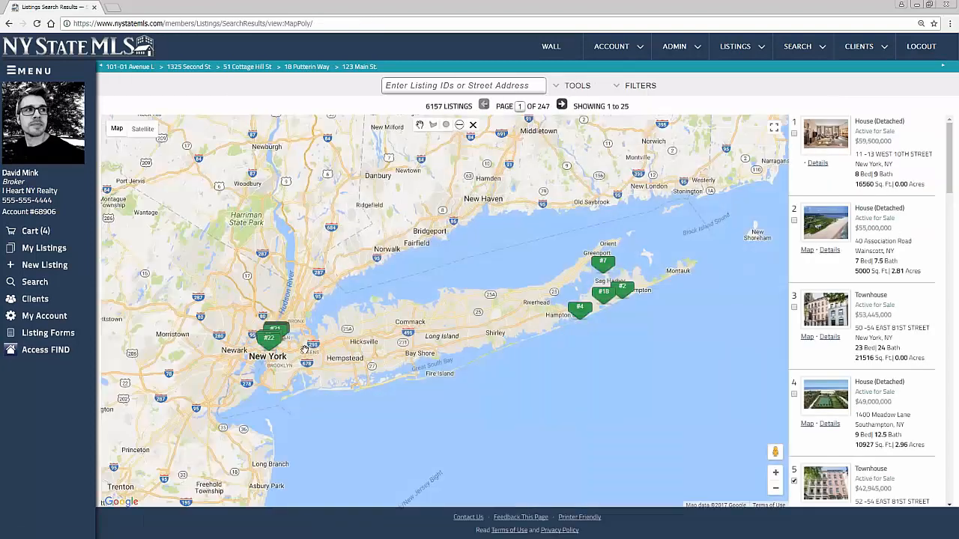
{"action": "left_click_drag", "start_coordinate": [303, 350], "coordinate": [393, 349]}
{"action": "scroll", "coordinate": [392, 349], "scroll_direction": "up", "scroll_amount": 1}
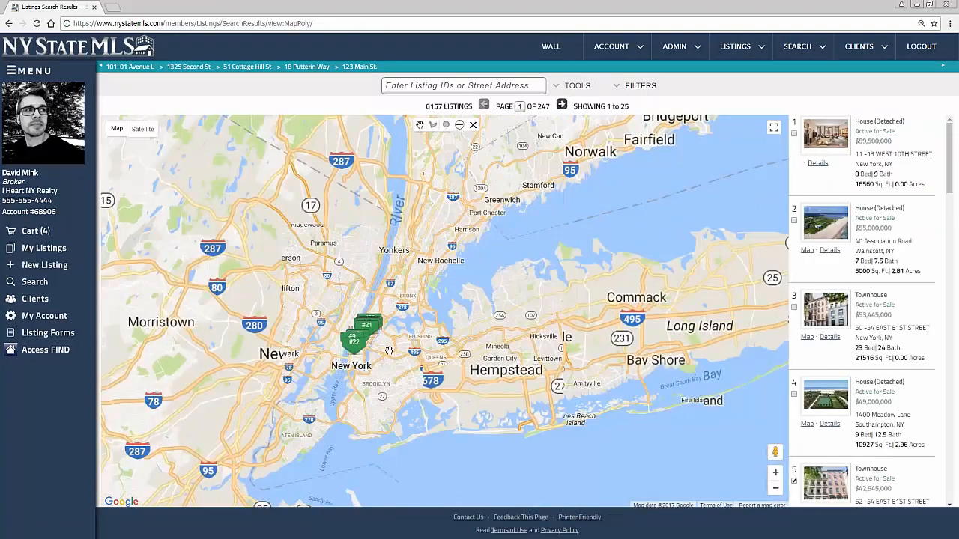
{"action": "scroll", "coordinate": [391, 348], "scroll_direction": "up", "scroll_amount": 1}
{"action": "scroll", "coordinate": [276, 341], "scroll_direction": "up", "scroll_amount": 1}
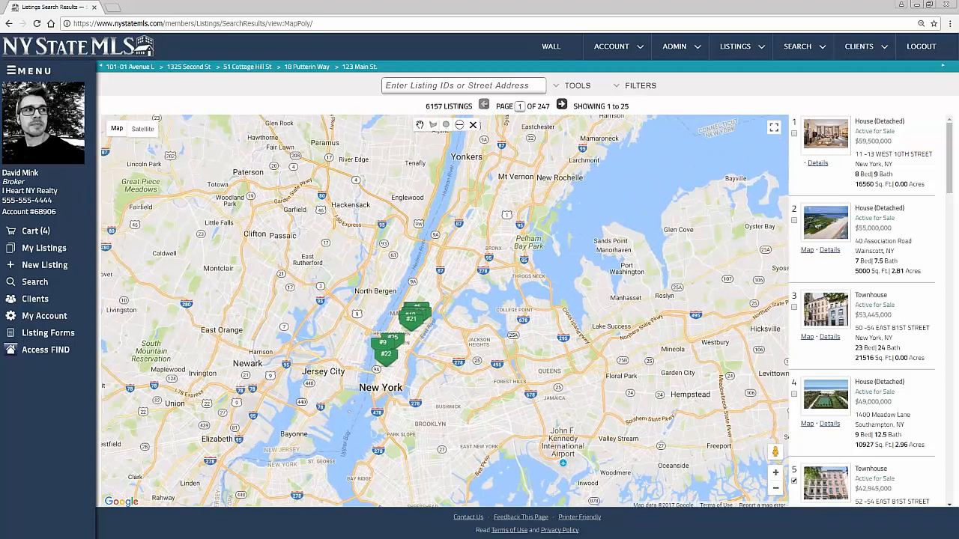
Draw a four-corner search polygon around Manhattan, narrowing results to 48 listings
{"action": "left_click", "coordinate": [434, 127]}
{"action": "left_click", "coordinate": [406, 275]}
{"action": "left_click", "coordinate": [376, 322]}
{"action": "left_click", "coordinate": [427, 349]}
{"action": "left_click", "coordinate": [458, 303]}
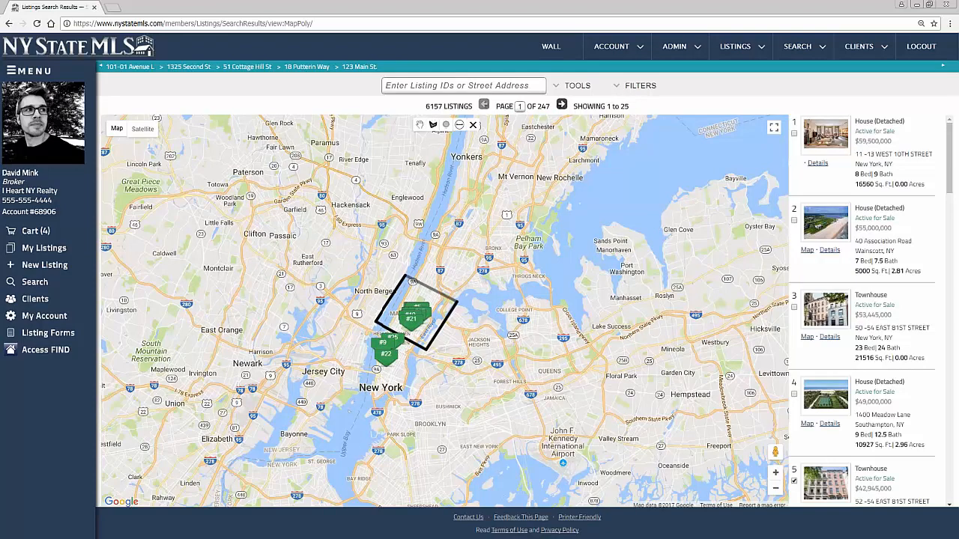
{"action": "left_click", "coordinate": [406, 275]}
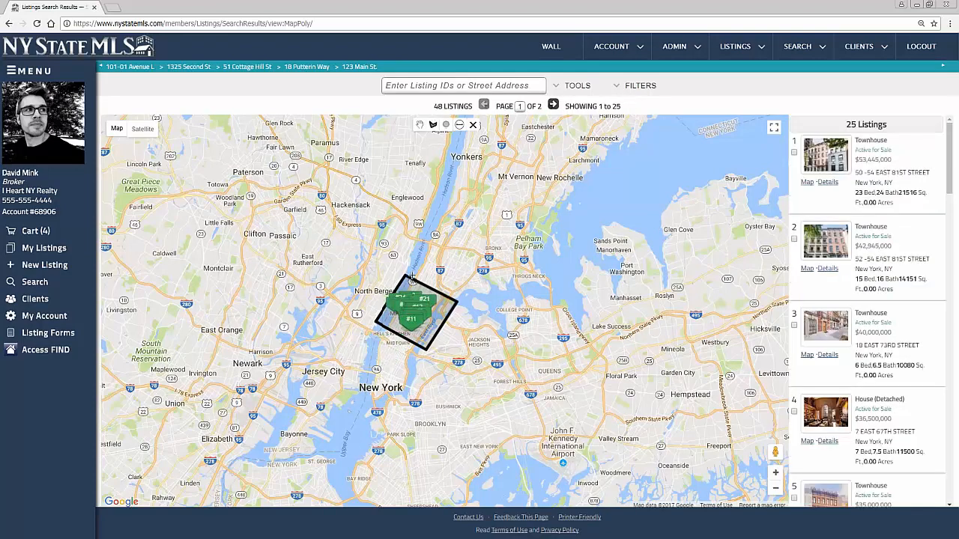
{"action": "scroll", "coordinate": [388, 283], "scroll_direction": "up", "scroll_amount": 2}
{"action": "left_click_drag", "start_coordinate": [456, 320], "coordinate": [460, 269]}
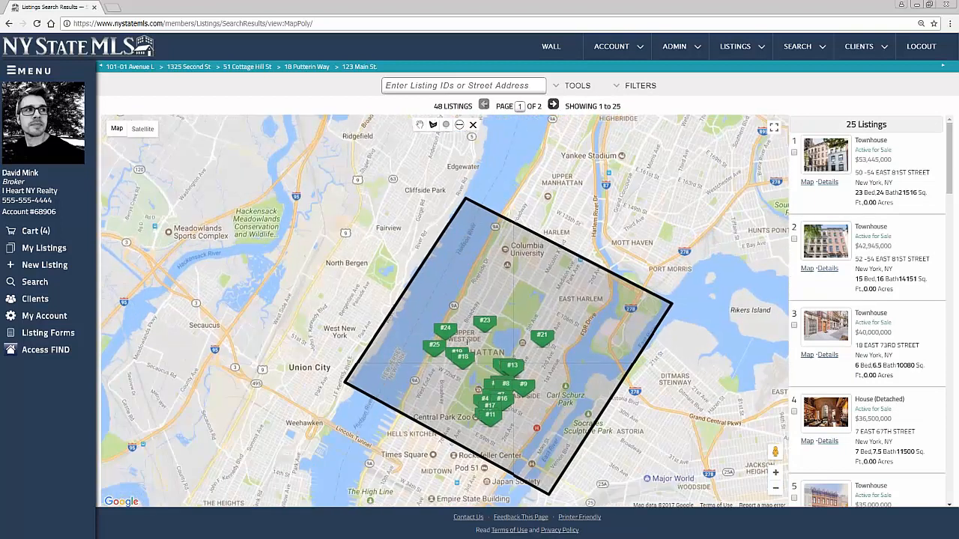
{"action": "left_click", "coordinate": [832, 163]}
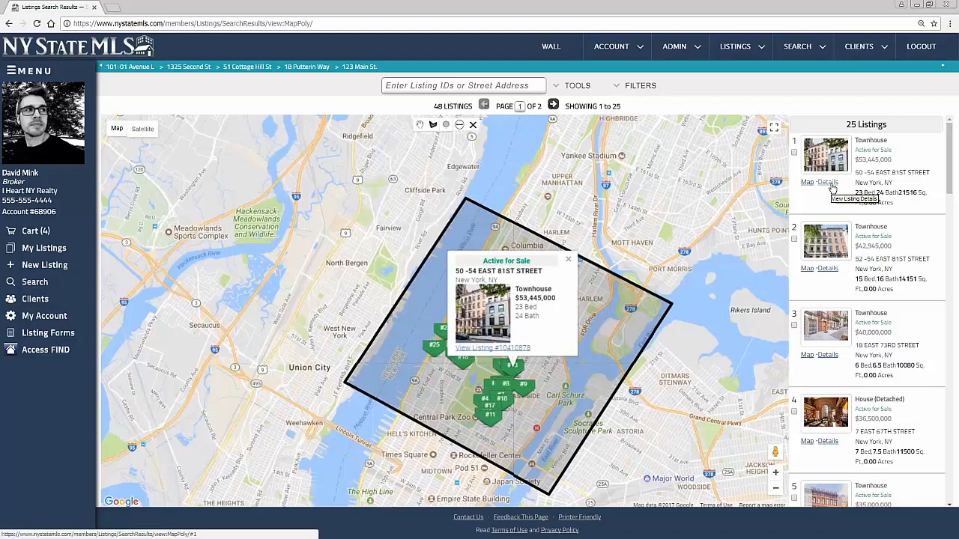
{"action": "left_click", "coordinate": [517, 348]}
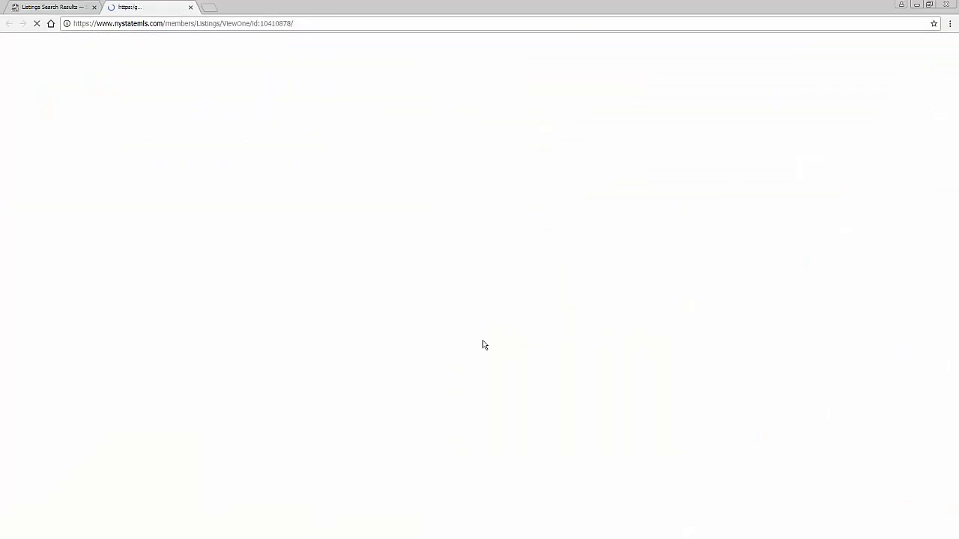
{"action": "left_click", "coordinate": [62, 8]}
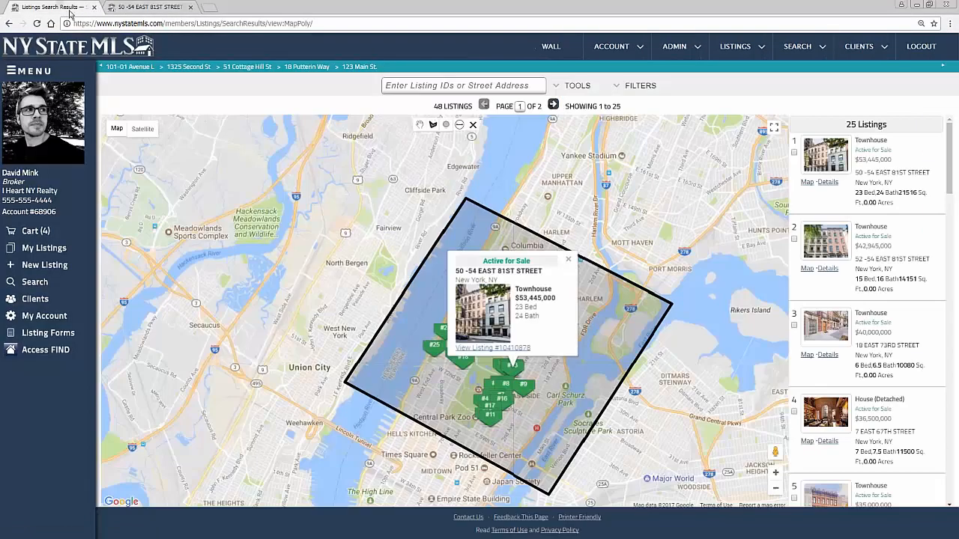
{"action": "left_click", "coordinate": [830, 183]}
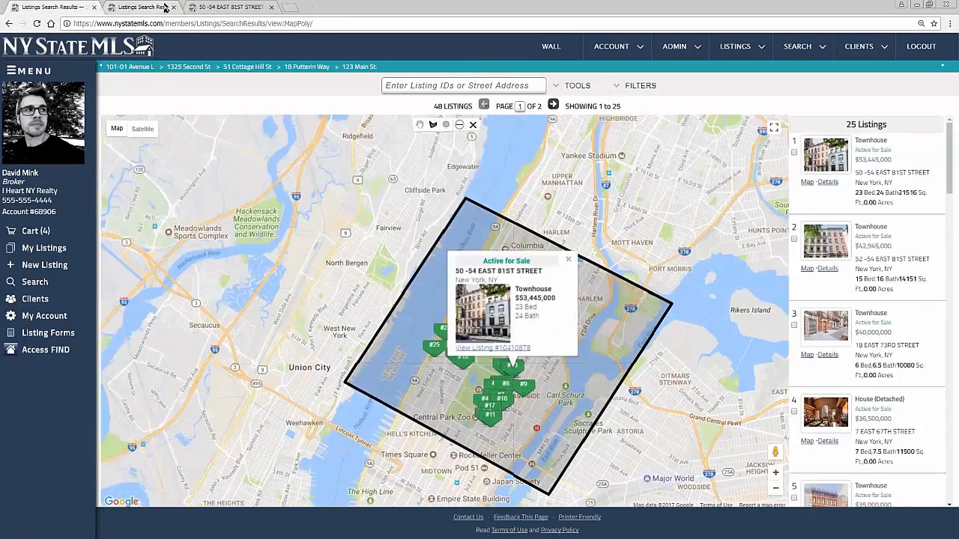
{"action": "left_click", "coordinate": [173, 7]}
{"action": "left_click", "coordinate": [172, 6]}
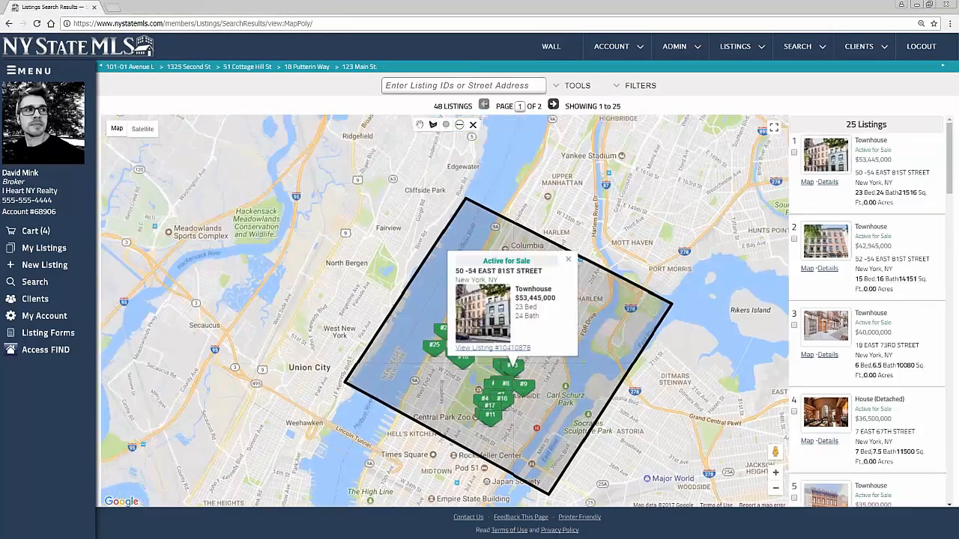
{"action": "left_click", "coordinate": [575, 87]}
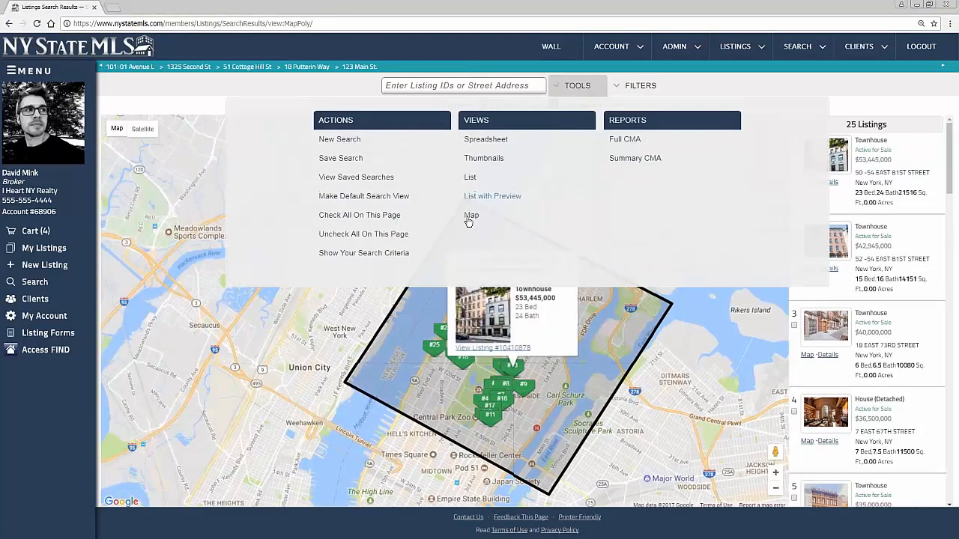
{"action": "left_click", "coordinate": [470, 177]}
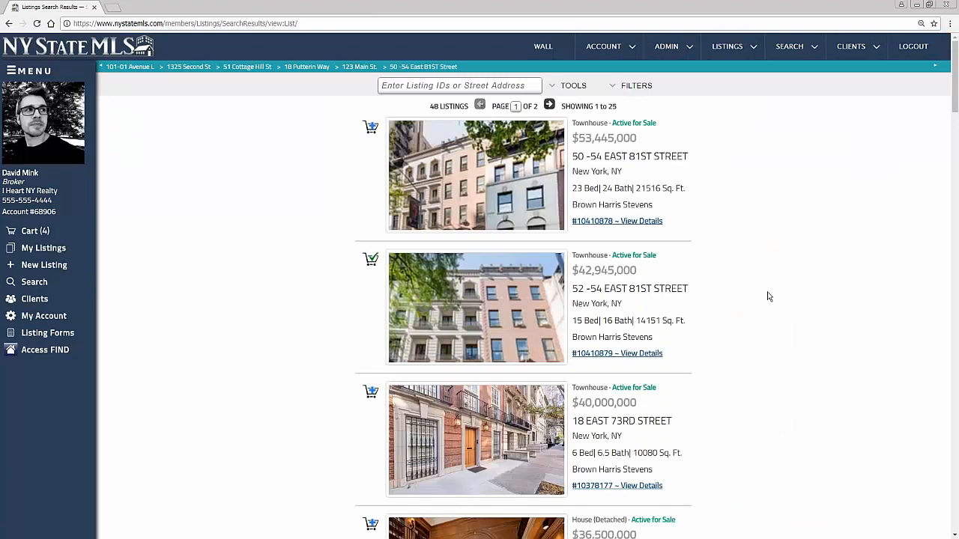
{"action": "scroll", "coordinate": [767, 296], "scroll_direction": "down", "scroll_amount": 10}
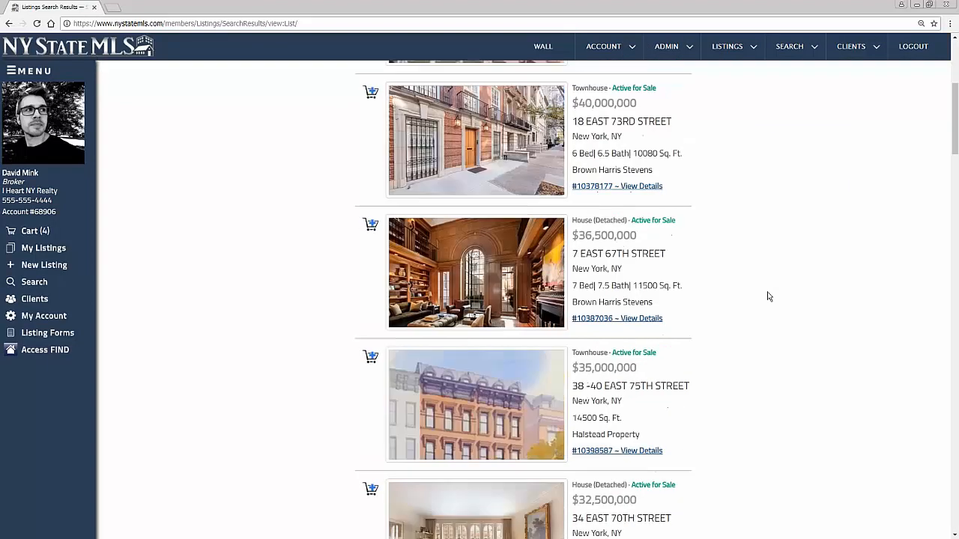
{"action": "scroll", "coordinate": [657, 331], "scroll_direction": "down", "scroll_amount": 7}
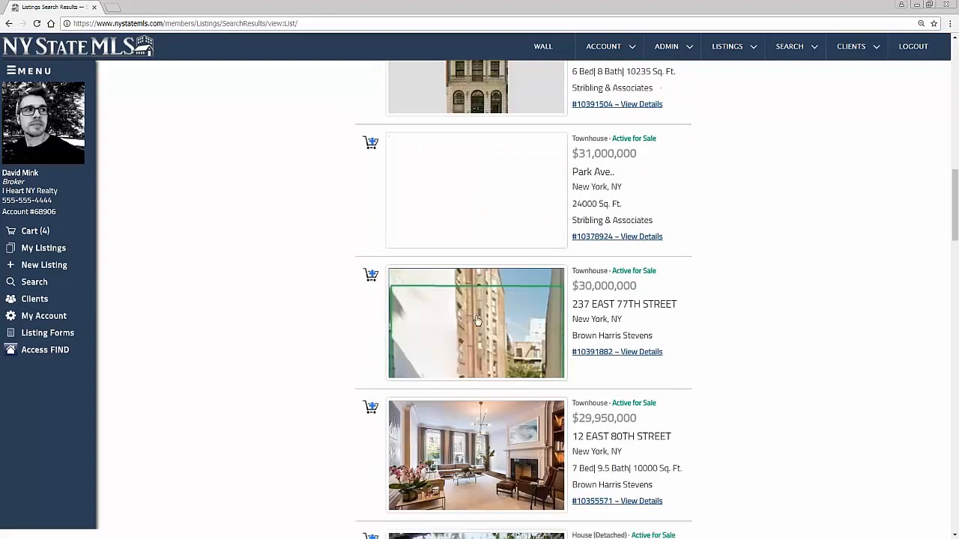
{"action": "scroll", "coordinate": [498, 348], "scroll_direction": "down", "scroll_amount": 5}
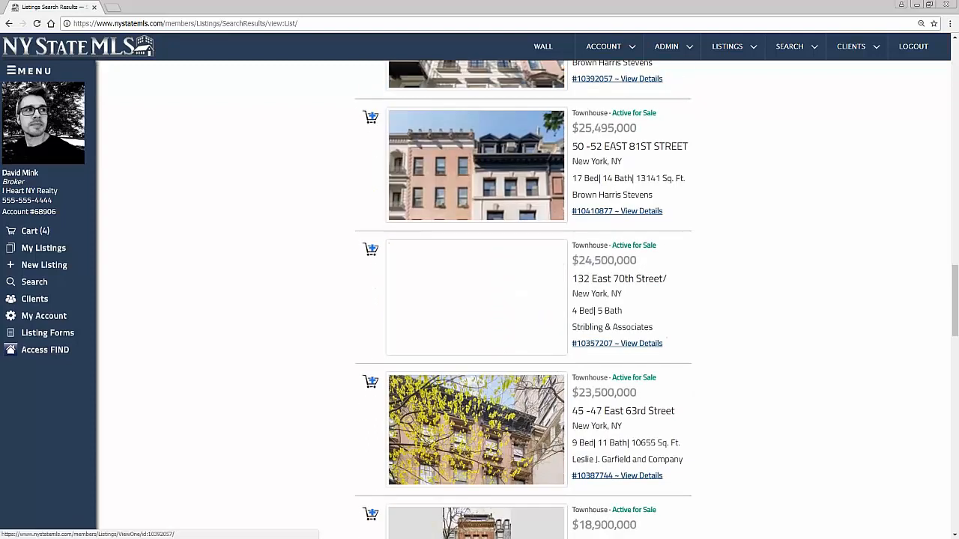
{"action": "left_click", "coordinate": [488, 352]}
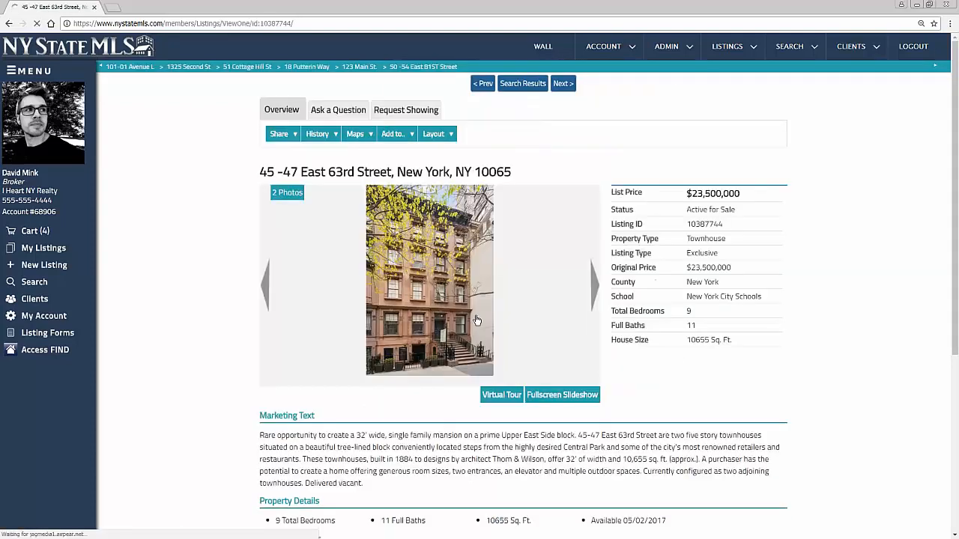
Flip through the listing's photos and advance three listings with Next
{"action": "left_click", "coordinate": [593, 285]}
{"action": "left_click", "coordinate": [594, 285]}
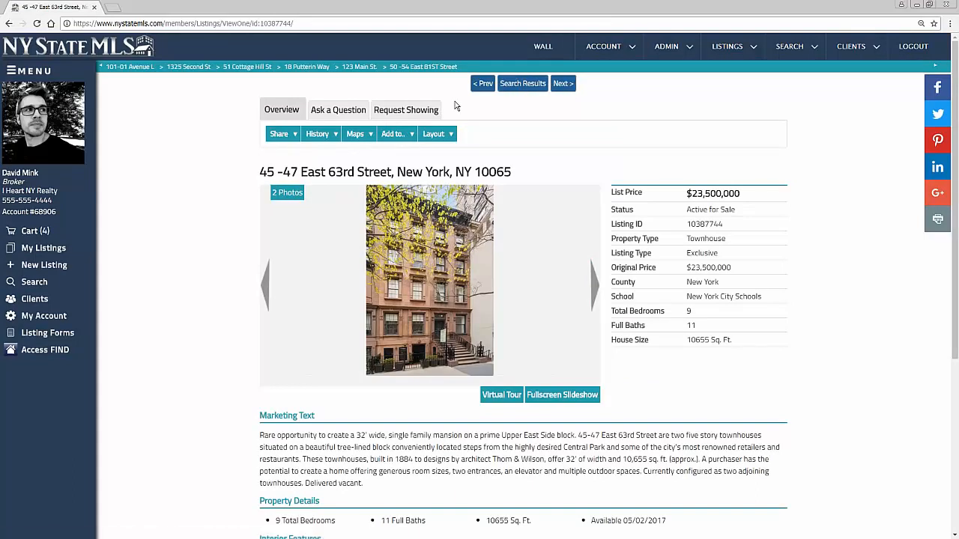
{"action": "left_click", "coordinate": [565, 84]}
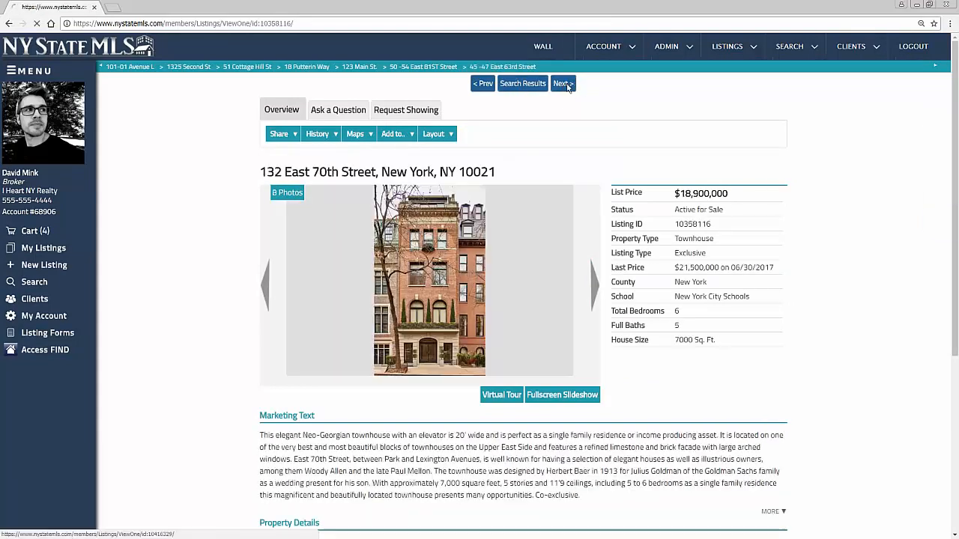
{"action": "left_click", "coordinate": [567, 84]}
{"action": "left_click", "coordinate": [563, 84]}
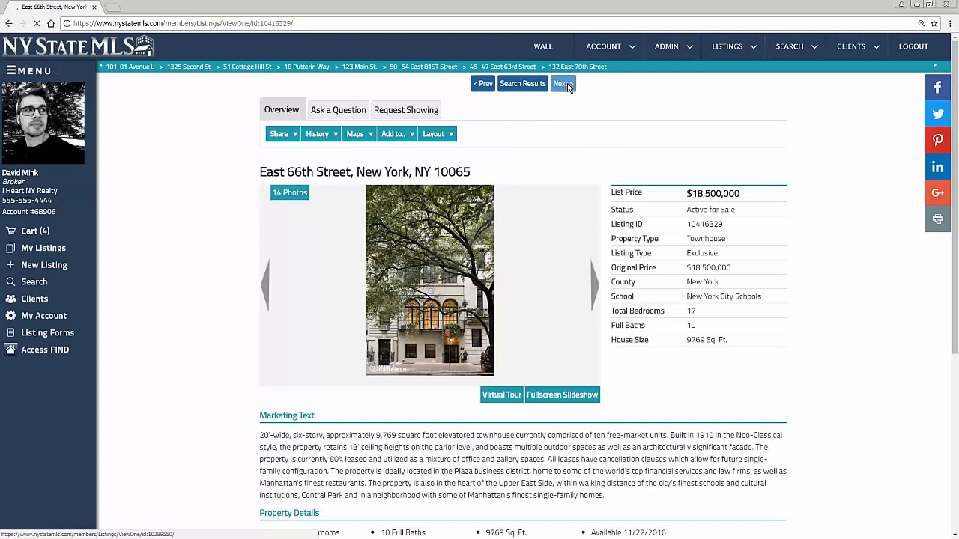
Step back two listings with Prev and return to the 48 search results
{"action": "left_click", "coordinate": [484, 84]}
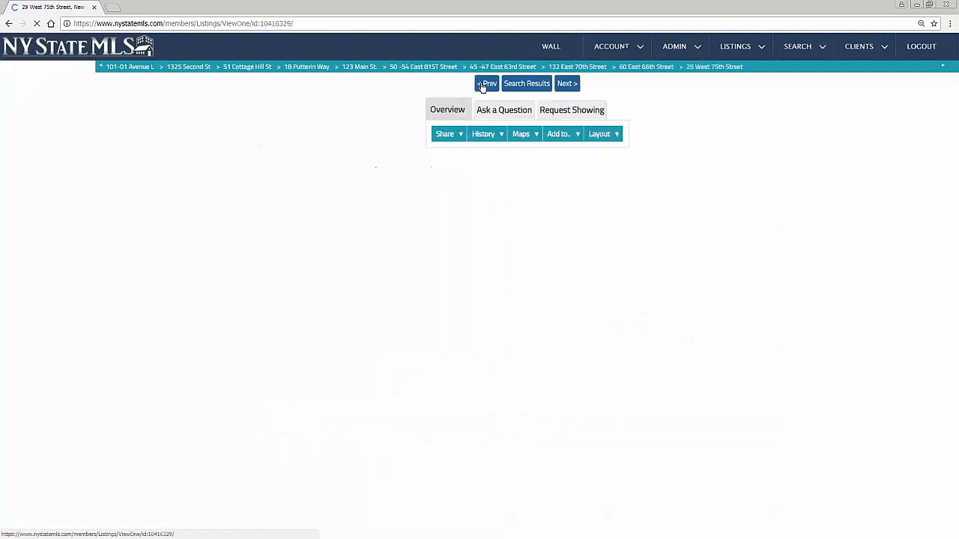
{"action": "left_click", "coordinate": [486, 90]}
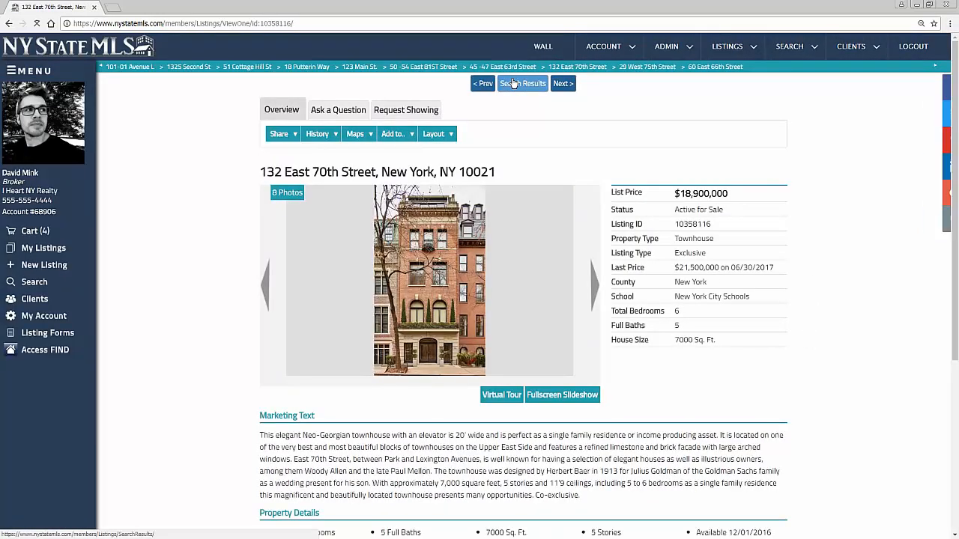
{"action": "left_click", "coordinate": [513, 83]}
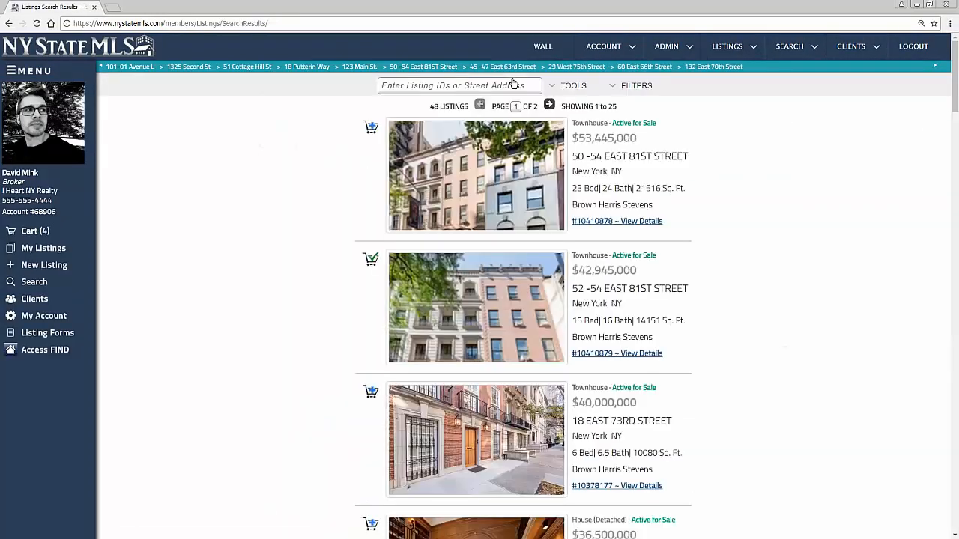
{"action": "left_click", "coordinate": [569, 88]}
Show thumbnails, move to page 2 (results 26–48), then switch to Spreadsheet view
{"action": "left_click", "coordinate": [485, 158]}
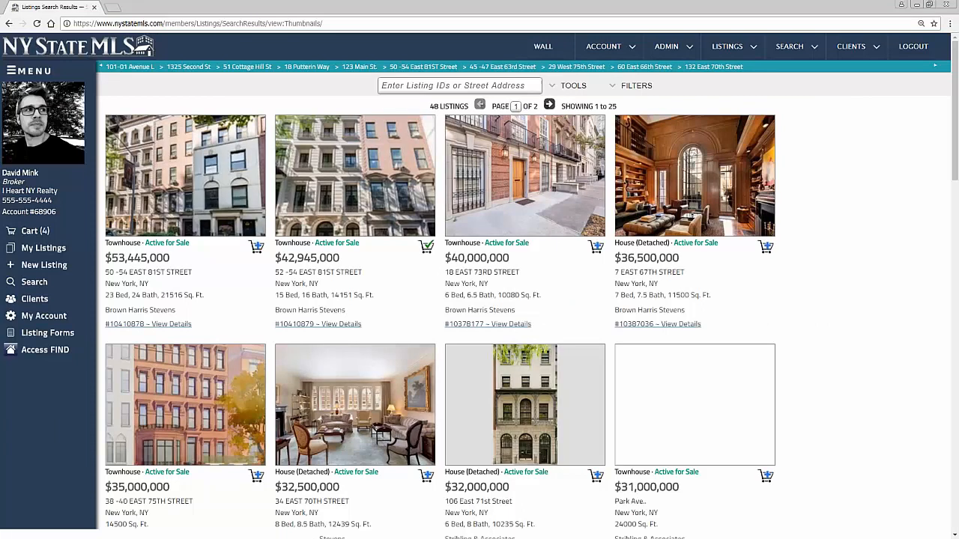
{"action": "scroll", "coordinate": [492, 307], "scroll_direction": "down", "scroll_amount": 4}
{"action": "scroll", "coordinate": [491, 307], "scroll_direction": "down", "scroll_amount": 5}
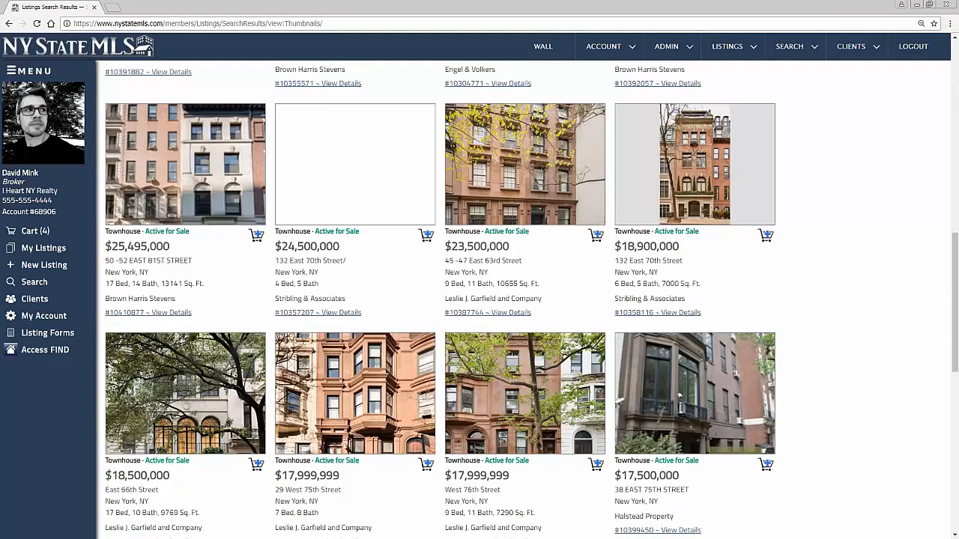
{"action": "scroll", "coordinate": [605, 296], "scroll_direction": "down", "scroll_amount": 7}
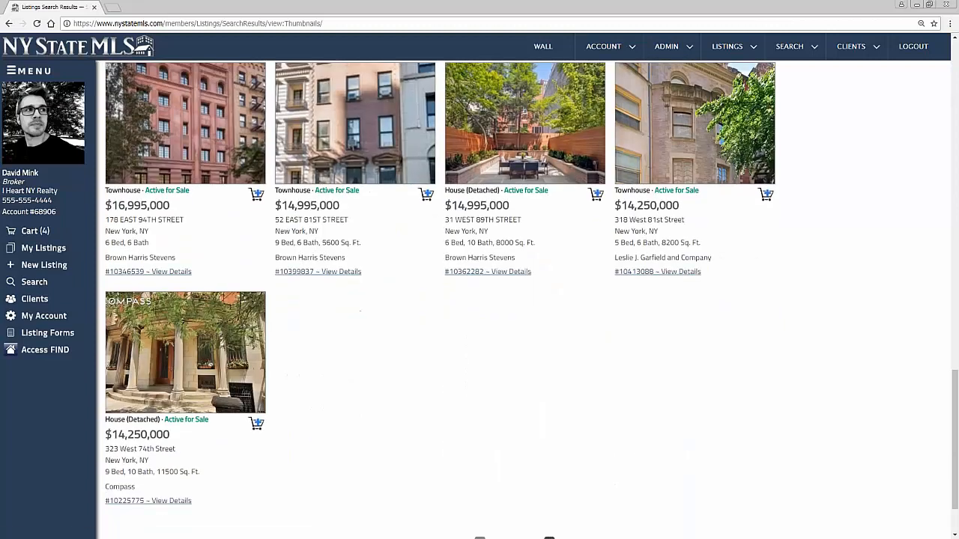
{"action": "left_click", "coordinate": [549, 464]}
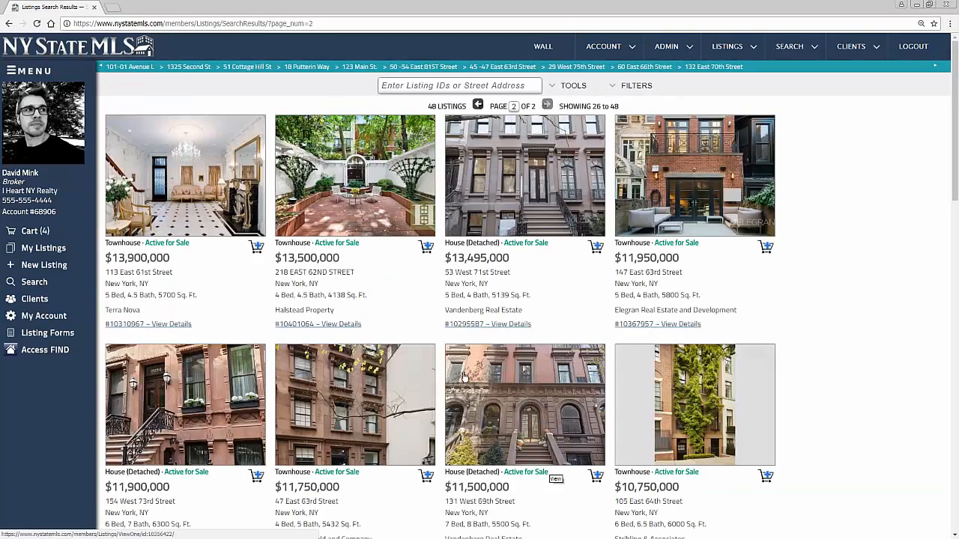
{"action": "left_click", "coordinate": [567, 87]}
{"action": "left_click", "coordinate": [483, 139]}
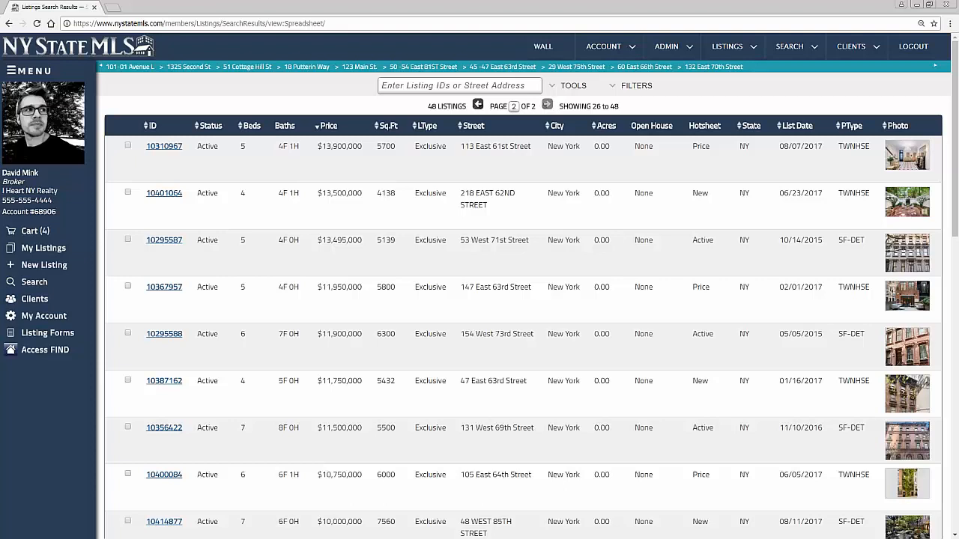
Drag the Photo, Price, Beds and Baths column headers to the front of the spreadsheet
{"action": "left_click_drag", "start_coordinate": [895, 129], "coordinate": [148, 127]}
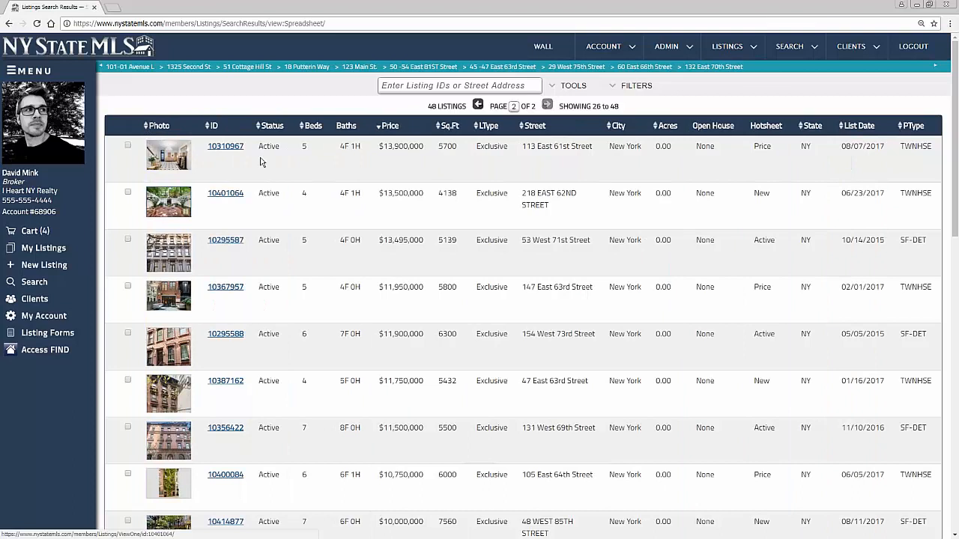
{"action": "left_click_drag", "start_coordinate": [392, 128], "coordinate": [223, 132]}
{"action": "left_click_drag", "start_coordinate": [375, 129], "coordinate": [272, 131]}
{"action": "left_click_drag", "start_coordinate": [405, 127], "coordinate": [304, 131]}
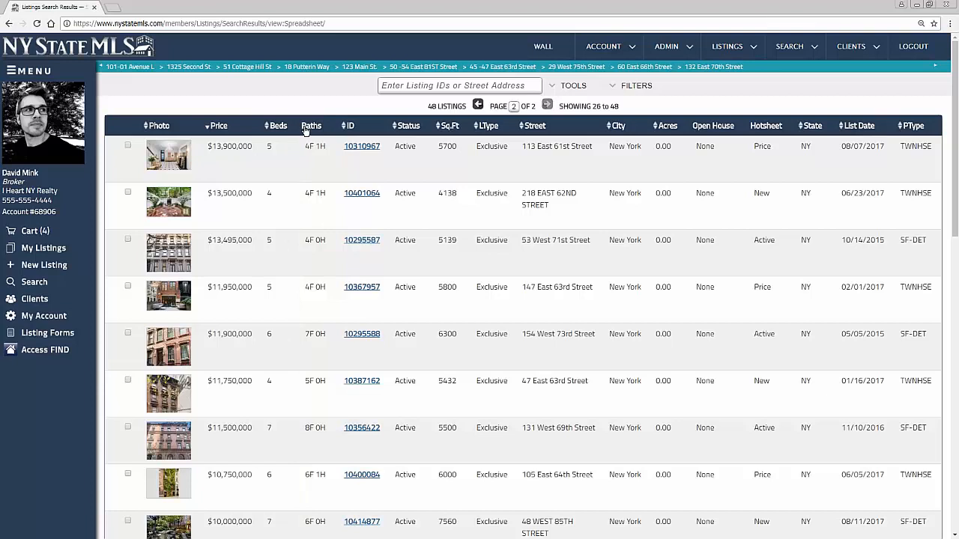
{"action": "scroll", "coordinate": [274, 180], "scroll_direction": "down", "scroll_amount": 3}
{"action": "scroll", "coordinate": [270, 334], "scroll_direction": "down", "scroll_amount": 1}
{"action": "scroll", "coordinate": [269, 334], "scroll_direction": "up", "scroll_amount": 5}
{"action": "left_click", "coordinate": [578, 87]}
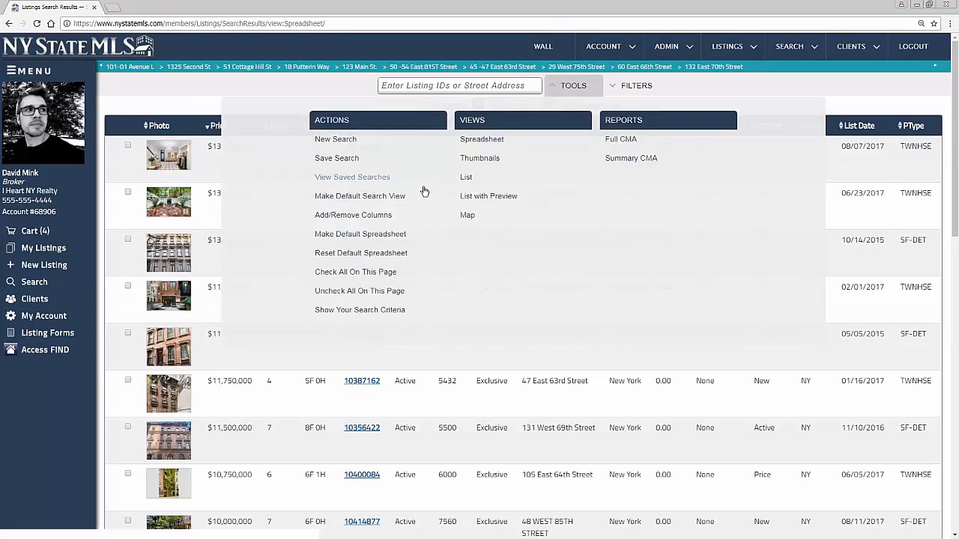
Save the current column layout as the default spreadsheet
{"action": "left_click", "coordinate": [384, 239]}
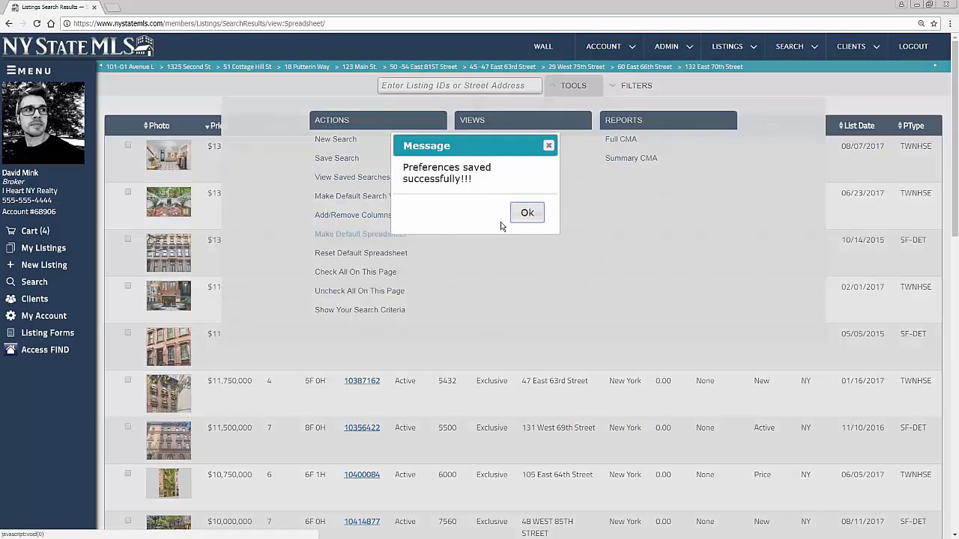
{"action": "left_click", "coordinate": [529, 221]}
{"action": "left_click", "coordinate": [574, 87]}
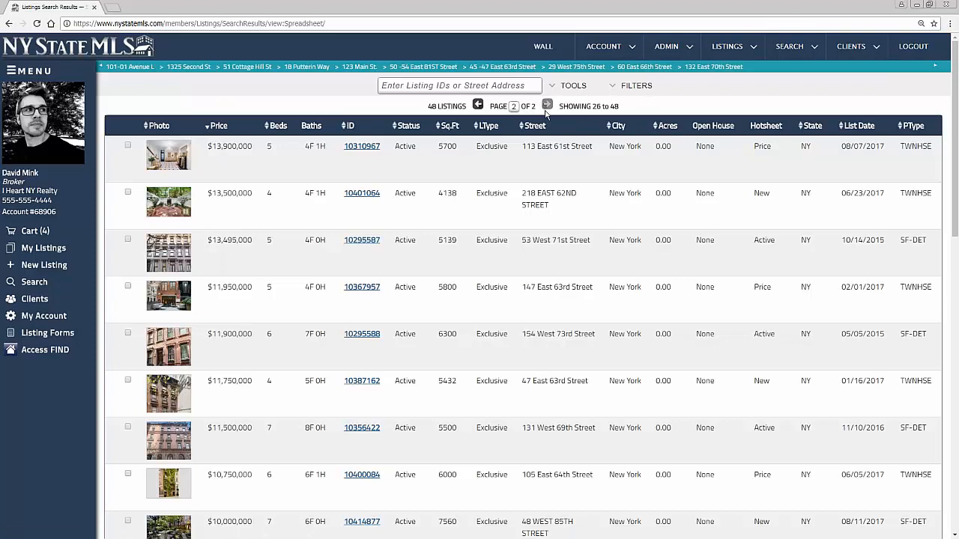
Sort the spreadsheet by price, then bedrooms, square footage, and finally acres
{"action": "left_click", "coordinate": [219, 129]}
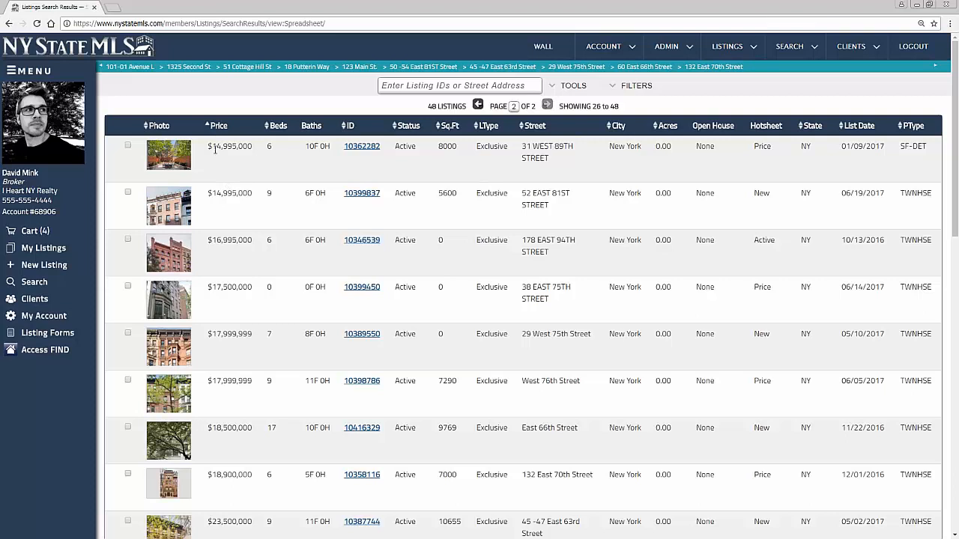
{"action": "left_click", "coordinate": [218, 125]}
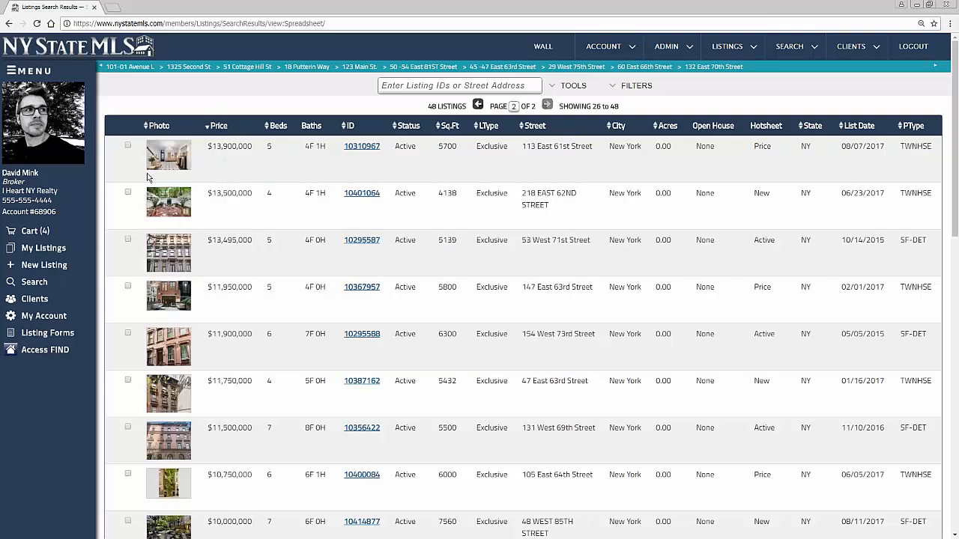
{"action": "left_click", "coordinate": [279, 125]}
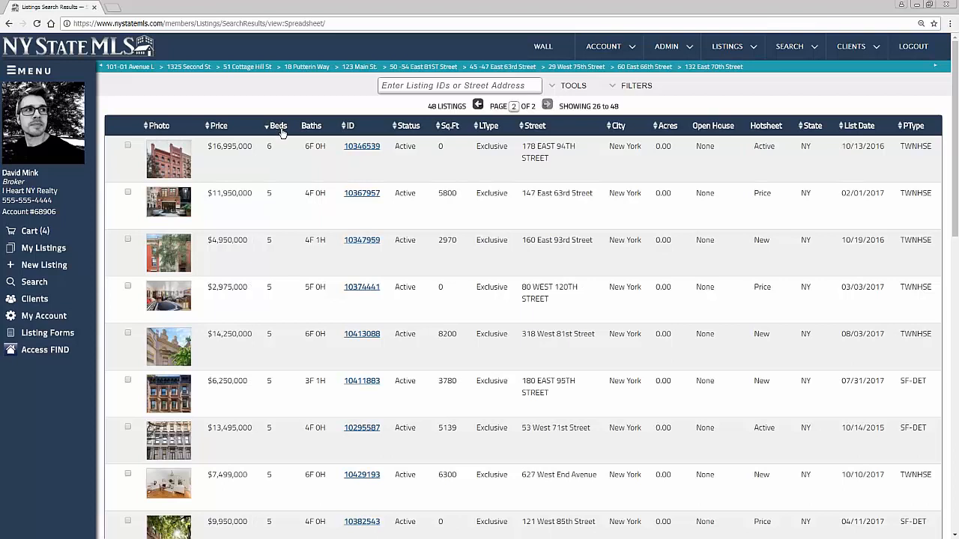
{"action": "left_click", "coordinate": [281, 129]}
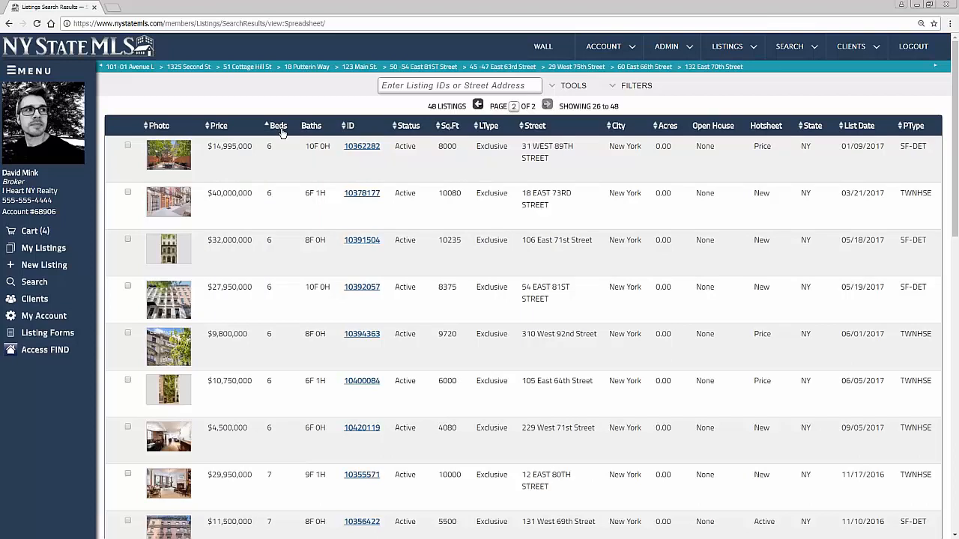
{"action": "left_click", "coordinate": [279, 126]}
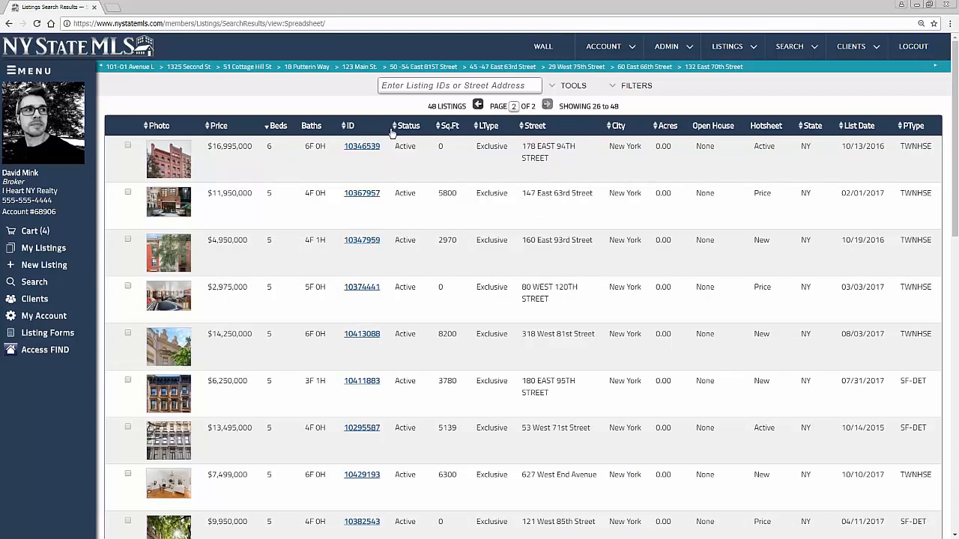
{"action": "left_click", "coordinate": [450, 126]}
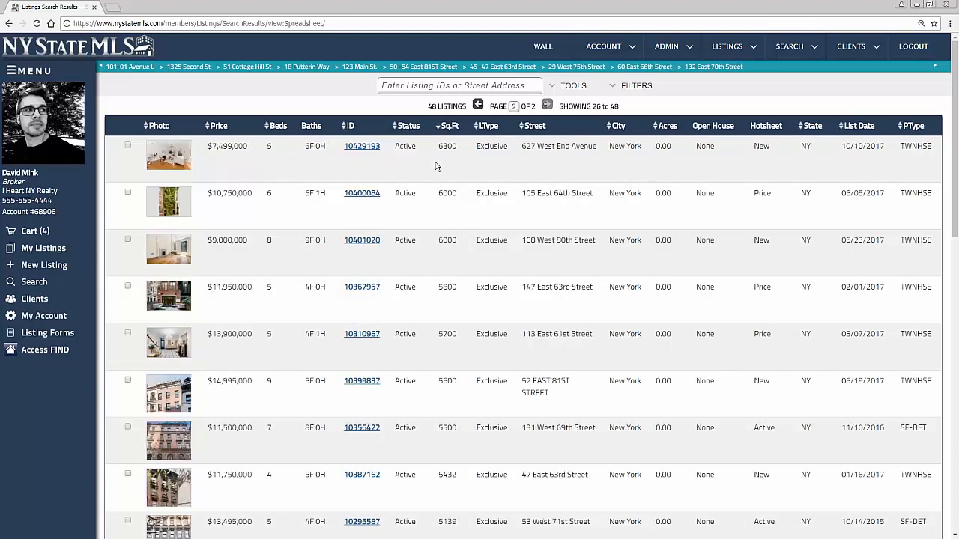
{"action": "left_click", "coordinate": [667, 126]}
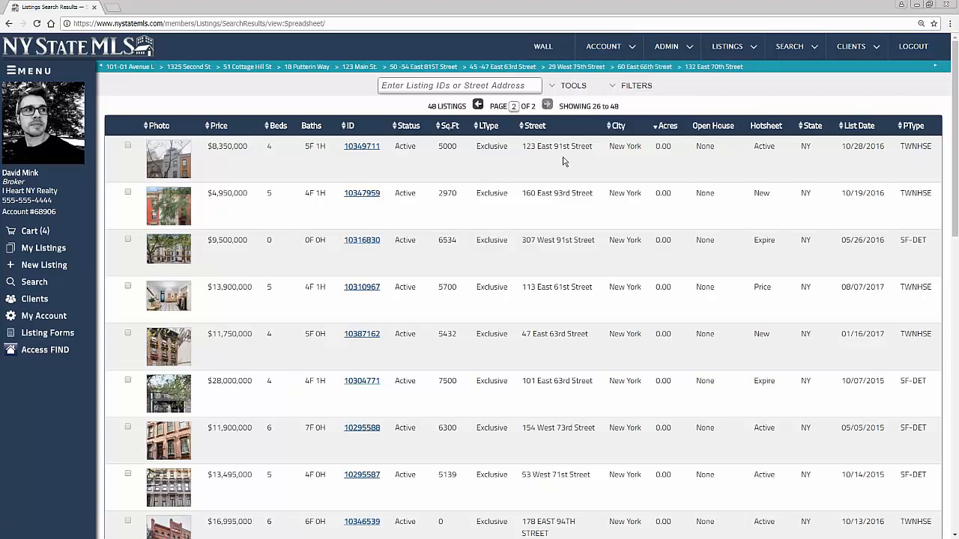
Switch the page 2 results to Thumbnails and make Thumbnails the default search view
{"action": "left_click", "coordinate": [573, 87]}
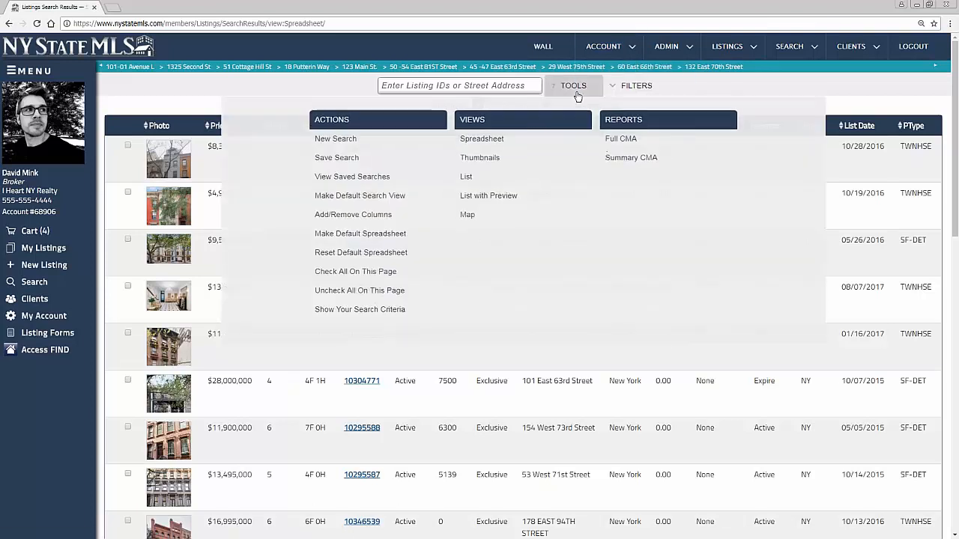
{"action": "left_click", "coordinate": [483, 159]}
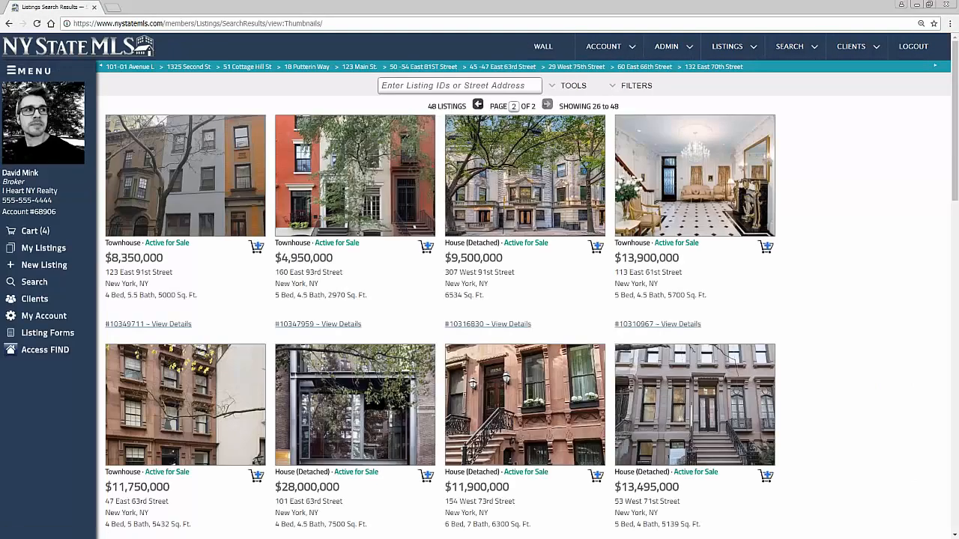
{"action": "left_click", "coordinate": [574, 86]}
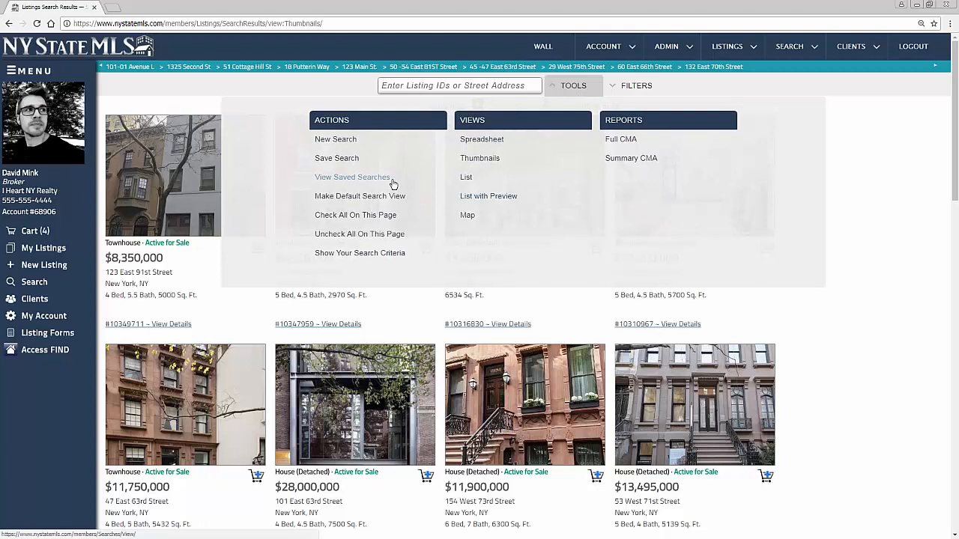
{"action": "left_click", "coordinate": [353, 196]}
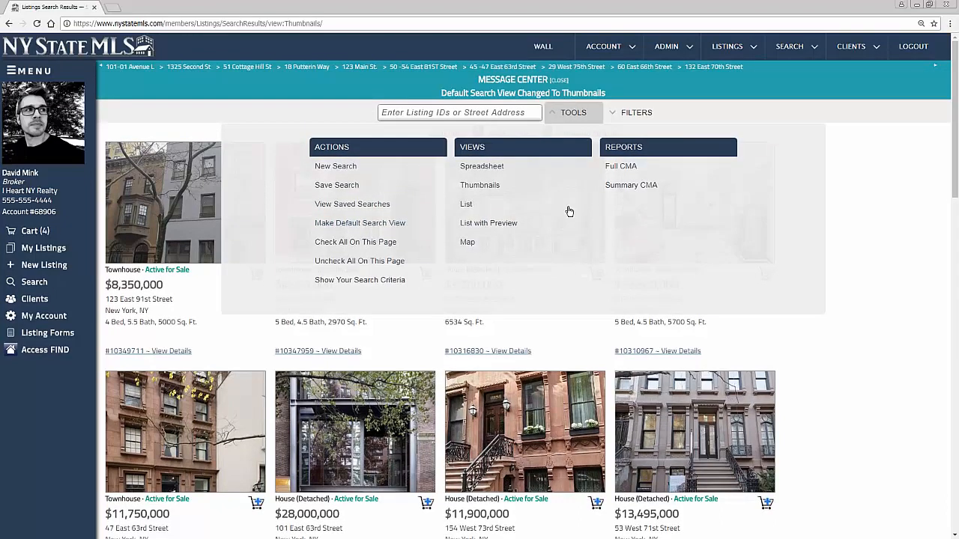
{"action": "left_click", "coordinate": [576, 115]}
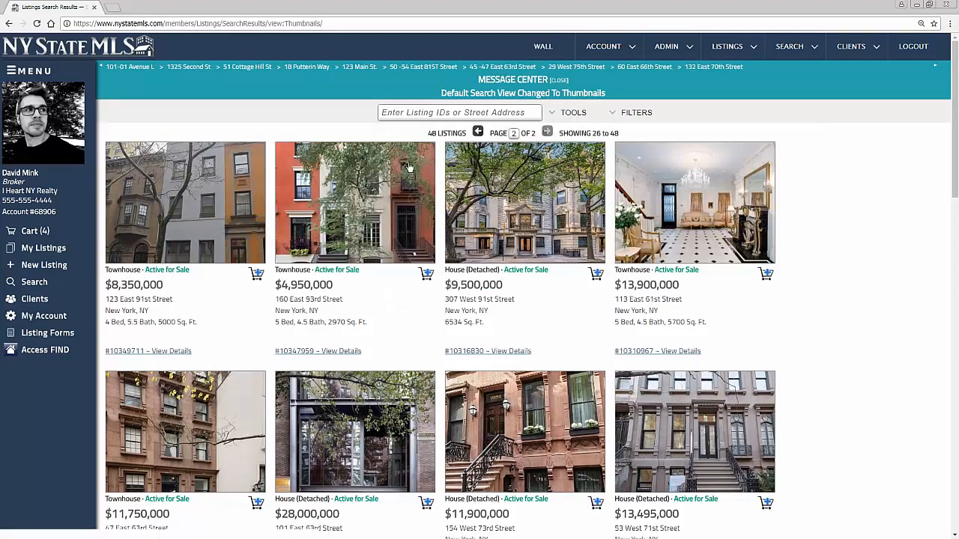
{"action": "scroll", "coordinate": [340, 217], "scroll_direction": "down", "scroll_amount": 8}
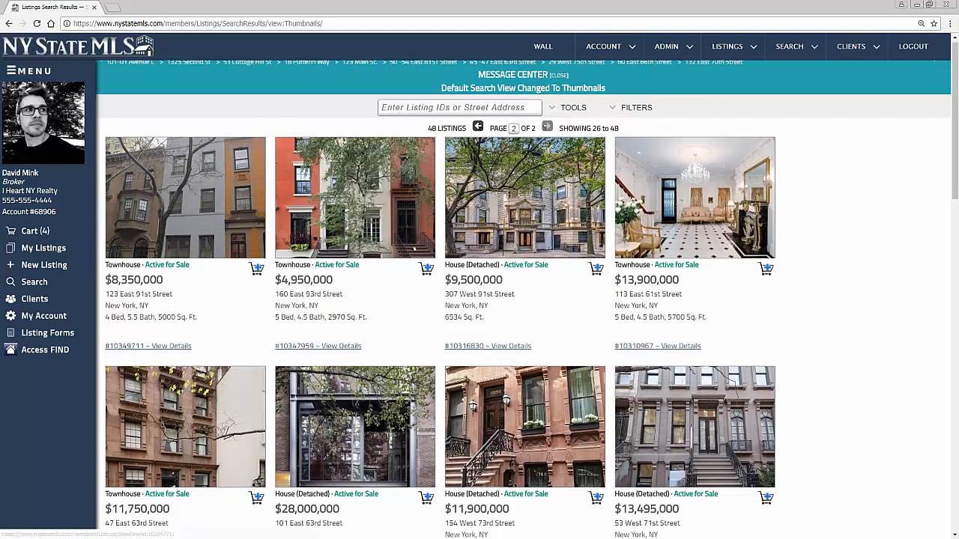
{"action": "scroll", "coordinate": [341, 210], "scroll_direction": "up", "scroll_amount": 8}
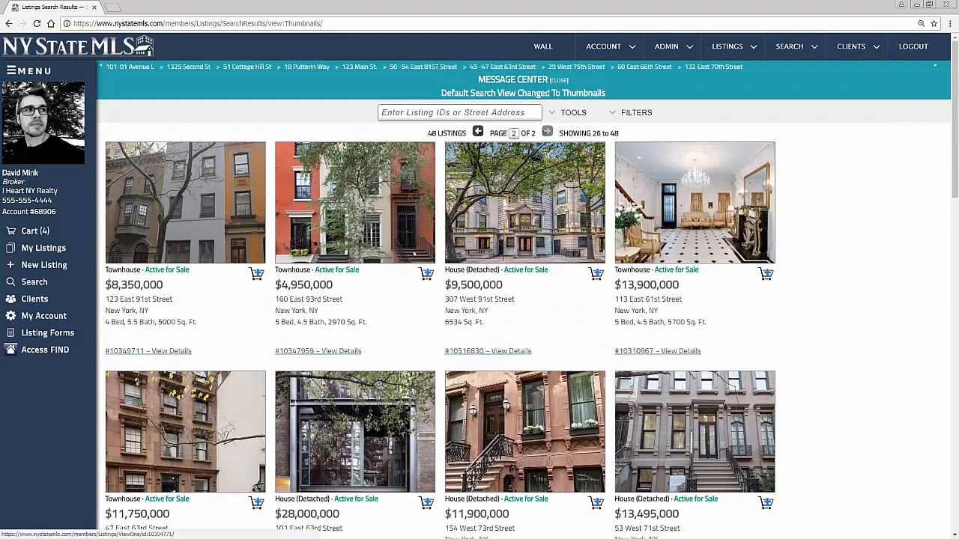
{"action": "left_click", "coordinate": [566, 114]}
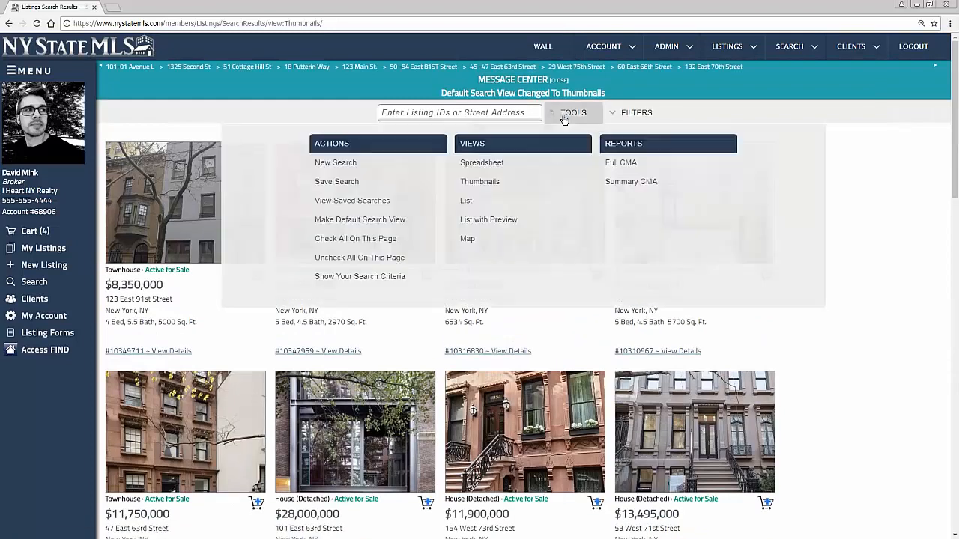
Filter the search to 2–3 bedrooms and 2–2 bathrooms
{"action": "left_click", "coordinate": [573, 115]}
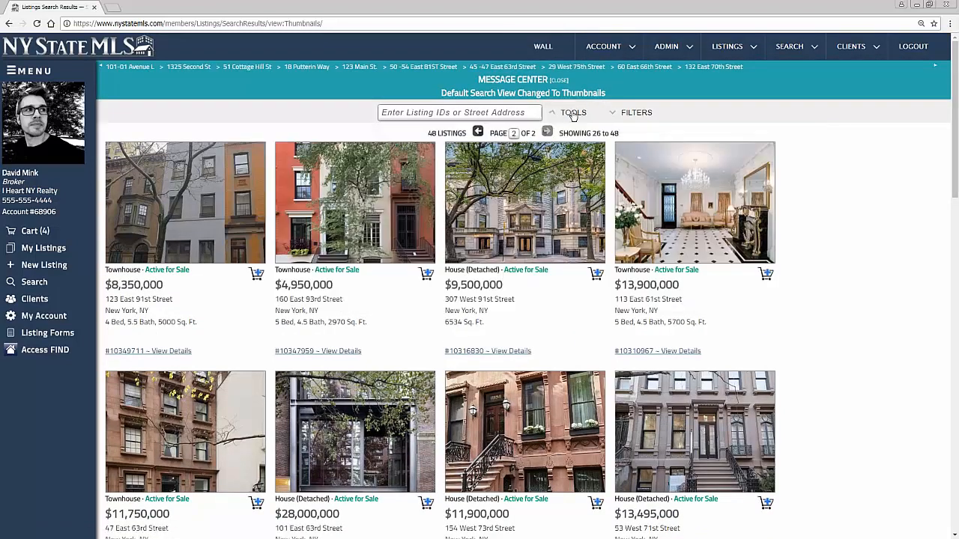
{"action": "left_click", "coordinate": [646, 115]}
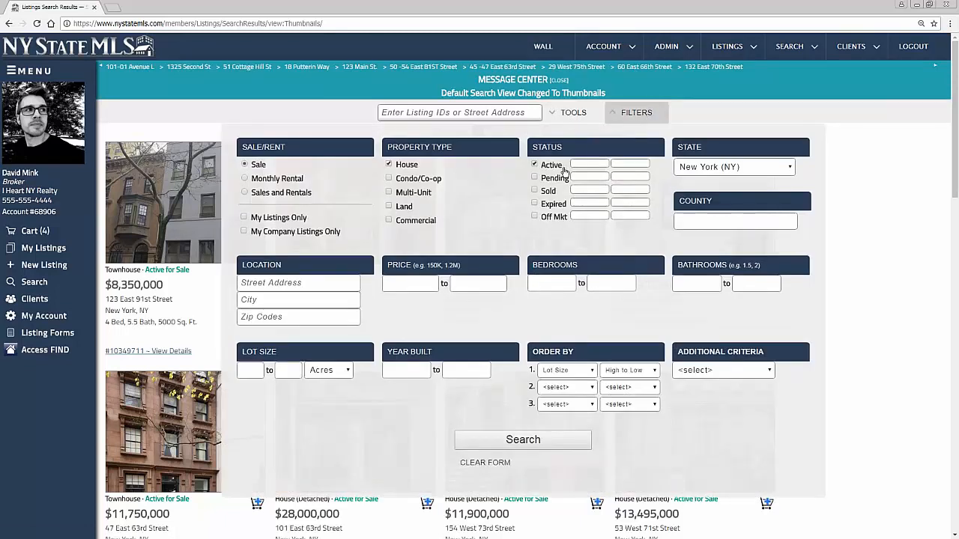
{"action": "left_click", "coordinate": [551, 283]}
{"action": "type", "text": "2"}
{"action": "key", "text": "Tab"}
{"action": "type", "text": "3"}
{"action": "left_click", "coordinate": [693, 283]}
{"action": "type", "text": "2"}
{"action": "left_click", "coordinate": [756, 282]}
Run the filtered search and review the 1142 thumbnail results, briefly checking the TOOLS menu
{"action": "type", "text": "2"}
{"action": "left_click", "coordinate": [536, 442]}
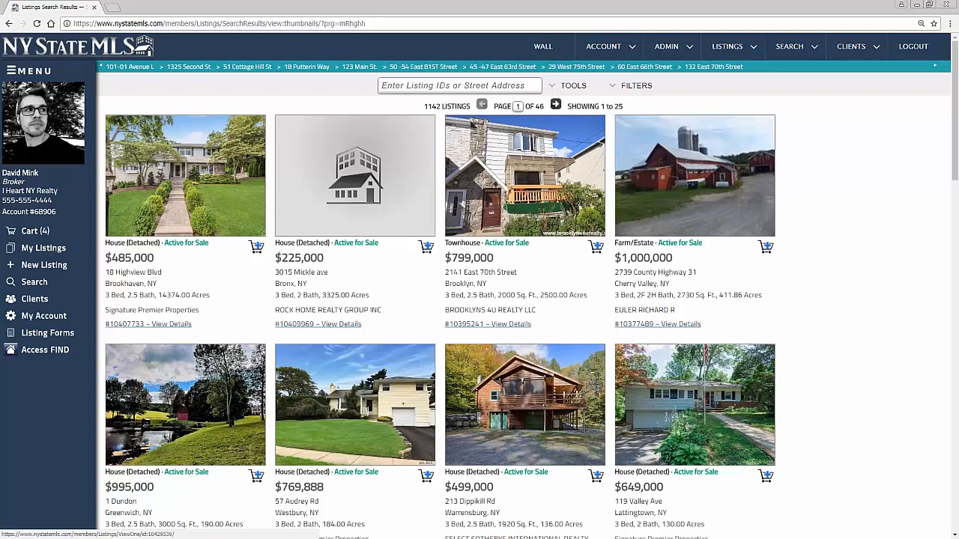
{"action": "scroll", "coordinate": [479, 300], "scroll_direction": "down", "scroll_amount": 3}
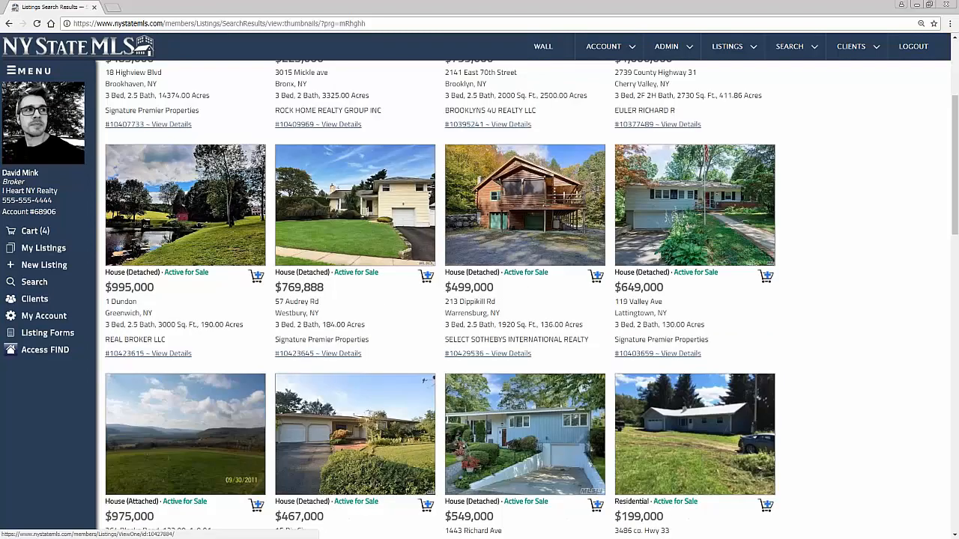
{"action": "scroll", "coordinate": [425, 380], "scroll_direction": "up", "scroll_amount": 3}
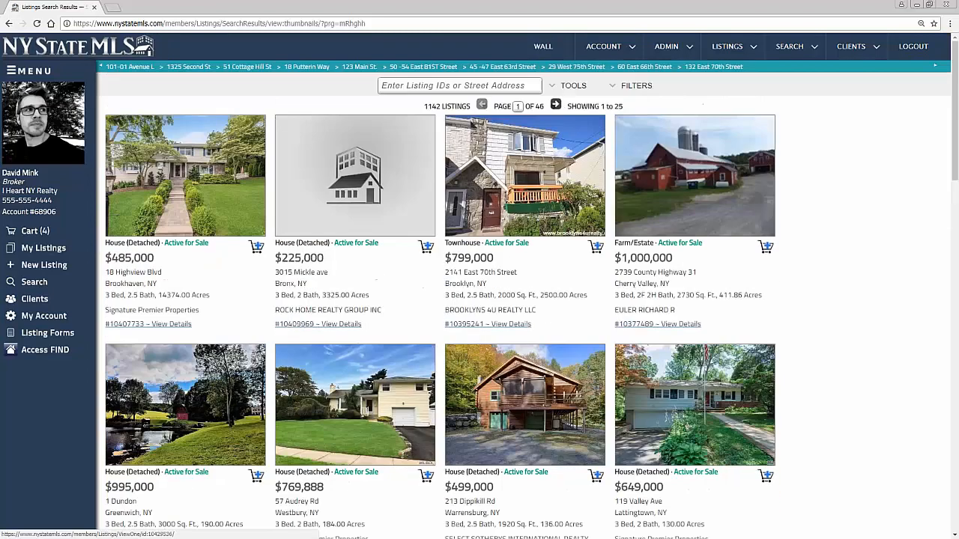
{"action": "left_click", "coordinate": [574, 85]}
{"action": "left_click", "coordinate": [575, 85]}
Open the Resources and Forms page from the Account menu
{"action": "left_click", "coordinate": [727, 46]}
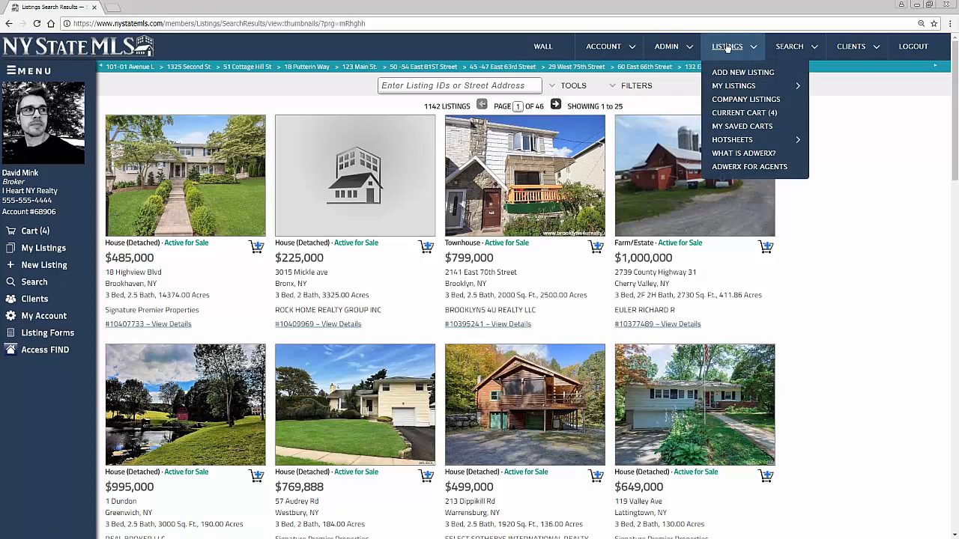
{"action": "mouse_move", "coordinate": [610, 49]}
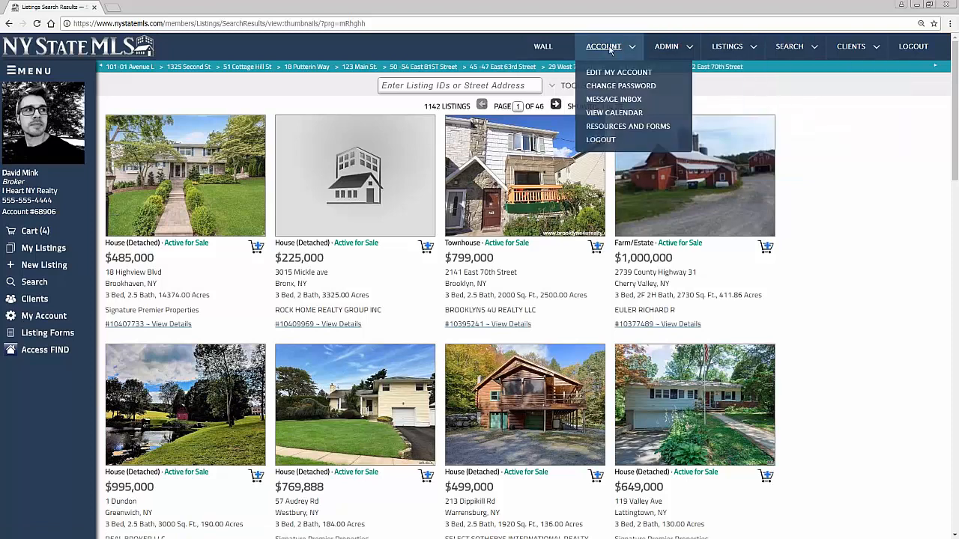
{"action": "left_click", "coordinate": [612, 127]}
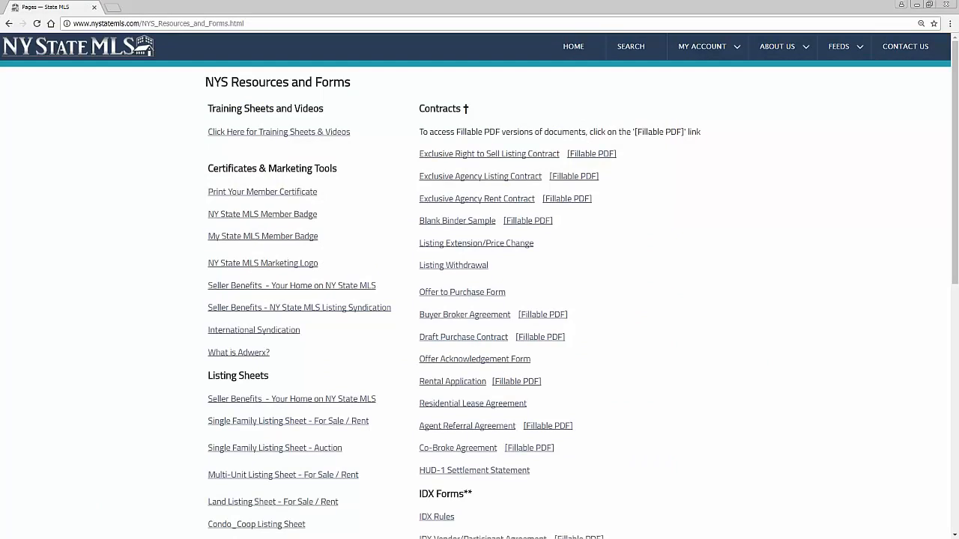
{"action": "scroll", "coordinate": [612, 131], "scroll_direction": "down", "scroll_amount": 1}
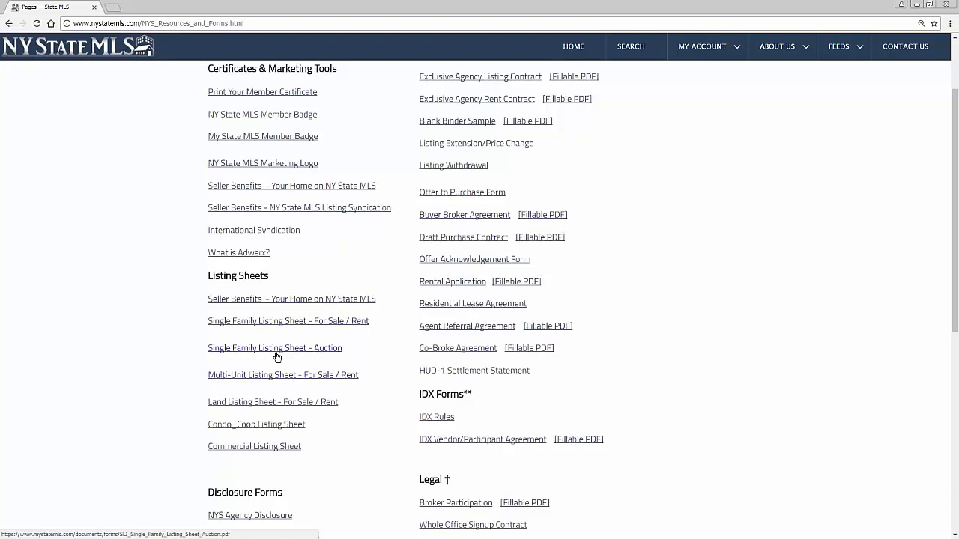
Read through the 4-page Single Family Listing Sheet – For Sale / Rent PDF, then return to Resources and Forms
{"action": "left_click", "coordinate": [276, 322]}
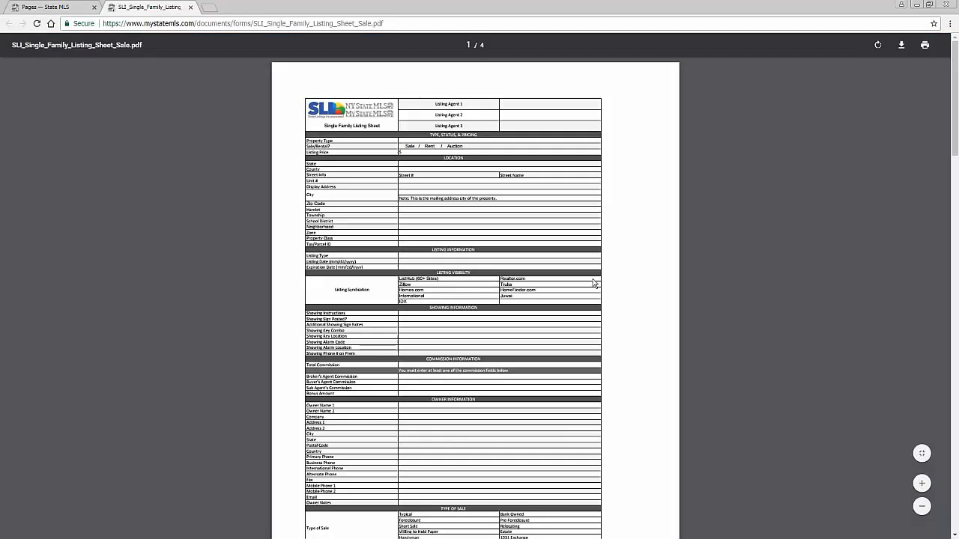
{"action": "scroll", "coordinate": [587, 292], "scroll_direction": "down", "scroll_amount": 4}
{"action": "scroll", "coordinate": [587, 292], "scroll_direction": "up", "scroll_amount": 4}
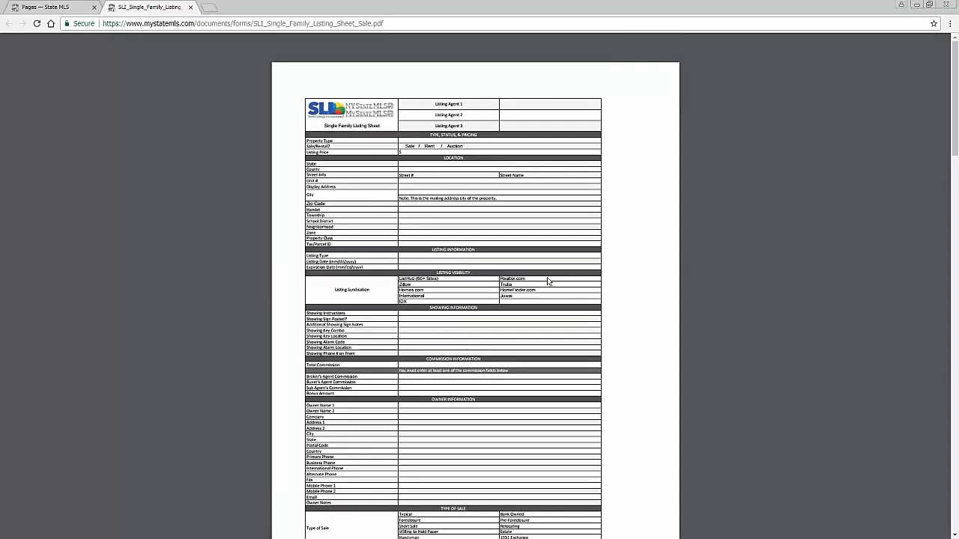
{"action": "scroll", "coordinate": [544, 283], "scroll_direction": "down", "scroll_amount": 1}
{"action": "scroll", "coordinate": [544, 283], "scroll_direction": "down", "scroll_amount": 7}
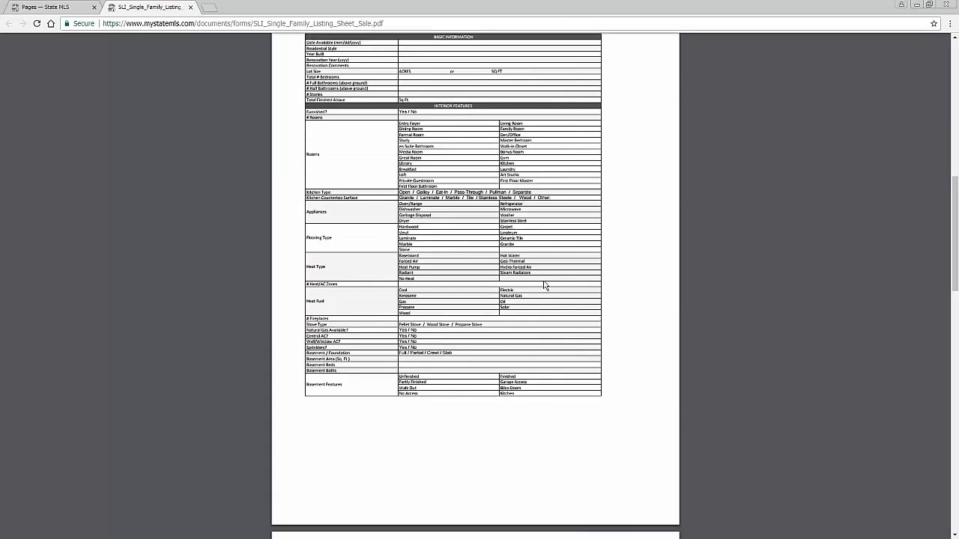
{"action": "scroll", "coordinate": [545, 285], "scroll_direction": "down", "scroll_amount": 9}
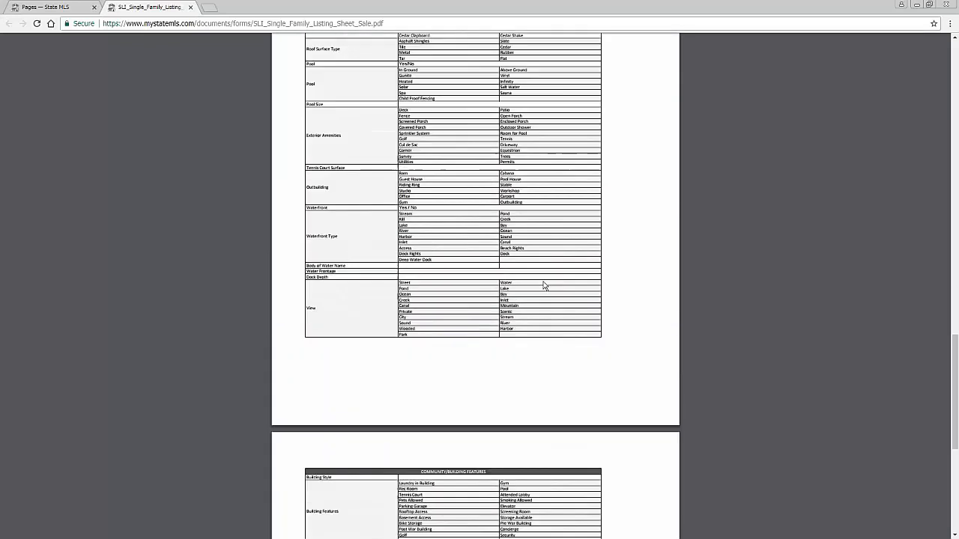
{"action": "scroll", "coordinate": [545, 286], "scroll_direction": "down", "scroll_amount": 4}
{"action": "scroll", "coordinate": [545, 285], "scroll_direction": "up", "scroll_amount": 10}
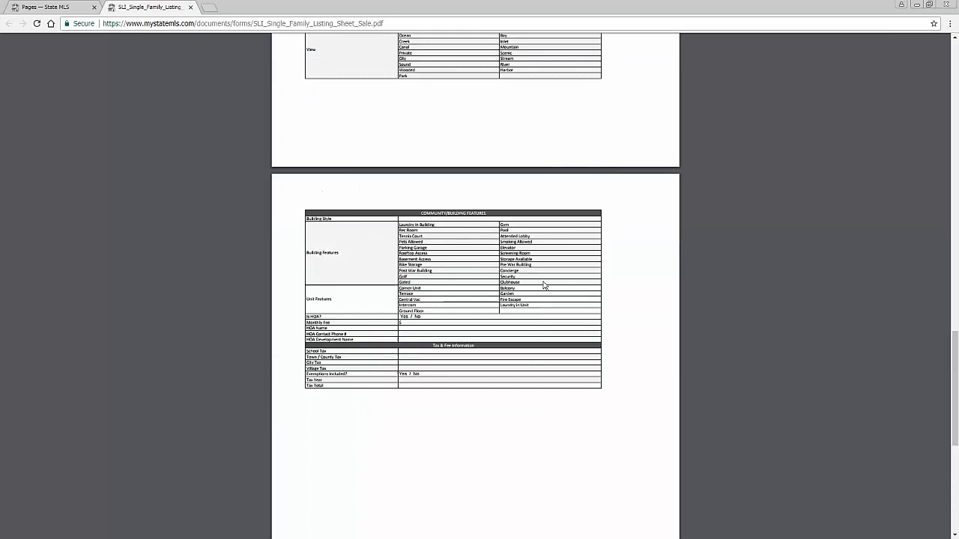
{"action": "scroll", "coordinate": [544, 286], "scroll_direction": "up", "scroll_amount": 10}
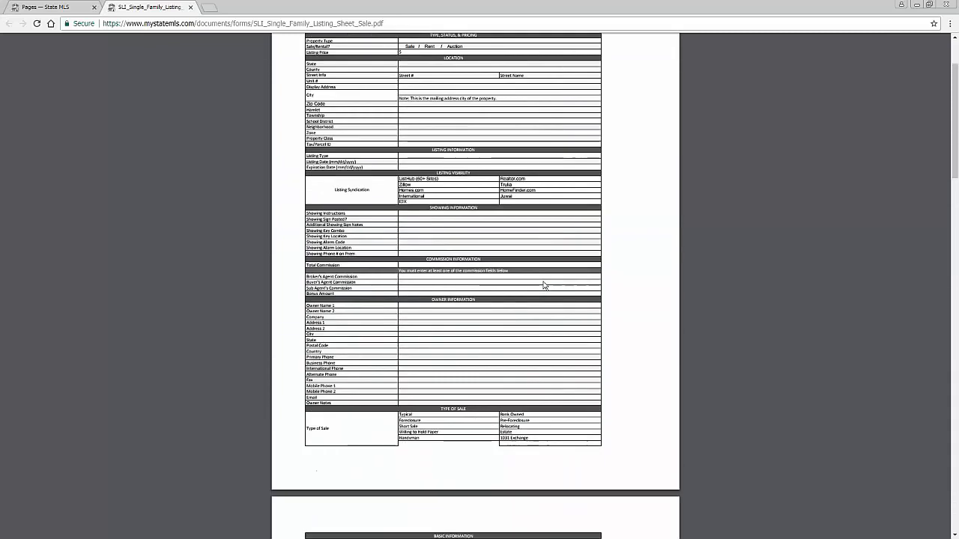
{"action": "scroll", "coordinate": [545, 286], "scroll_direction": "up", "scroll_amount": 2}
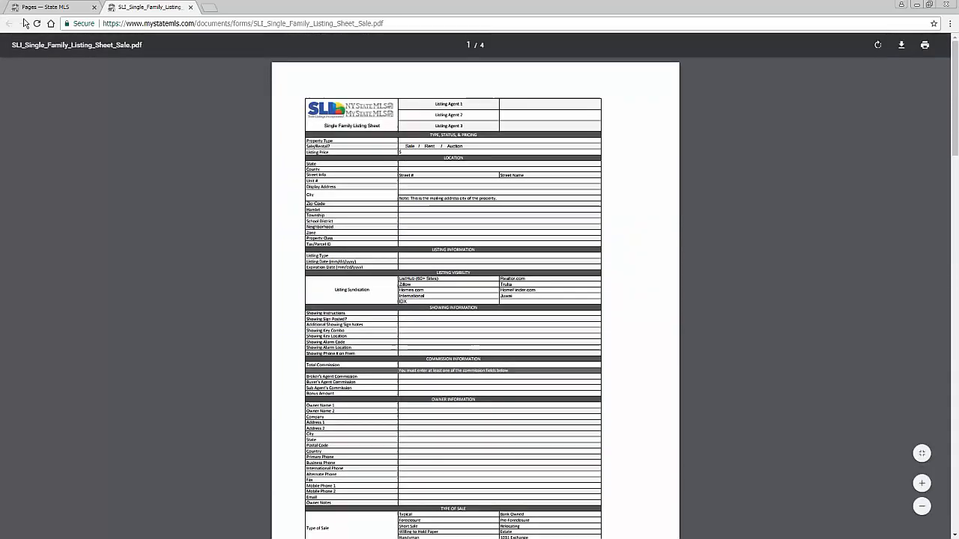
{"action": "left_click", "coordinate": [57, 10]}
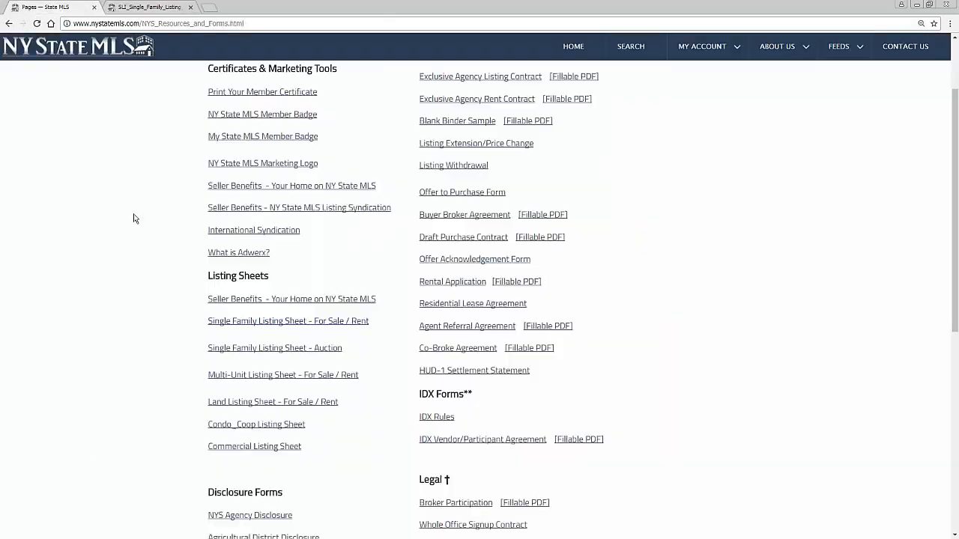
View the Seller Benefits flyer and Listing Syndication sheet PDFs, then return to Resources and Forms
{"action": "left_click", "coordinate": [247, 300]}
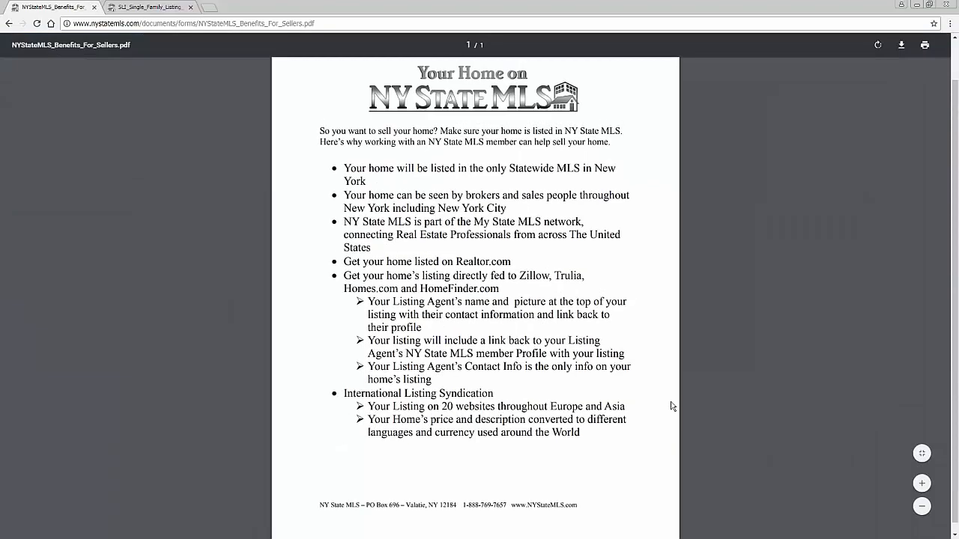
{"action": "left_click", "coordinate": [10, 25]}
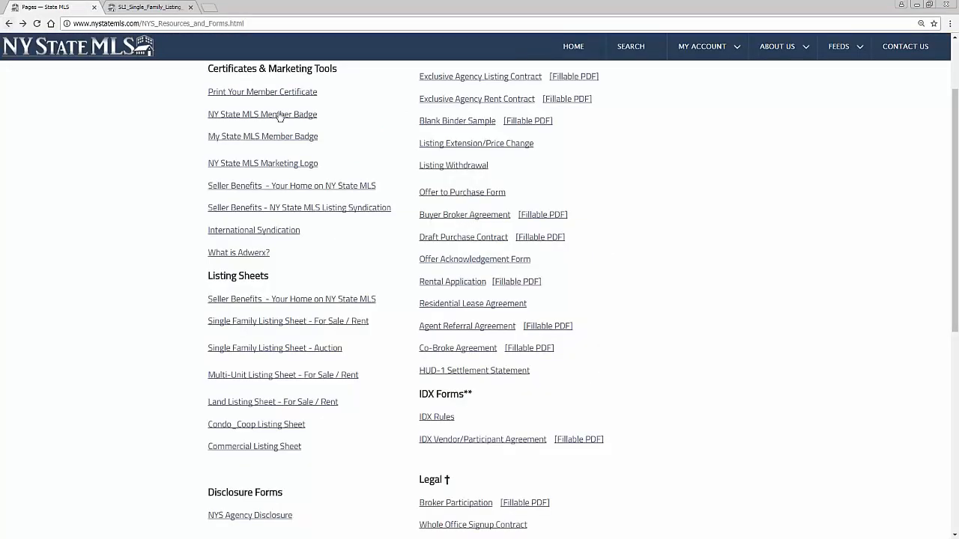
{"action": "left_click", "coordinate": [300, 209]}
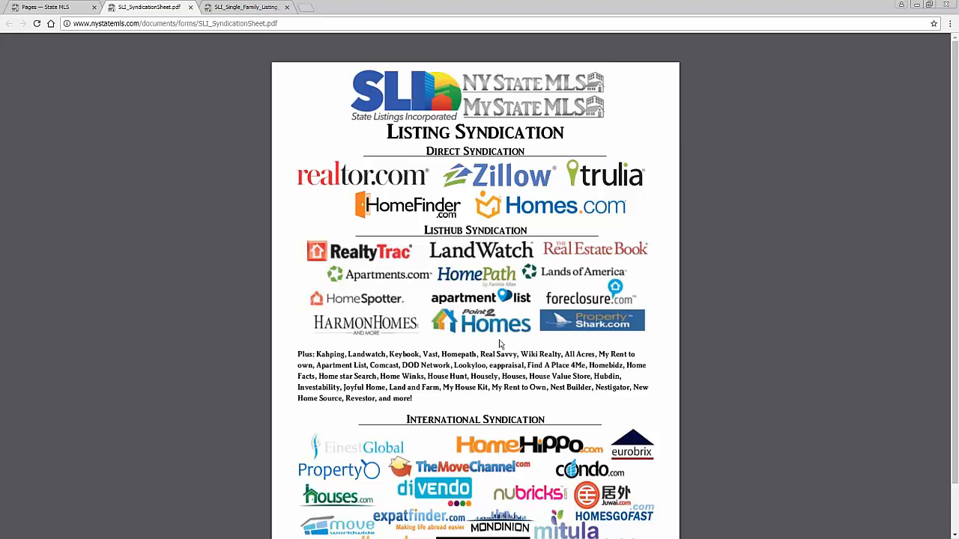
{"action": "scroll", "coordinate": [500, 343], "scroll_direction": "down", "scroll_amount": 1}
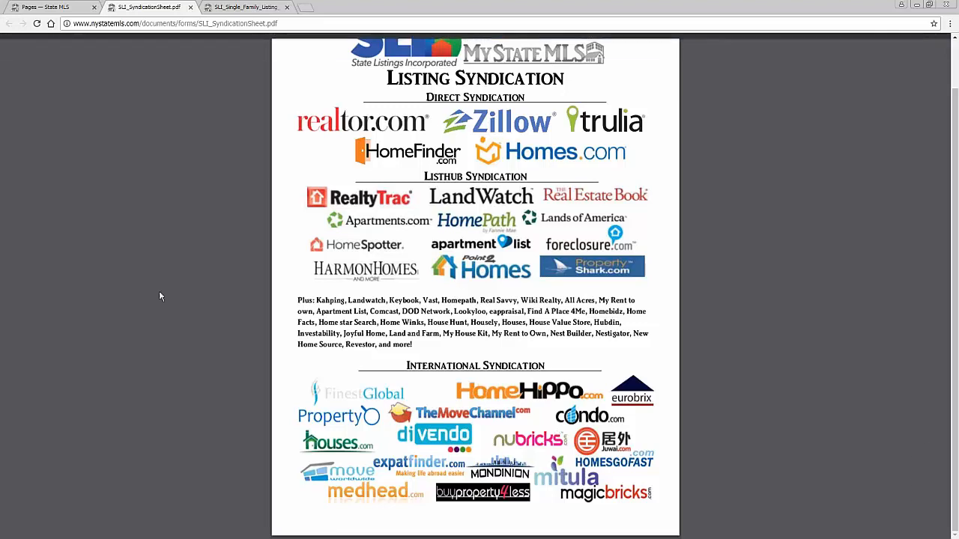
{"action": "left_click", "coordinate": [69, 6]}
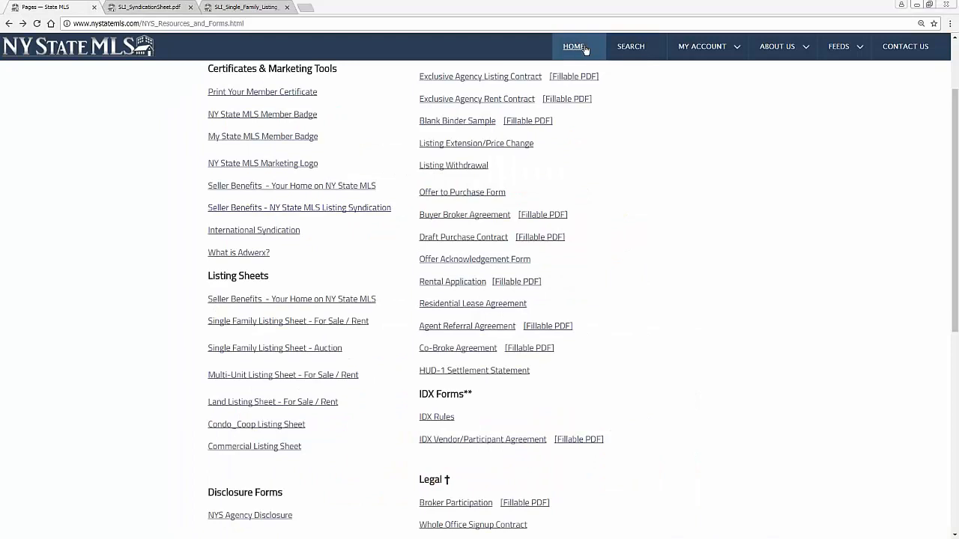
{"action": "left_click", "coordinate": [11, 23]}
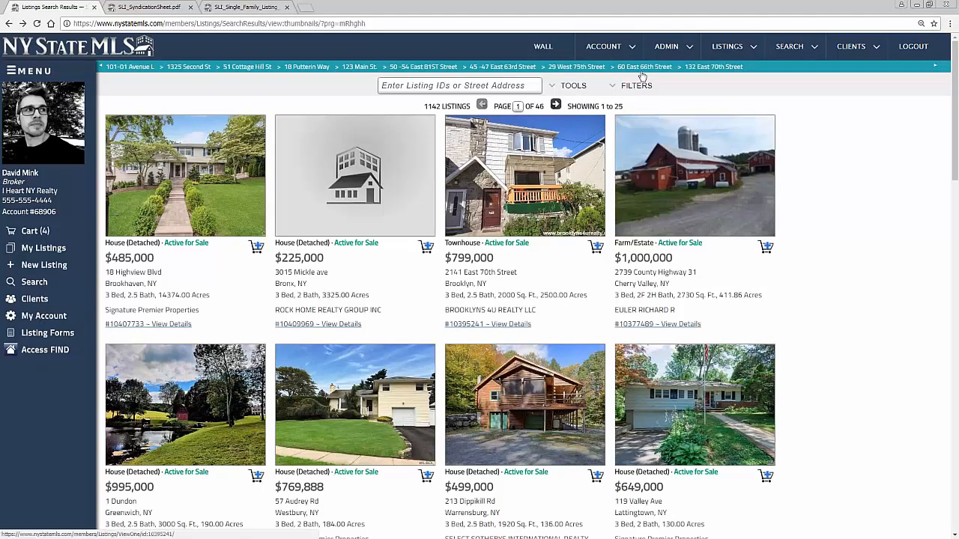
{"action": "mouse_move", "coordinate": [603, 46]}
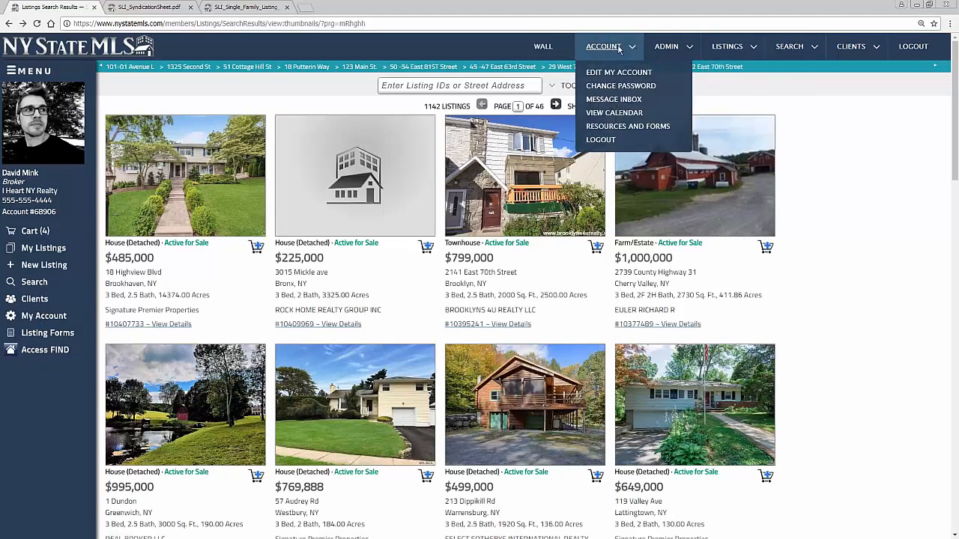
{"action": "left_click", "coordinate": [620, 127]}
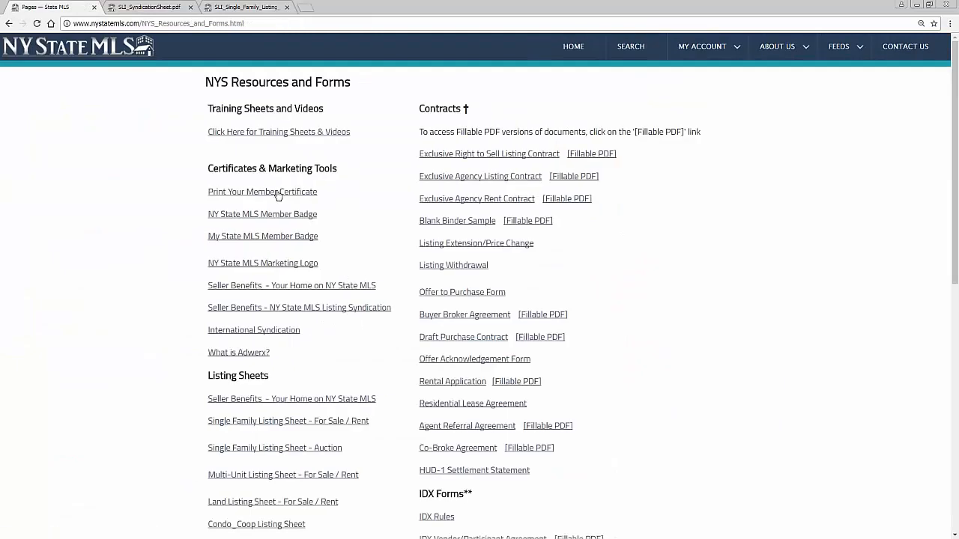
{"action": "left_click_drag", "start_coordinate": [207, 168], "coordinate": [360, 171]}
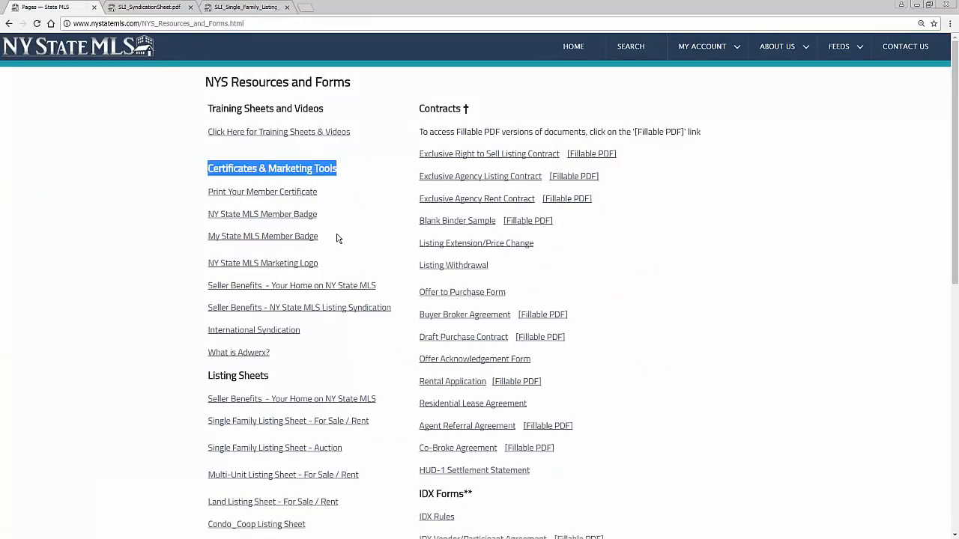
{"action": "left_click", "coordinate": [308, 216]}
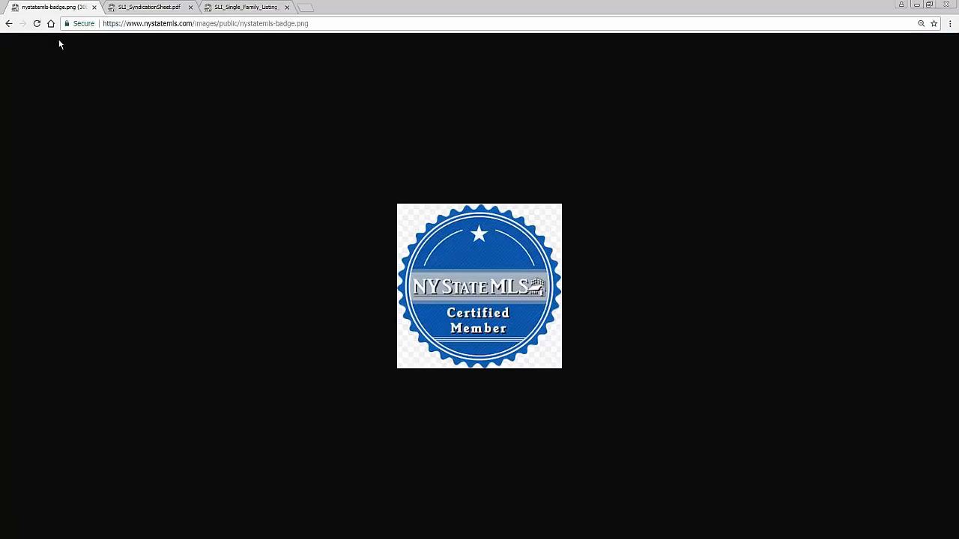
{"action": "left_click", "coordinate": [9, 24]}
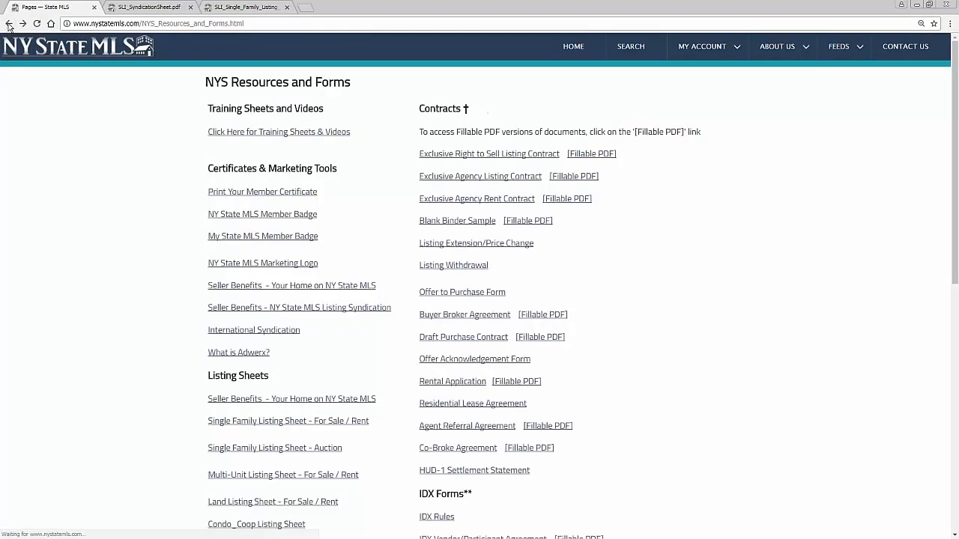
{"action": "left_click", "coordinate": [265, 268]}
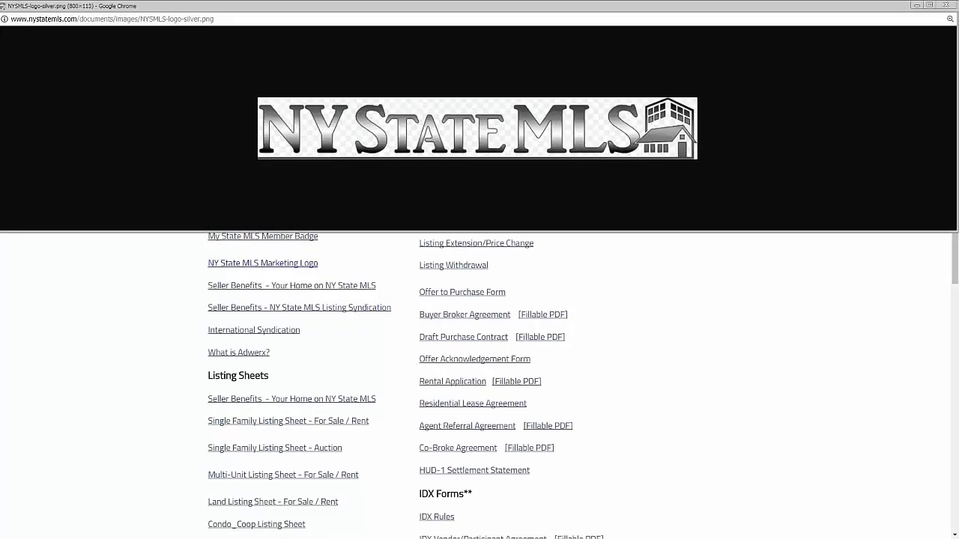
{"action": "left_click", "coordinate": [949, 6]}
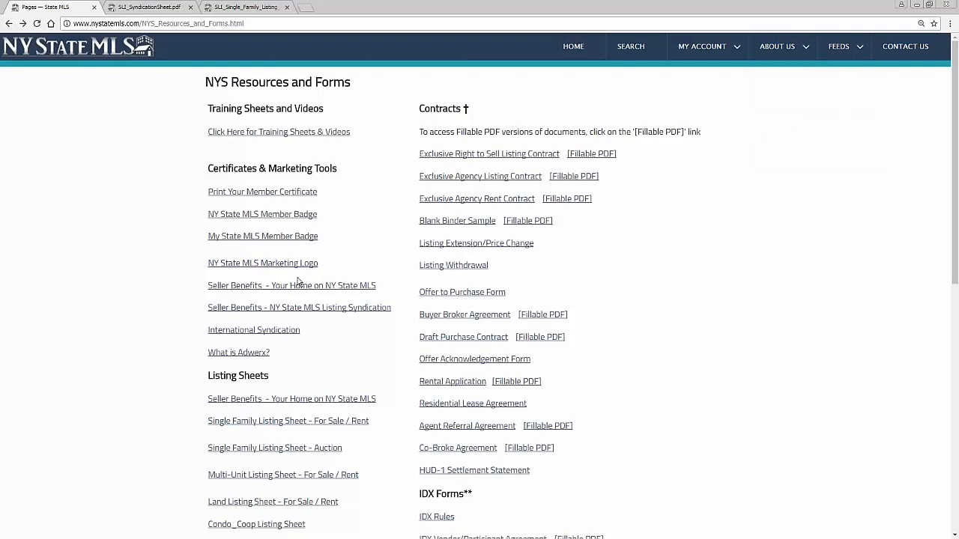
{"action": "left_click", "coordinate": [273, 332]}
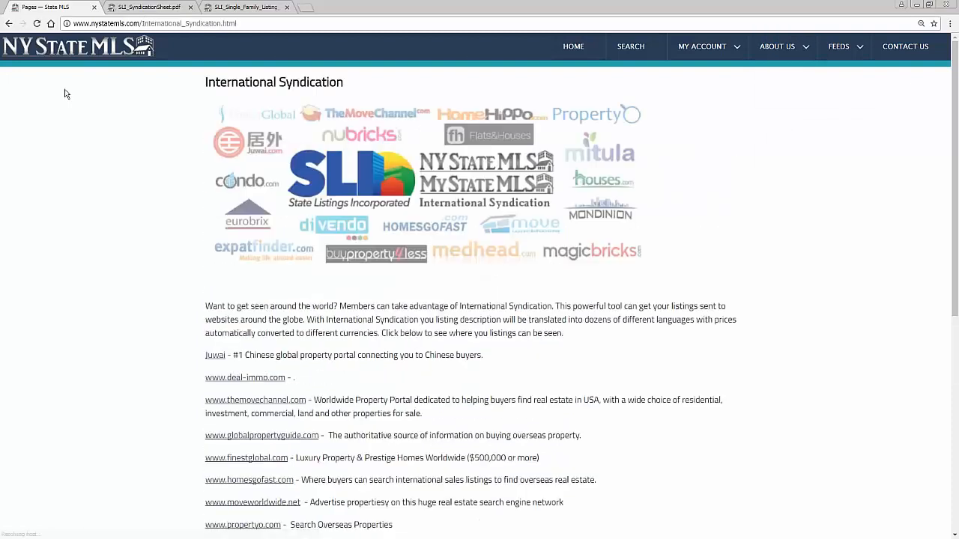
{"action": "left_click", "coordinate": [9, 23]}
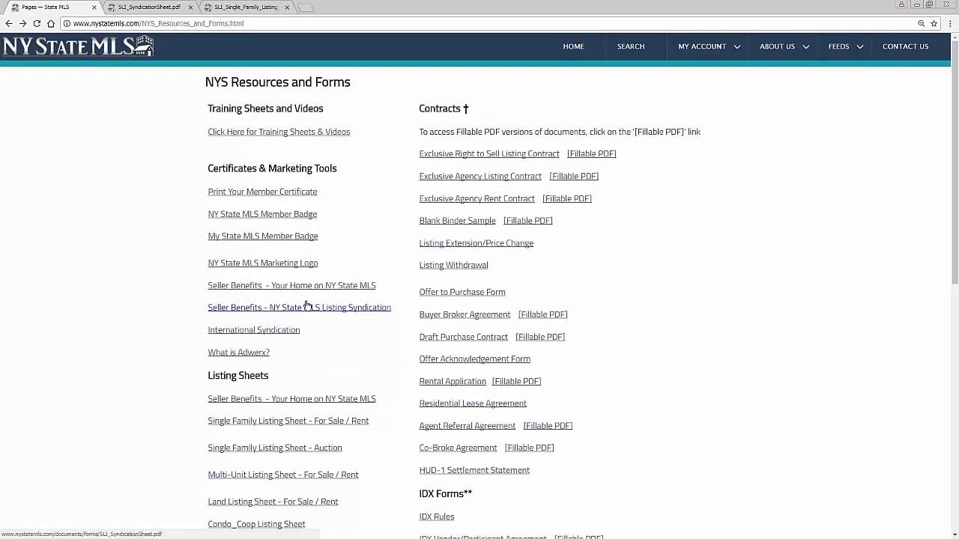
{"action": "left_click", "coordinate": [307, 286]}
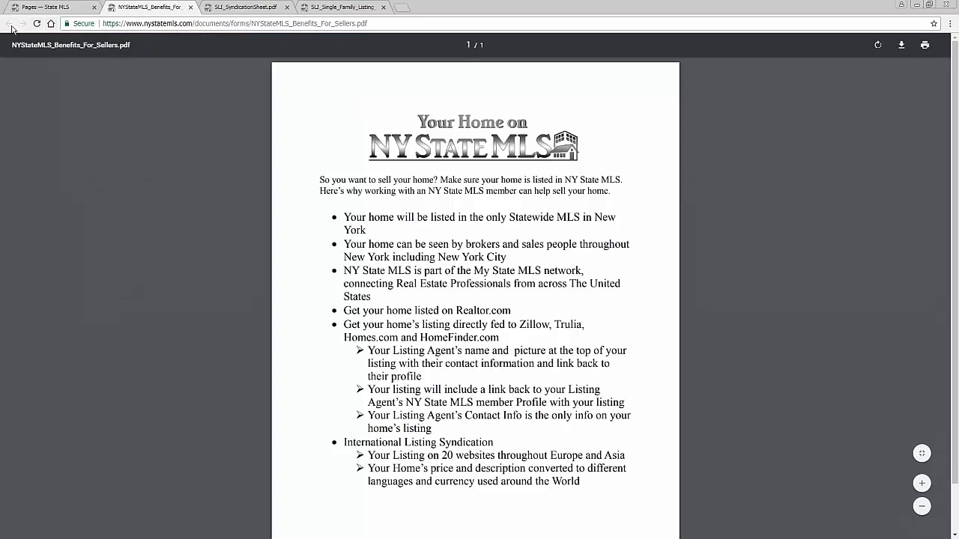
{"action": "middle_click", "coordinate": [131, 7]}
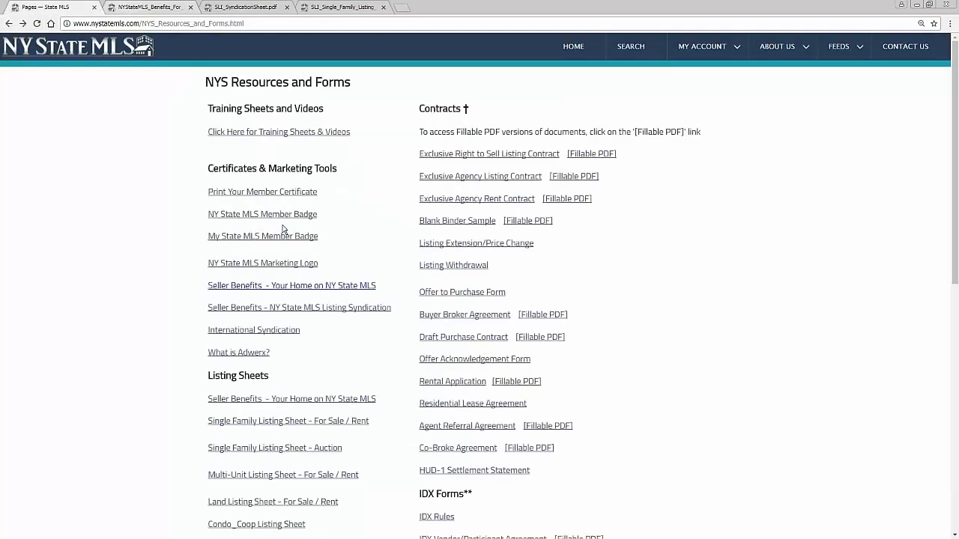
{"action": "left_click", "coordinate": [300, 307]}
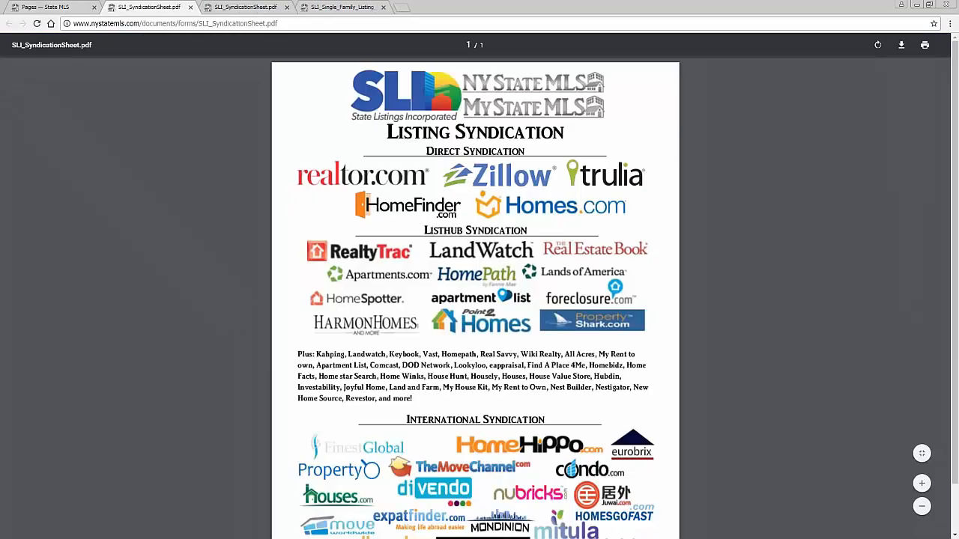
{"action": "middle_click", "coordinate": [158, 6]}
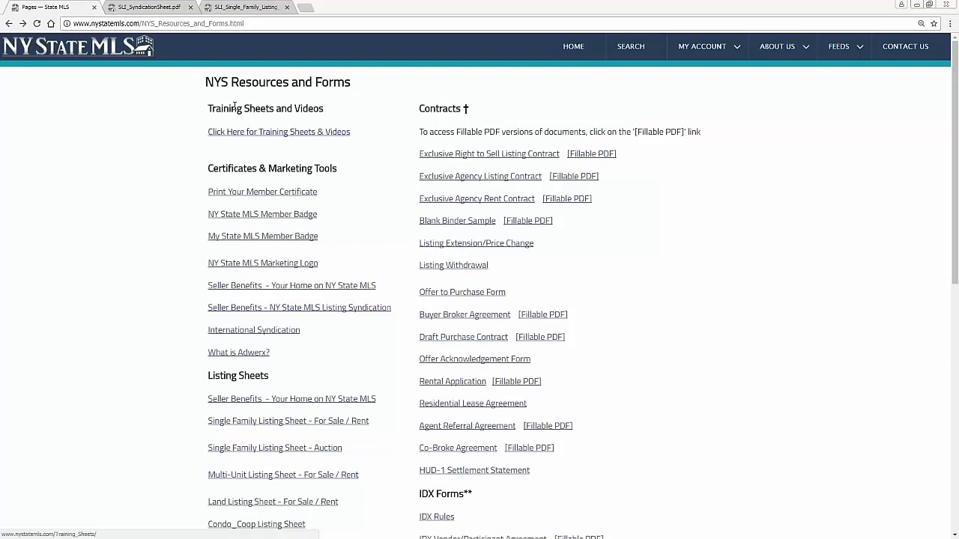
Go to the Training Sheets & Videos page and preview the Navigating the Profile Wall sheet
{"action": "left_click_drag", "start_coordinate": [206, 110], "coordinate": [324, 109]}
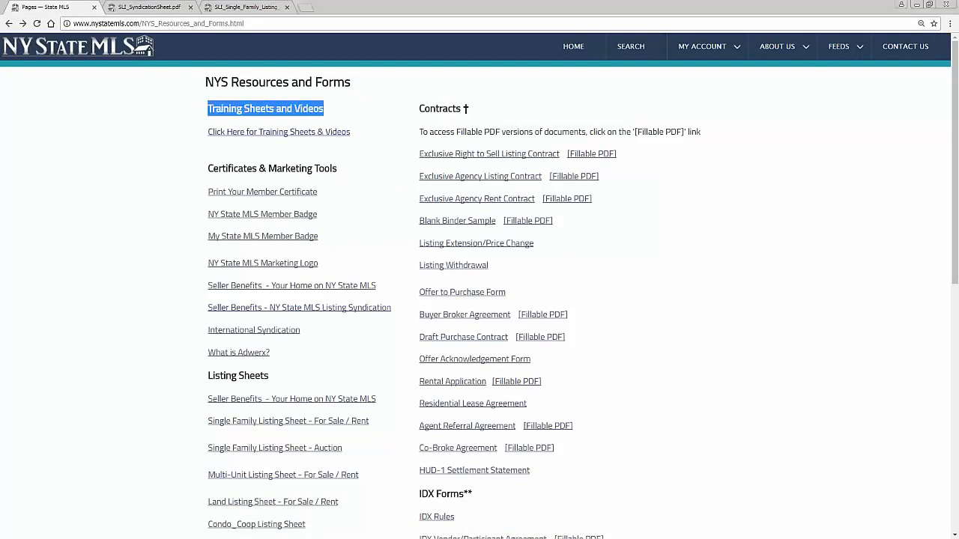
{"action": "left_click", "coordinate": [316, 133]}
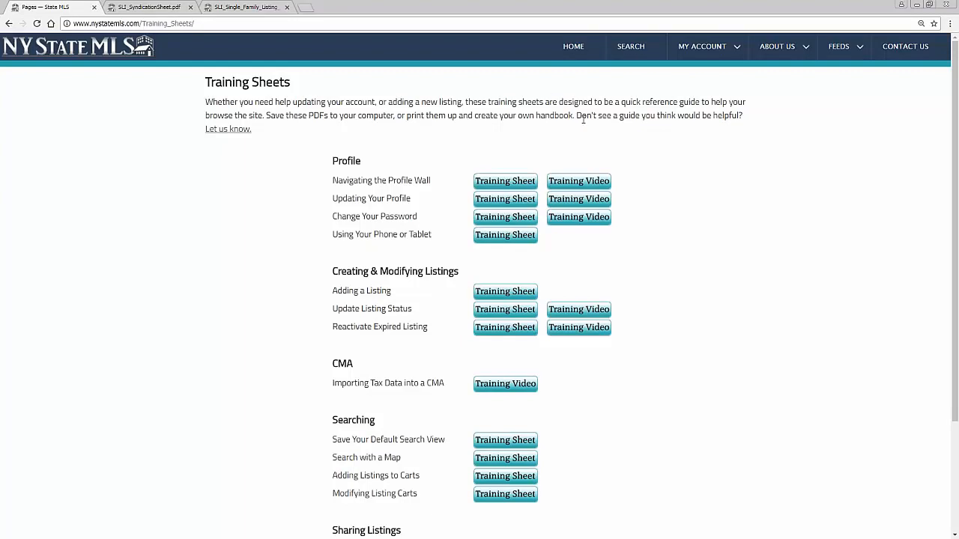
{"action": "left_click", "coordinate": [505, 181]}
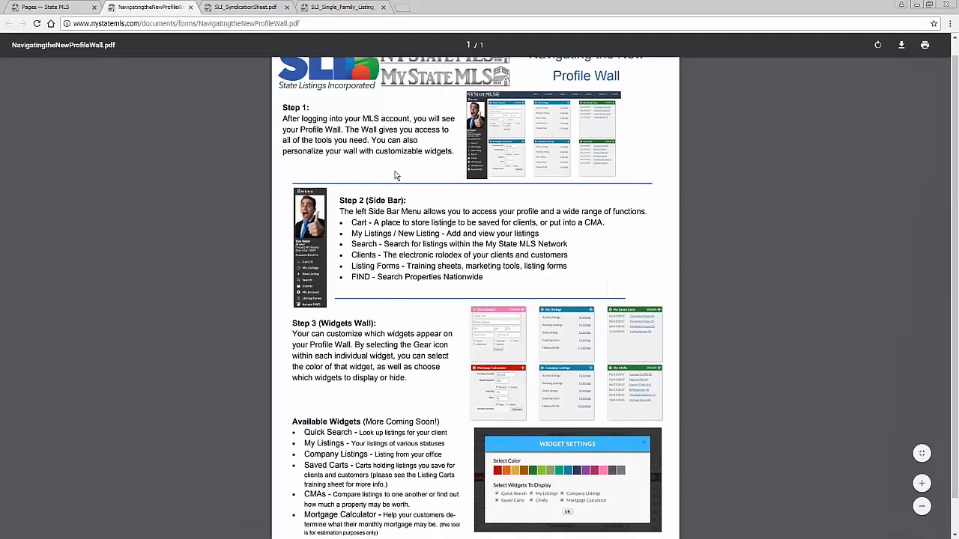
{"action": "middle_click", "coordinate": [148, 11]}
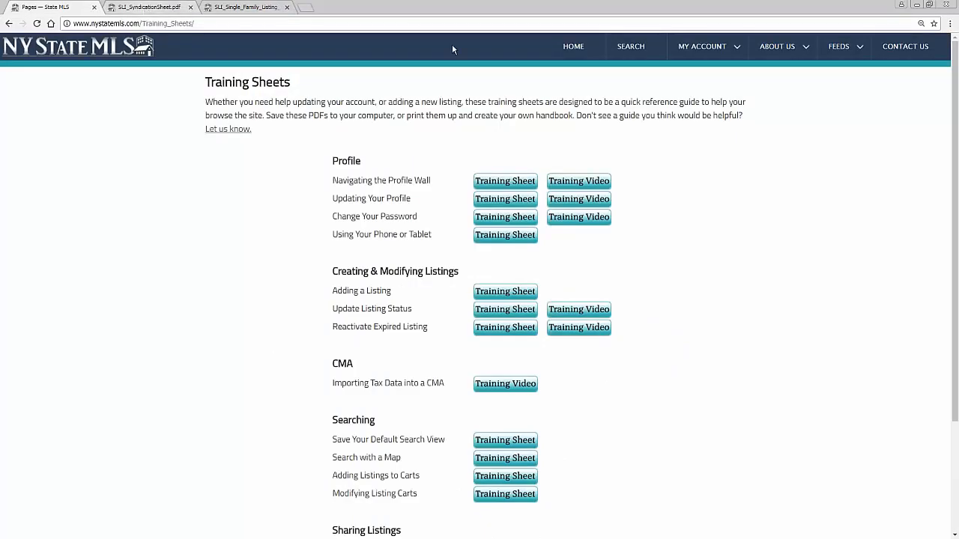
Play the Profile Wall training video, then preview the Using Your Phone or Tablet sheet
{"action": "left_click", "coordinate": [578, 180]}
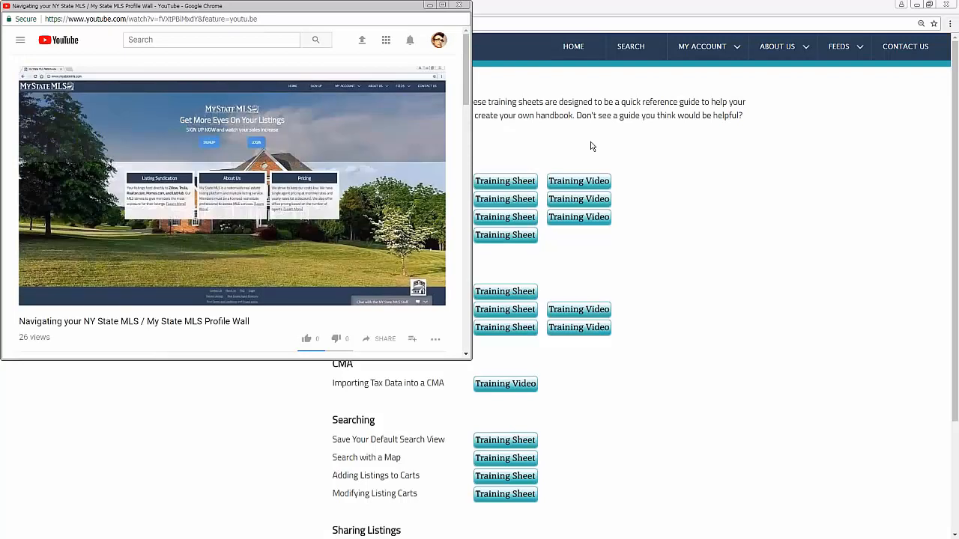
{"action": "left_click", "coordinate": [458, 6]}
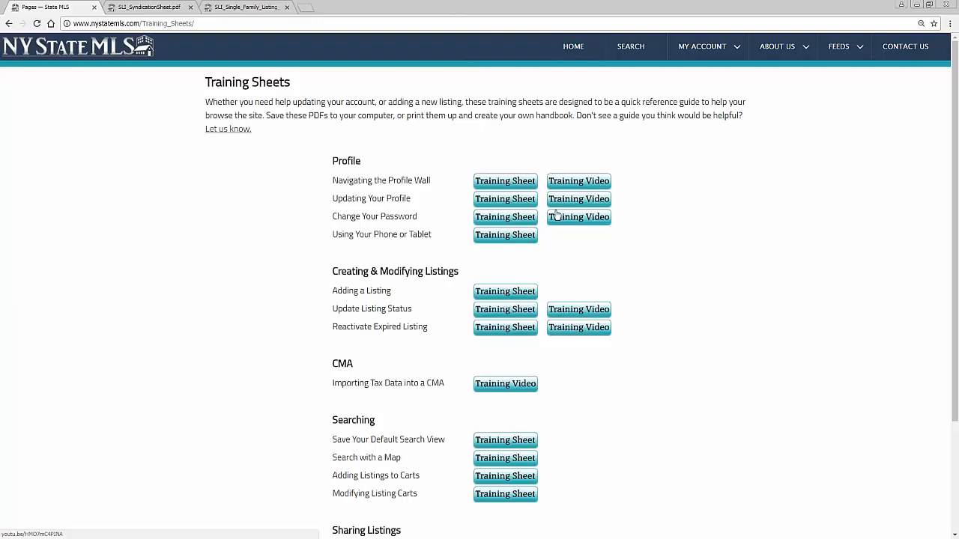
{"action": "left_click", "coordinate": [509, 237]}
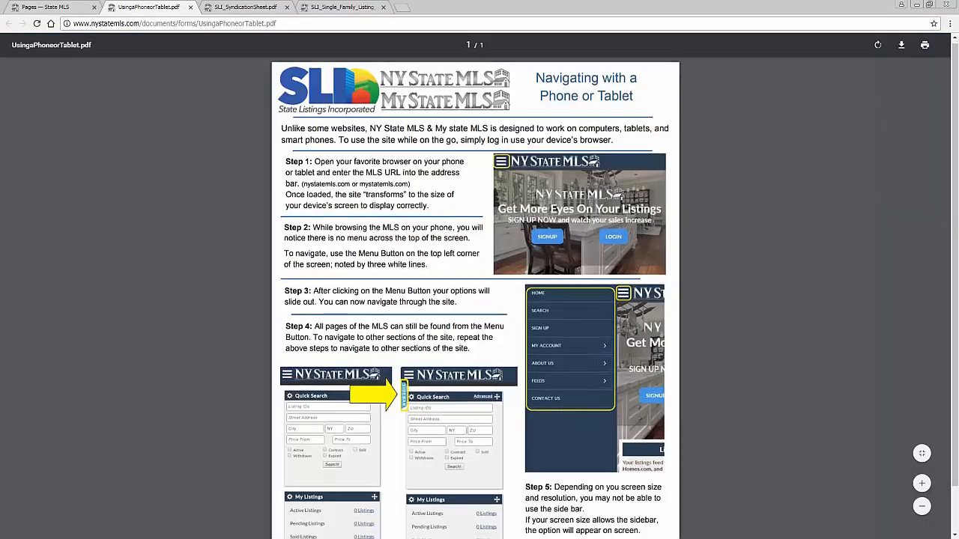
{"action": "scroll", "coordinate": [42, 48], "scroll_direction": "down", "scroll_amount": 1}
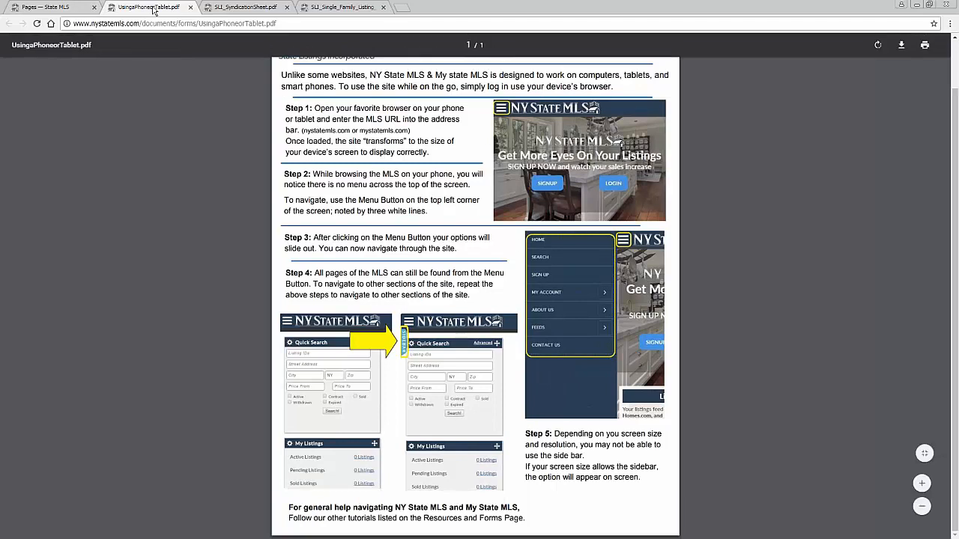
{"action": "middle_click", "coordinate": [154, 9]}
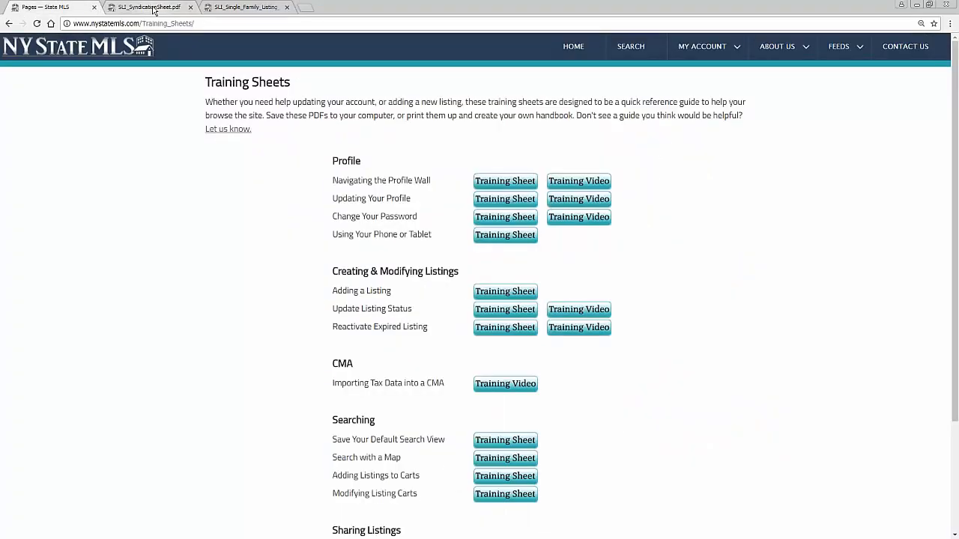
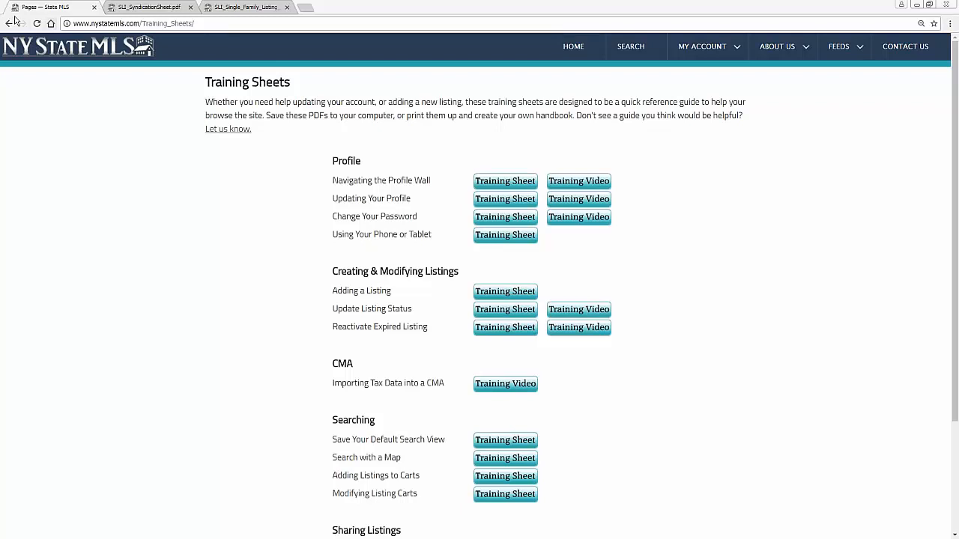
Go back to the Resources and Forms page and highlight the IDX Forms heading
{"action": "left_click", "coordinate": [9, 24]}
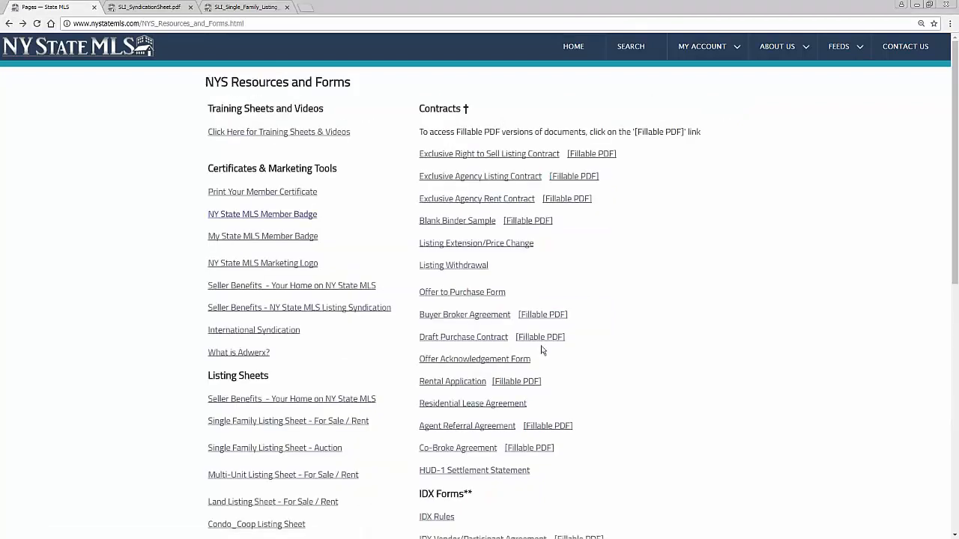
{"action": "scroll", "coordinate": [508, 432], "scroll_direction": "down", "scroll_amount": 2}
{"action": "left_click_drag", "start_coordinate": [476, 397], "coordinate": [420, 394]}
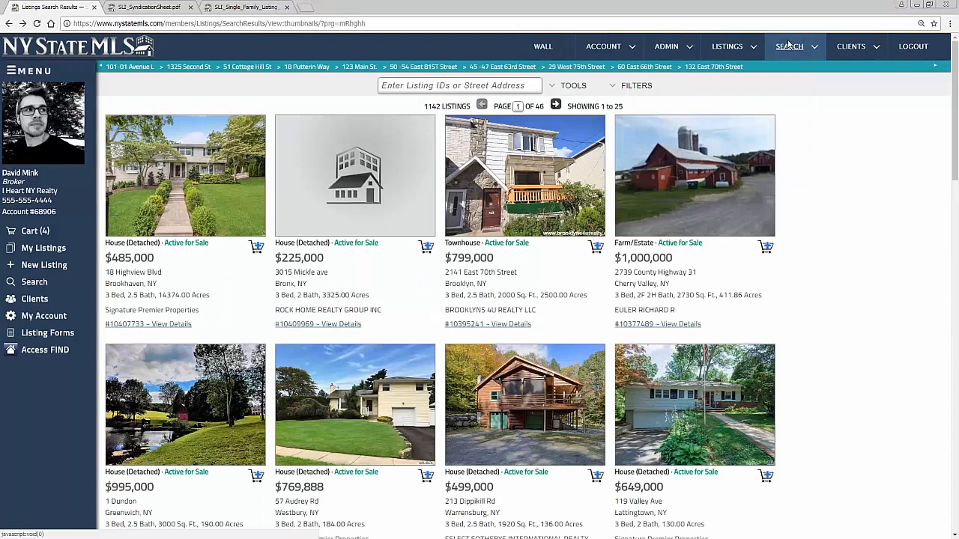
Choose Search Tax Records from the SEARCH menu
{"action": "mouse_move", "coordinate": [789, 47]}
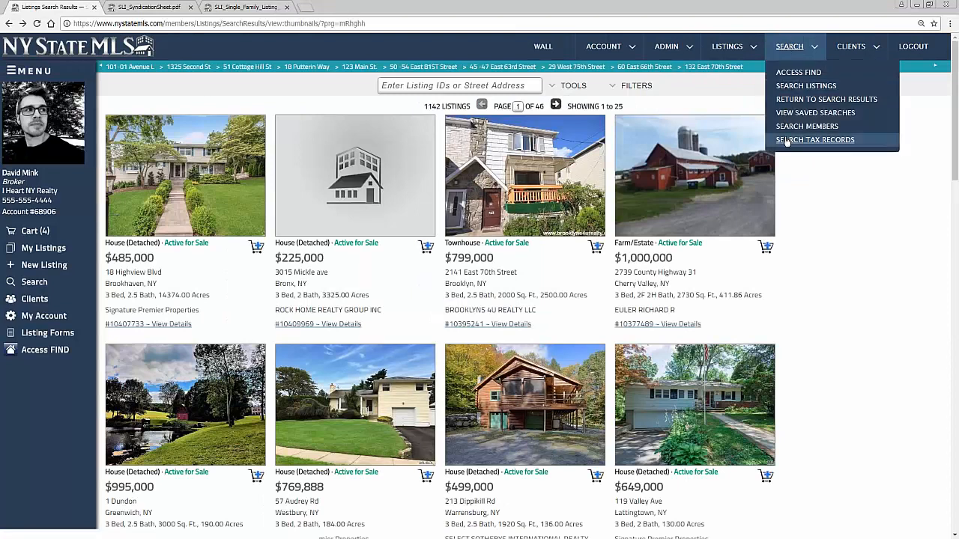
{"action": "left_click", "coordinate": [786, 140]}
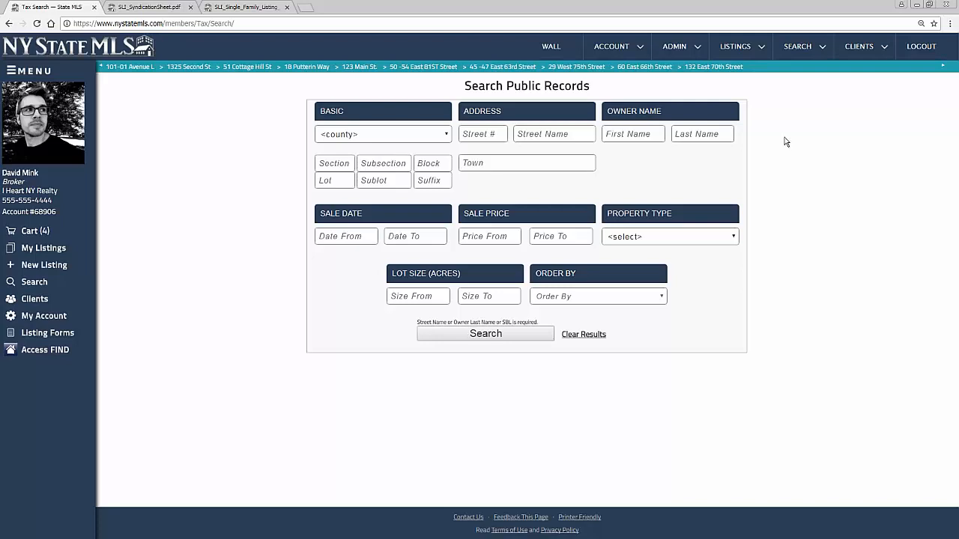
Set the county to Saratoga and Sale Date From to 06/01/2017
{"action": "left_click", "coordinate": [379, 135]}
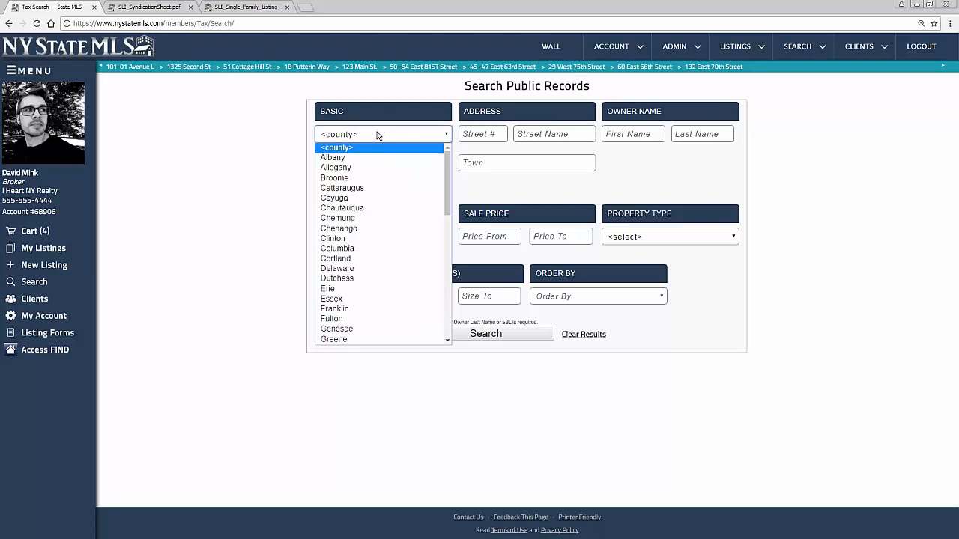
{"action": "key", "text": "s"}
{"action": "left_click", "coordinate": [454, 191]}
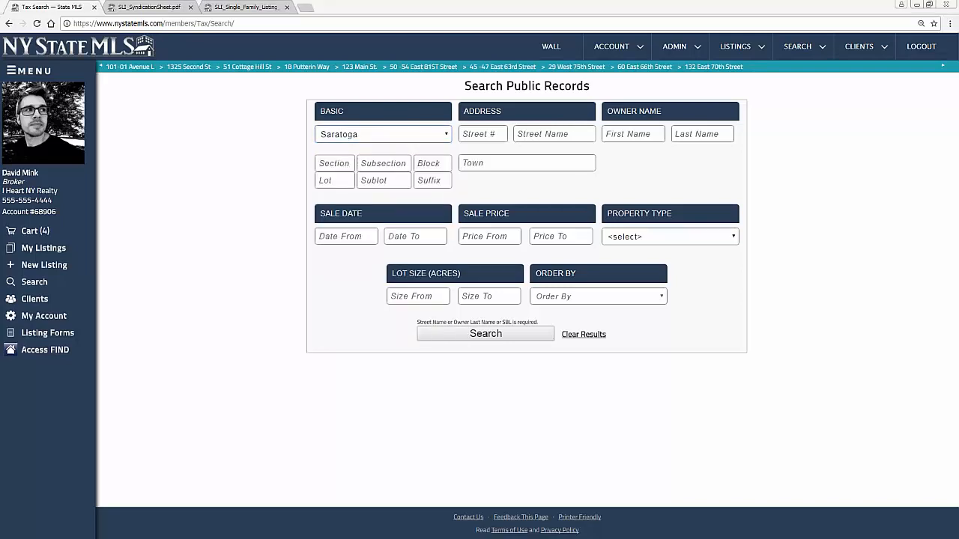
{"action": "left_click", "coordinate": [341, 236]}
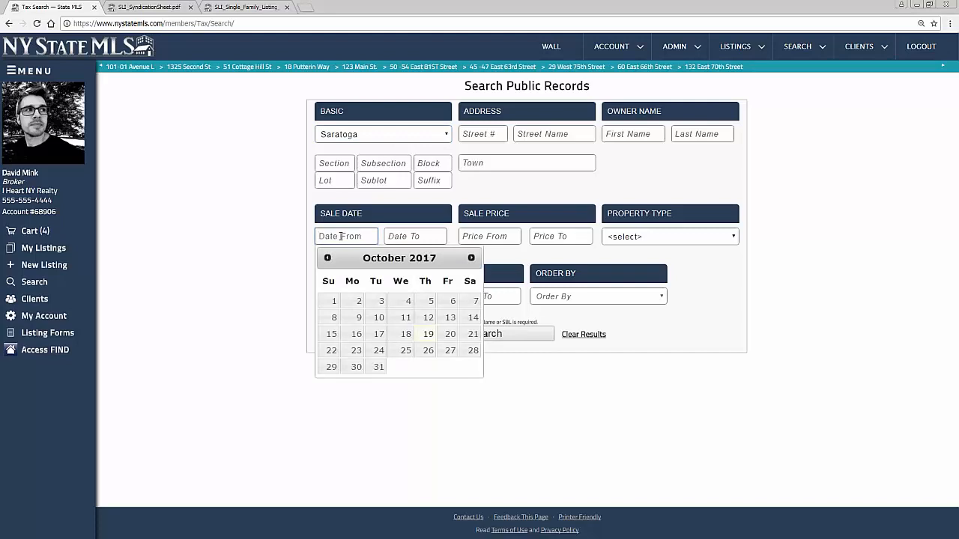
{"action": "double_click", "coordinate": [327, 257]}
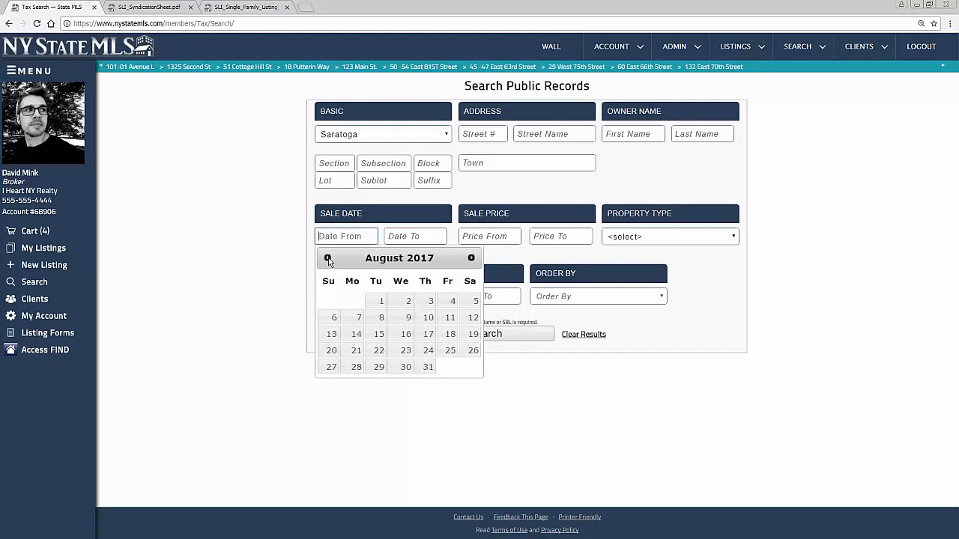
{"action": "left_click", "coordinate": [327, 258]}
{"action": "left_click", "coordinate": [328, 257]}
{"action": "left_click", "coordinate": [430, 301]}
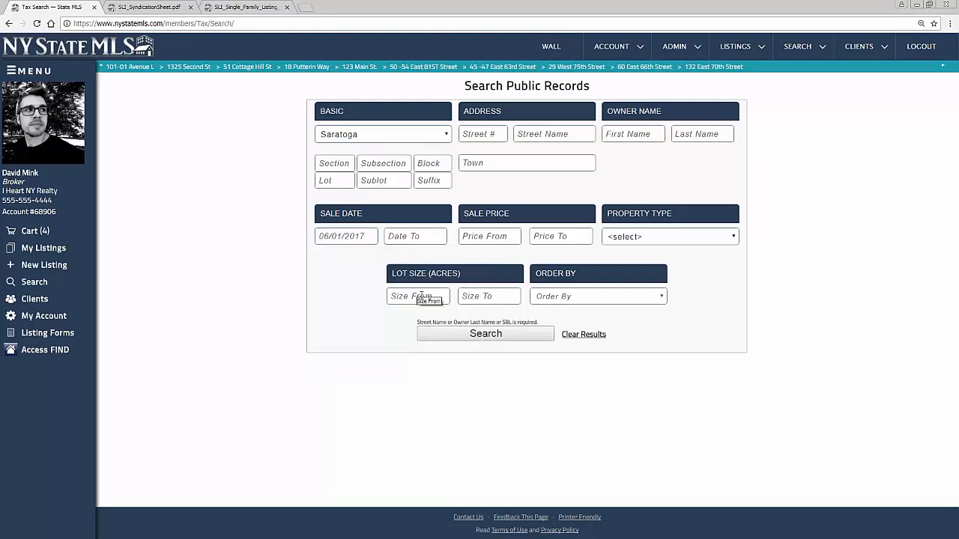
{"action": "left_click", "coordinate": [640, 240]}
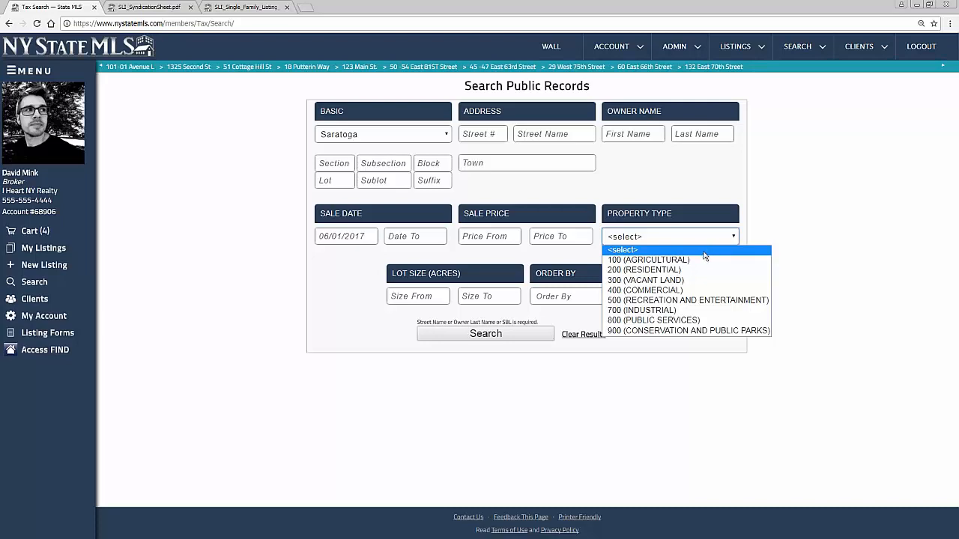
Search 200 (RESIDENTIAL) 2 Family sales priced from 100000, returning 53 results
{"action": "left_click", "coordinate": [671, 271]}
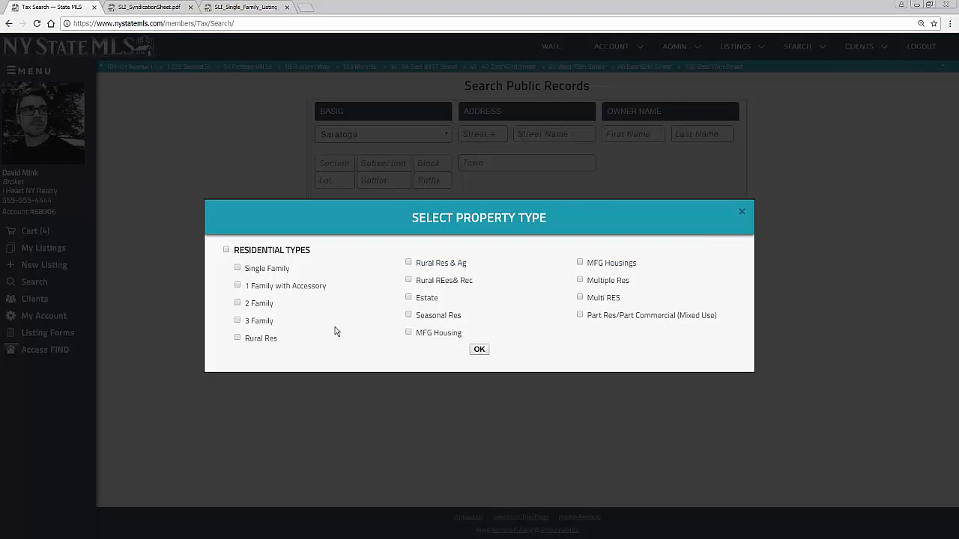
{"action": "left_click", "coordinate": [238, 303]}
{"action": "left_click", "coordinate": [480, 350]}
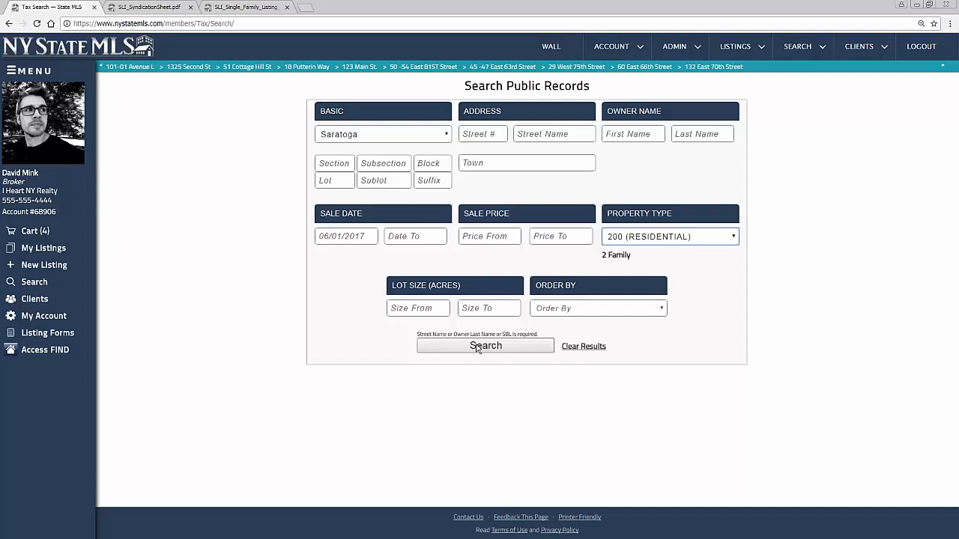
{"action": "left_click_drag", "start_coordinate": [622, 256], "coordinate": [599, 270]}
{"action": "left_click", "coordinate": [500, 237]}
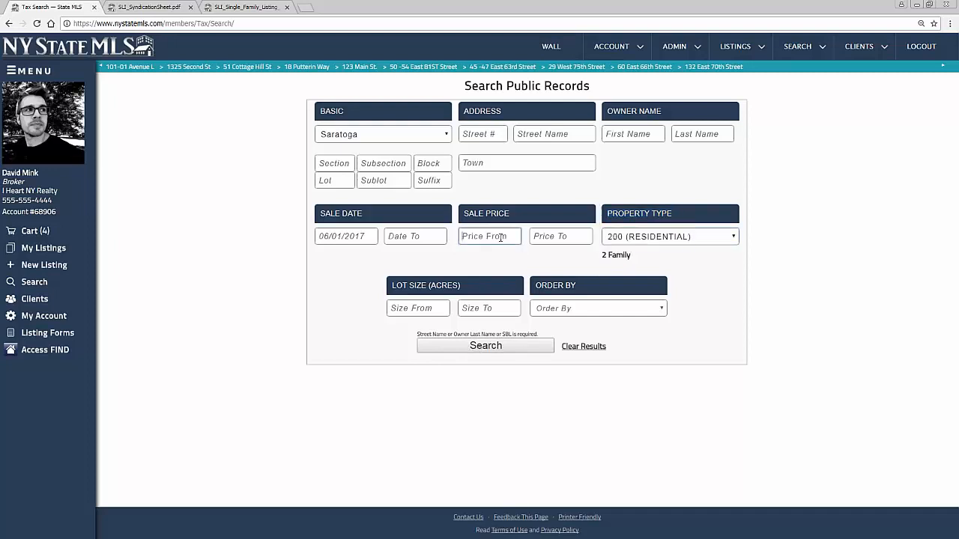
{"action": "type", "text": "100000"}
{"action": "left_click", "coordinate": [483, 345]}
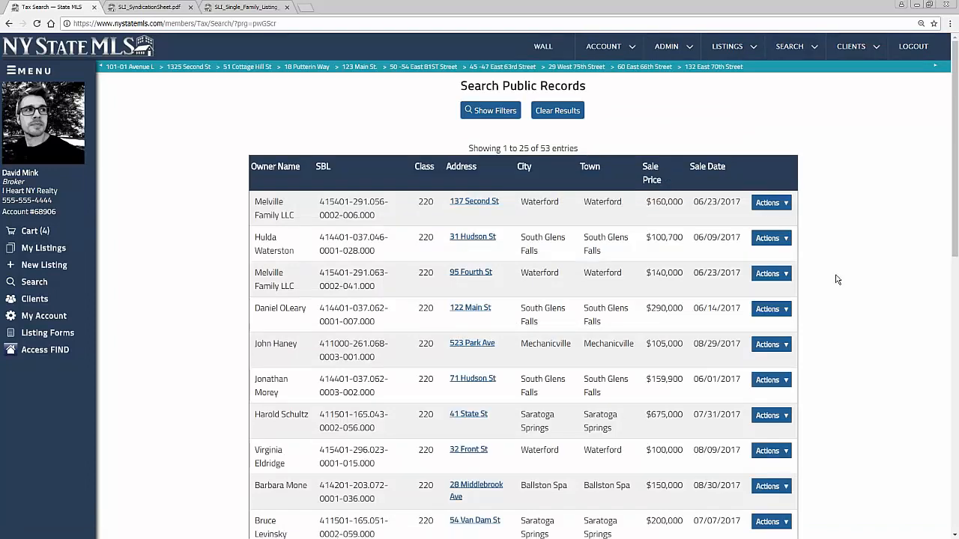
{"action": "scroll", "coordinate": [837, 280], "scroll_direction": "down", "scroll_amount": 1}
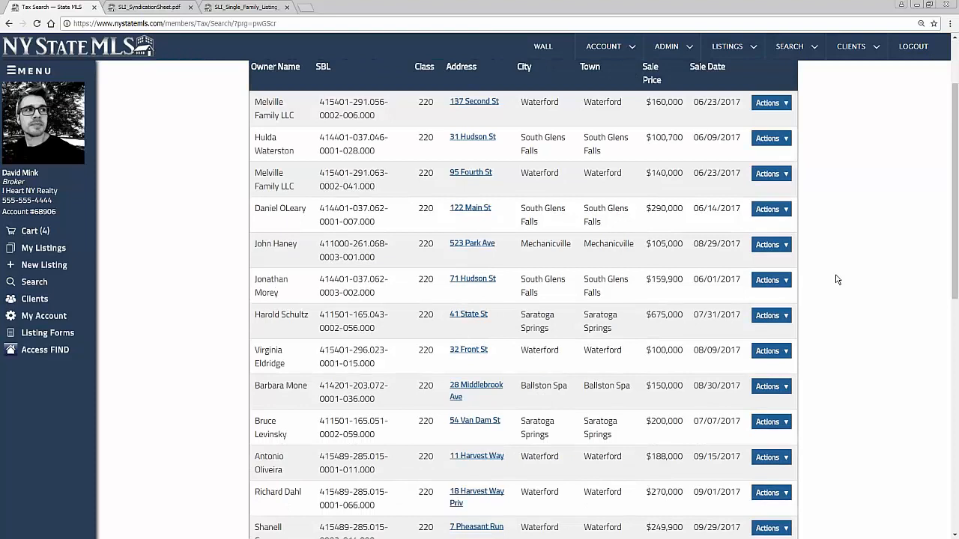
{"action": "scroll", "coordinate": [837, 280], "scroll_direction": "up", "scroll_amount": 1}
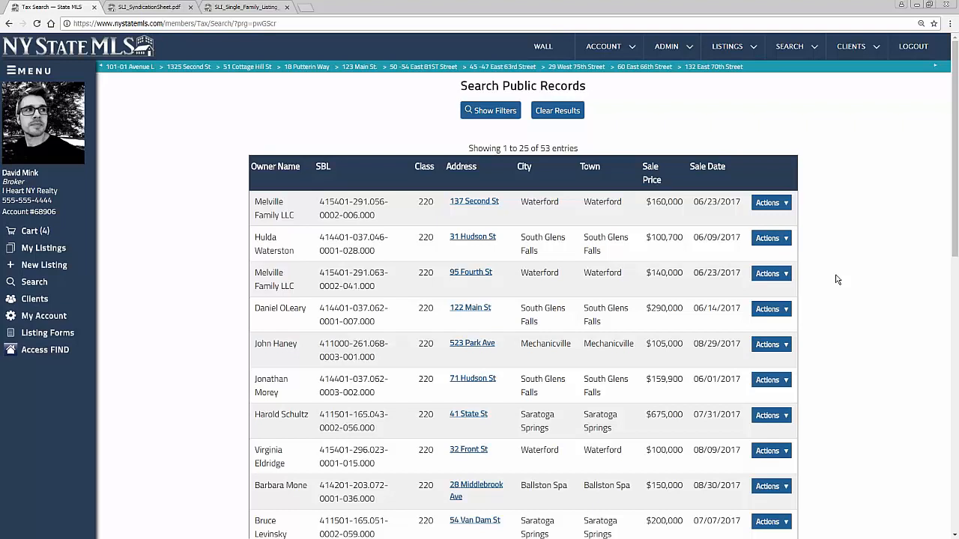
{"action": "scroll", "coordinate": [837, 280], "scroll_direction": "down", "scroll_amount": 1}
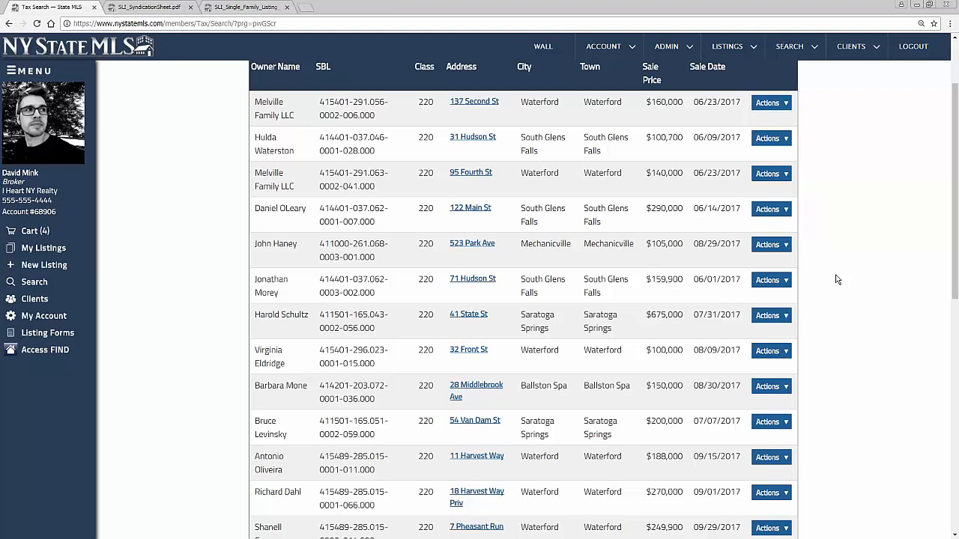
{"action": "scroll", "coordinate": [837, 280], "scroll_direction": "down", "scroll_amount": 3}
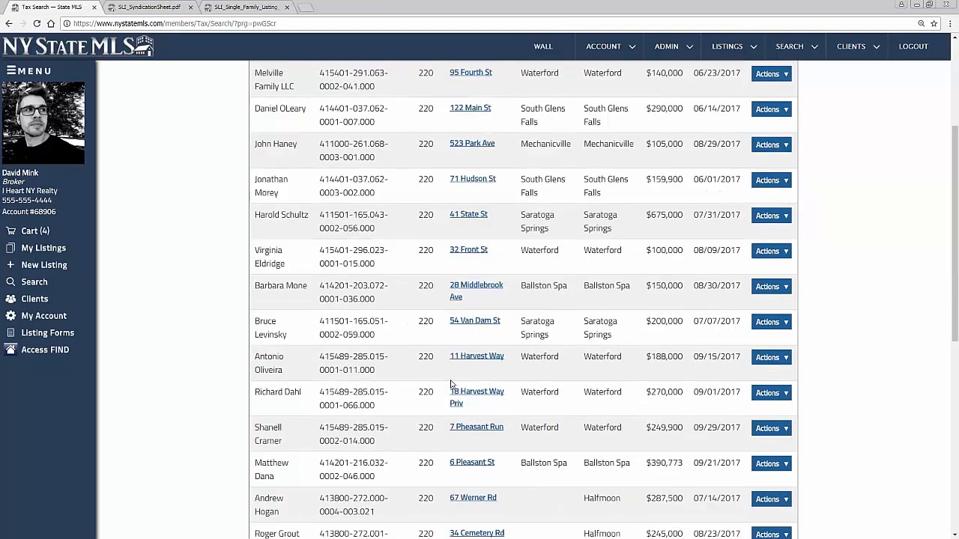
{"action": "double_click", "coordinate": [419, 397]}
{"action": "left_click", "coordinate": [694, 436]}
{"action": "left_click_drag", "start_coordinate": [694, 428], "coordinate": [740, 427]}
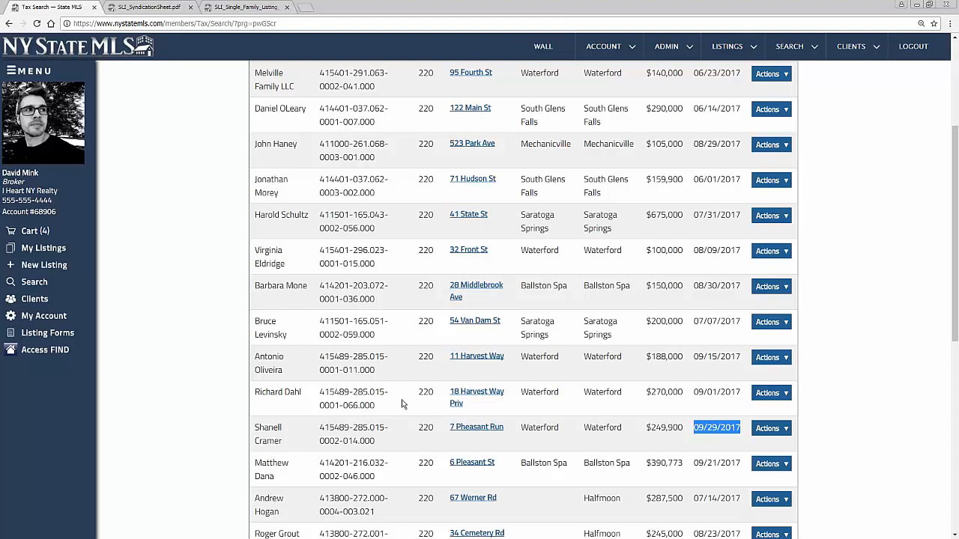
{"action": "scroll", "coordinate": [401, 404], "scroll_direction": "up", "scroll_amount": 3}
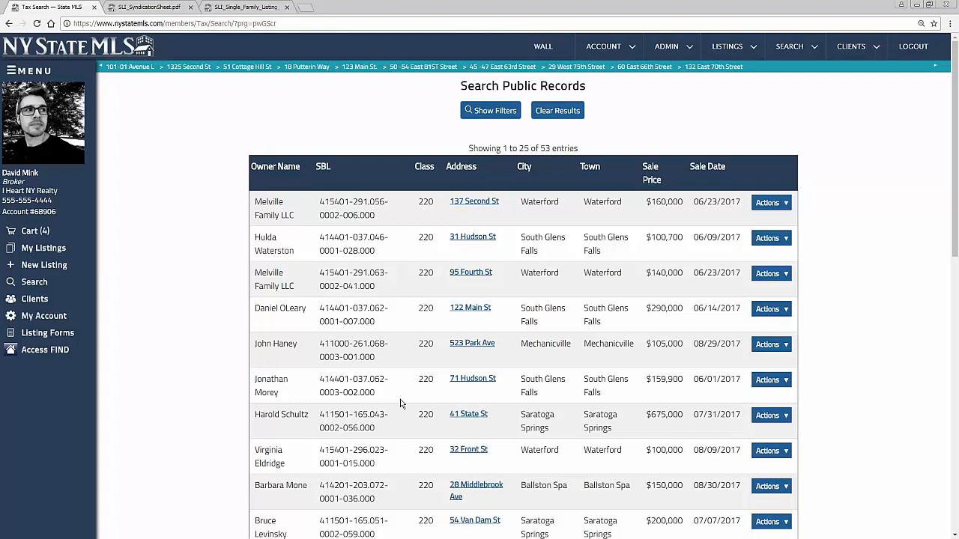
Filter Property Type to 400 (COMMERCIAL) Apartments, Hotel, Motel and Mobile Home Parks
{"action": "left_click", "coordinate": [491, 111]}
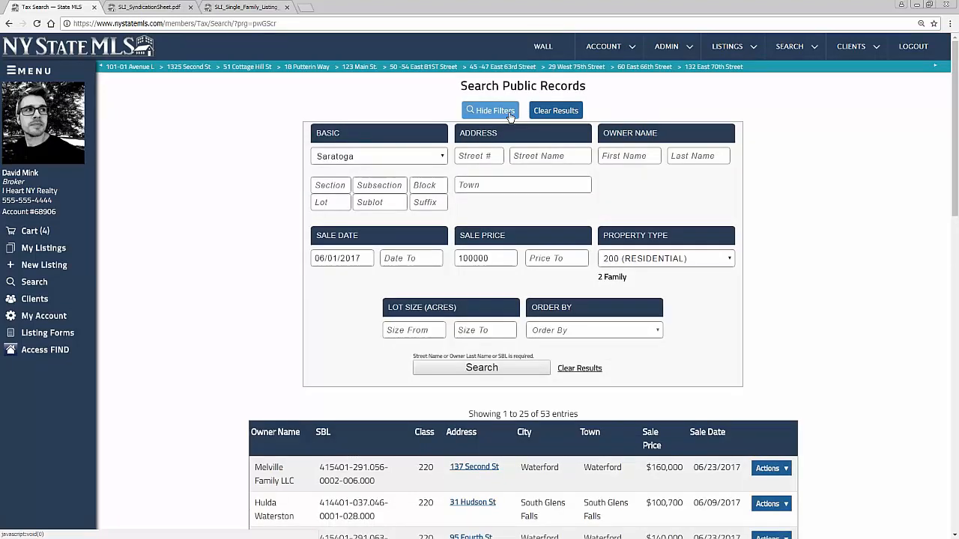
{"action": "left_click", "coordinate": [673, 259]}
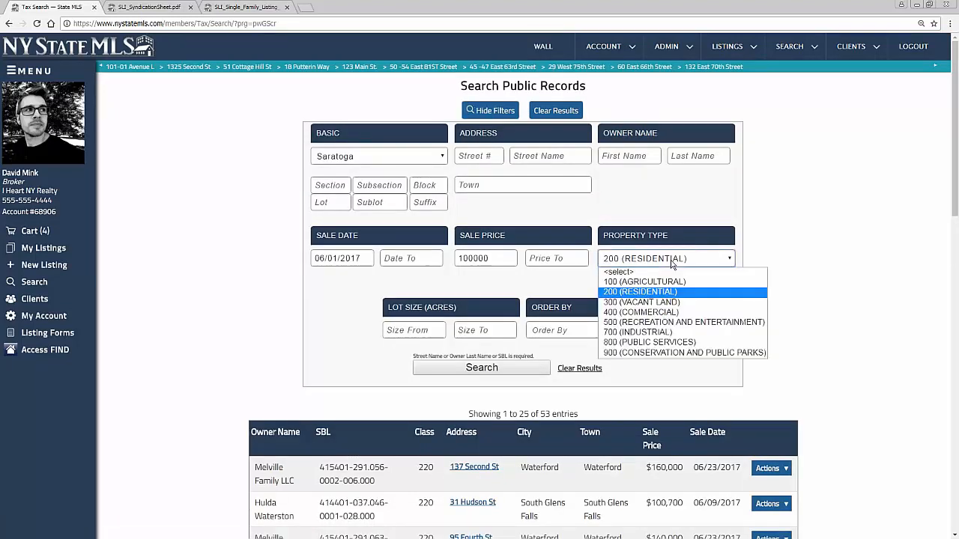
{"action": "left_click", "coordinate": [674, 312]}
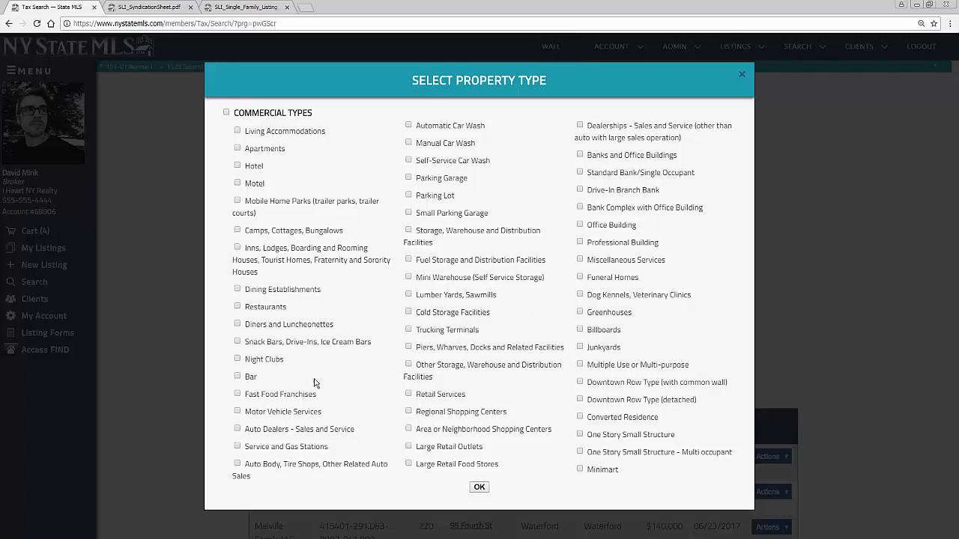
{"action": "left_click", "coordinate": [237, 202]}
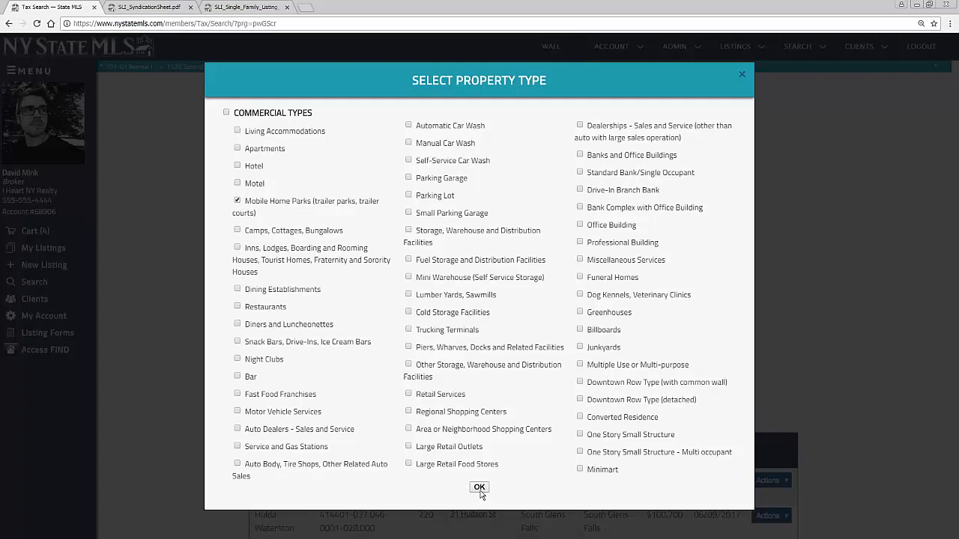
{"action": "left_click", "coordinate": [237, 165]}
{"action": "left_click", "coordinate": [238, 148]}
{"action": "left_click", "coordinate": [238, 183]}
{"action": "left_click", "coordinate": [479, 488]}
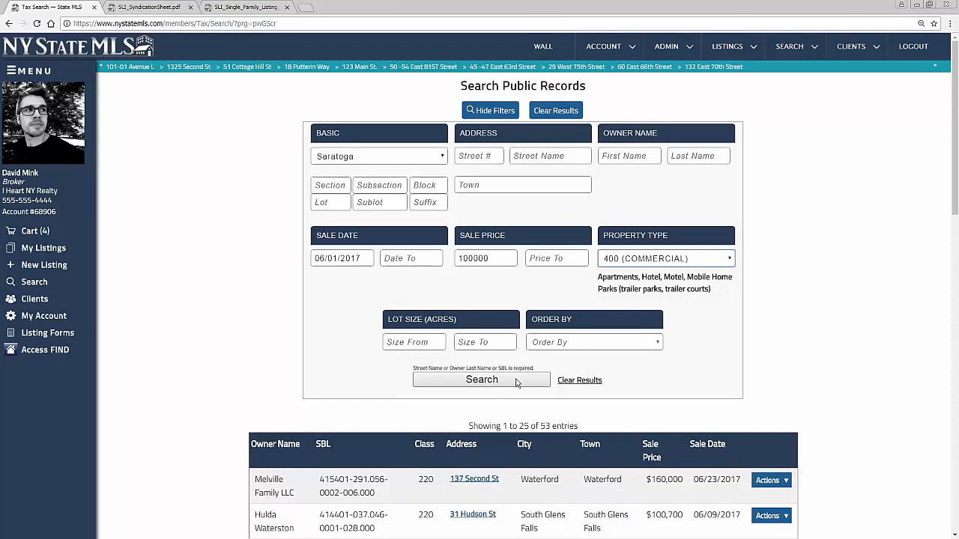
Set the Sale Date From to 07/01/2016 and run the search
{"action": "left_click", "coordinate": [357, 260]}
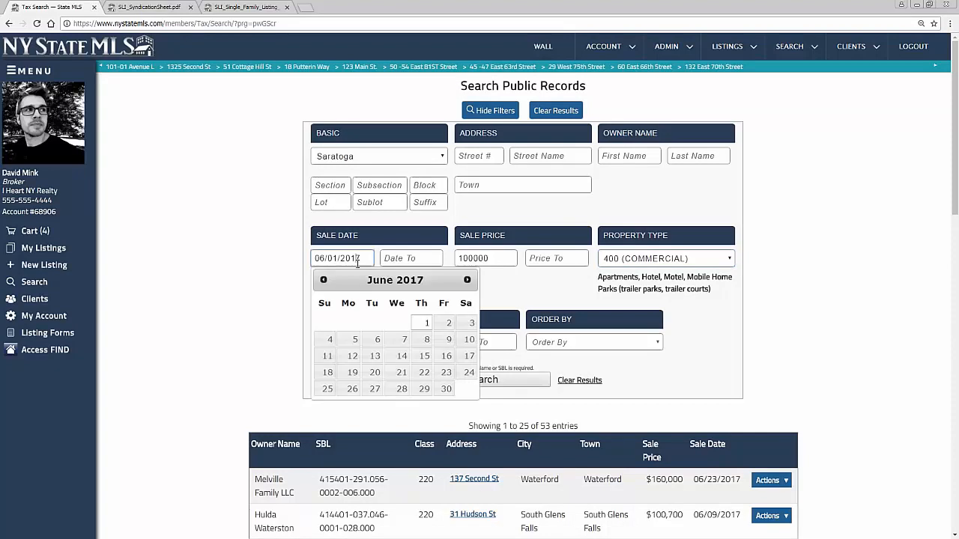
{"action": "left_click", "coordinate": [323, 280]}
{"action": "left_click", "coordinate": [323, 280]}
{"action": "left_click", "coordinate": [322, 279]}
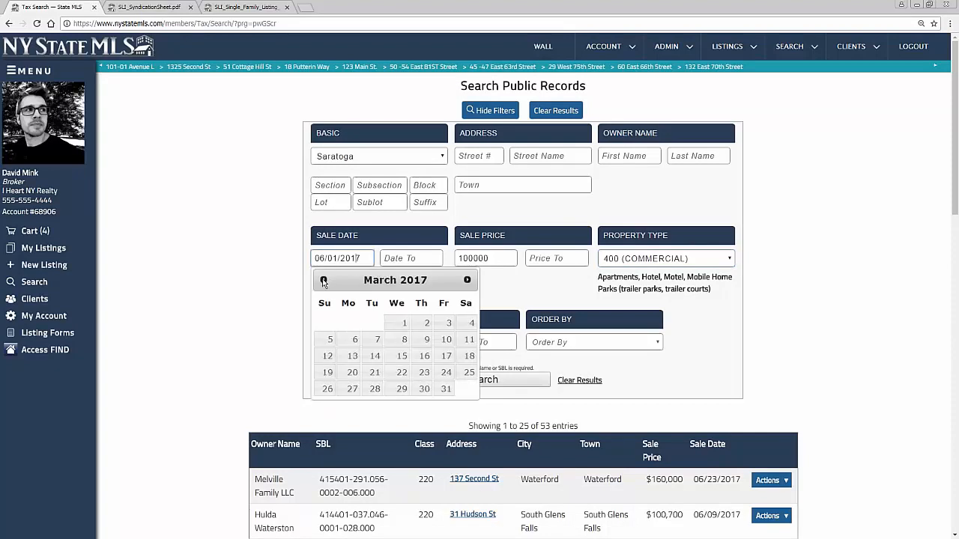
{"action": "left_click", "coordinate": [323, 280]}
{"action": "left_click", "coordinate": [322, 279]}
{"action": "left_click", "coordinate": [323, 279]}
{"action": "left_click", "coordinate": [323, 279]}
{"action": "left_click", "coordinate": [323, 279]}
{"action": "left_click", "coordinate": [323, 279]}
{"action": "left_click", "coordinate": [323, 279]}
{"action": "left_click", "coordinate": [323, 279]}
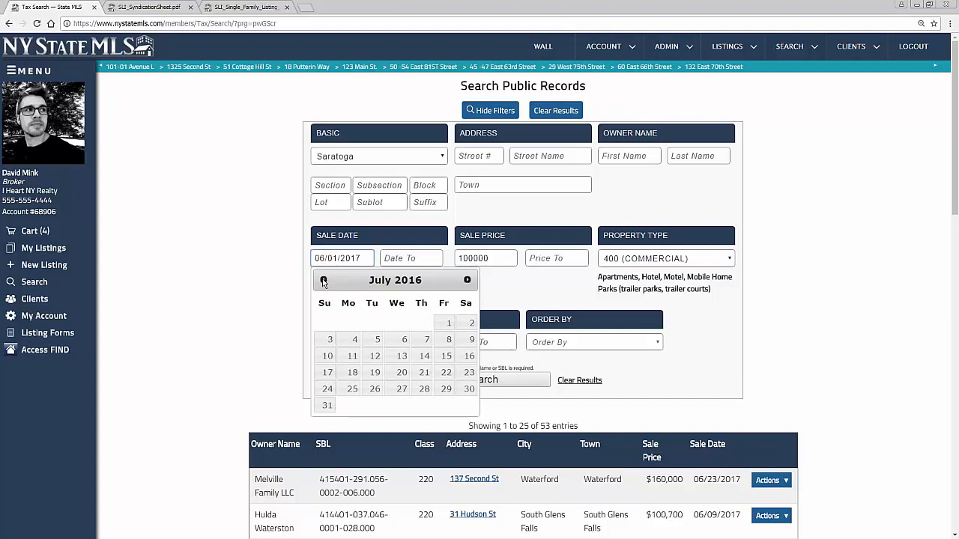
{"action": "left_click", "coordinate": [445, 325]}
{"action": "left_click_drag", "start_coordinate": [498, 261], "coordinate": [442, 259]}
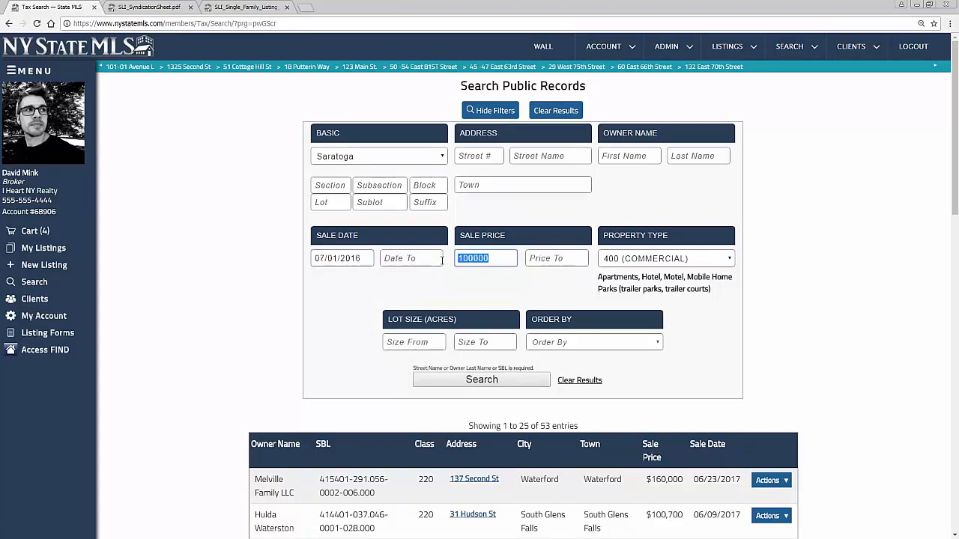
{"action": "left_click", "coordinate": [481, 379]}
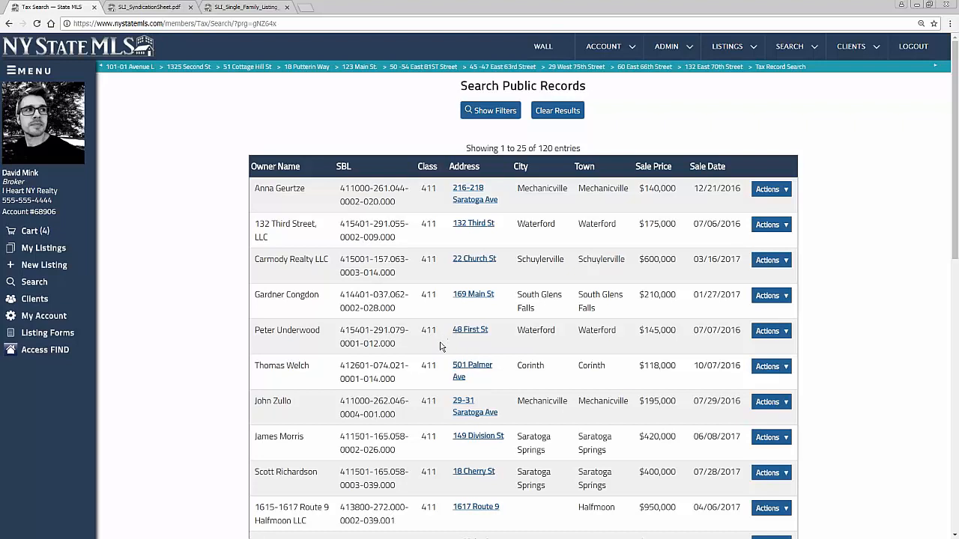
Scroll through the 120 class 411 results and return to the top
{"action": "scroll", "coordinate": [441, 346], "scroll_direction": "down", "scroll_amount": 2}
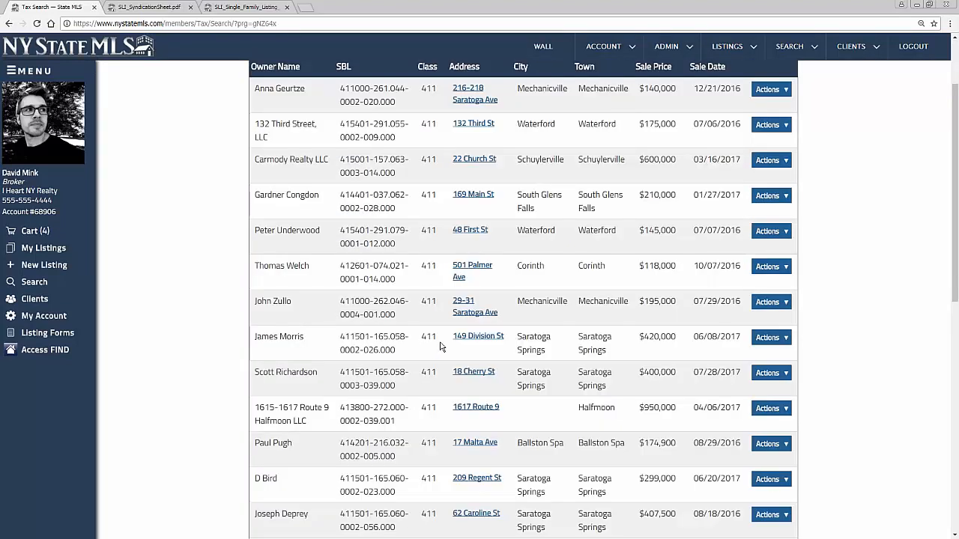
{"action": "scroll", "coordinate": [440, 346], "scroll_direction": "down", "scroll_amount": 2}
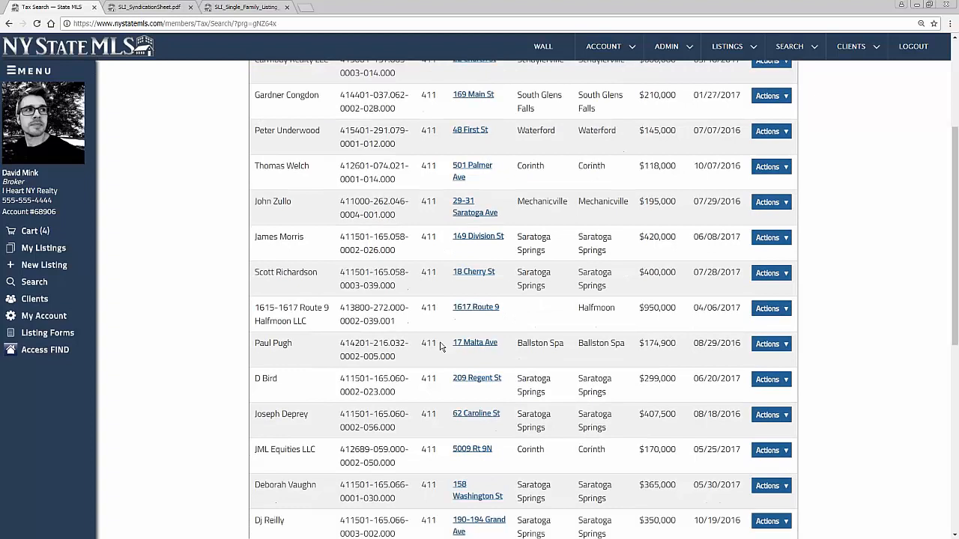
{"action": "scroll", "coordinate": [442, 386], "scroll_direction": "up", "scroll_amount": 5}
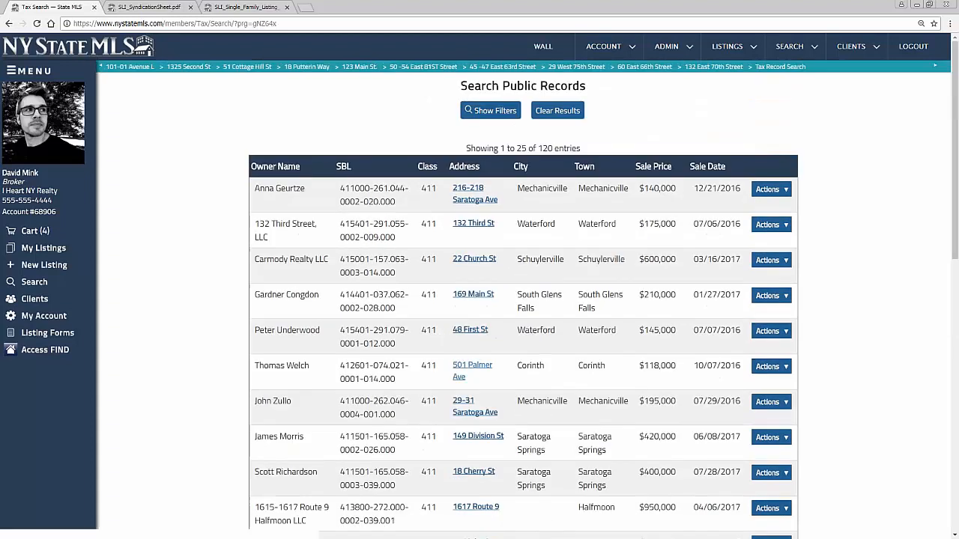
{"action": "left_click", "coordinate": [490, 112]}
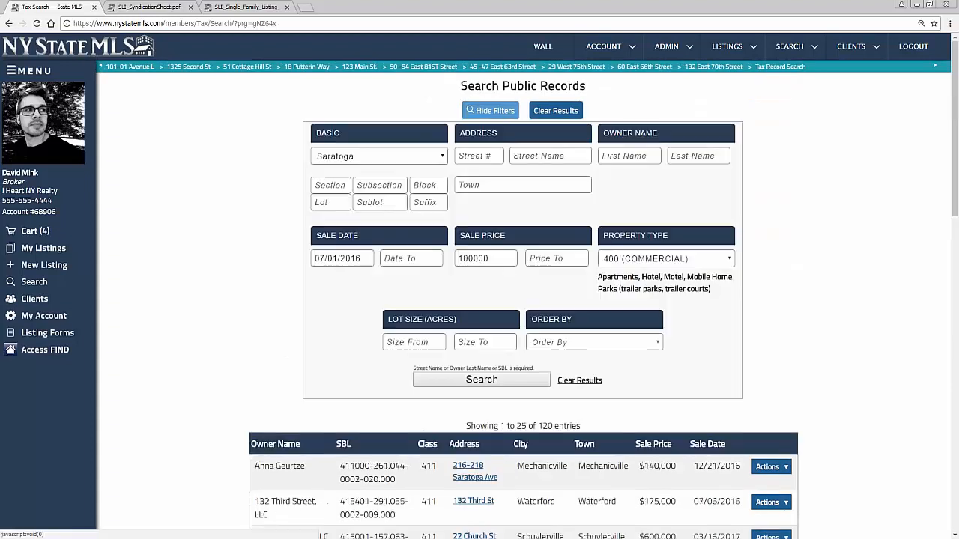
{"action": "left_click", "coordinate": [694, 260]}
{"action": "left_click", "coordinate": [669, 318]}
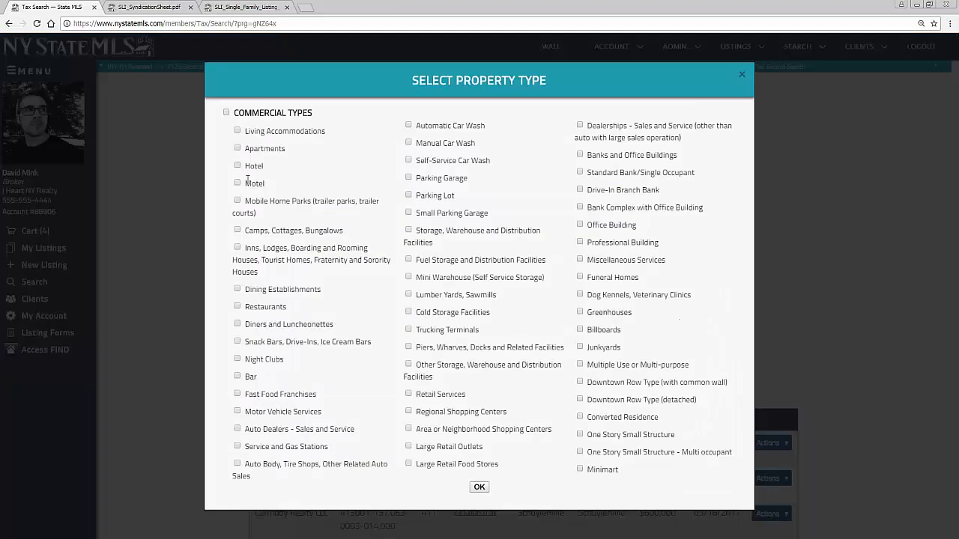
{"action": "left_click", "coordinate": [237, 200]}
{"action": "left_click", "coordinate": [236, 183]}
{"action": "left_click", "coordinate": [236, 165]}
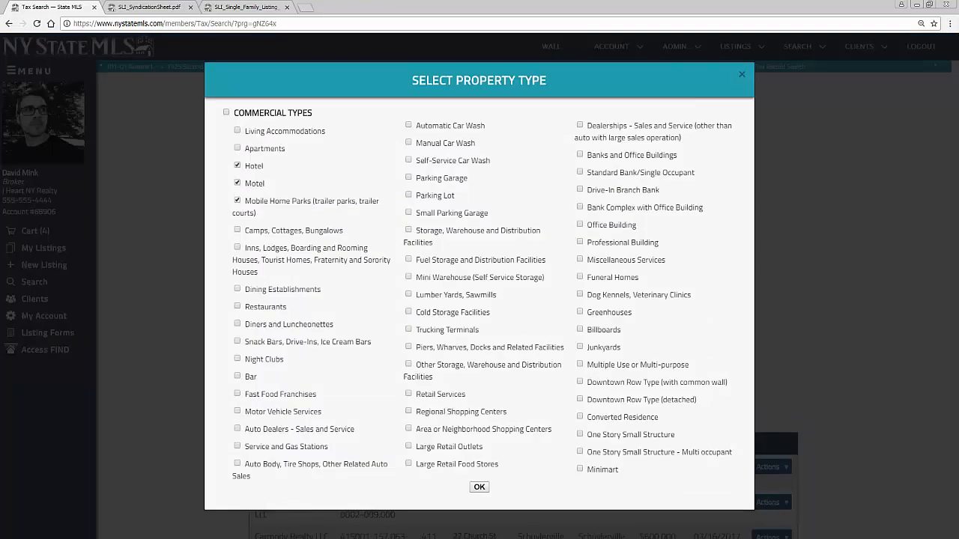
{"action": "left_click", "coordinate": [479, 487]}
{"action": "left_click", "coordinate": [482, 379]}
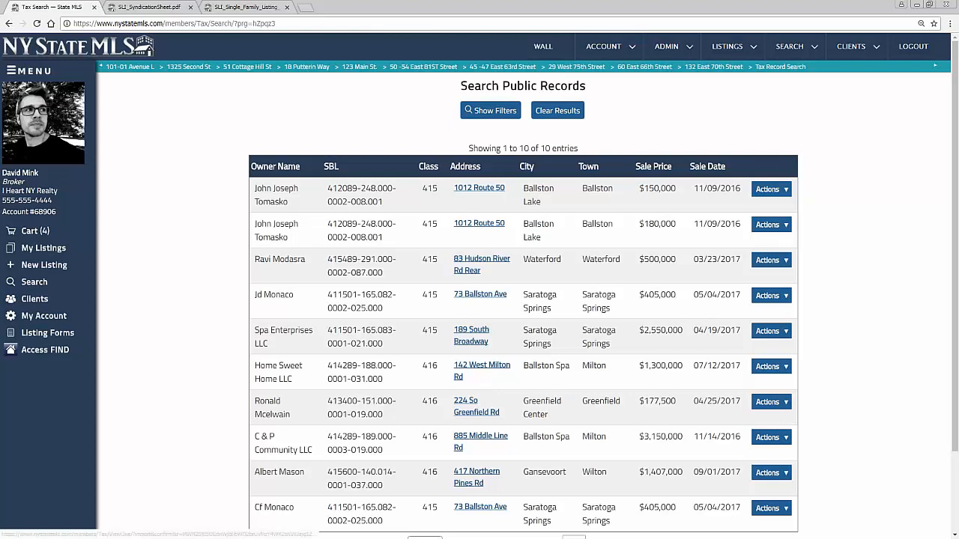
{"action": "left_click", "coordinate": [479, 189]}
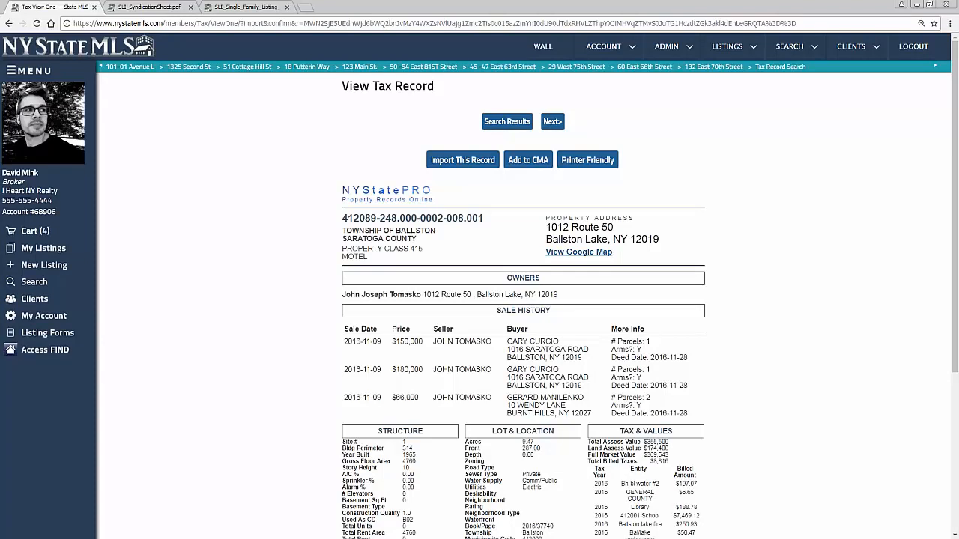
{"action": "scroll", "coordinate": [523, 300], "scroll_direction": "down", "scroll_amount": 1}
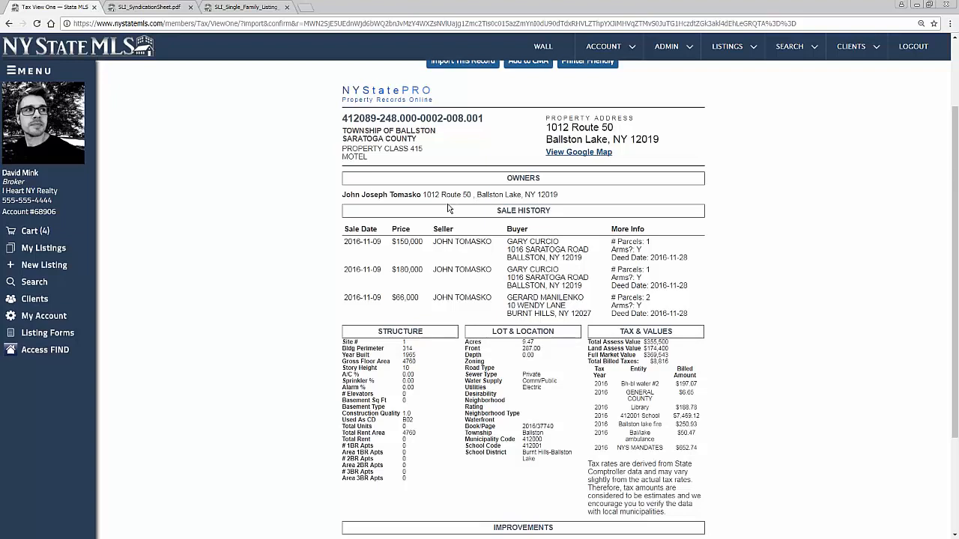
{"action": "left_click_drag", "start_coordinate": [374, 162], "coordinate": [342, 148]}
{"action": "left_click", "coordinate": [432, 158]}
{"action": "left_click_drag", "start_coordinate": [528, 342], "coordinate": [466, 343]}
{"action": "left_click", "coordinate": [448, 316]}
{"action": "triple_click", "coordinate": [665, 330]}
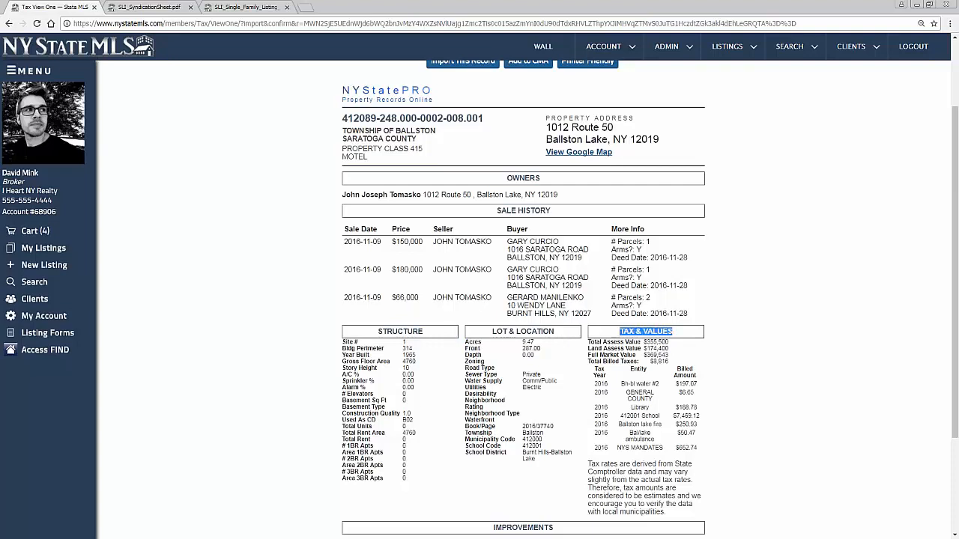
{"action": "left_click", "coordinate": [731, 353]}
{"action": "scroll", "coordinate": [730, 353], "scroll_direction": "down", "scroll_amount": 2}
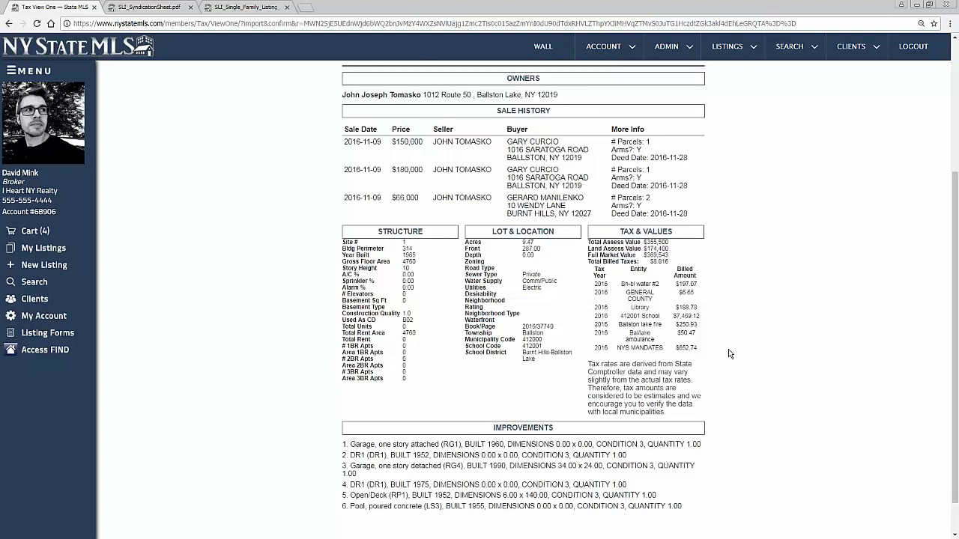
{"action": "scroll", "coordinate": [730, 354], "scroll_direction": "up", "scroll_amount": 4}
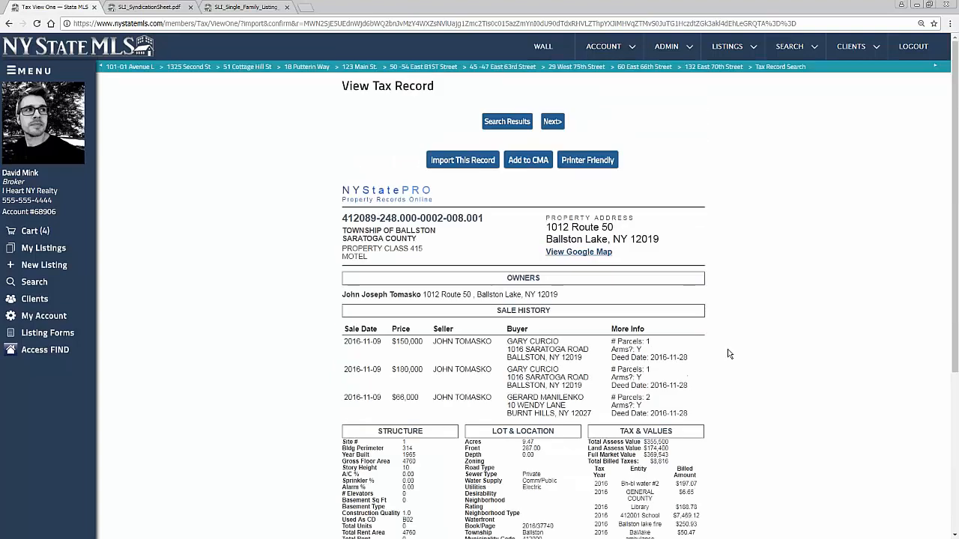
{"action": "left_click", "coordinate": [524, 161]}
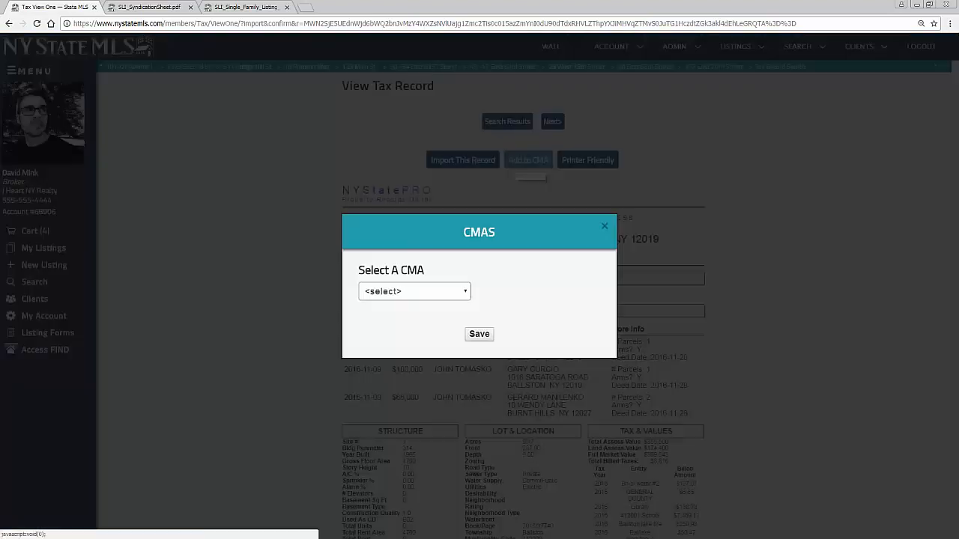
{"action": "left_click", "coordinate": [449, 290]}
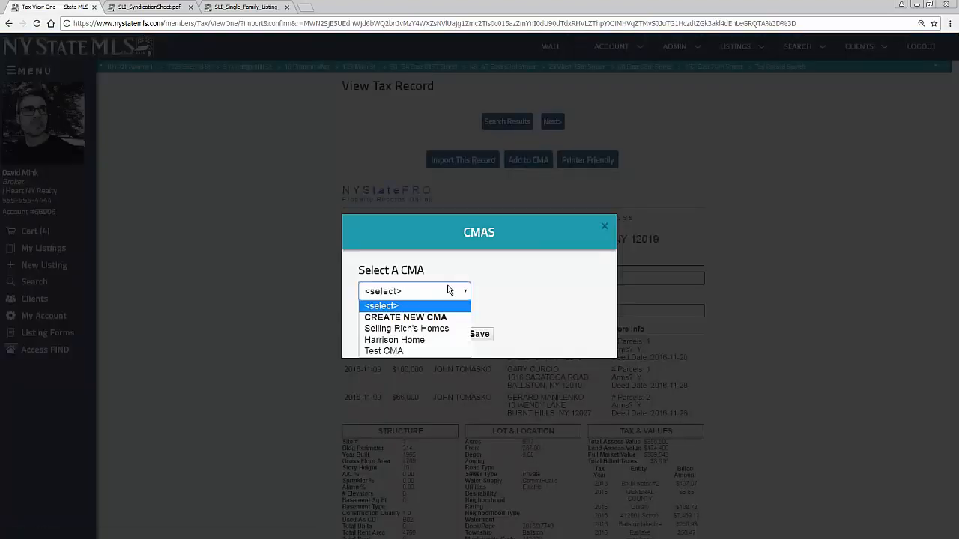
{"action": "left_click", "coordinate": [448, 290]}
{"action": "left_click", "coordinate": [605, 225]}
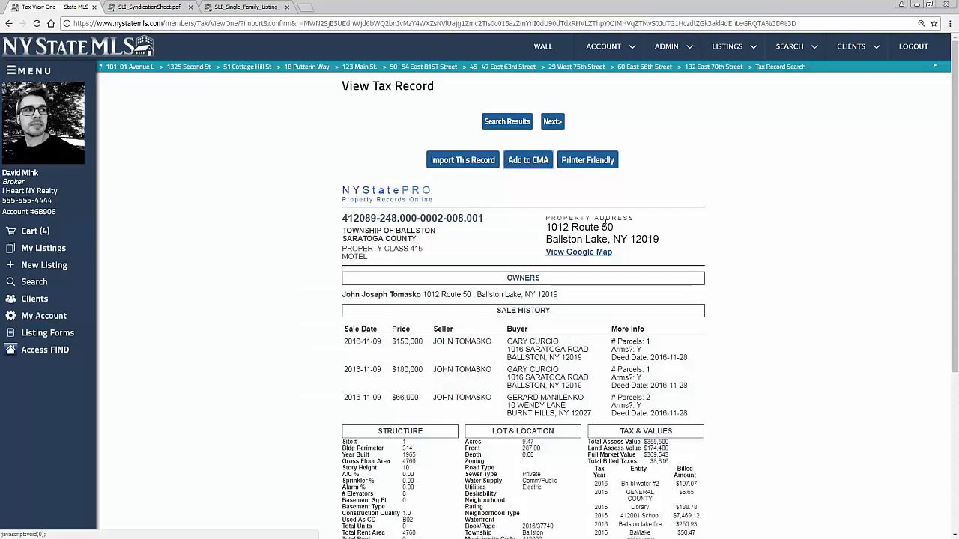
{"action": "left_click", "coordinate": [488, 165]}
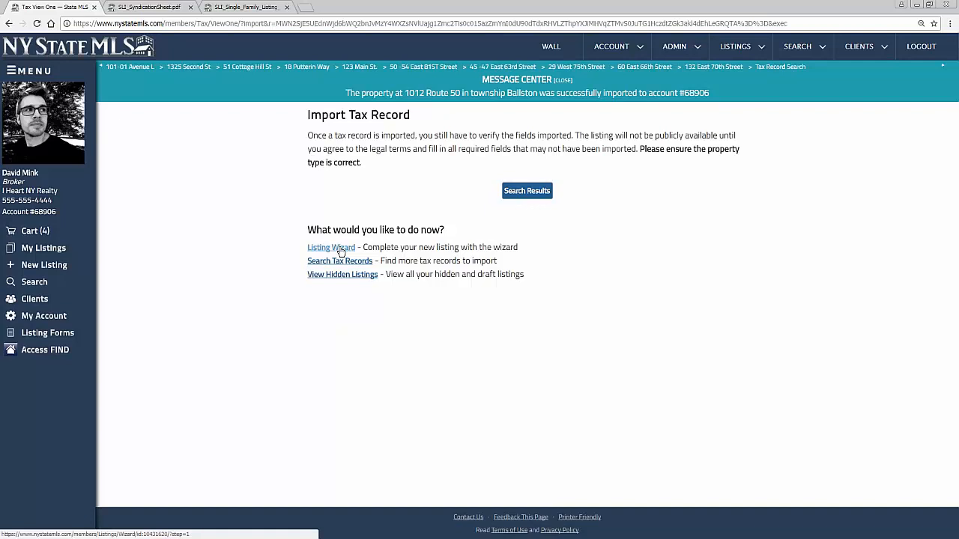
Open Resources and Forms in a new tab and go to Training Sheets & Videos
{"action": "middle_click", "coordinate": [47, 333]}
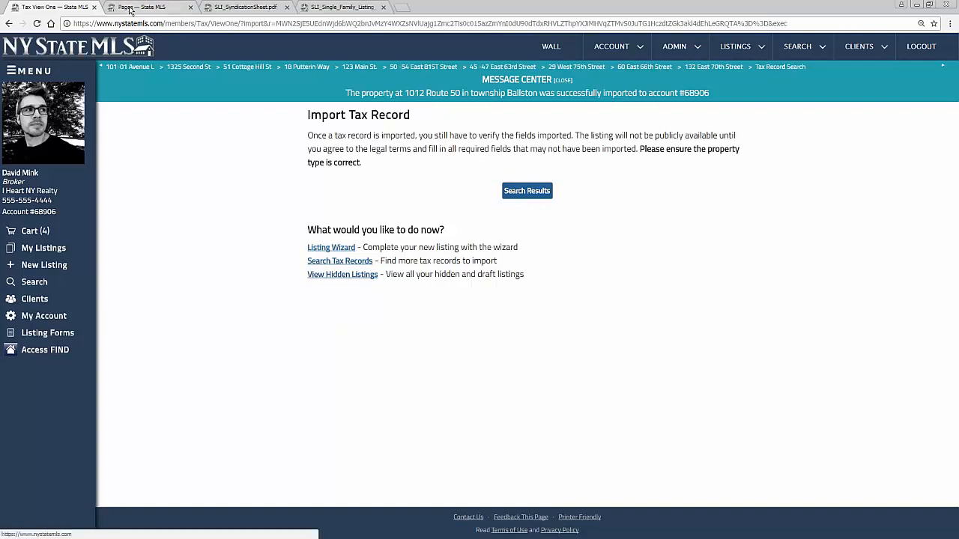
{"action": "left_click", "coordinate": [131, 9]}
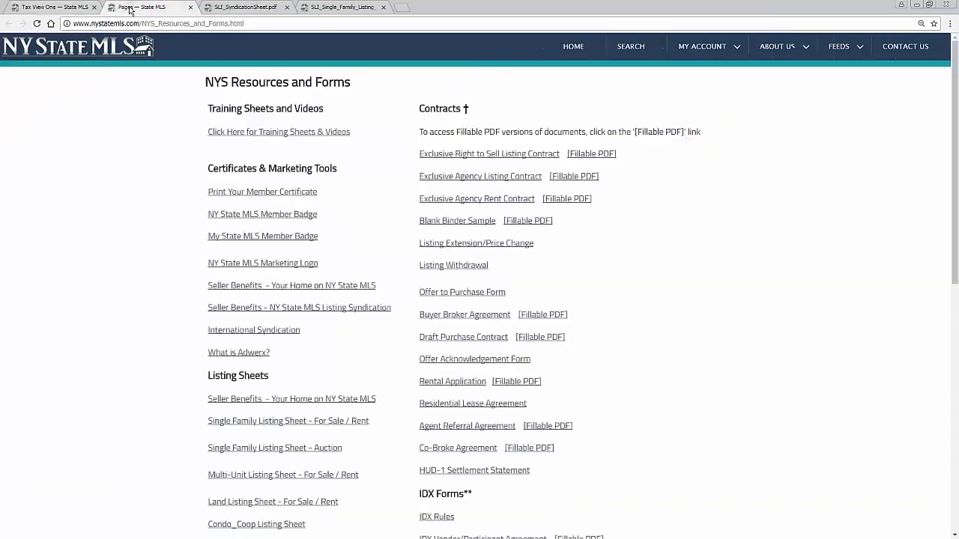
{"action": "left_click", "coordinate": [224, 133]}
{"action": "scroll", "coordinate": [277, 231], "scroll_direction": "down", "scroll_amount": 3}
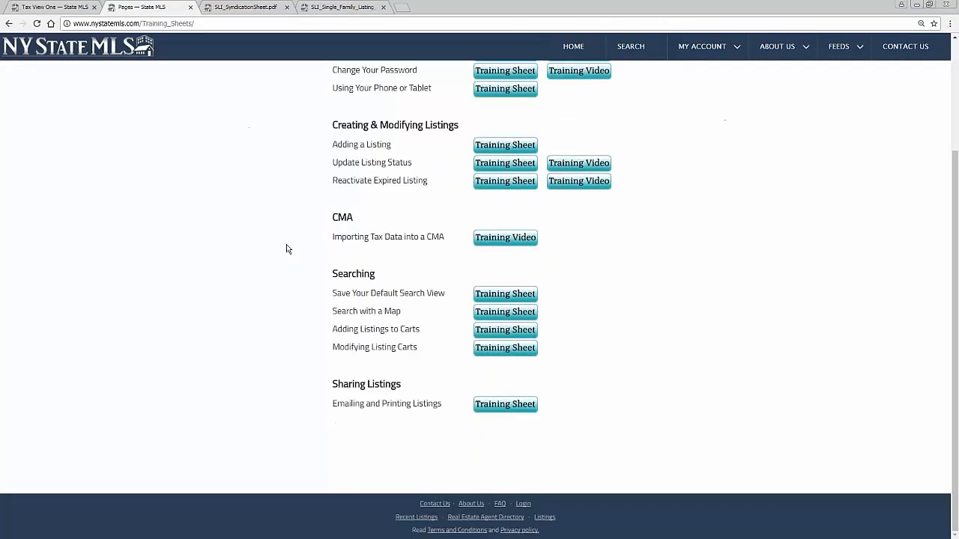
Preview the Importing Tax Data into a CMA training video, then close it
{"action": "left_click_drag", "start_coordinate": [447, 238], "coordinate": [345, 237]}
{"action": "left_click_drag", "start_coordinate": [334, 237], "coordinate": [333, 236]}
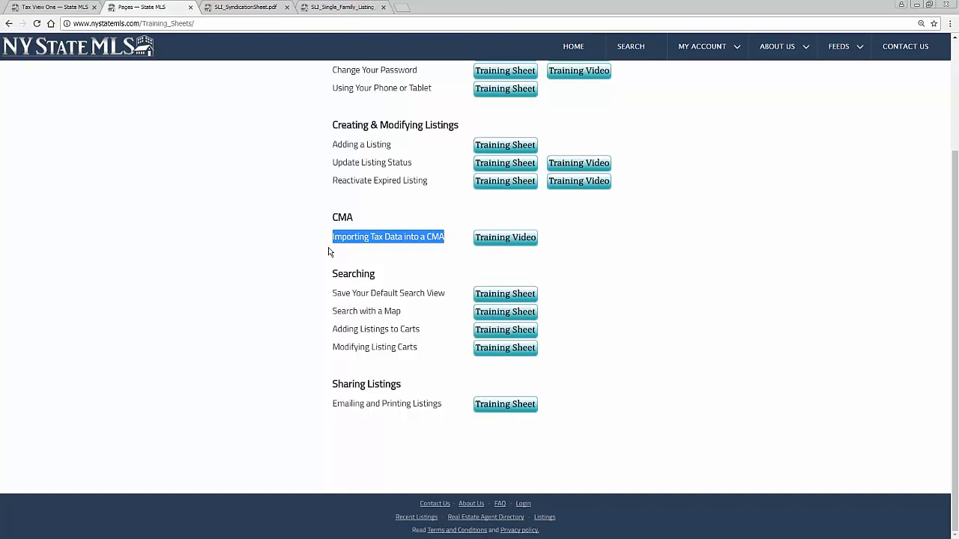
{"action": "left_click", "coordinate": [485, 241]}
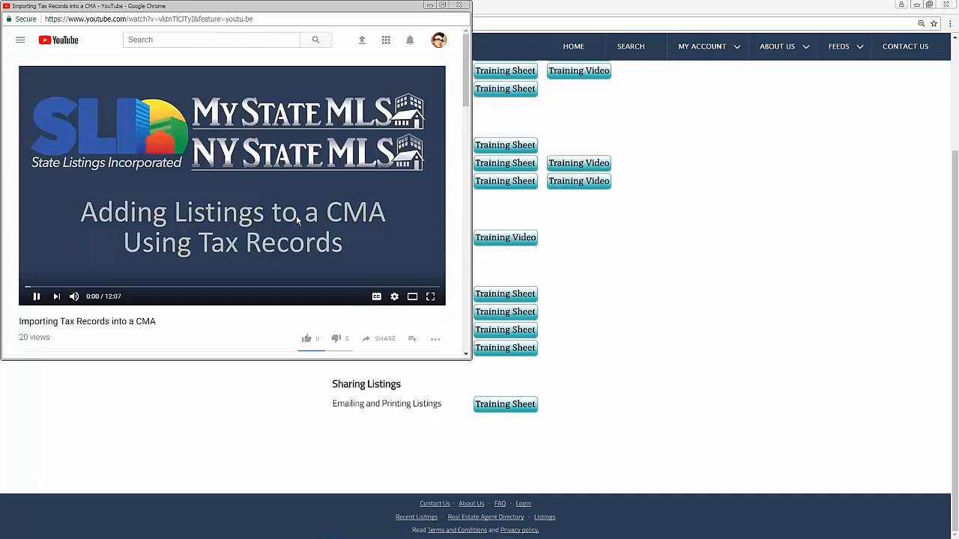
{"action": "left_click", "coordinate": [459, 6]}
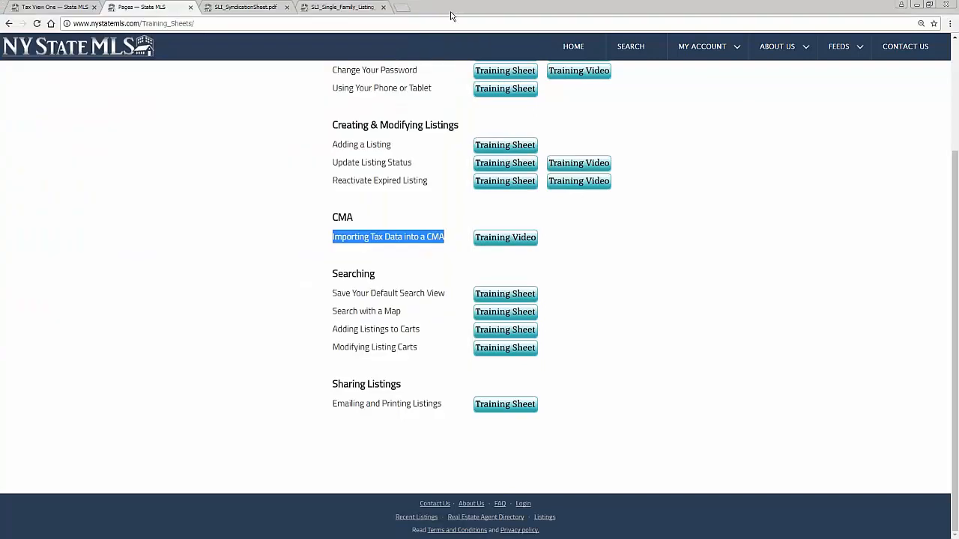
Clear the highlight on the CMA topic by clicking a blank area
{"action": "left_click", "coordinate": [258, 230]}
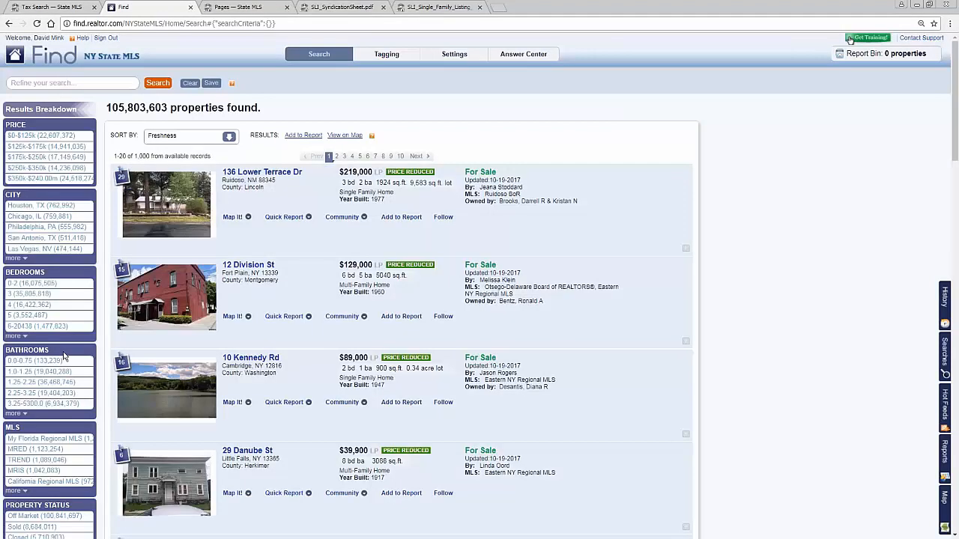
Run a new Find property search for 'brooklyn, ny'
{"action": "left_click_drag", "start_coordinate": [106, 107], "coordinate": [177, 108]}
{"action": "left_click", "coordinate": [94, 82]}
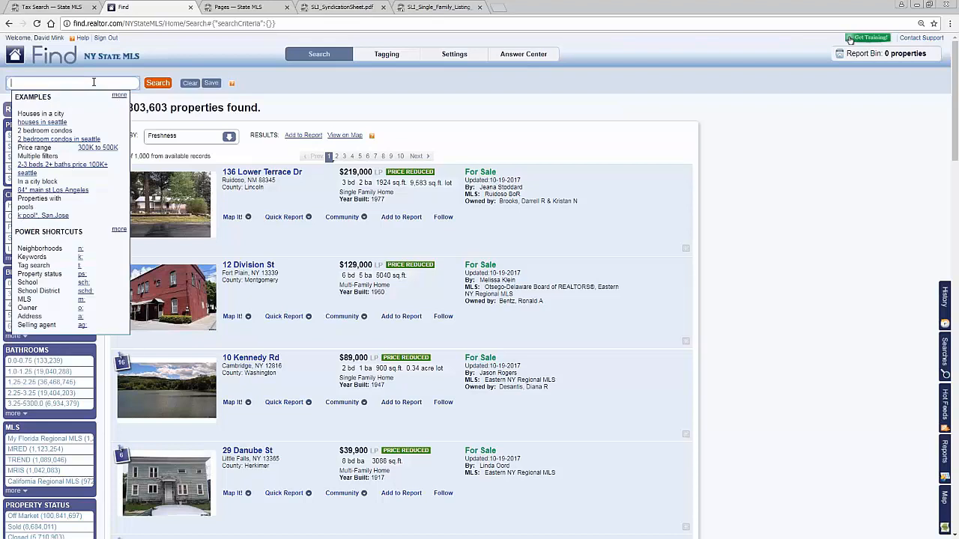
{"action": "type", "text": "brooklyn, ny"}
{"action": "key", "text": "Return"}
Narrow the Brooklyn results to active 'for sale' listings, then view the SLI_SyndicationSheet.pdf tab
{"action": "left_click", "coordinate": [137, 84]}
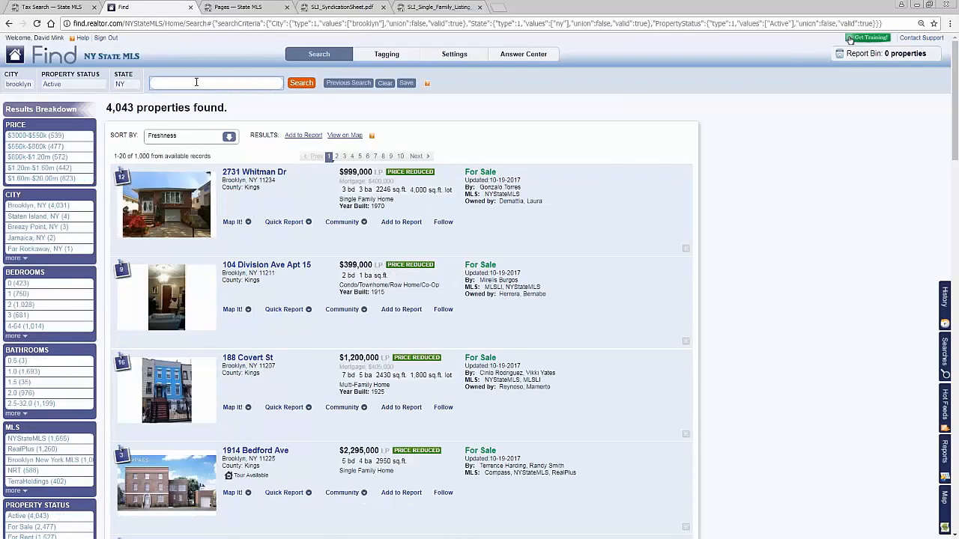
{"action": "left_click", "coordinate": [196, 83]}
{"action": "type", "text": "for sale"}
{"action": "key", "text": "Return"}
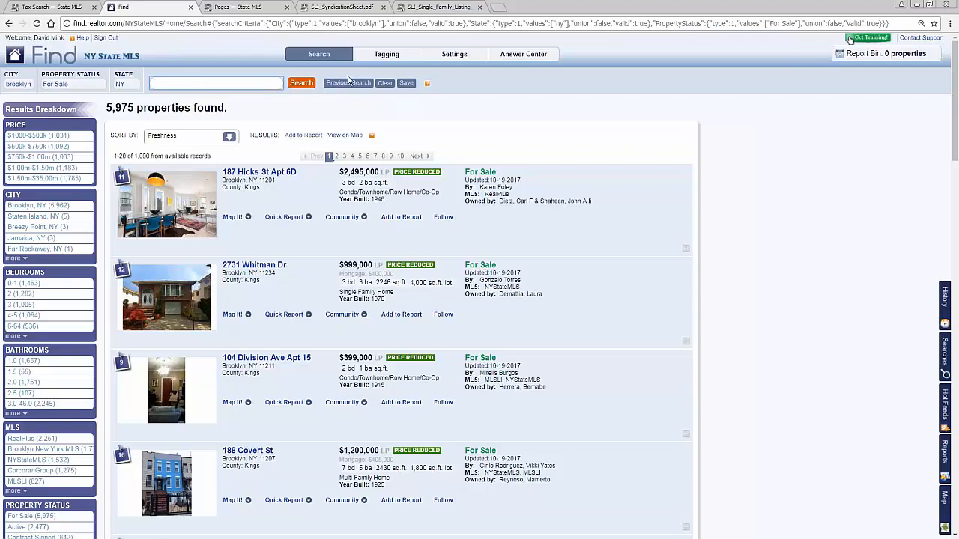
{"action": "left_click", "coordinate": [363, 84]}
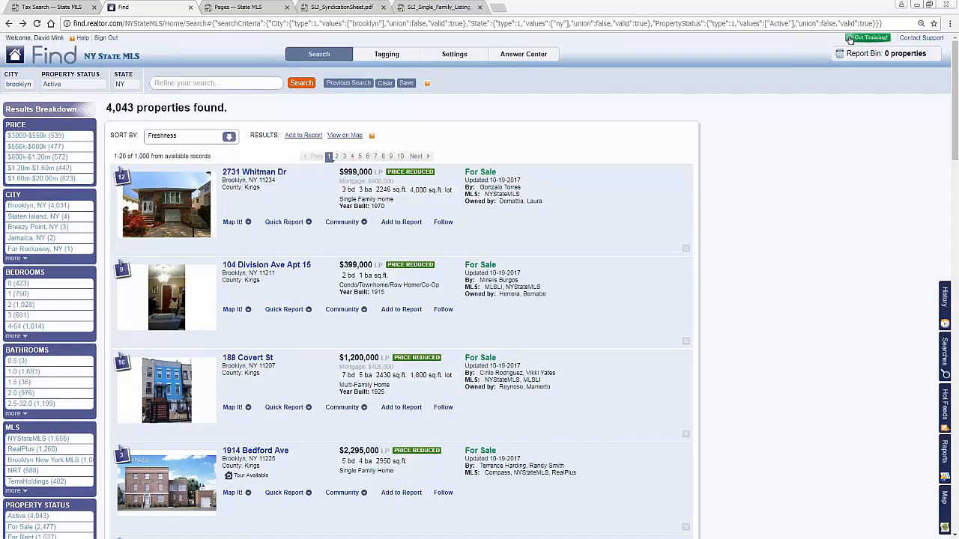
{"action": "left_click", "coordinate": [343, 7]}
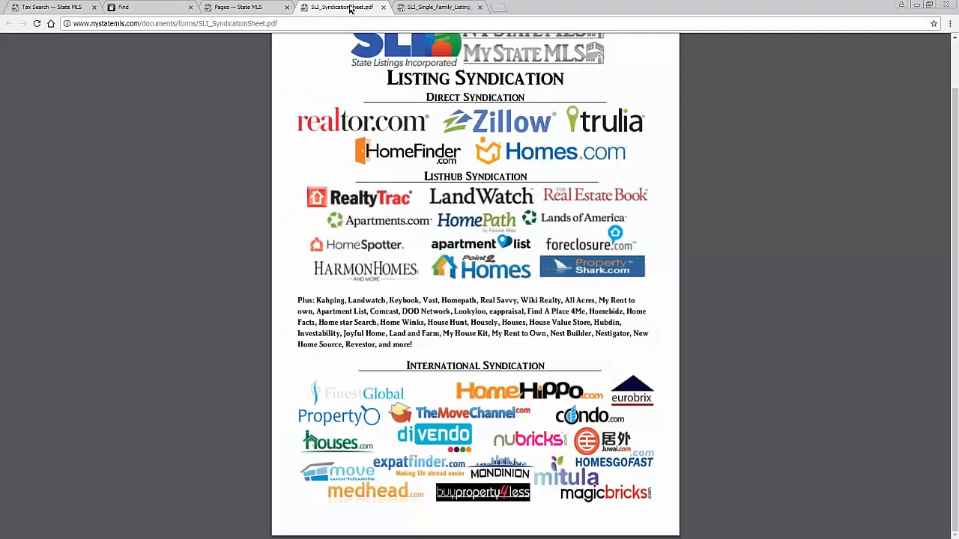
{"action": "scroll", "coordinate": [901, 224], "scroll_direction": "up", "scroll_amount": 1}
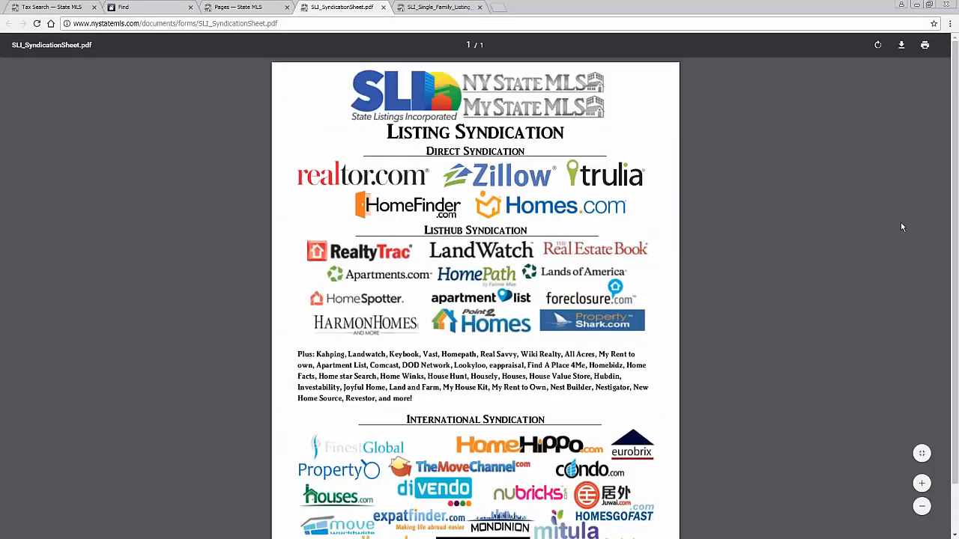